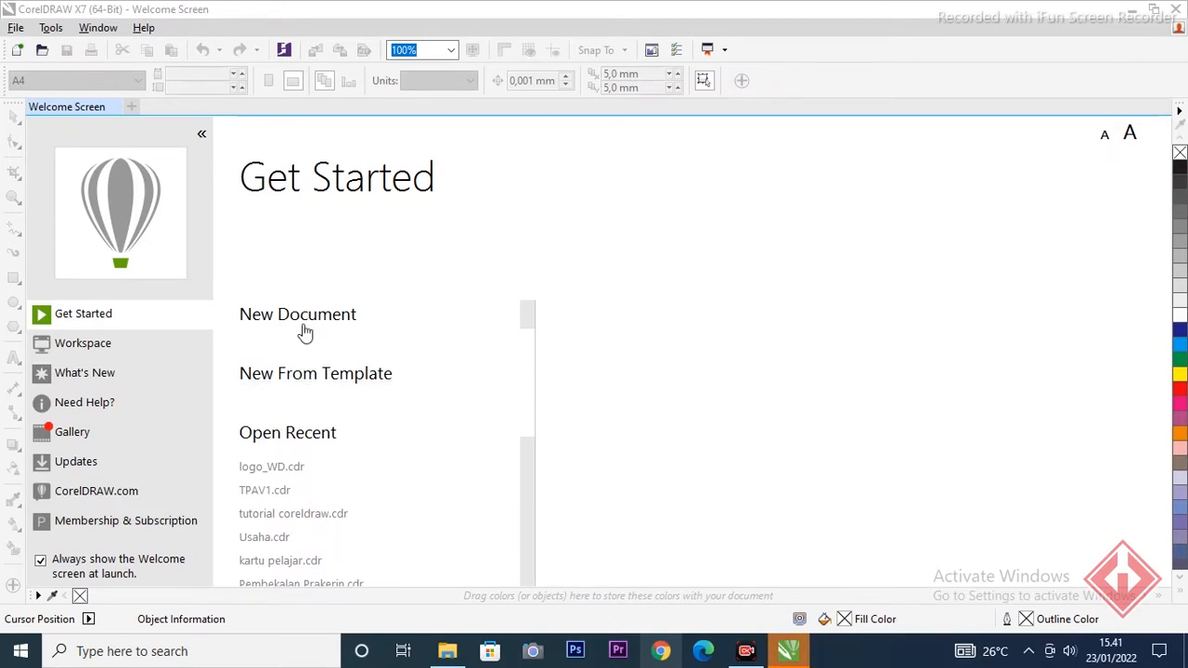
# Step: Create a new Legal-size landscape document, 35.56 × 21.59 cm, with RGB colour mode and 300 dpi resolution
pyautogui.moveTo(305, 329)
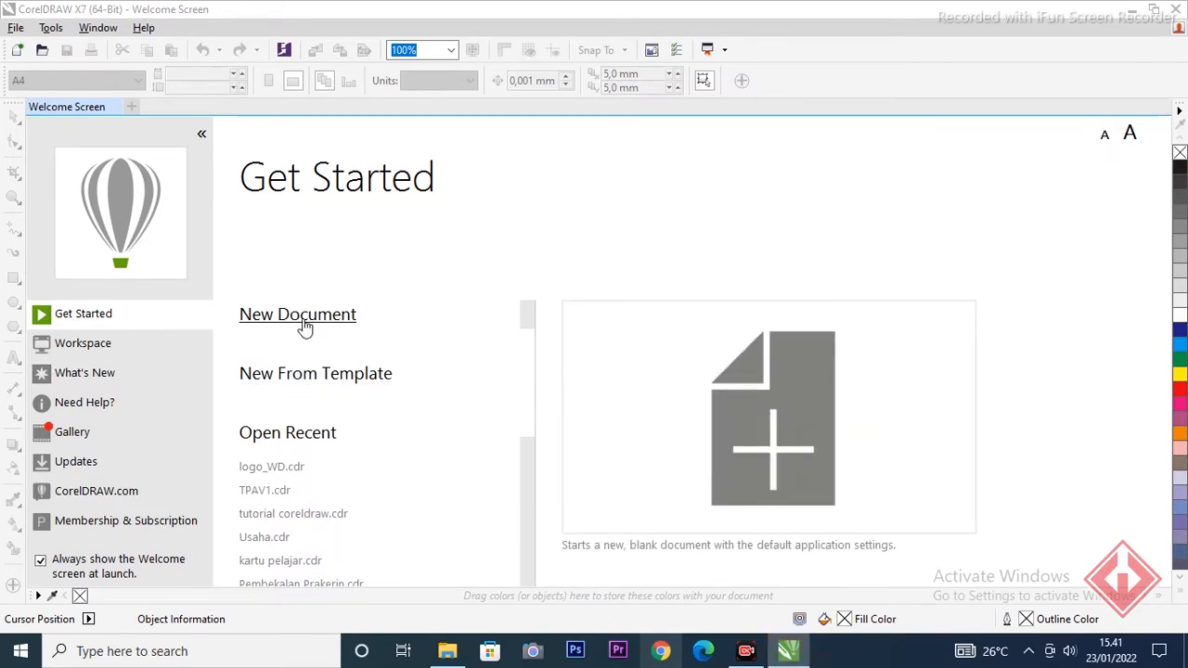
pyautogui.click(304, 320)
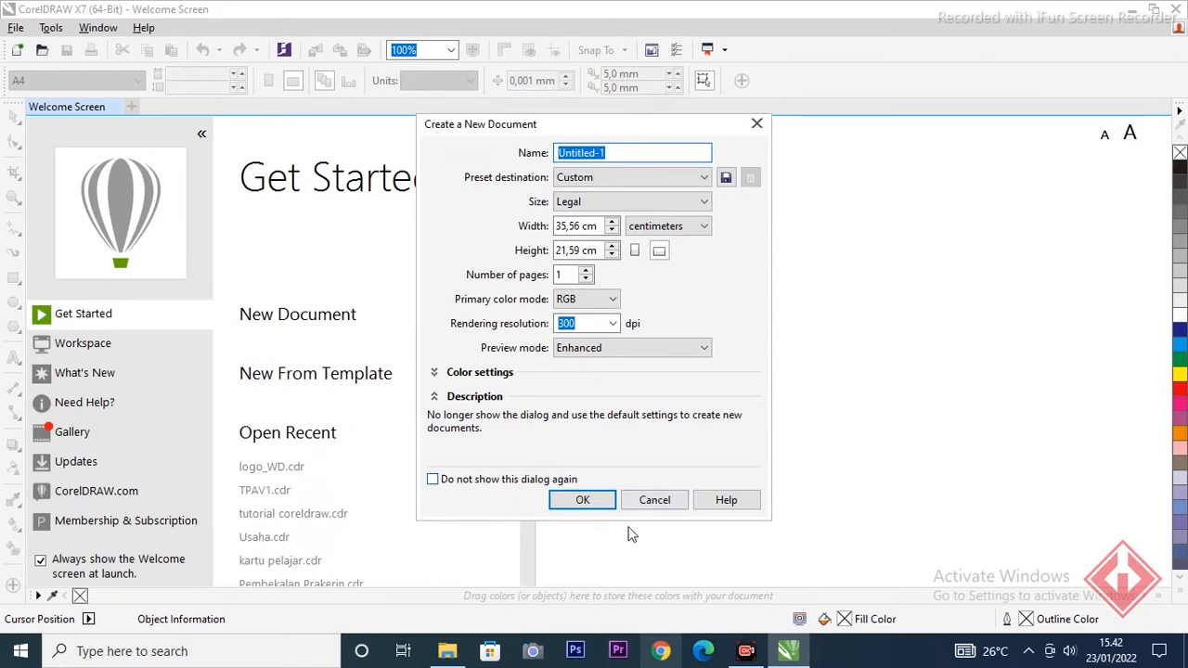
pyautogui.click(581, 501)
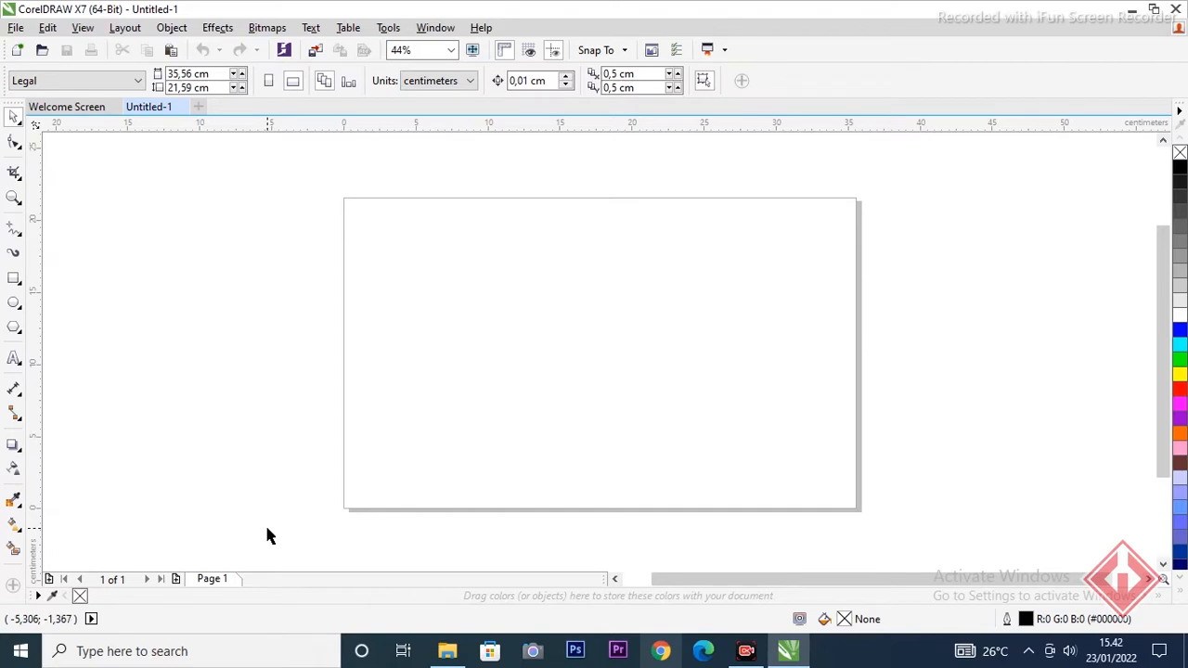
# Step: Examine the available variants of the rectangle, ellipse, polygon, dimension and connector tools
pyautogui.click(15, 284)
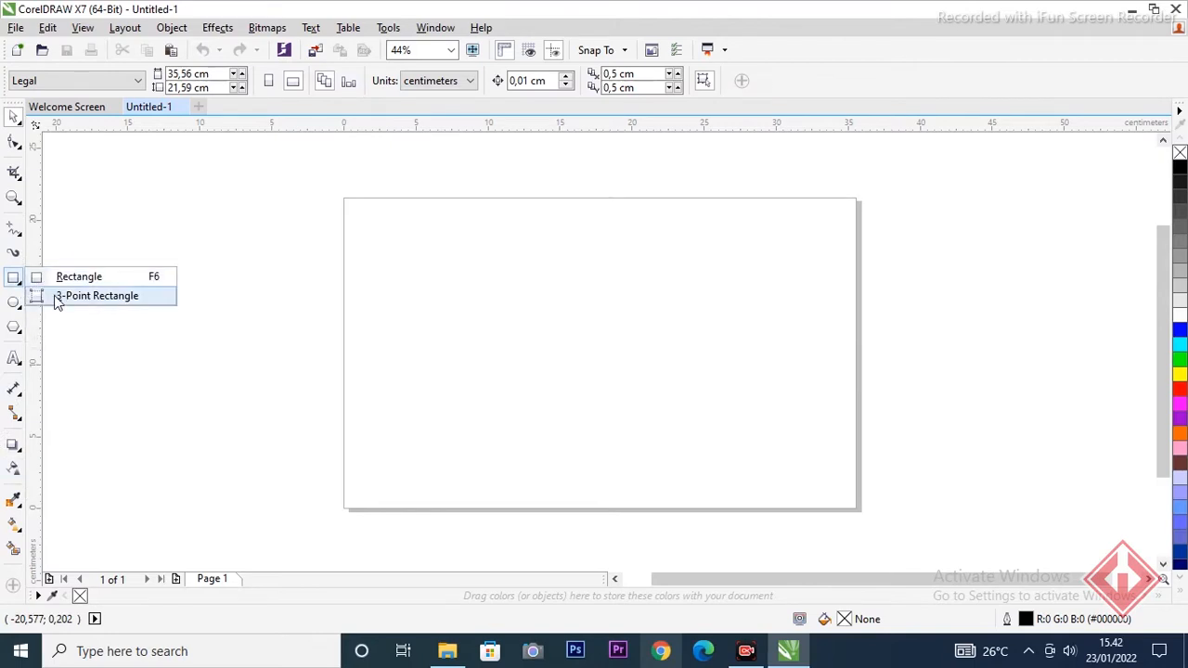
pyautogui.click(16, 304)
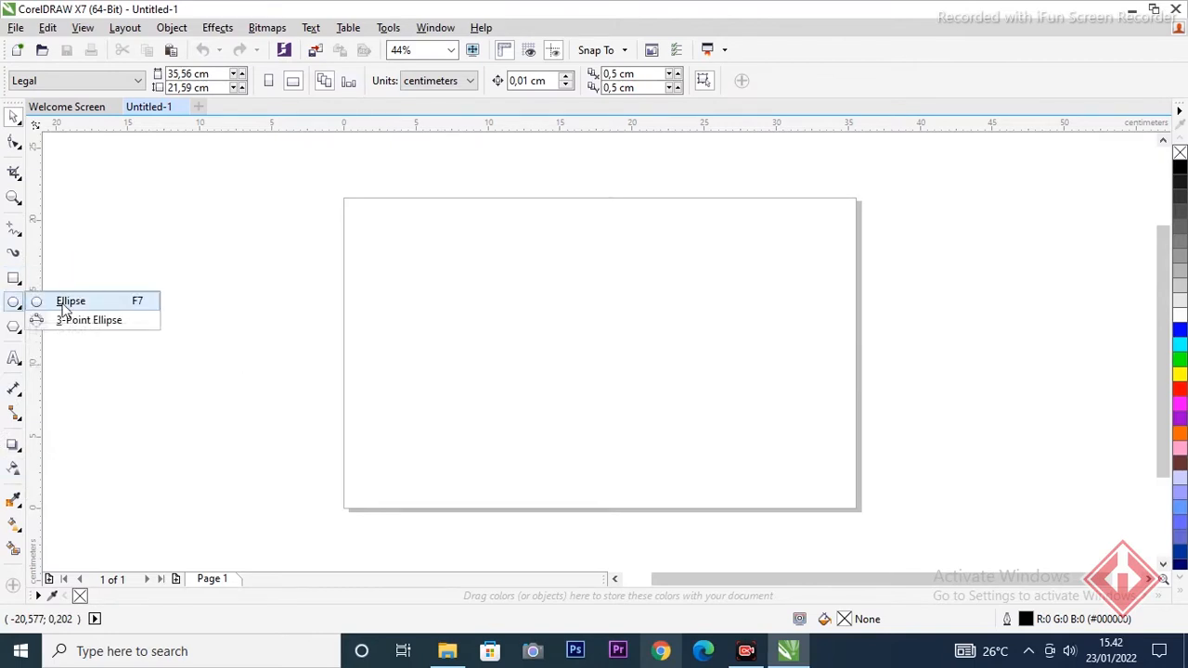
pyautogui.click(19, 330)
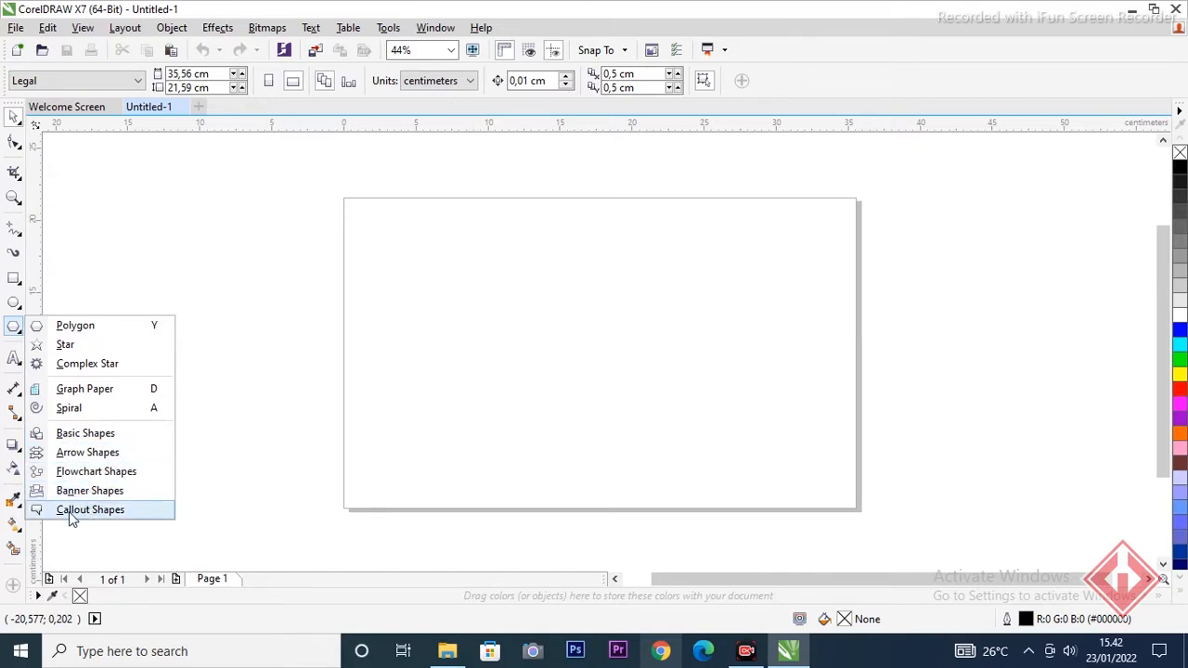
pyautogui.click(157, 300)
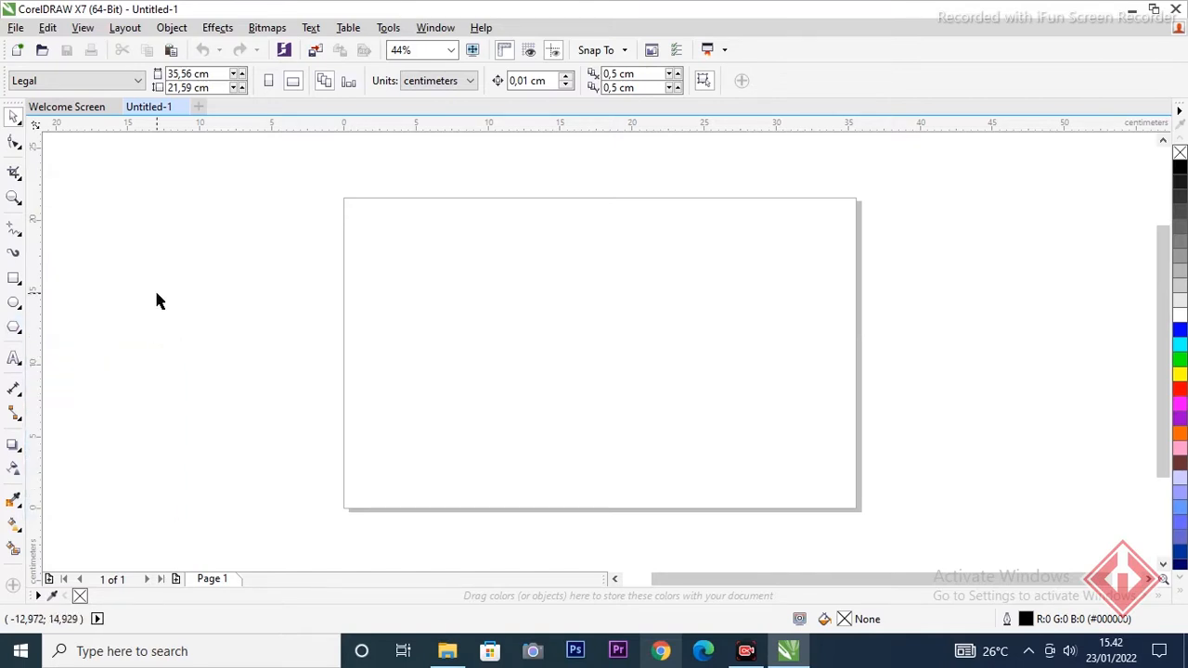
pyautogui.click(14, 363)
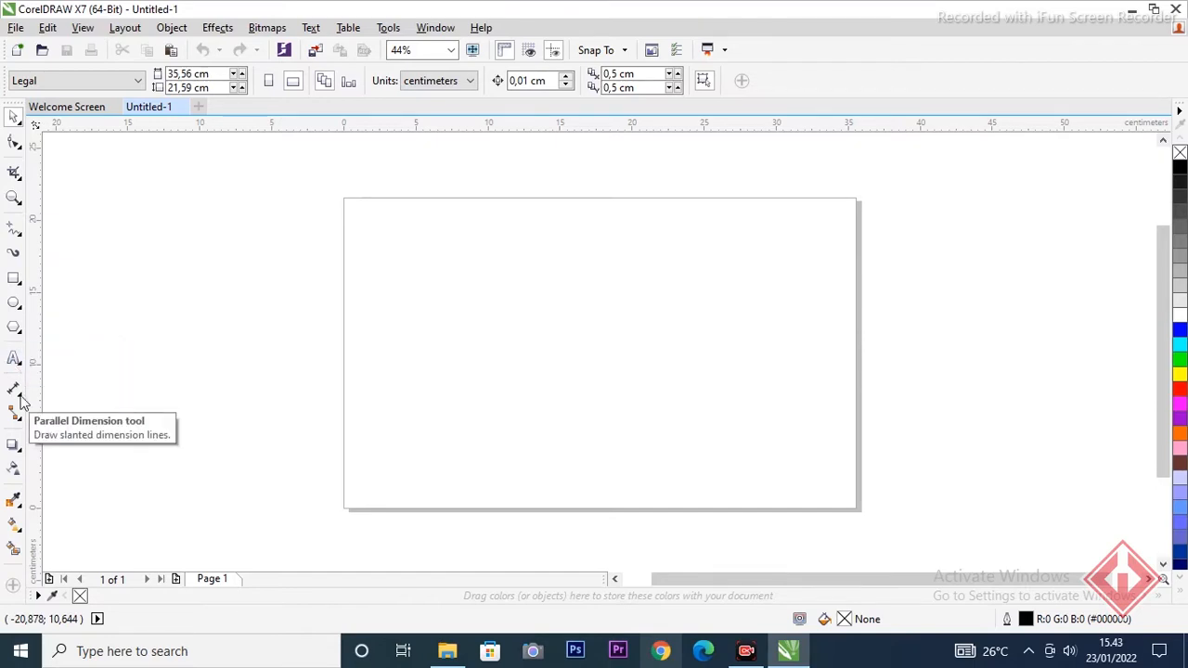
pyautogui.click(21, 397)
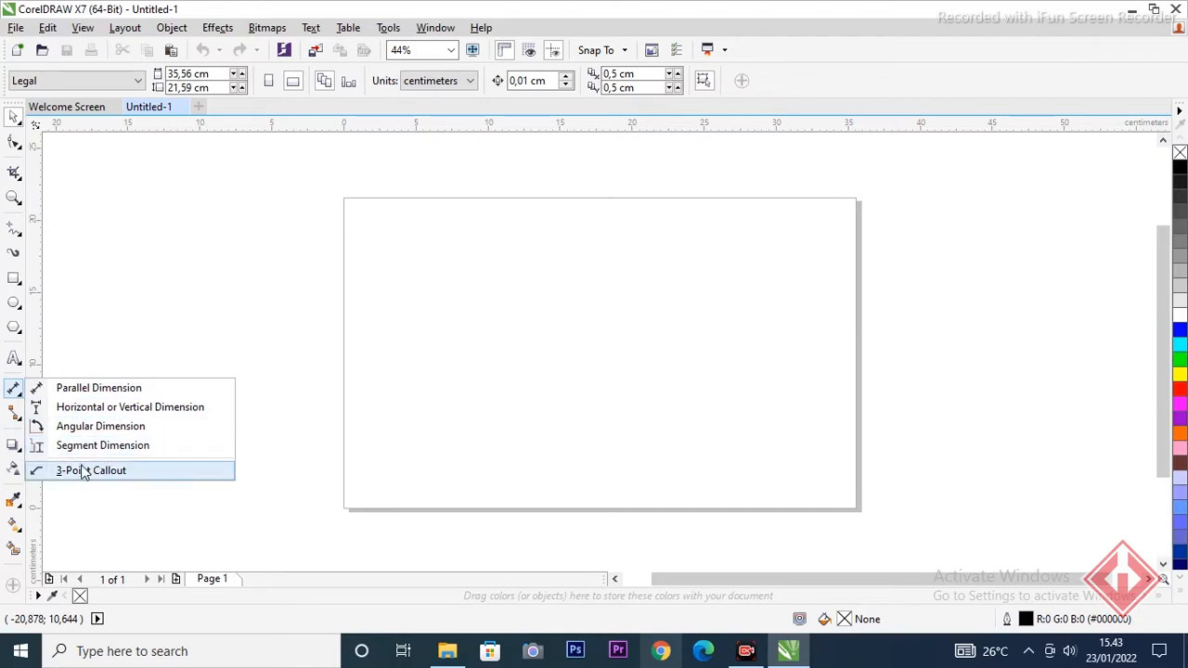
pyautogui.click(19, 417)
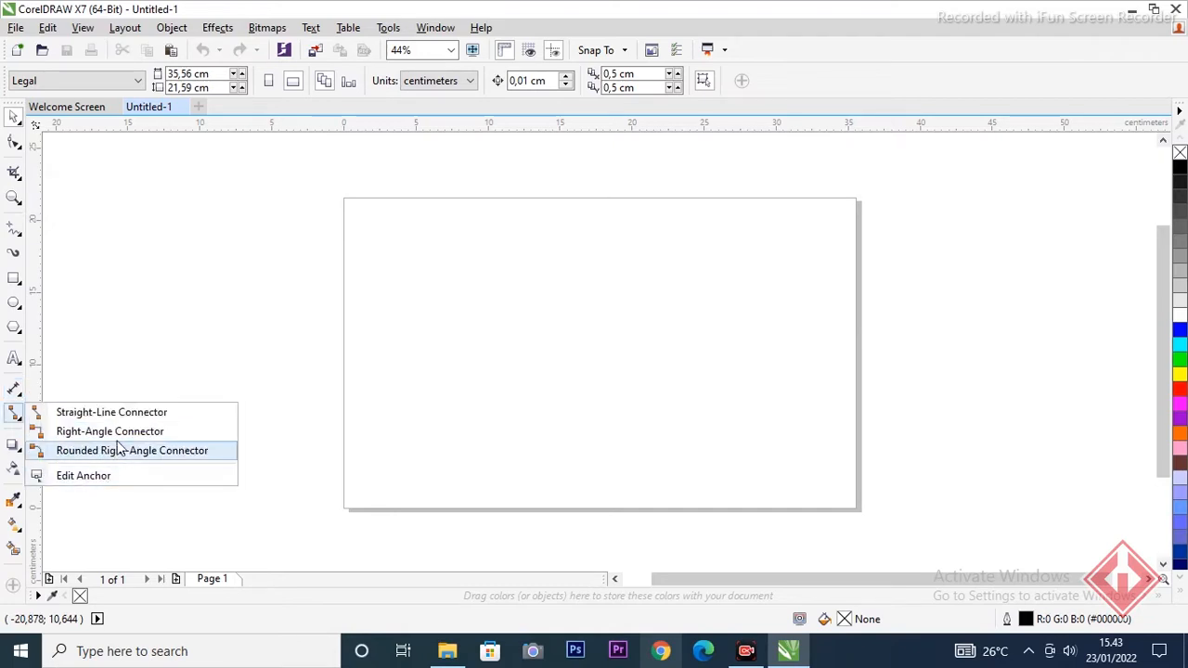
pyautogui.click(110, 360)
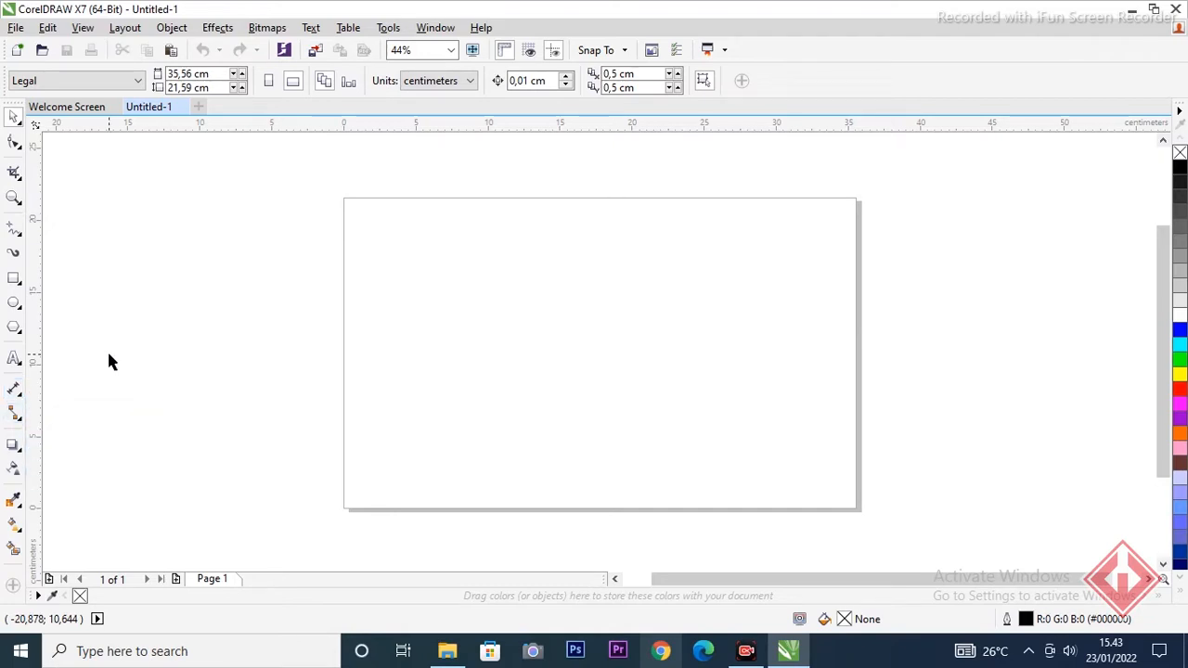
# Step: Add artistic text in the page's upper half with three lines: "abfkjsdfhkjahsdkjfhghkjasdgahdgkaj", "vhsavkjahgk" and "adhakjshgdkja"
pyautogui.click(18, 363)
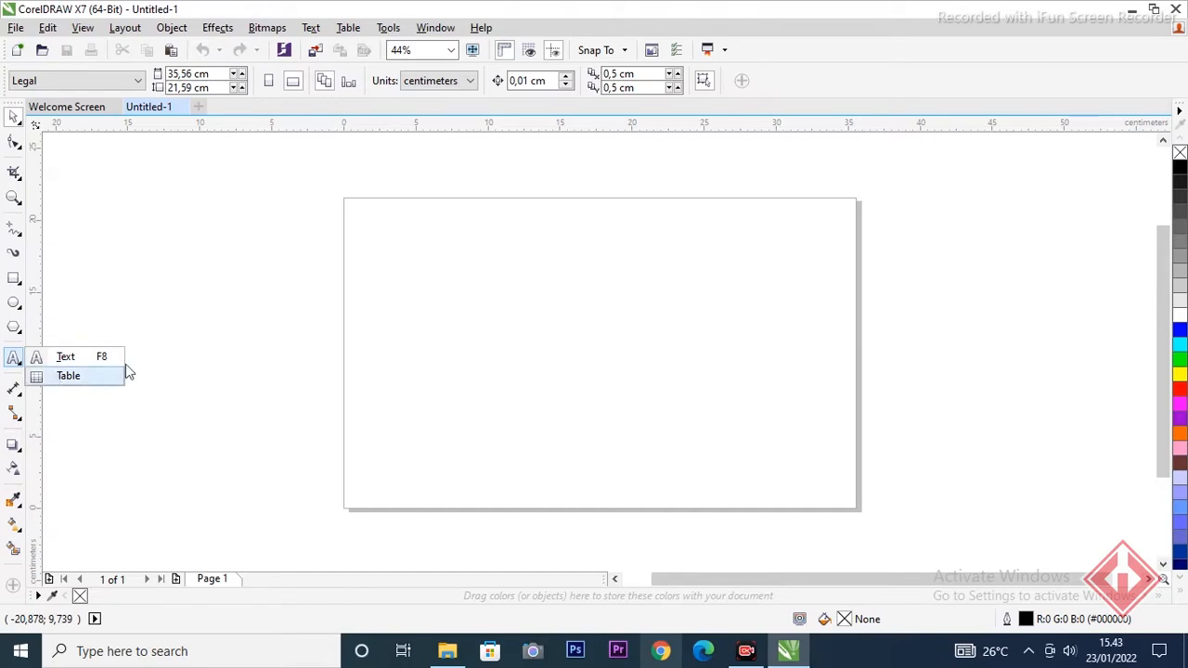
pyautogui.click(85, 359)
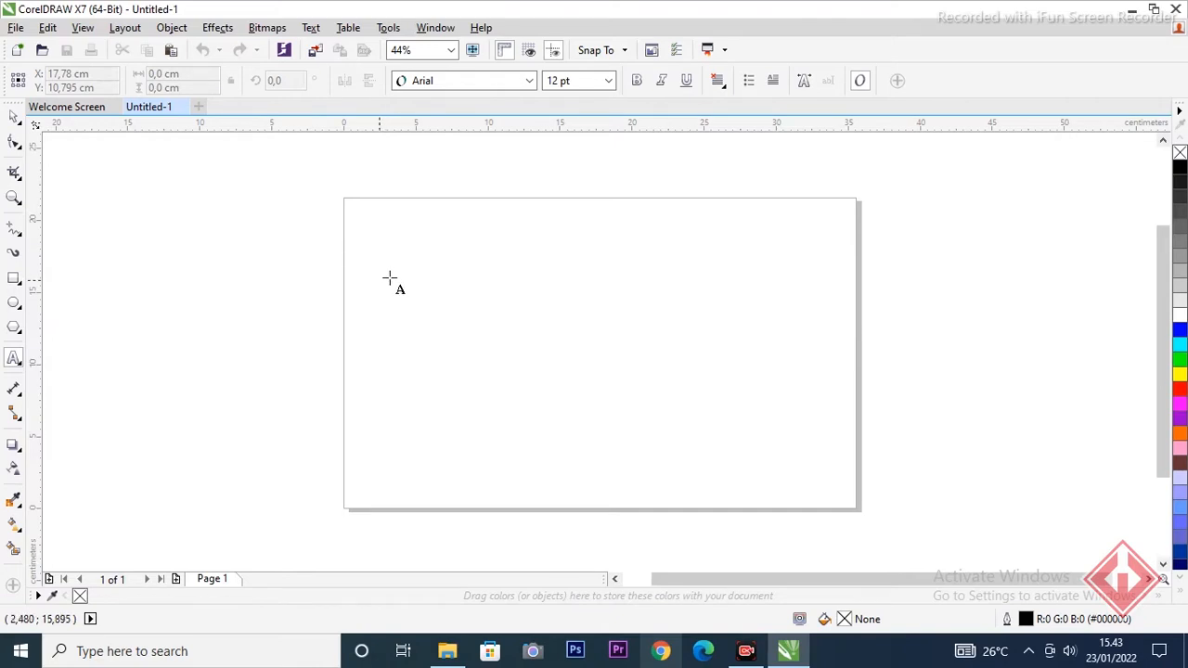
pyautogui.click(444, 287)
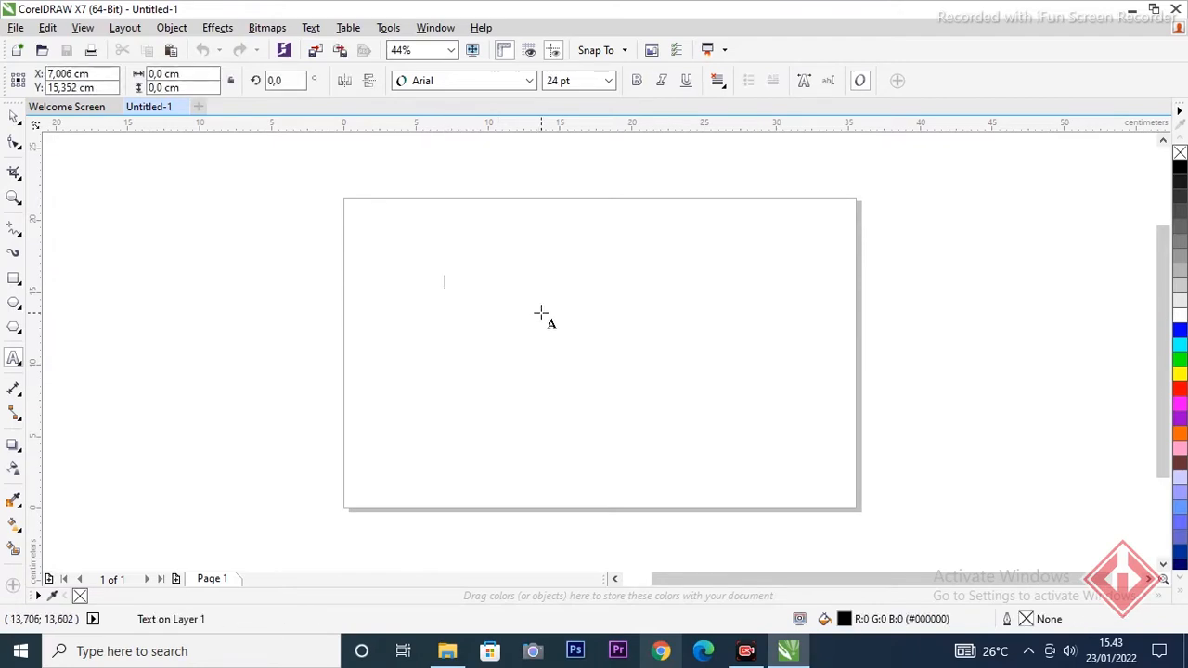
pyautogui.write('abfkjsdfhkjahsdkjfhghkjasdgahdgkaj ')
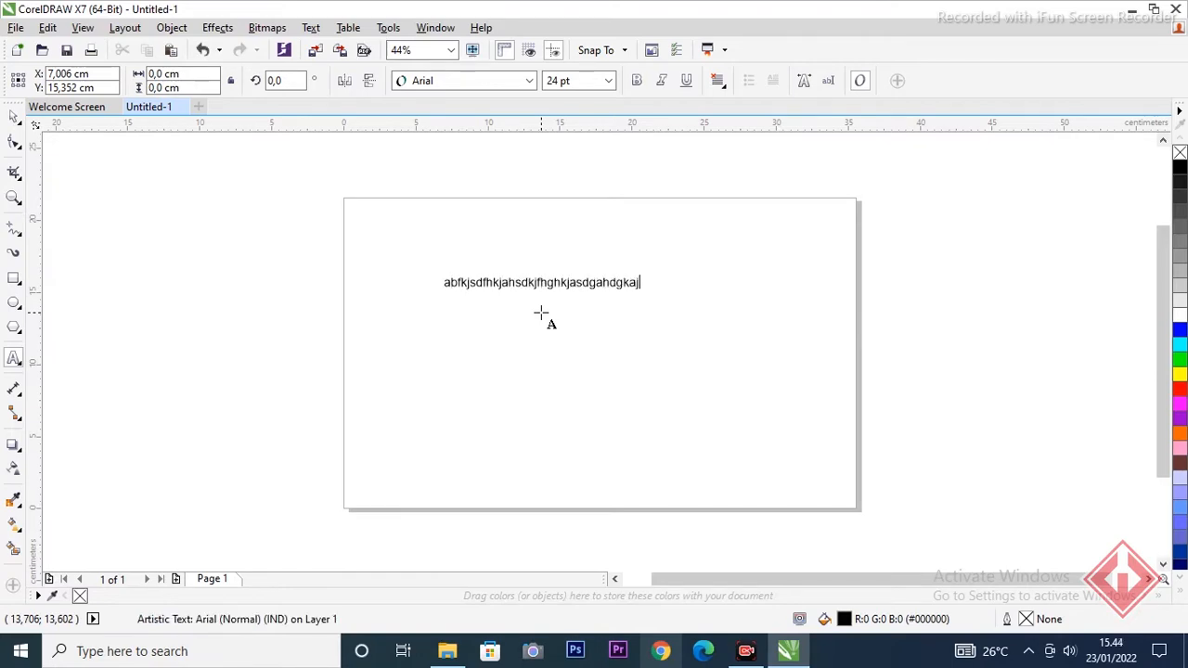
pyautogui.write('vhsavkjahgk')
pyautogui.press('Return')
pyautogui.write('adhakjshgdkja')
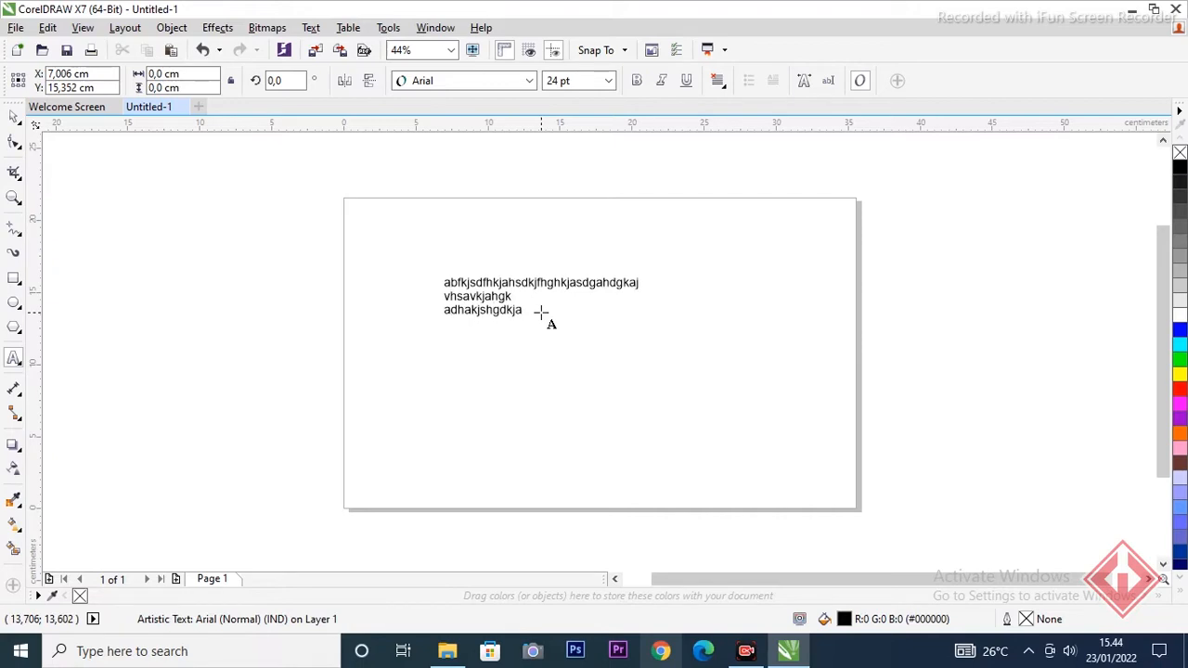
pyautogui.click(537, 311)
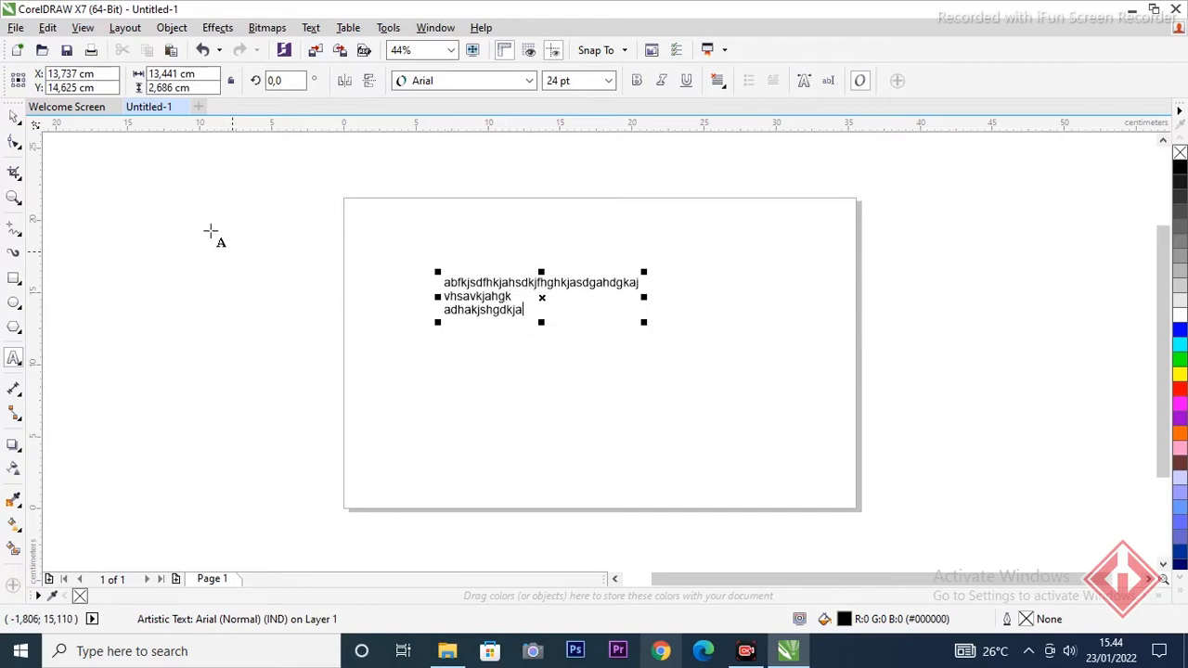
# Step: Move the three-line text toward the page's right half, centred at about X 21.1 cm, Y 13.4 cm, and deselect it
pyautogui.click(15, 122)
pyautogui.moveTo(517, 294); pyautogui.dragTo(532, 337)
pyautogui.moveTo(478, 301); pyautogui.dragTo(584, 319)
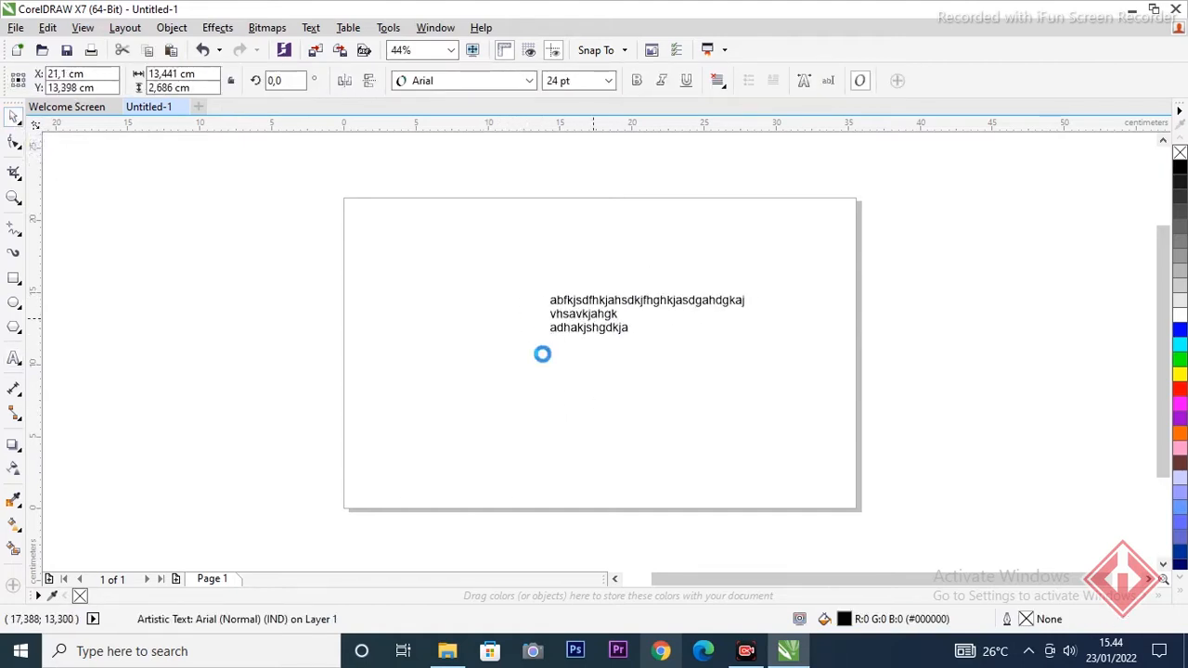
pyautogui.click(456, 323)
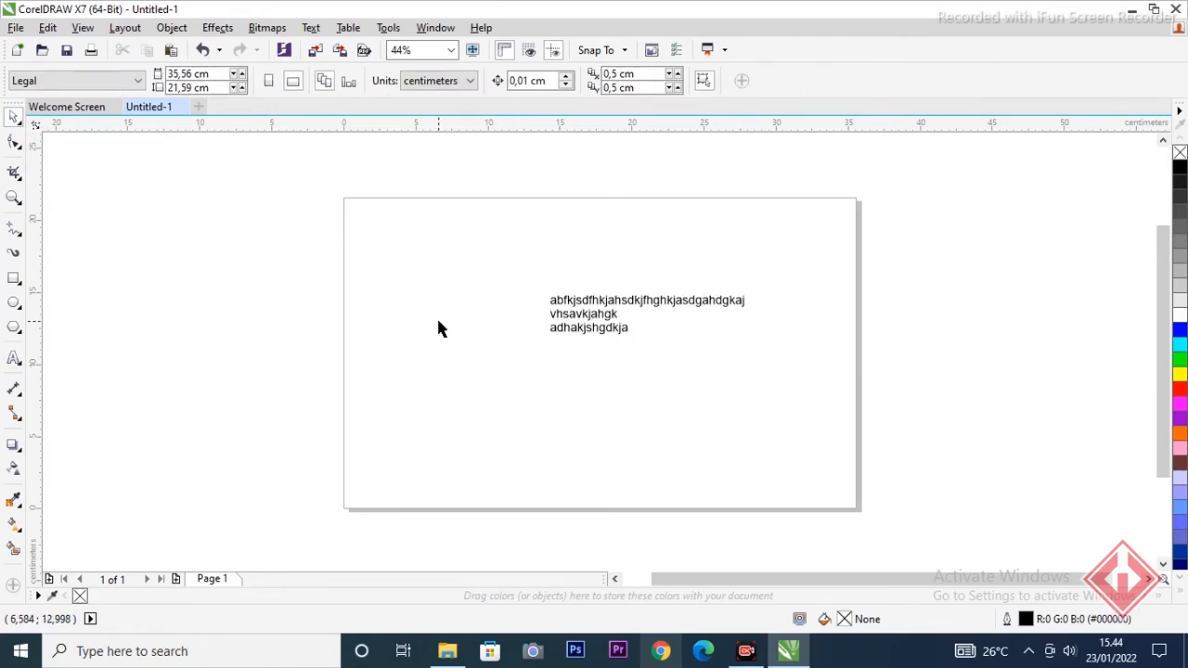
# Step: Add the artistic text "fbgvkjdsgfvkjsdgfkjsgkf" below and left of the three-line text, and switch to the Pick tool
pyautogui.hotkey('ctrl', 'space')
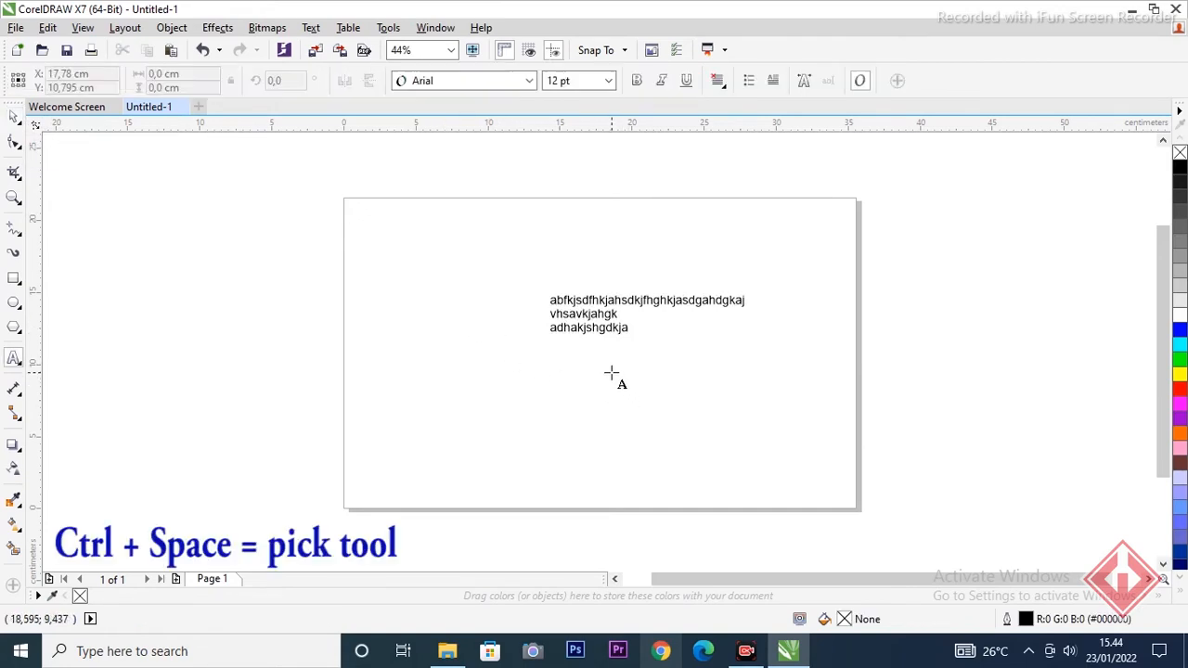
pyautogui.hotkey('ctrl', 'space')
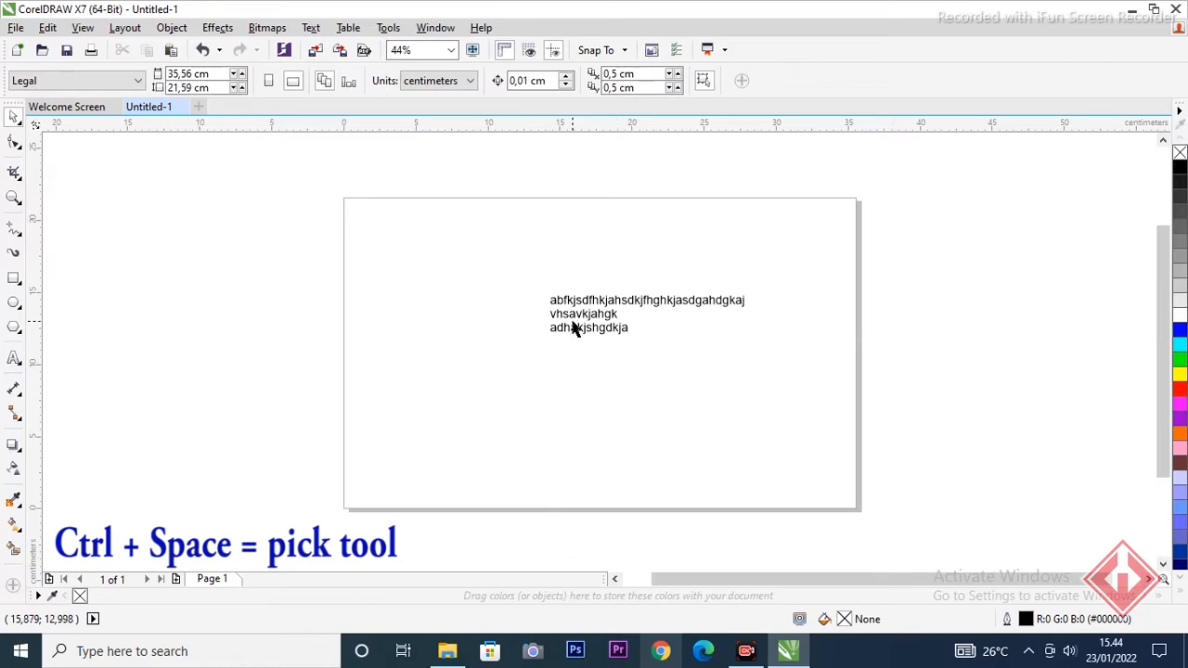
pyautogui.click(14, 358)
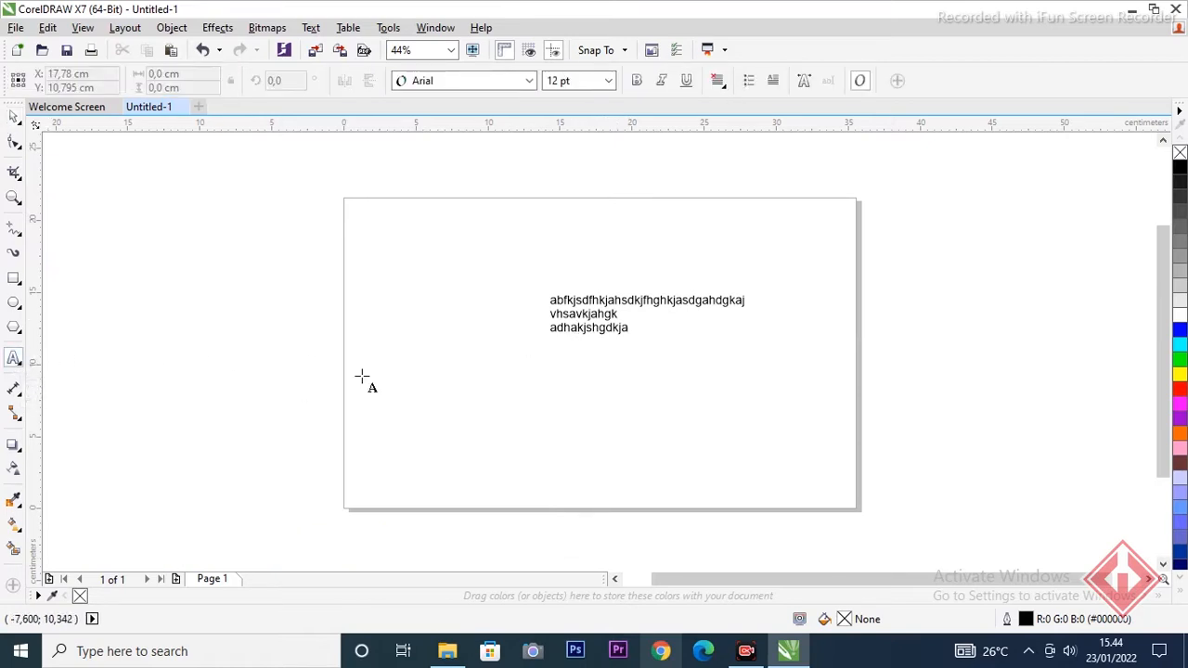
pyautogui.click(447, 379)
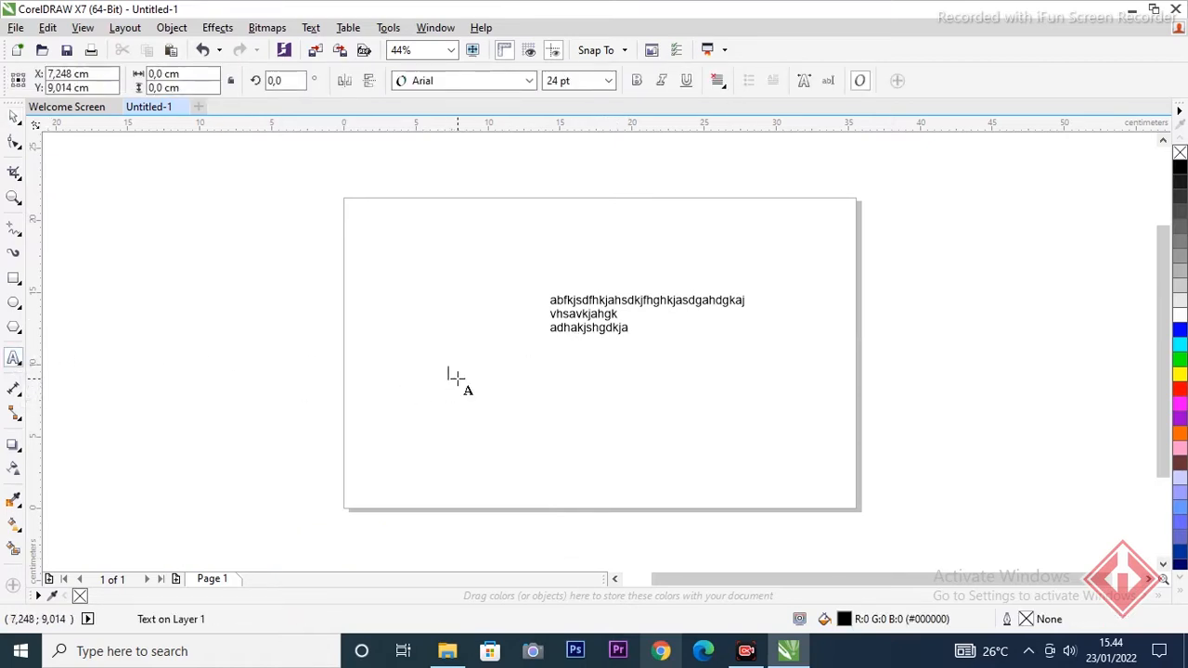
pyautogui.write('fbgvkjdsgfvkjsdgfkjsgkf')
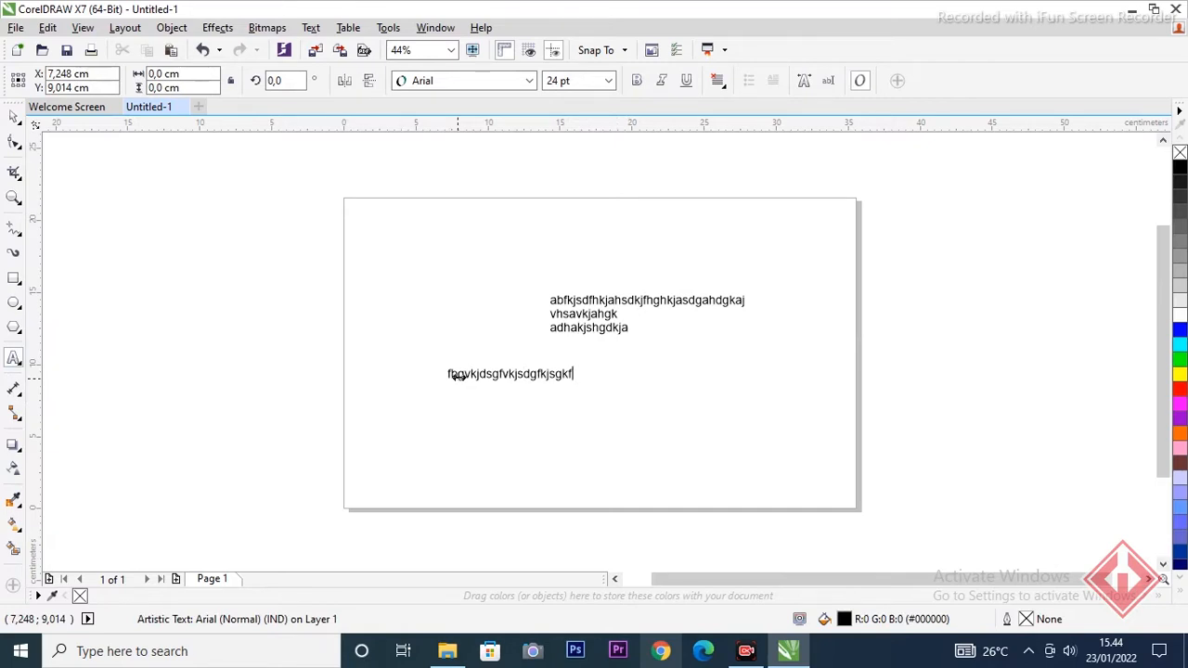
pyautogui.hotkey('ctrl', 'space')
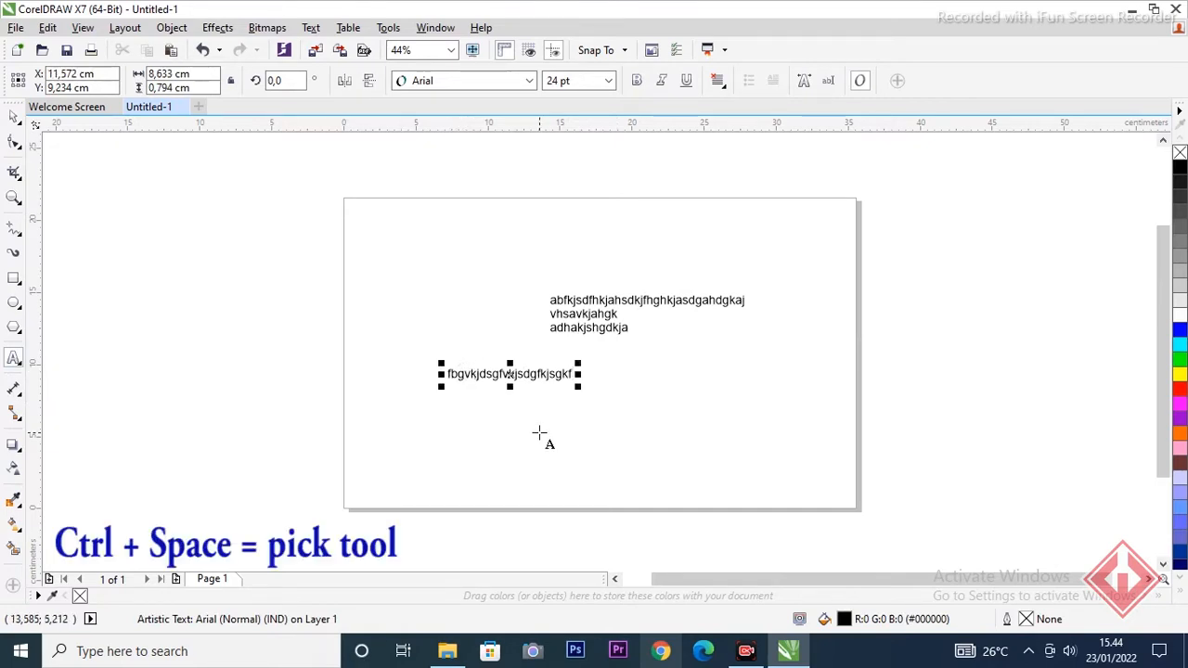
pyautogui.hotkey('ctrl', 'space')
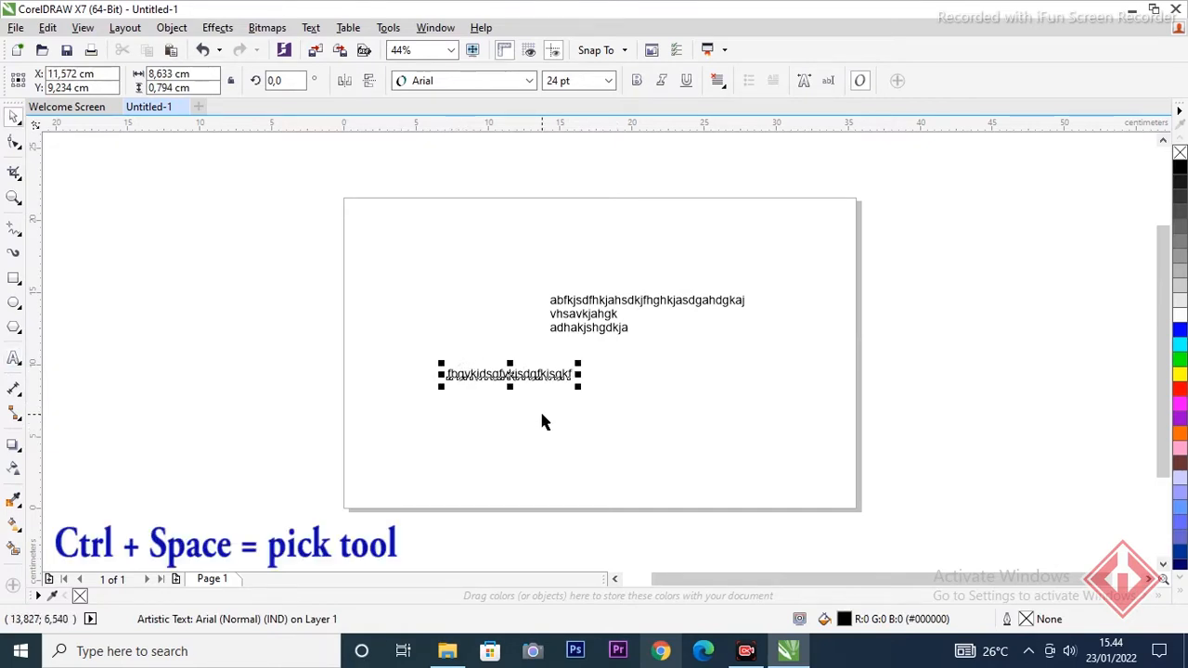
# Step: Reposition the single-line text near the page's left edge, centred at about X 7.2 cm, Y 11.3 cm, and deselect it
pyautogui.moveTo(473, 380); pyautogui.dragTo(448, 364)
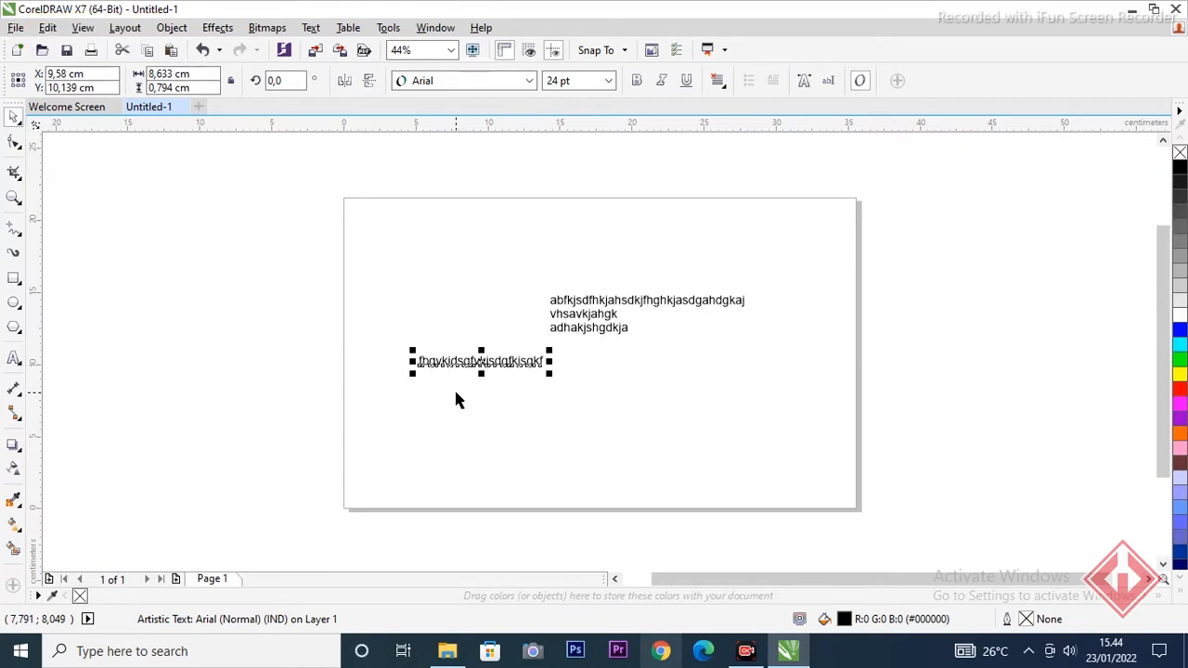
pyautogui.moveTo(471, 366); pyautogui.dragTo(485, 403)
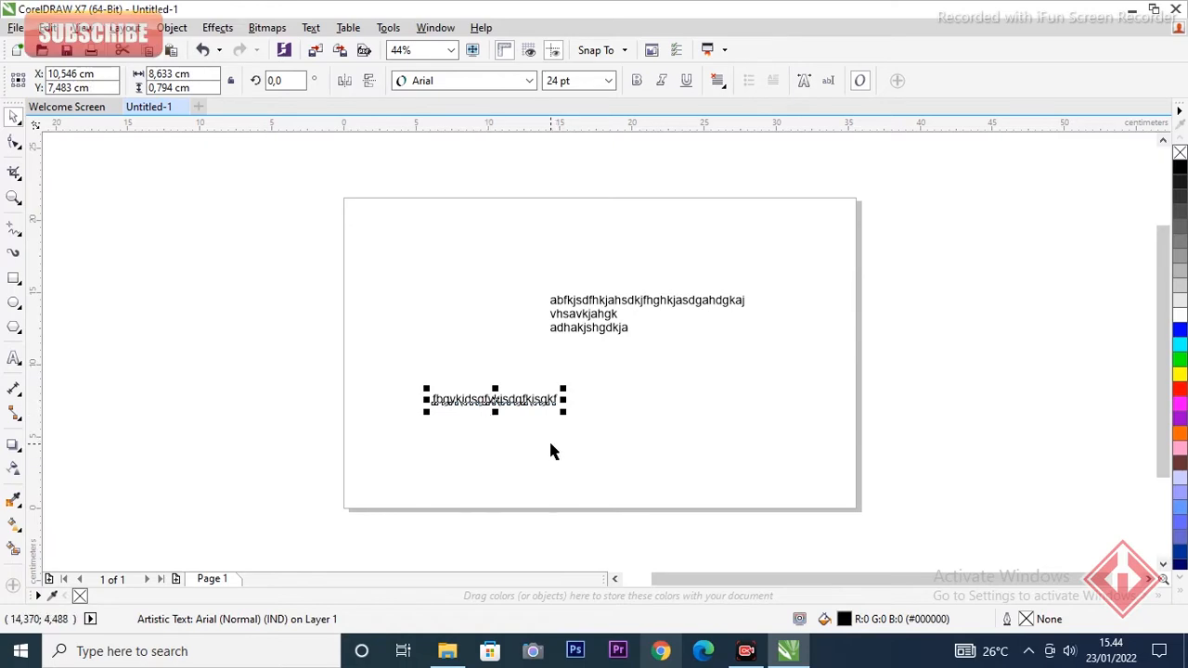
pyautogui.press('F8')
pyautogui.click(14, 121)
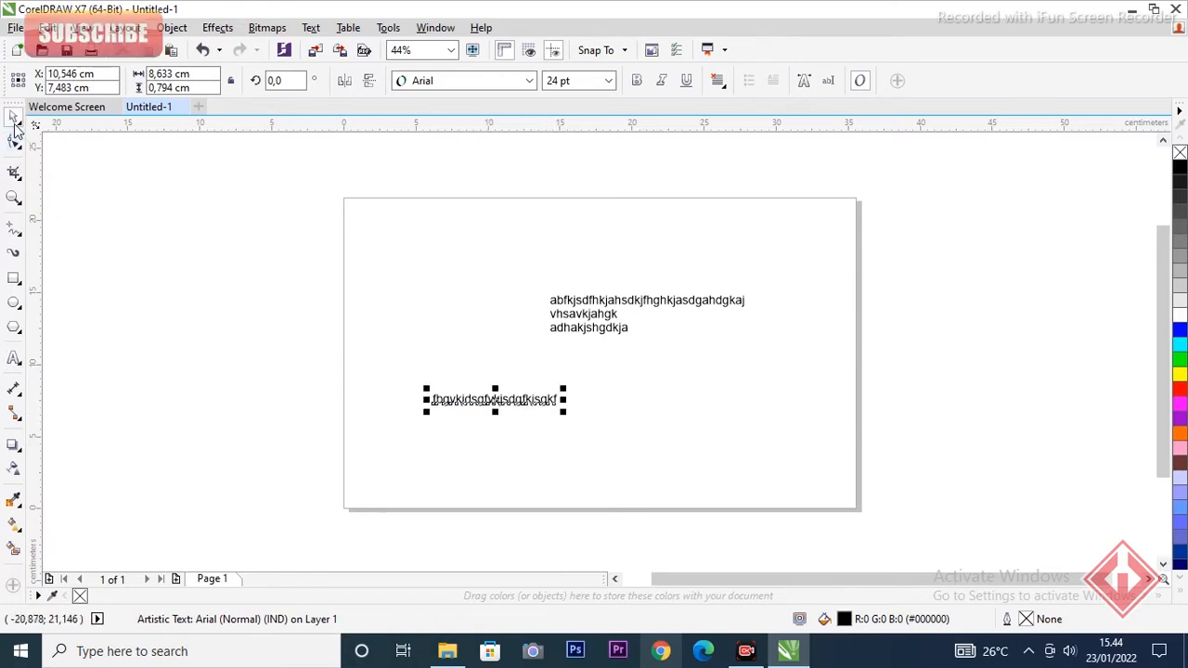
pyautogui.moveTo(493, 400); pyautogui.dragTo(447, 345)
pyautogui.click(18, 362)
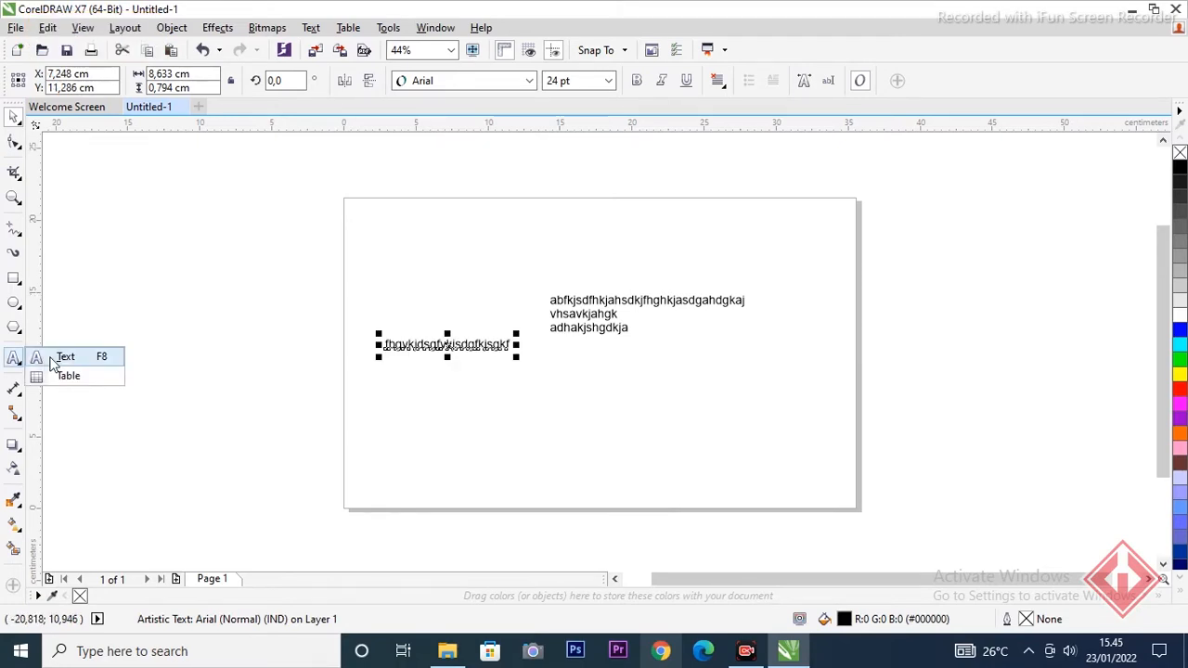
pyautogui.click(520, 369)
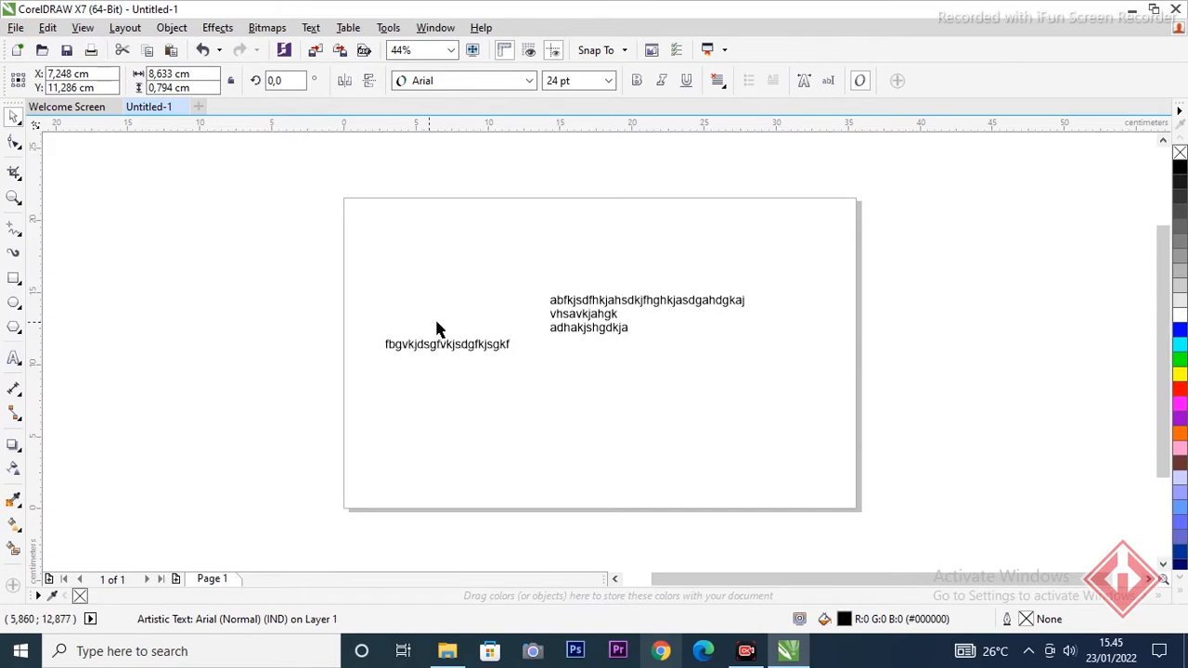
# Step: Delete both the three-line text and the single-line text from the page
pyautogui.click(597, 300)
pyautogui.press('Delete')
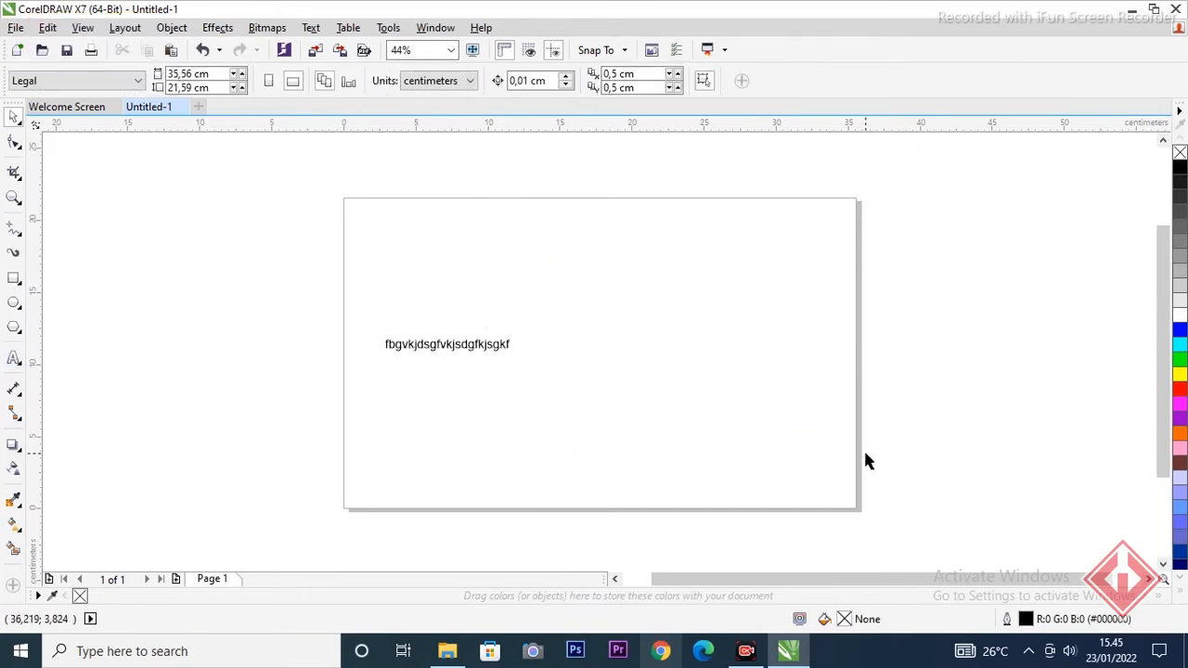
pyautogui.click(462, 344)
pyautogui.moveTo(461, 344); pyautogui.dragTo(605, 292)
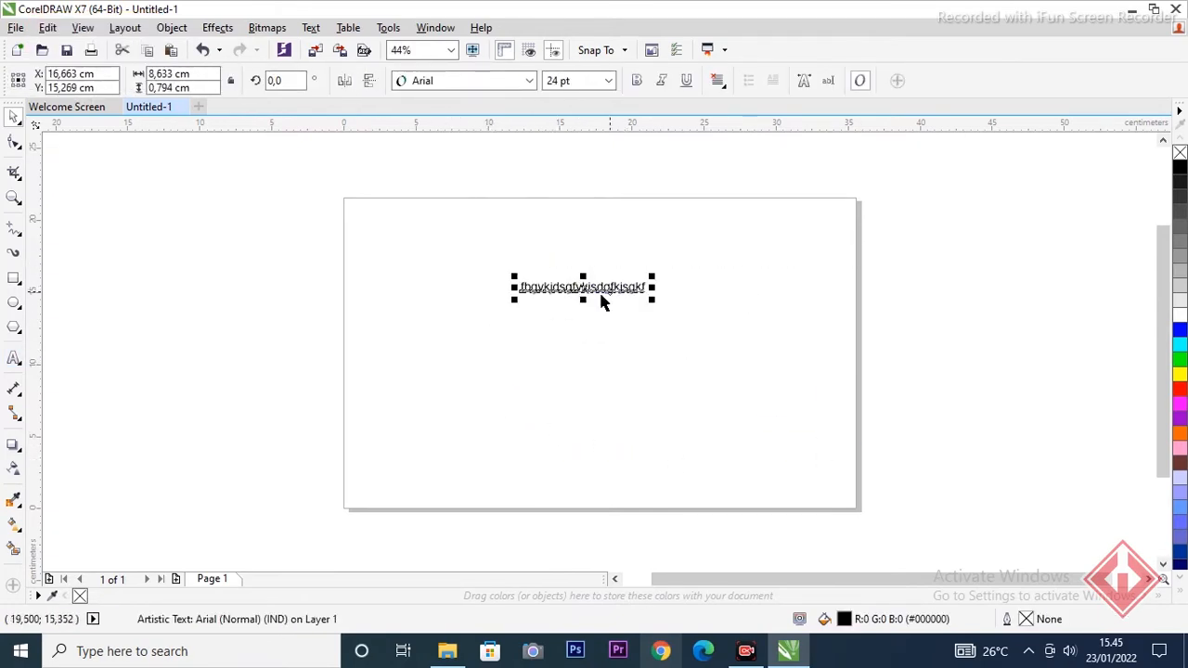
pyautogui.press('Delete')
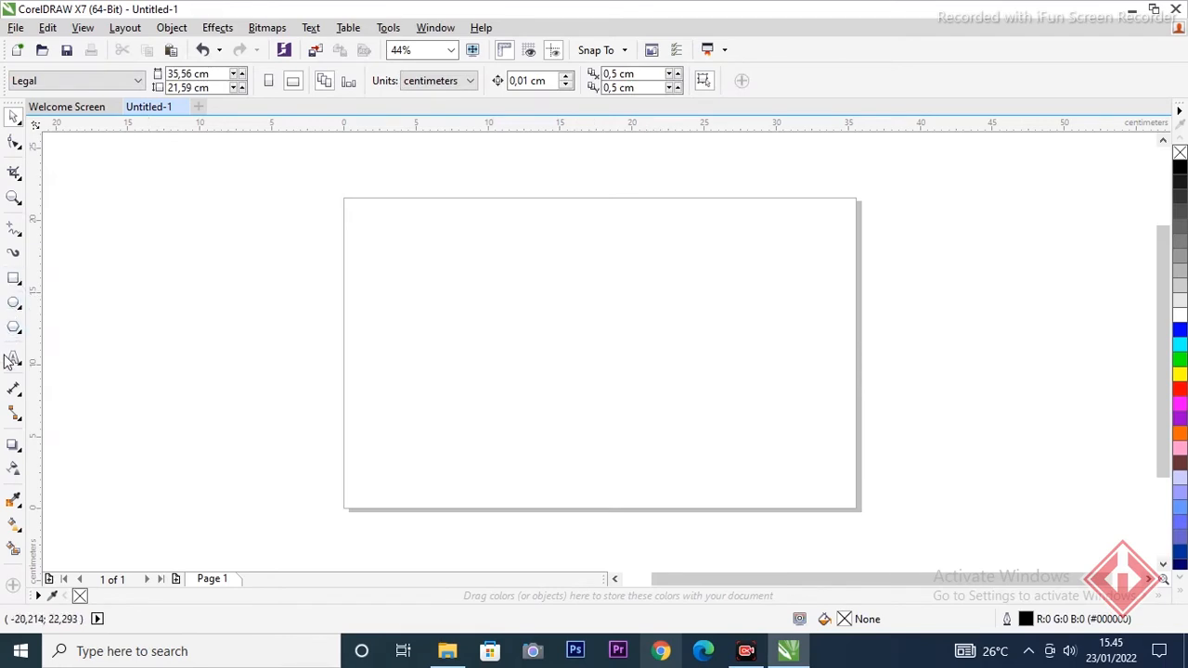
# Step: Add the artistic text "Corel draw" in the page's upper part, starting at about X 10.5 cm, Y 18.7 cm, and switch to the Pick tool
pyautogui.press('F8')
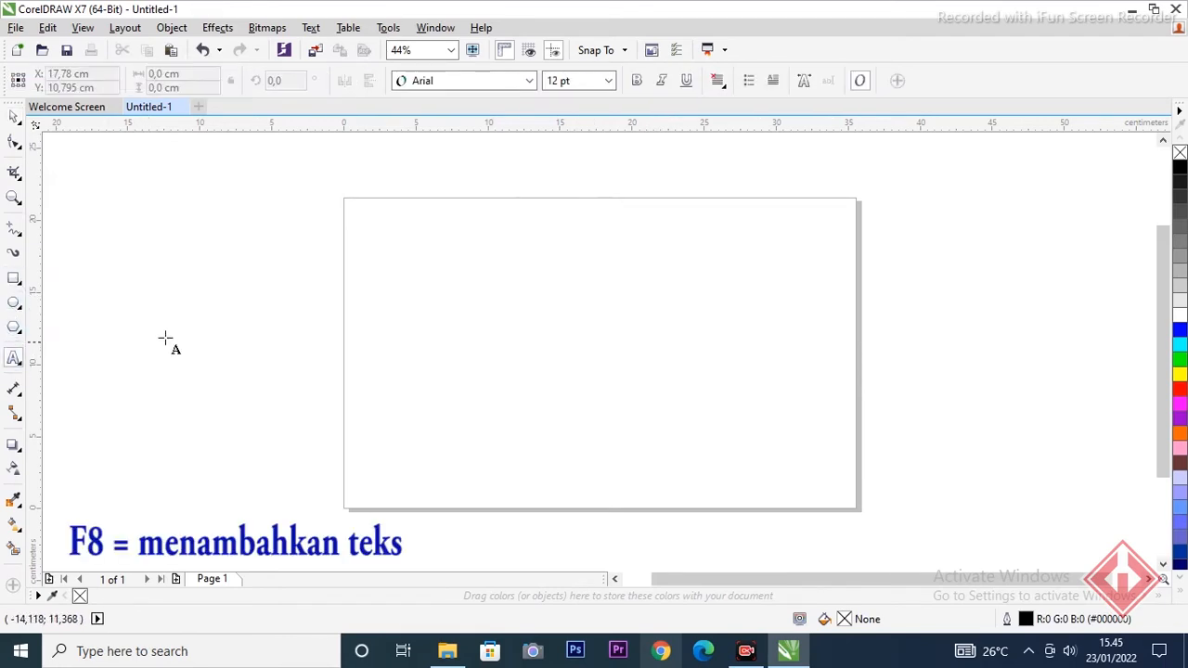
pyautogui.click(489, 237)
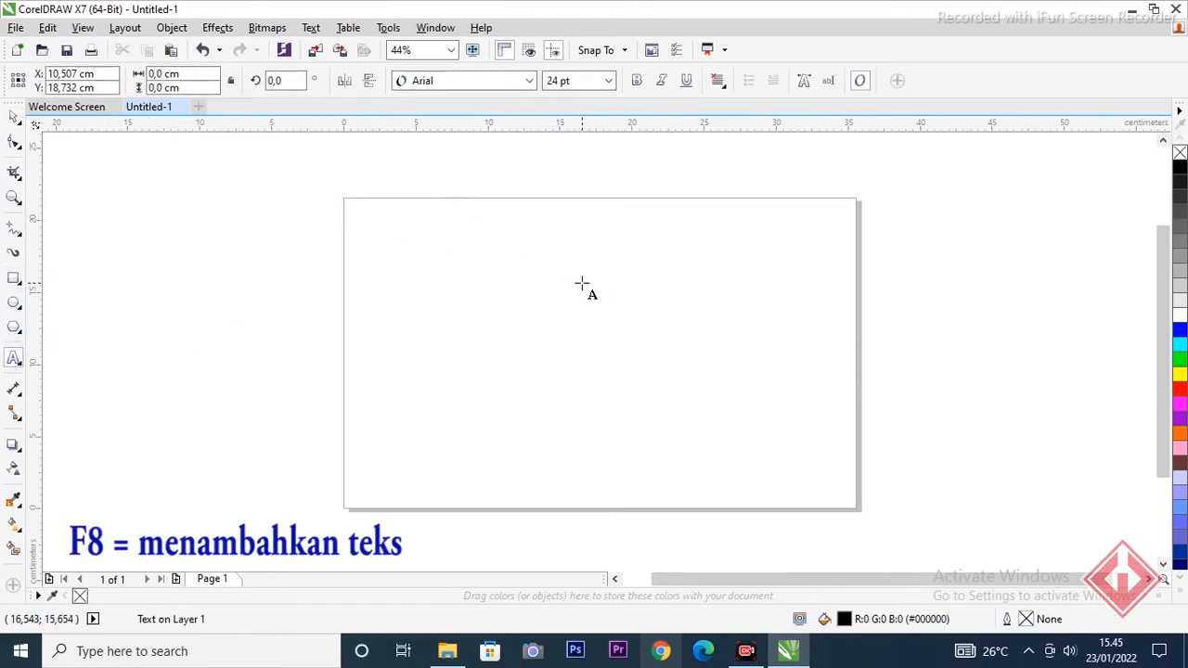
pyautogui.write('Corel draw')
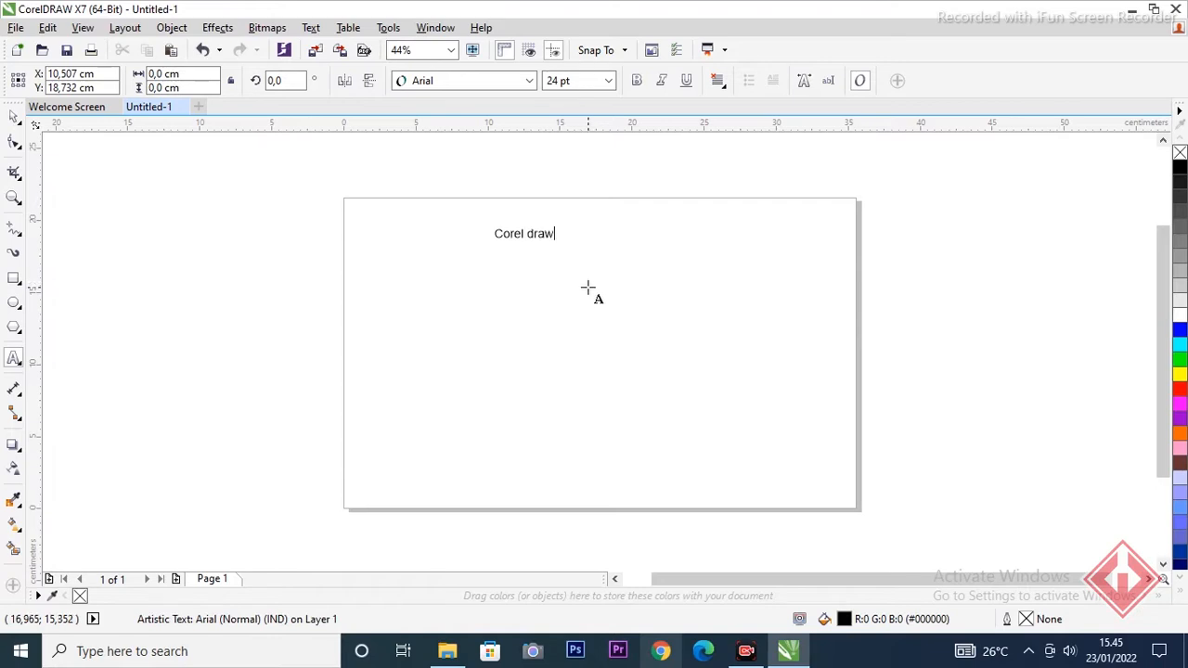
pyautogui.hotkey('ctrl', 'space')
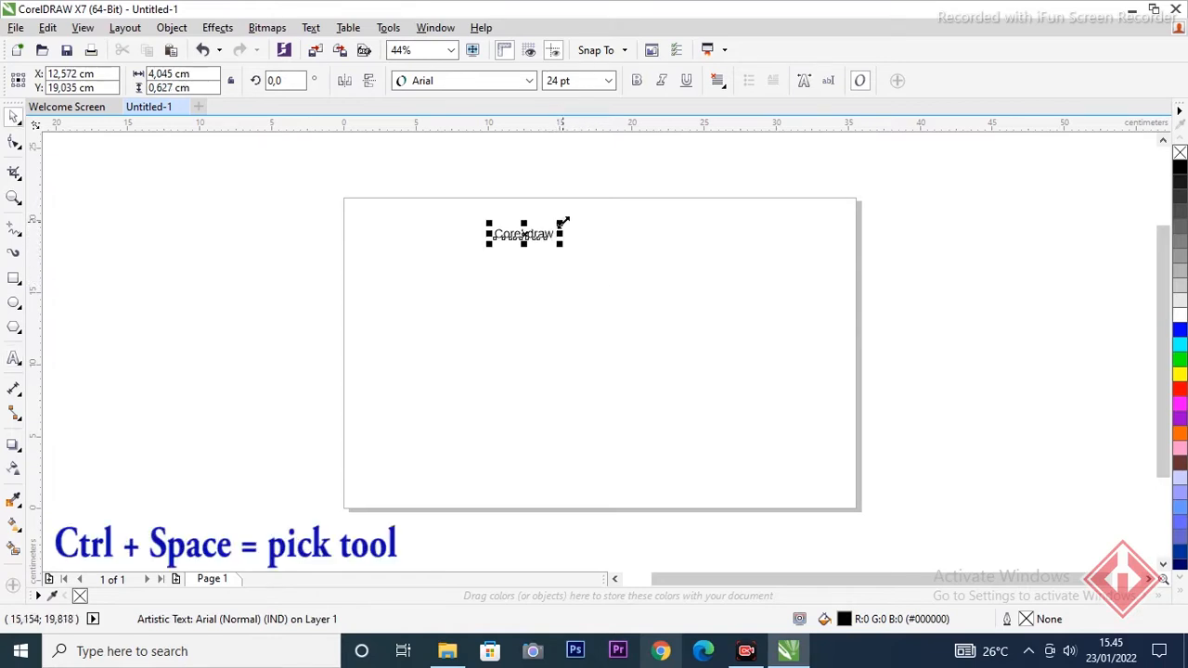
# Step: Move the "Corel draw" text slightly down toward the page's centre, centred at about X 16.0 cm, Y 17.5 cm
pyautogui.click(626, 253)
pyautogui.click(543, 236)
pyautogui.moveTo(527, 235)
pyautogui.mouseDown()
pyautogui.moveTo(584, 258)
pyautogui.moveTo(549, 224)
pyautogui.mouseUp()
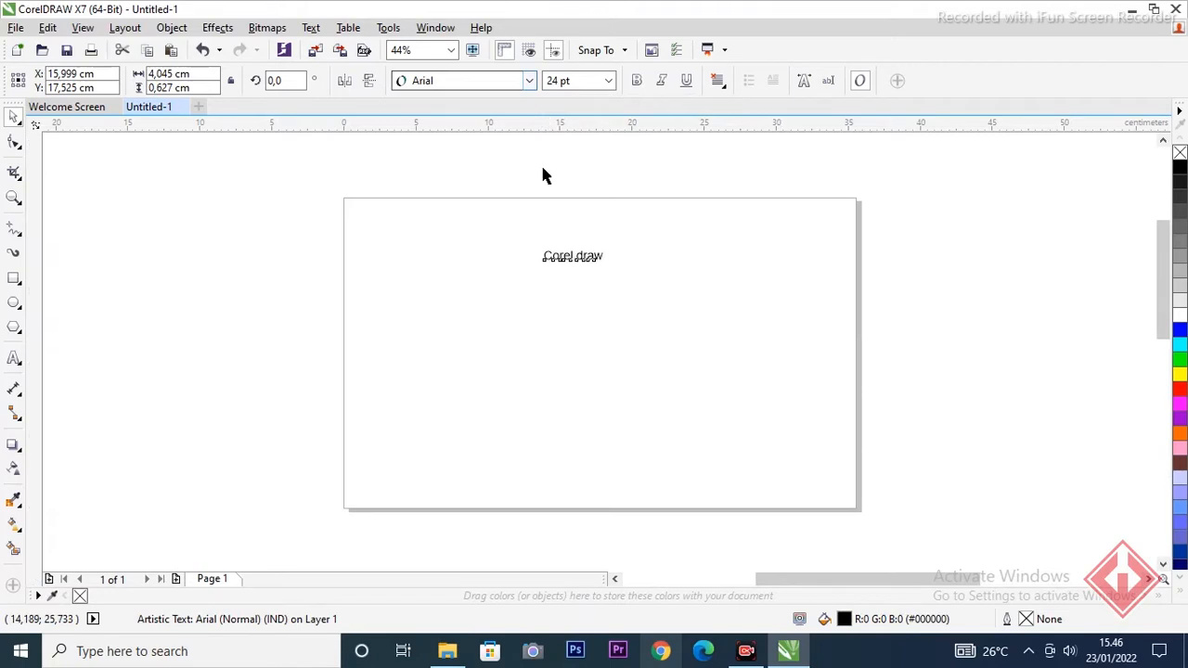
# Step: Change the "Corel draw" text's font to Eras Bold ITC and its size to 72 pt
pyautogui.scroll(3, 543, 167)
pyautogui.moveTo(1164, 281); pyautogui.dragTo(1164, 315)
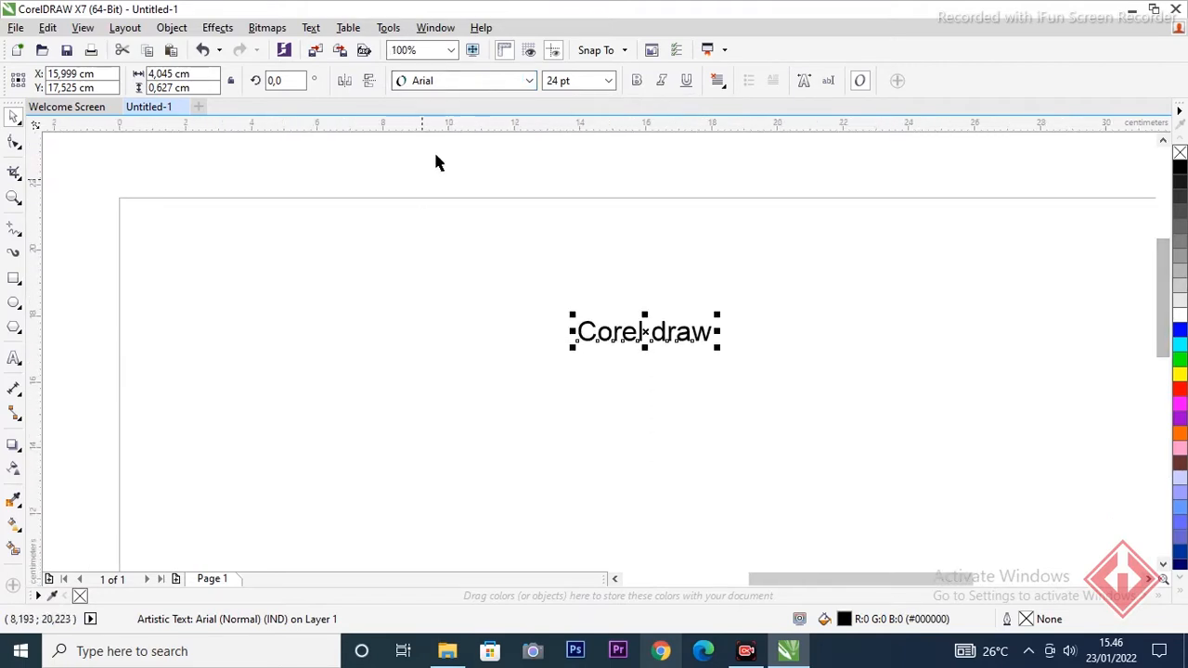
pyautogui.click(528, 81)
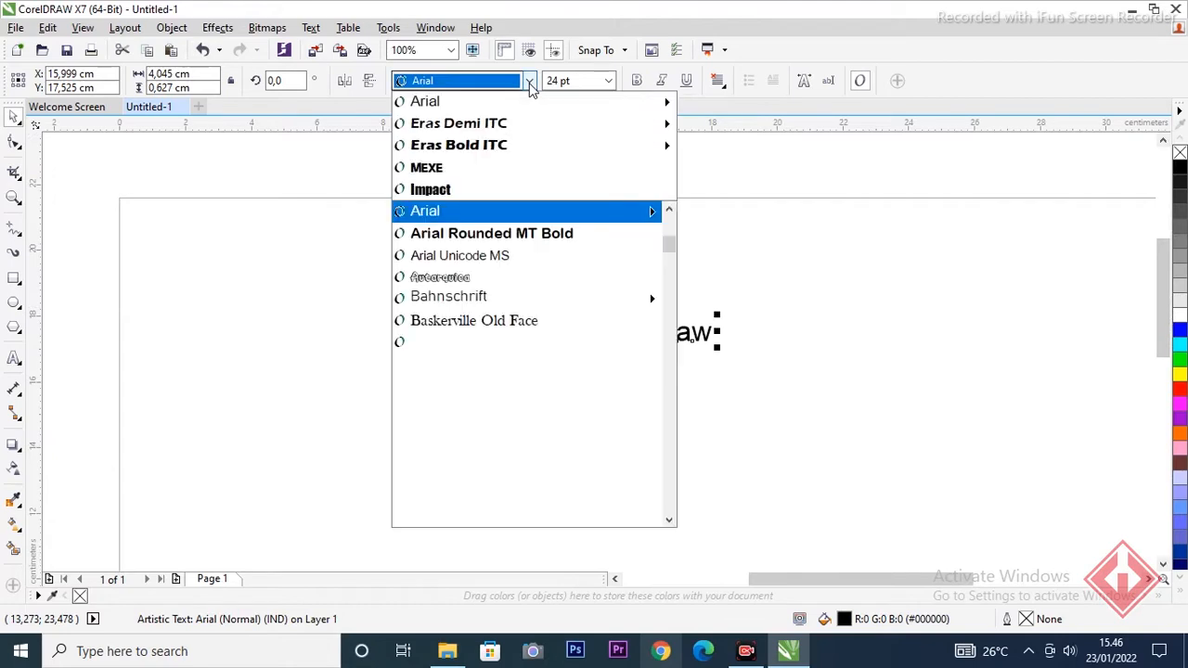
pyautogui.click(462, 146)
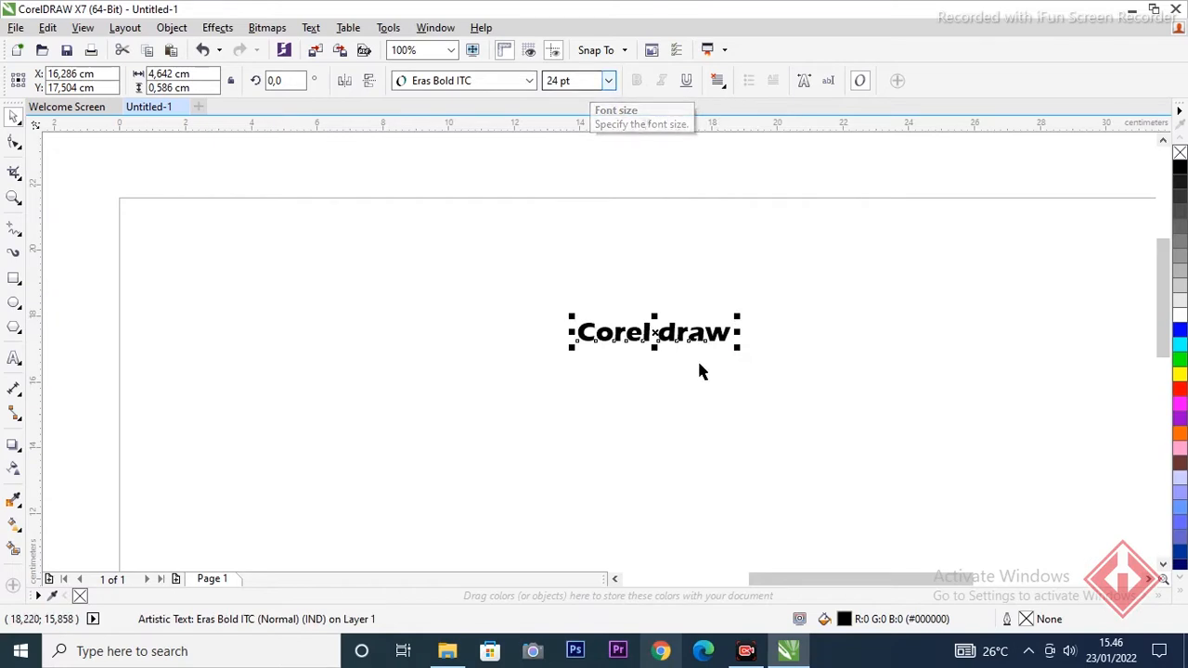
pyautogui.click(609, 81)
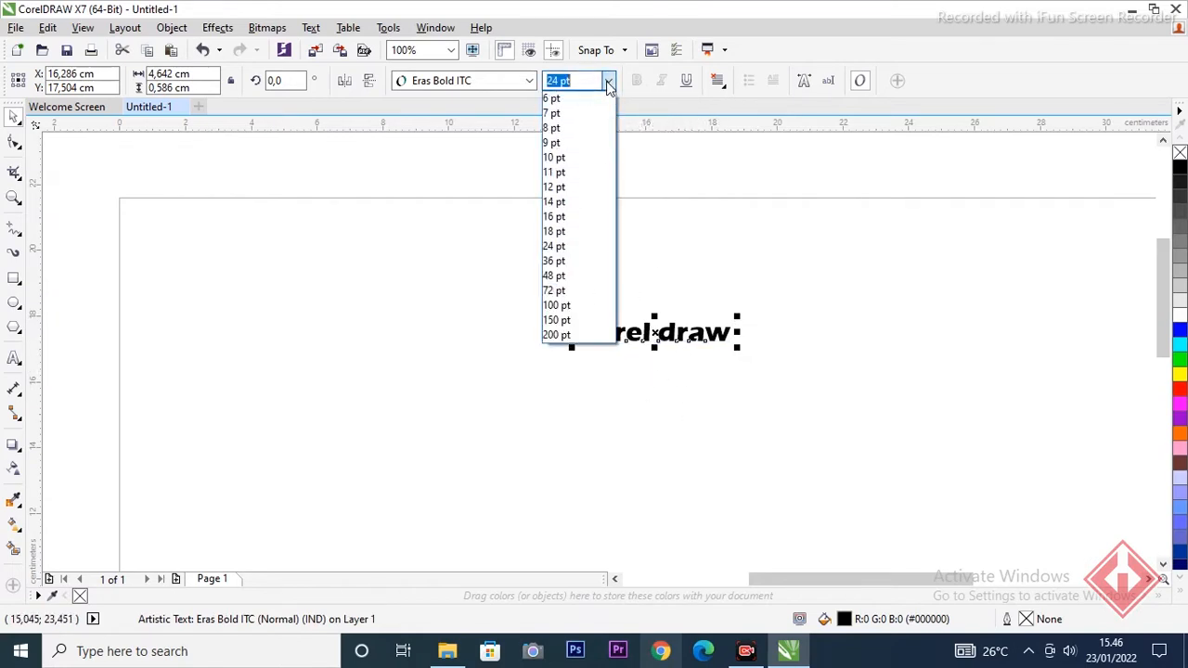
pyautogui.click(557, 290)
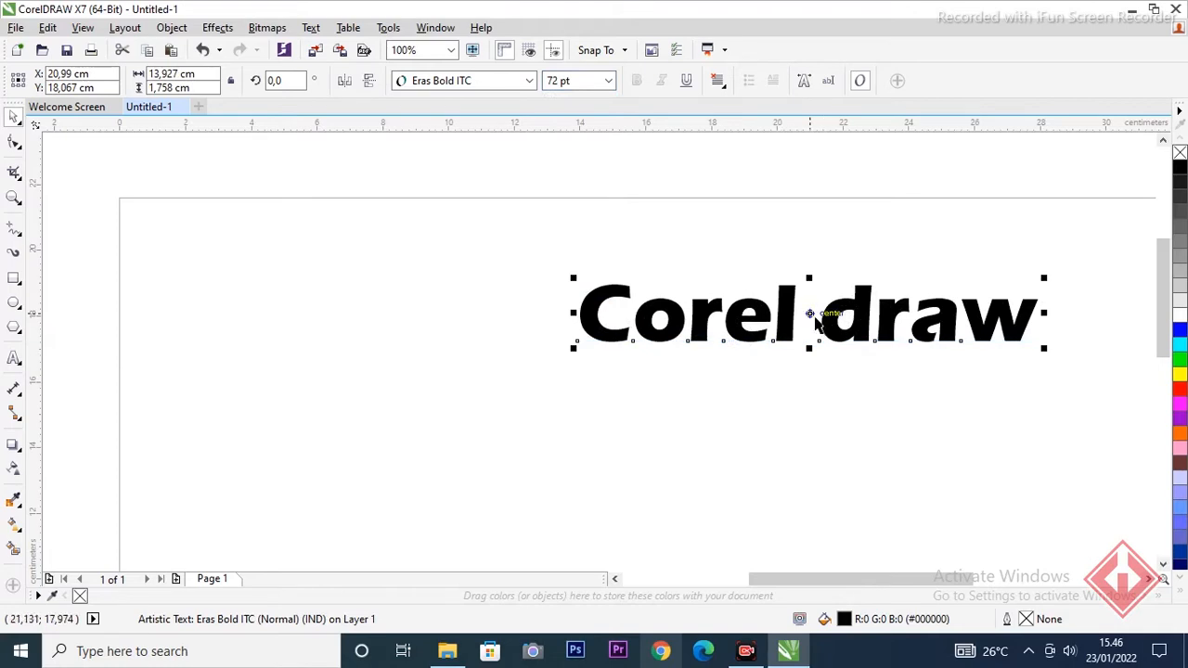
pyautogui.moveTo(816, 575)
pyautogui.mouseDown()
pyautogui.moveTo(835, 581)
pyautogui.moveTo(854, 568)
pyautogui.mouseUp()
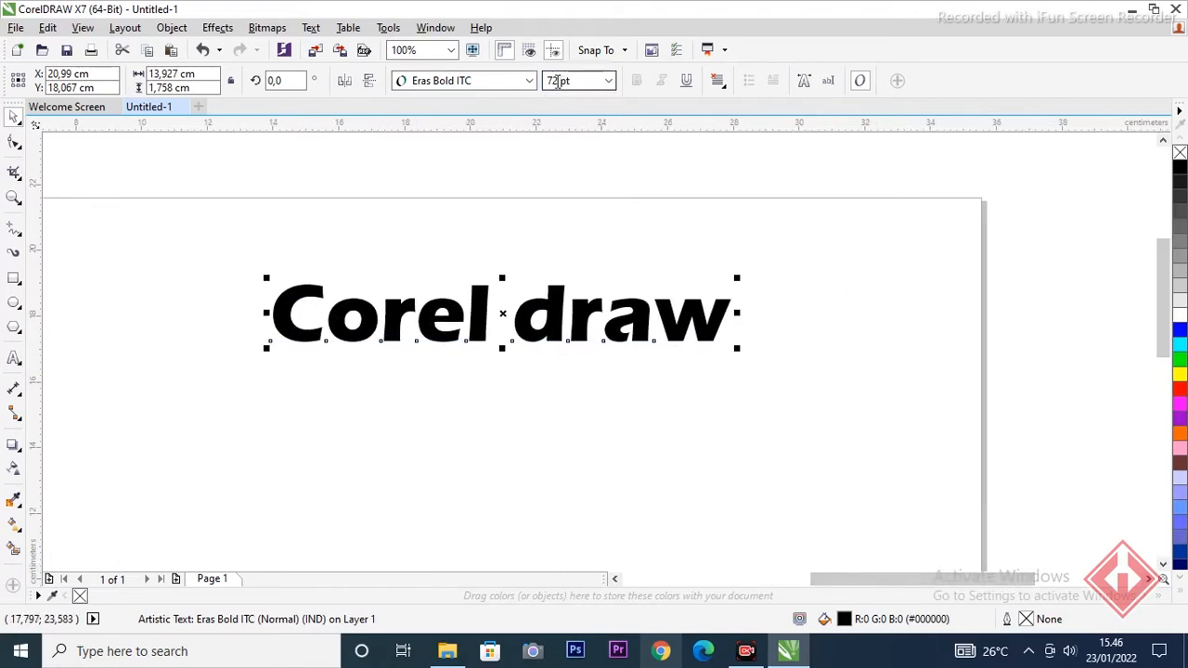
# Step: Set the text's font size to 100 pt and move it to be centred at about X 21.3 cm, Y 16.8 cm
pyautogui.moveTo(557, 81); pyautogui.dragTo(542, 82)
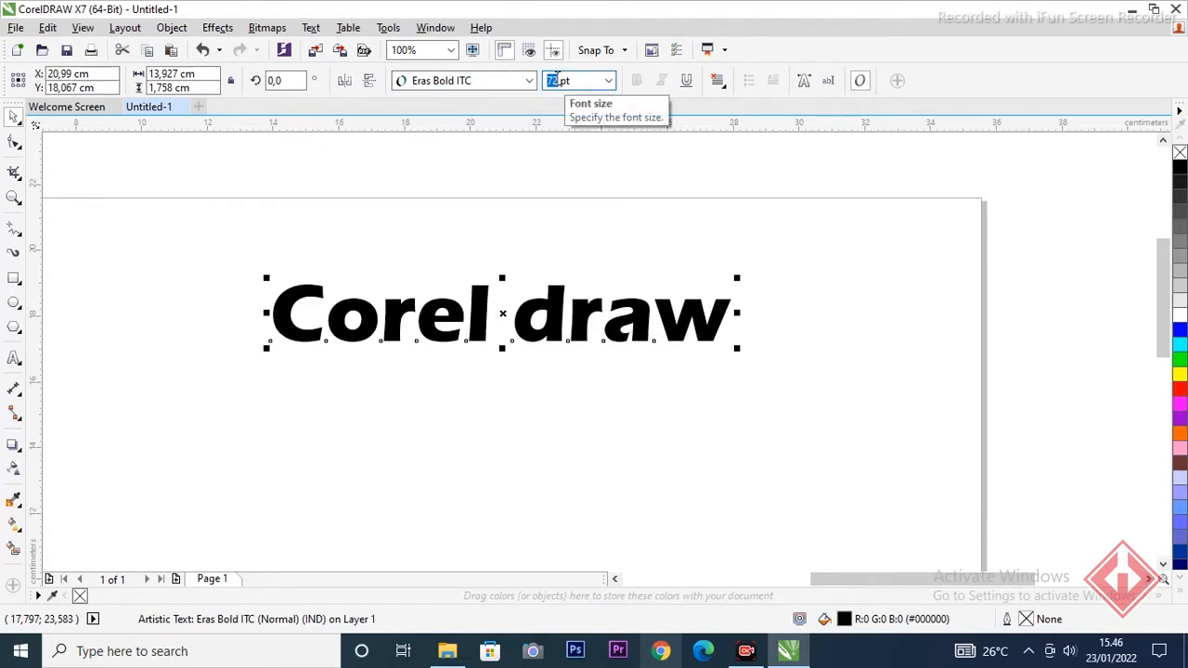
pyautogui.write('10')
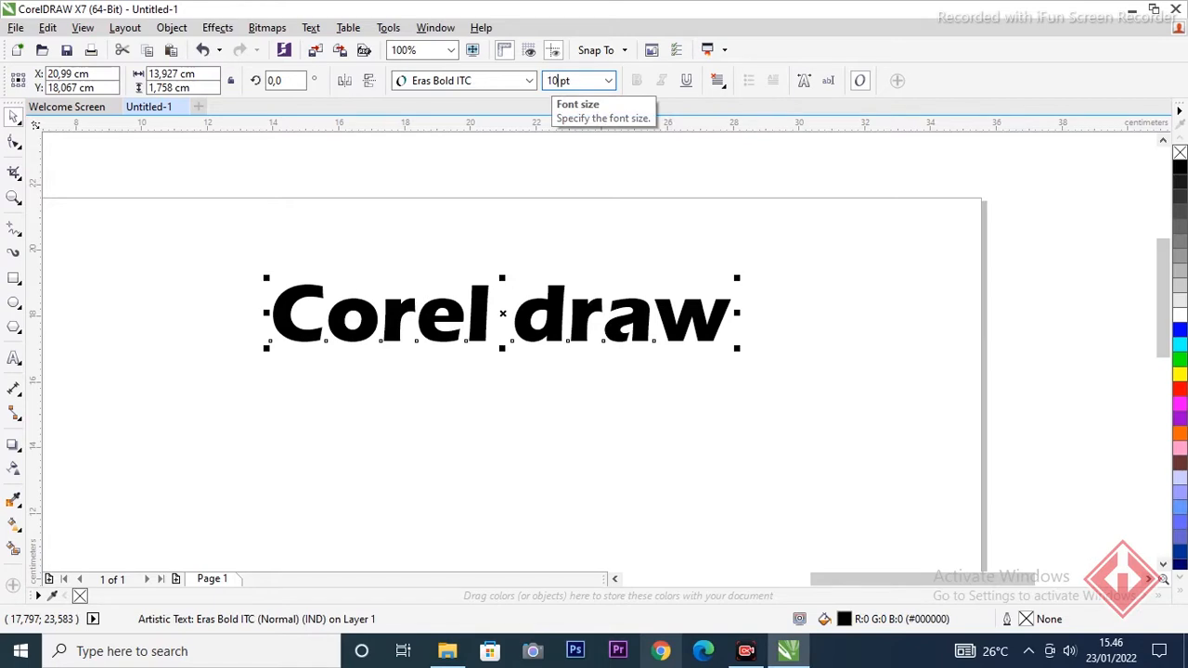
pyautogui.write('0')
pyautogui.press('Return')
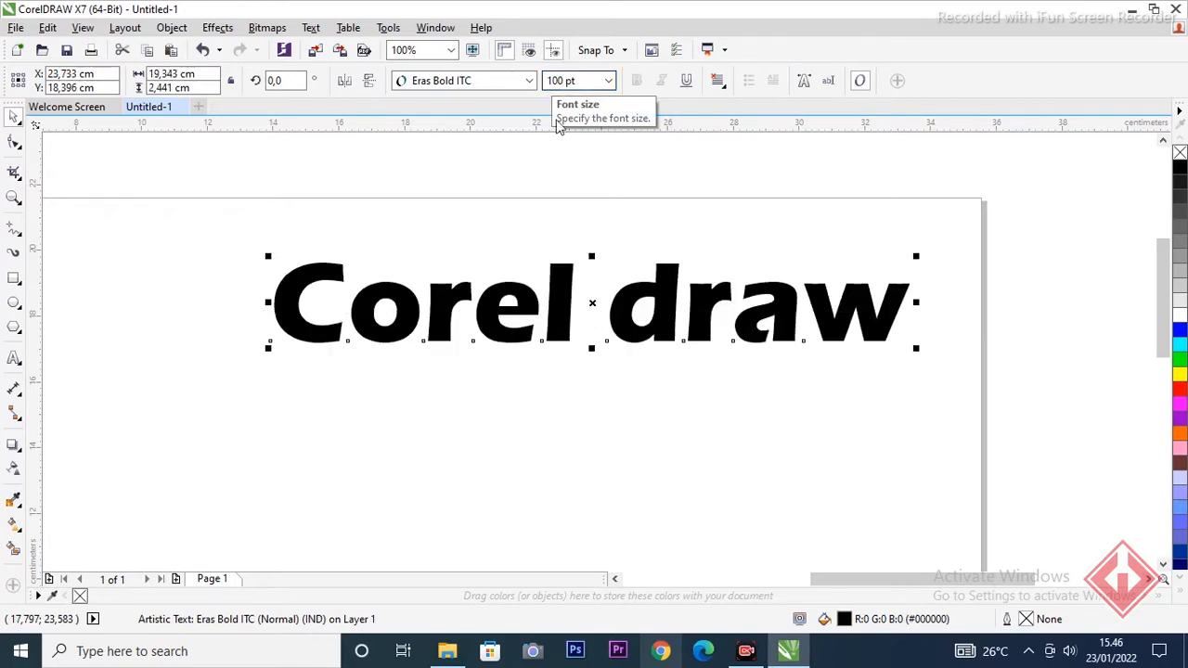
pyautogui.moveTo(594, 302)
pyautogui.mouseDown()
pyautogui.moveTo(578, 345)
pyautogui.moveTo(514, 354)
pyautogui.mouseUp()
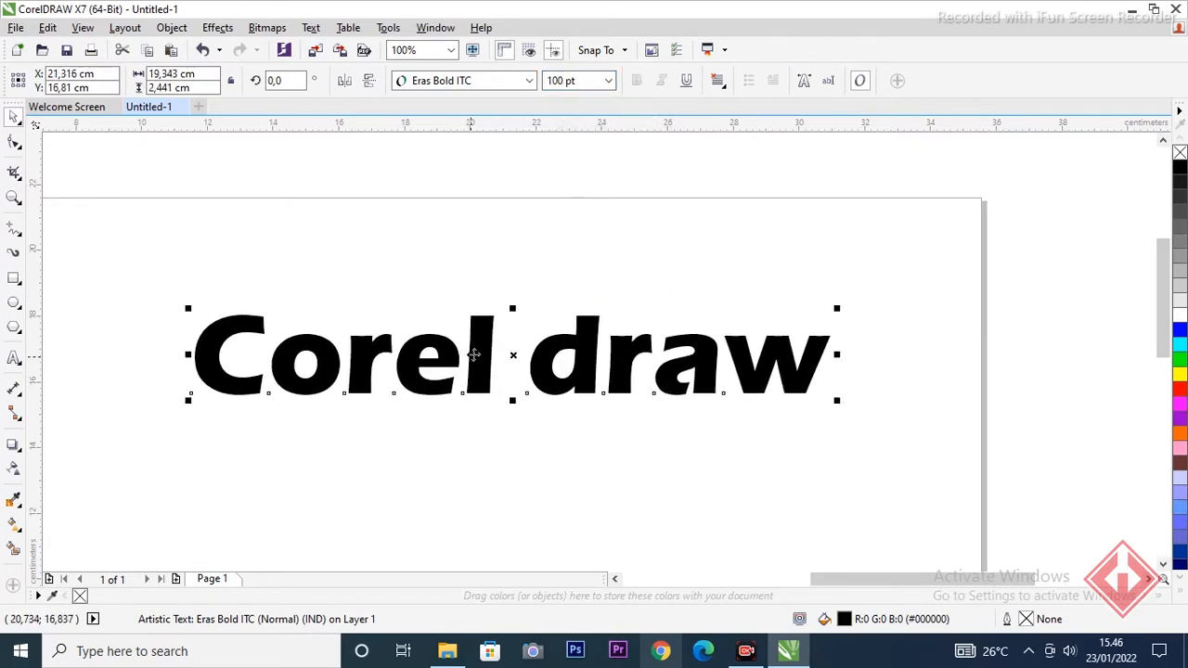
# Step: Choose Eras Medium ITC as the font for the "Corel draw" text and reselect the text
pyautogui.click(530, 81)
pyautogui.moveTo(359, 135); pyautogui.dragTo(539, 338)
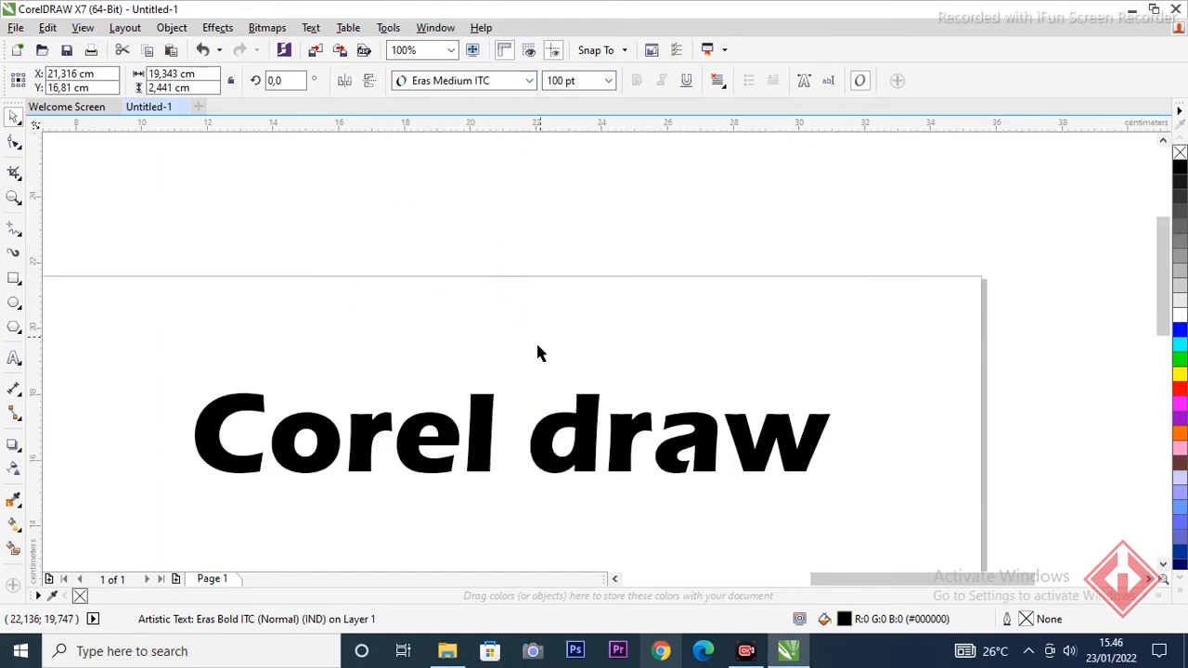
pyautogui.click(601, 445)
pyautogui.click(609, 80)
pyautogui.click(609, 81)
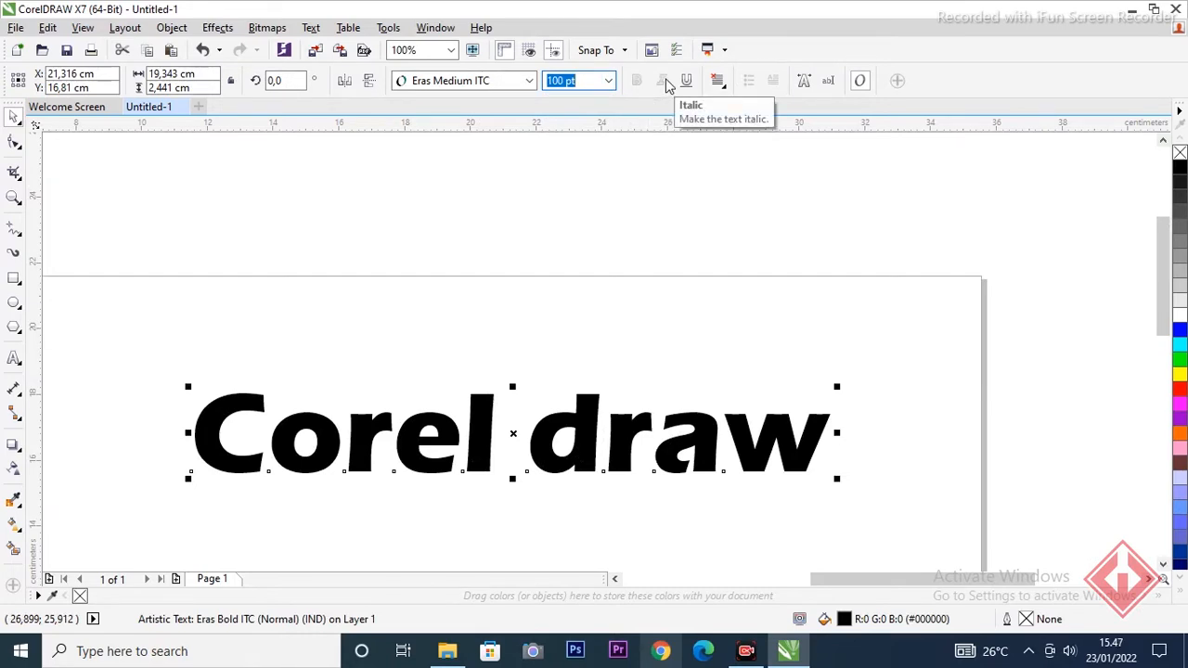
# Step: Try the Left, Center, Right and Full Justify alignments on the text and end with None
pyautogui.click(718, 83)
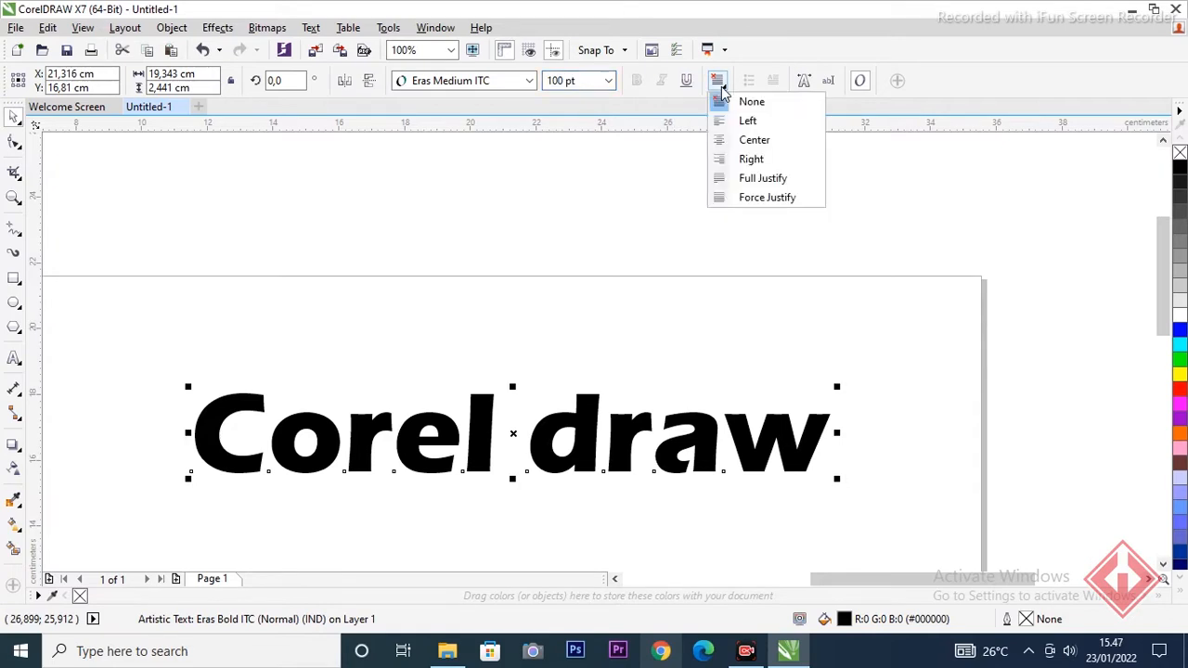
pyautogui.click(747, 122)
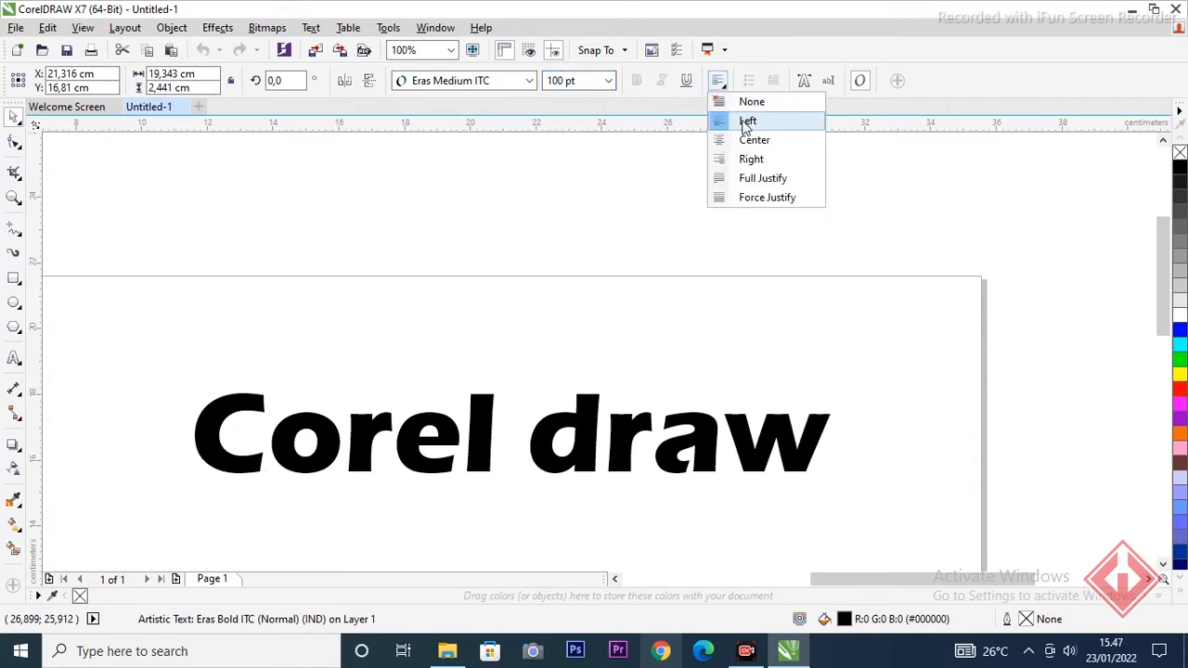
pyautogui.click(751, 142)
pyautogui.click(753, 159)
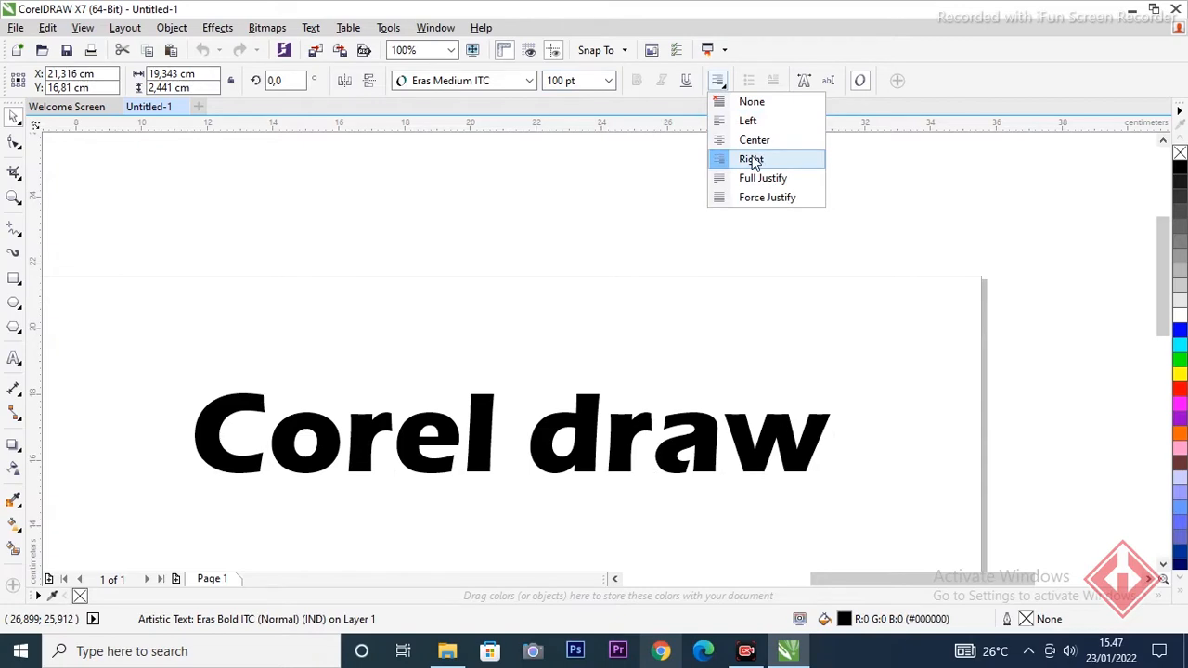
pyautogui.click(753, 140)
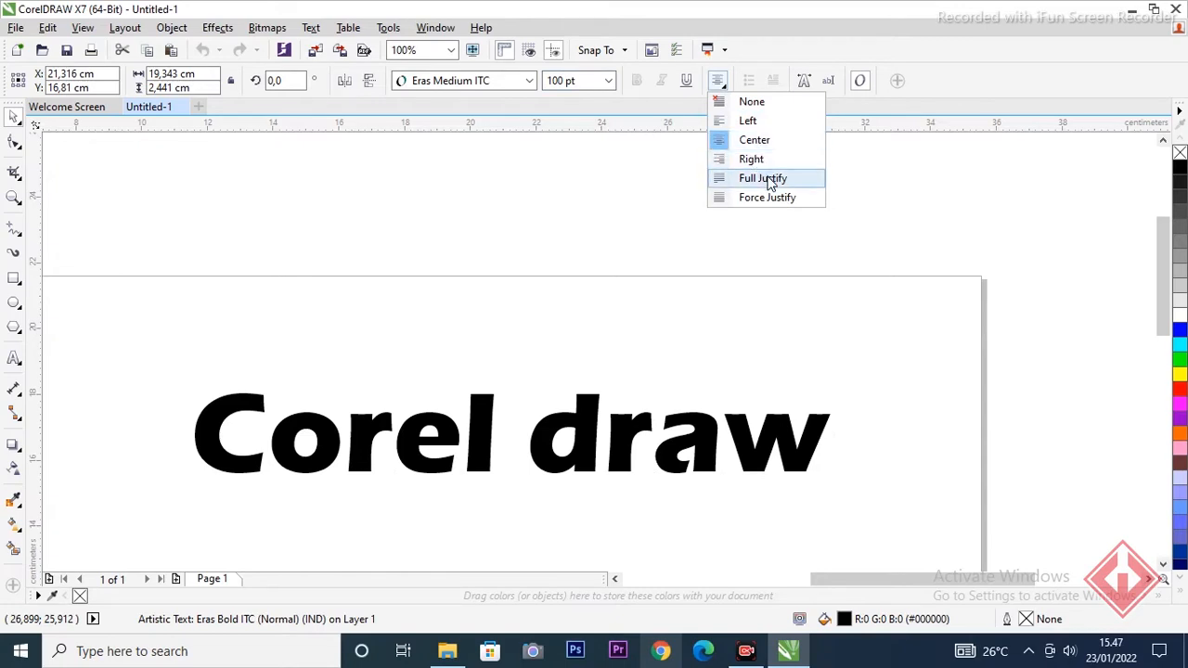
pyautogui.click(761, 178)
pyautogui.click(751, 102)
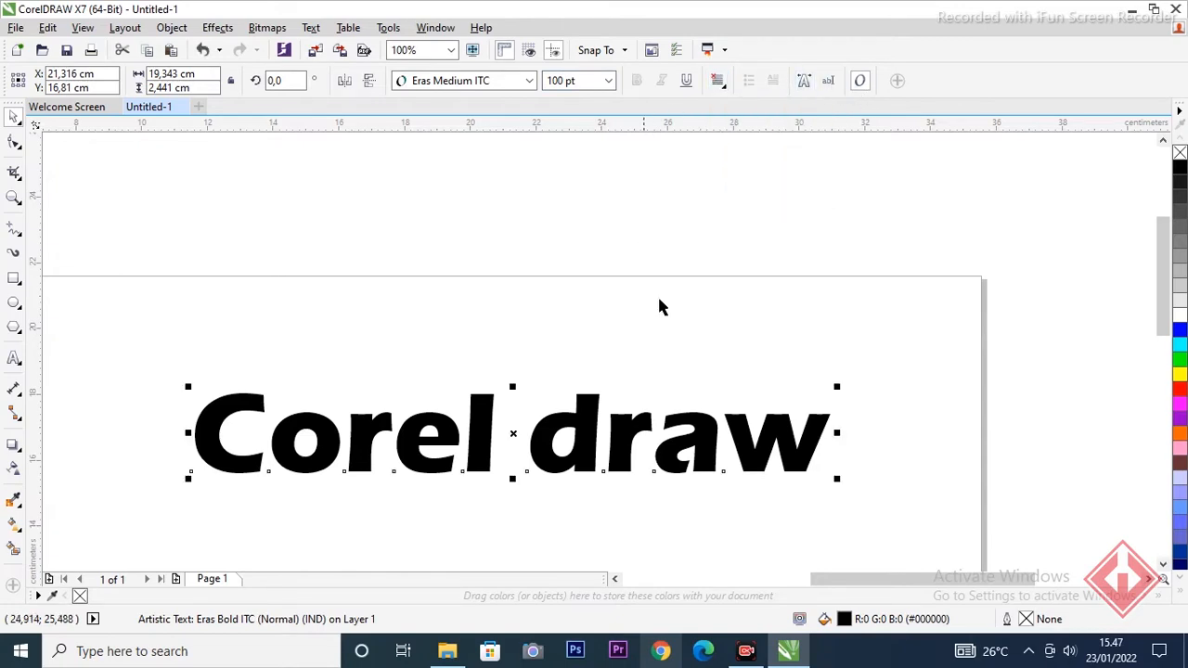
# Step: Skew the "Corel draw" text horizontally so its letters slant to the right, about 19.9 cm wide overall, and deselect it
pyautogui.click(599, 364)
pyautogui.click(545, 427)
pyautogui.click(512, 432)
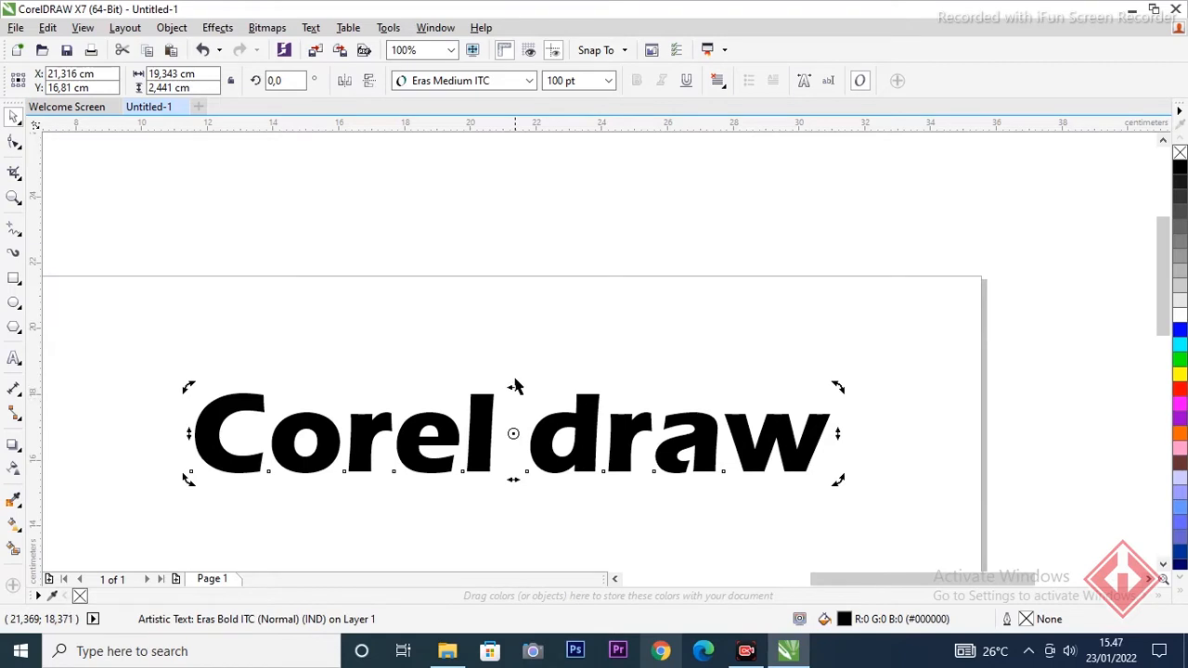
pyautogui.moveTo(515, 385); pyautogui.dragTo(563, 381)
pyautogui.click(573, 495)
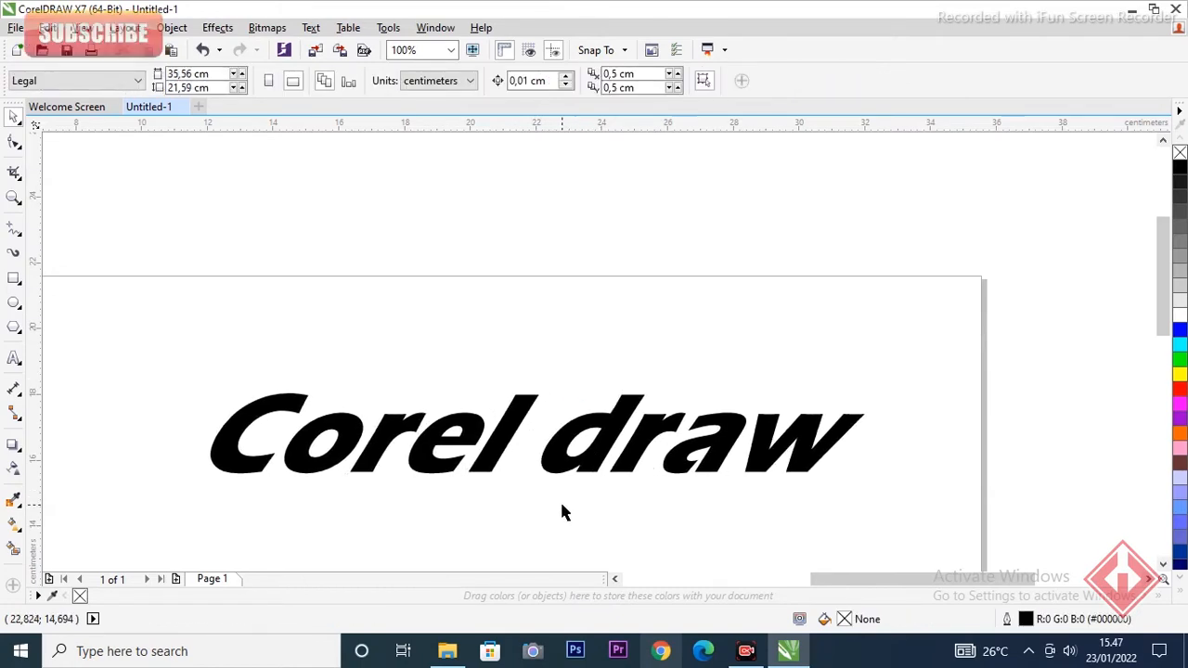
# Step: Skew the text horizontally the opposite way so its letters lean left, about 19.3 cm wide overall, and deselect it
pyautogui.click(539, 448)
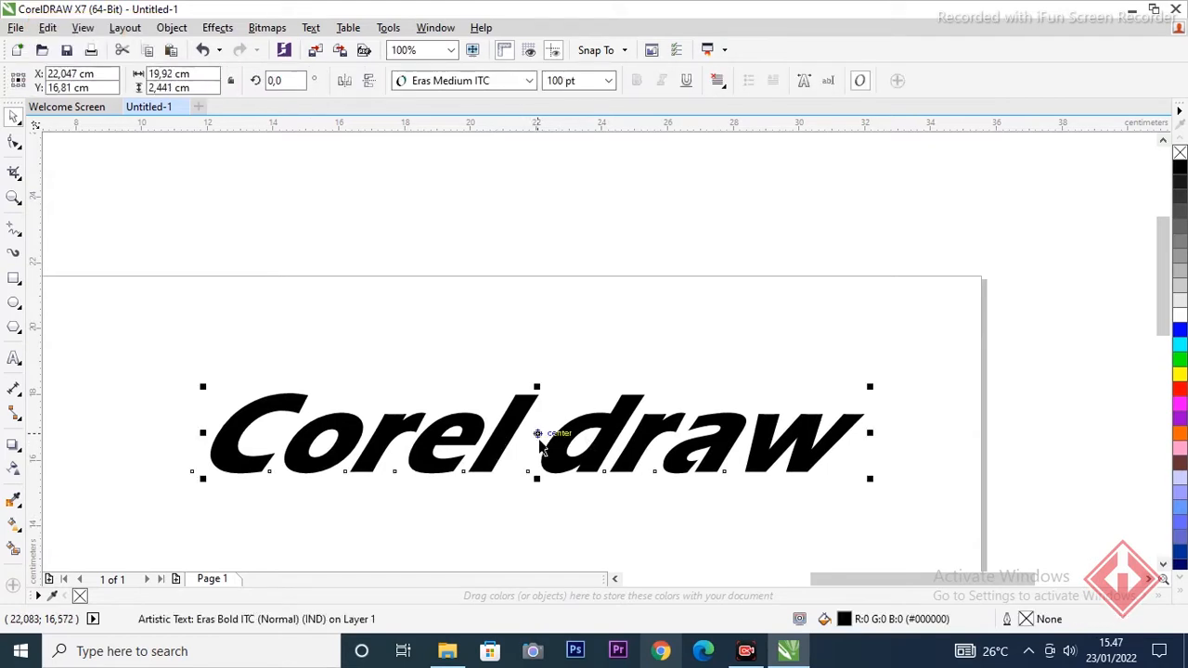
pyautogui.click(538, 433)
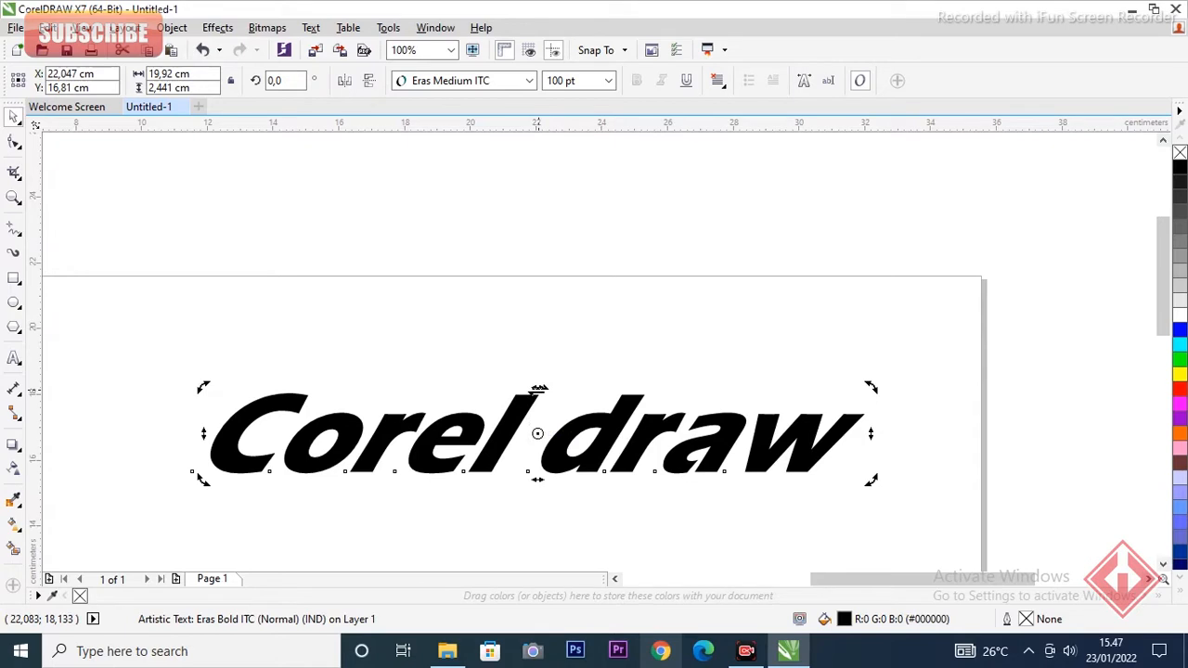
pyautogui.moveTo(538, 388); pyautogui.dragTo(446, 403)
pyautogui.click(499, 534)
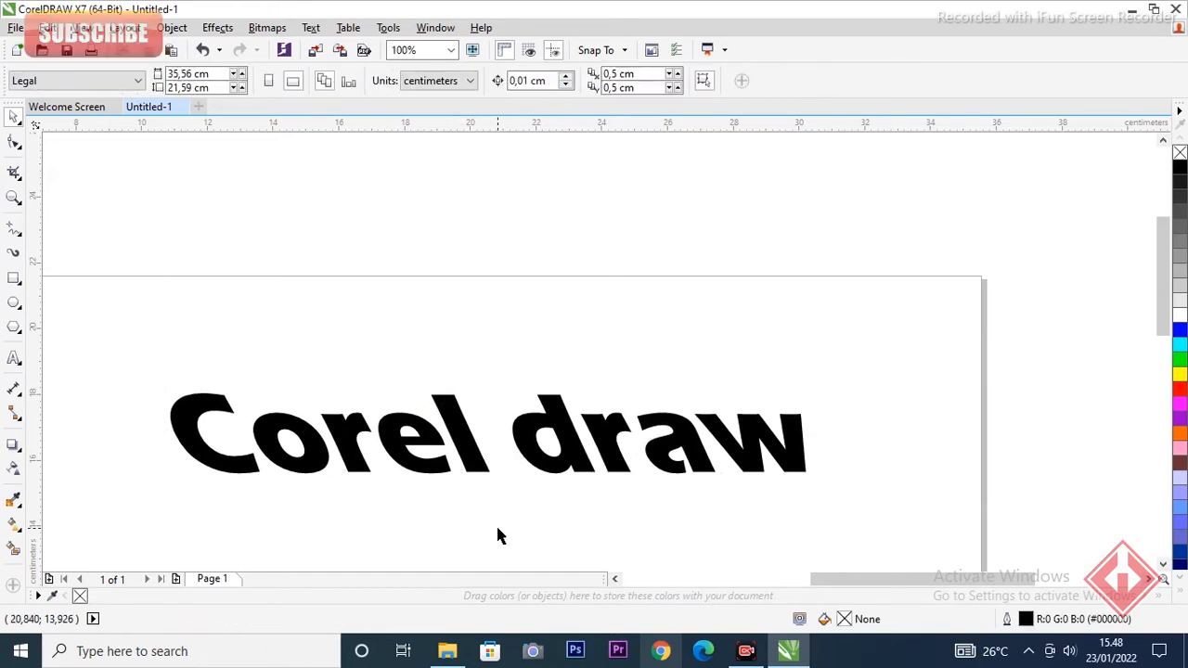
# Step: Rotate the "Corel draw" text counterclockwise by about 18.2°
pyautogui.click(485, 432)
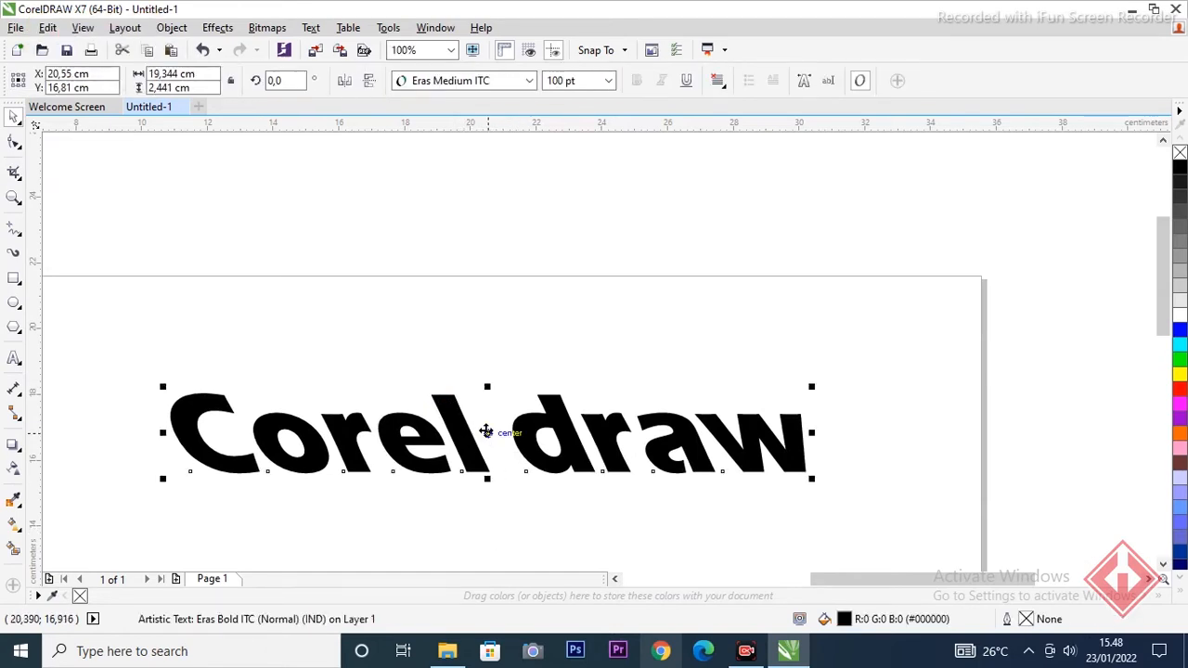
pyautogui.click(487, 433)
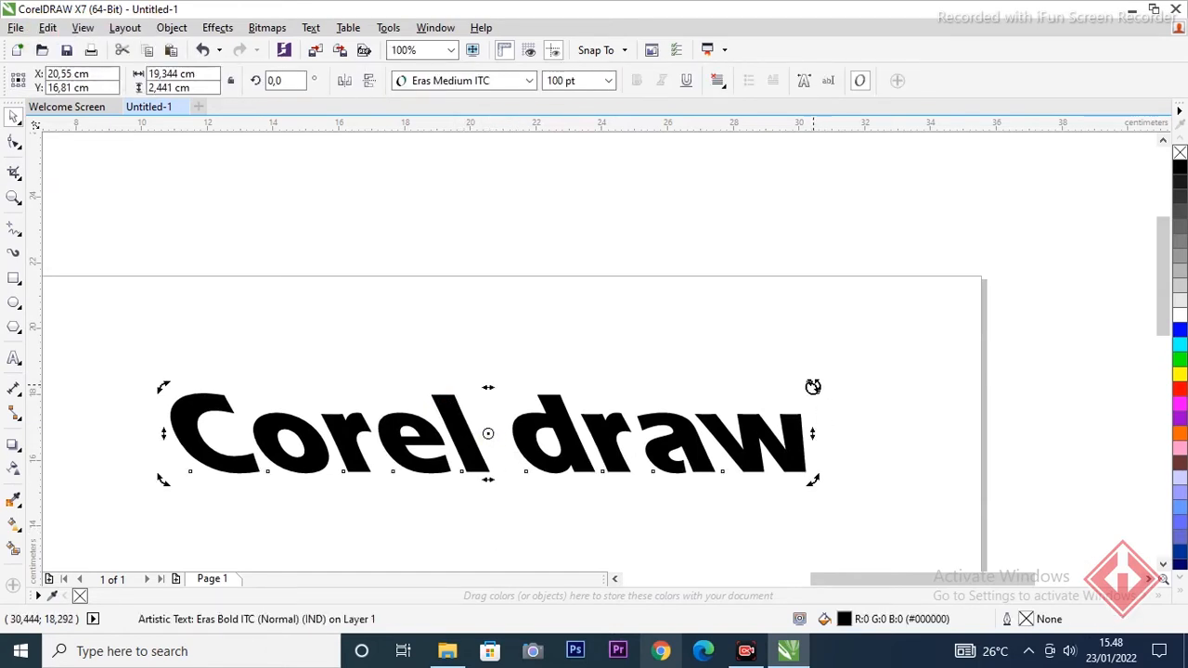
pyautogui.moveTo(811, 390)
pyautogui.mouseDown()
pyautogui.moveTo(829, 430)
pyautogui.moveTo(834, 494)
pyautogui.moveTo(749, 563)
pyautogui.moveTo(438, 469)
pyautogui.moveTo(340, 392)
pyautogui.moveTo(502, 505)
pyautogui.moveTo(417, 498)
pyautogui.moveTo(464, 506)
pyautogui.moveTo(437, 501)
pyautogui.moveTo(581, 332)
pyautogui.moveTo(578, 312)
pyautogui.mouseUp()
pyautogui.click(736, 414)
pyautogui.click(599, 364)
# Step: Set the text's rotation angle to 0° and deselect it
pyautogui.click(305, 82)
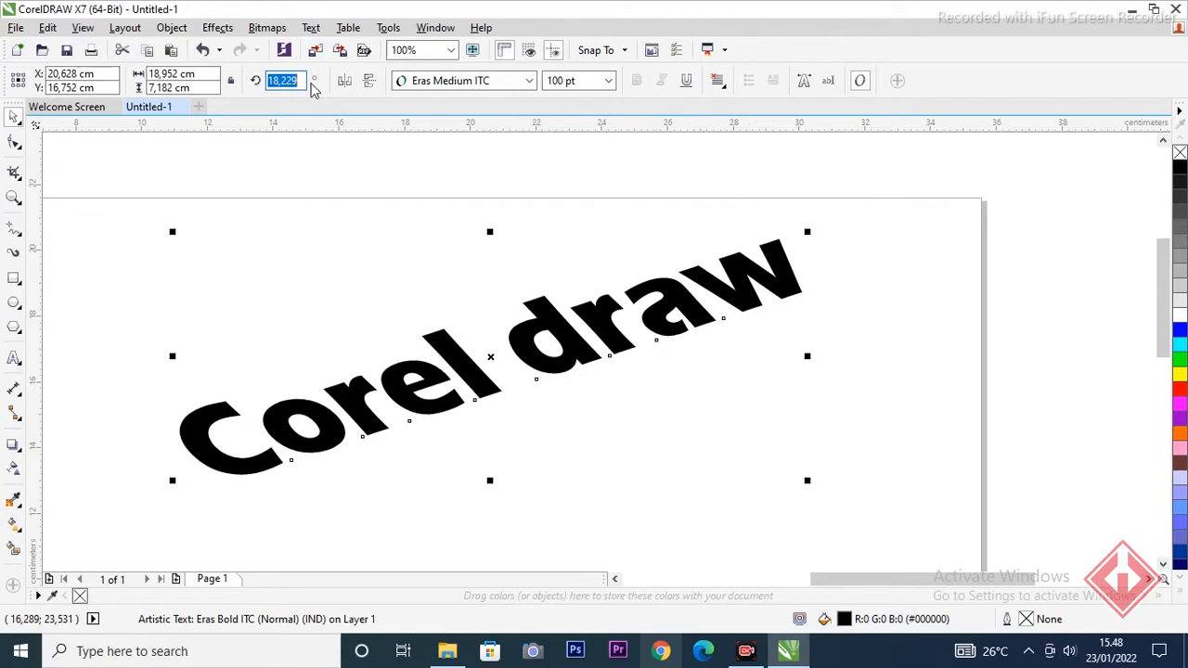
pyautogui.moveTo(300, 79); pyautogui.dragTo(263, 82)
pyautogui.write('0')
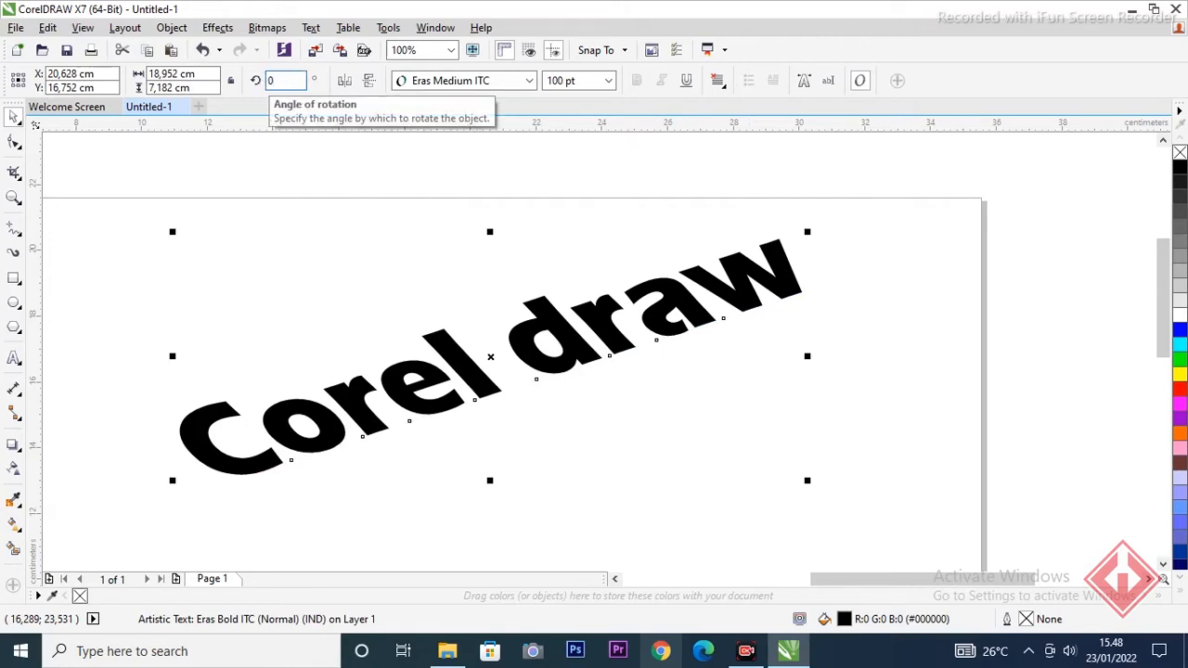
pyautogui.hotkey('ctrl', 'z')
pyautogui.moveTo(267, 80); pyautogui.dragTo(304, 78)
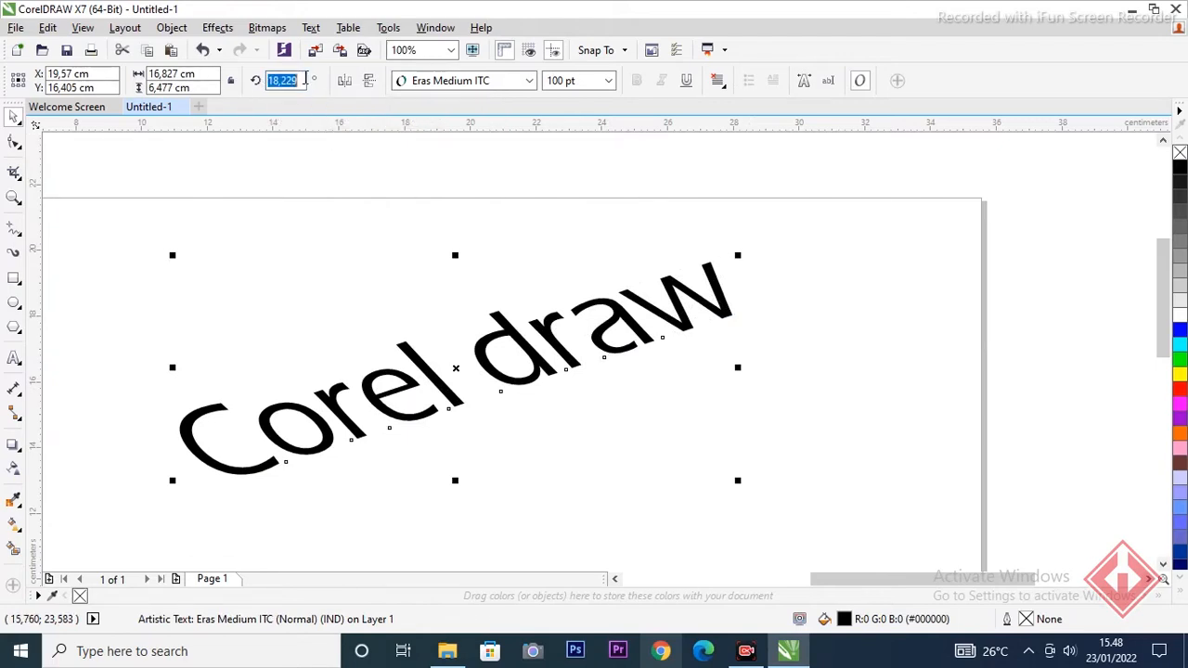
pyautogui.write('0')
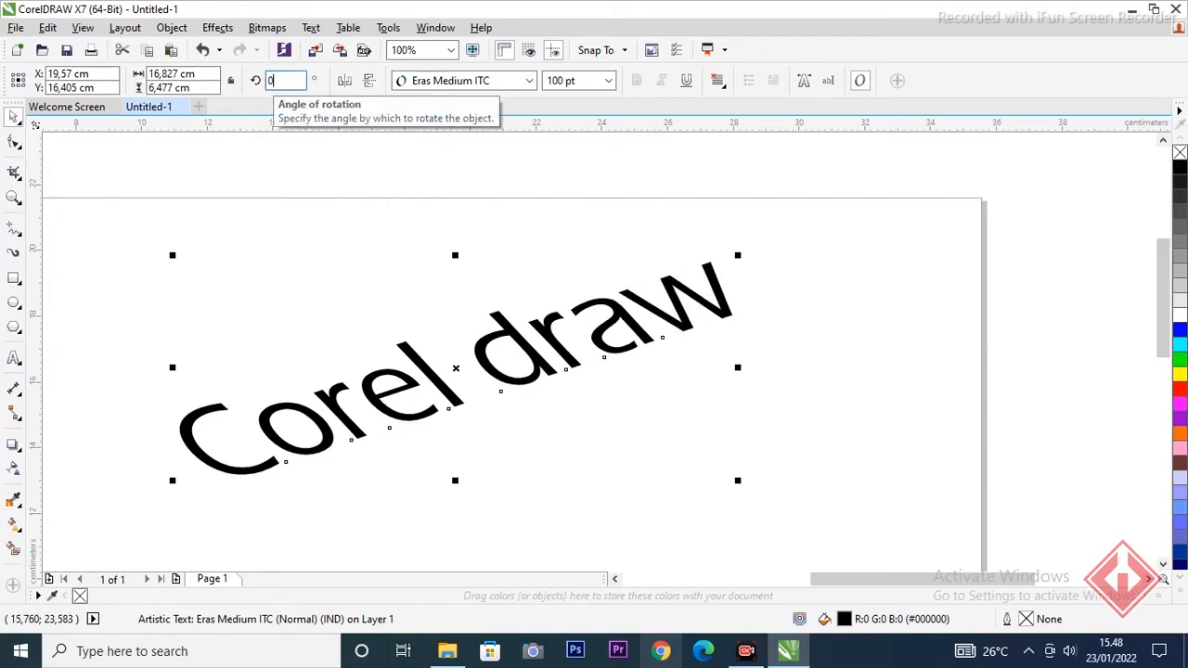
pyautogui.press('Return')
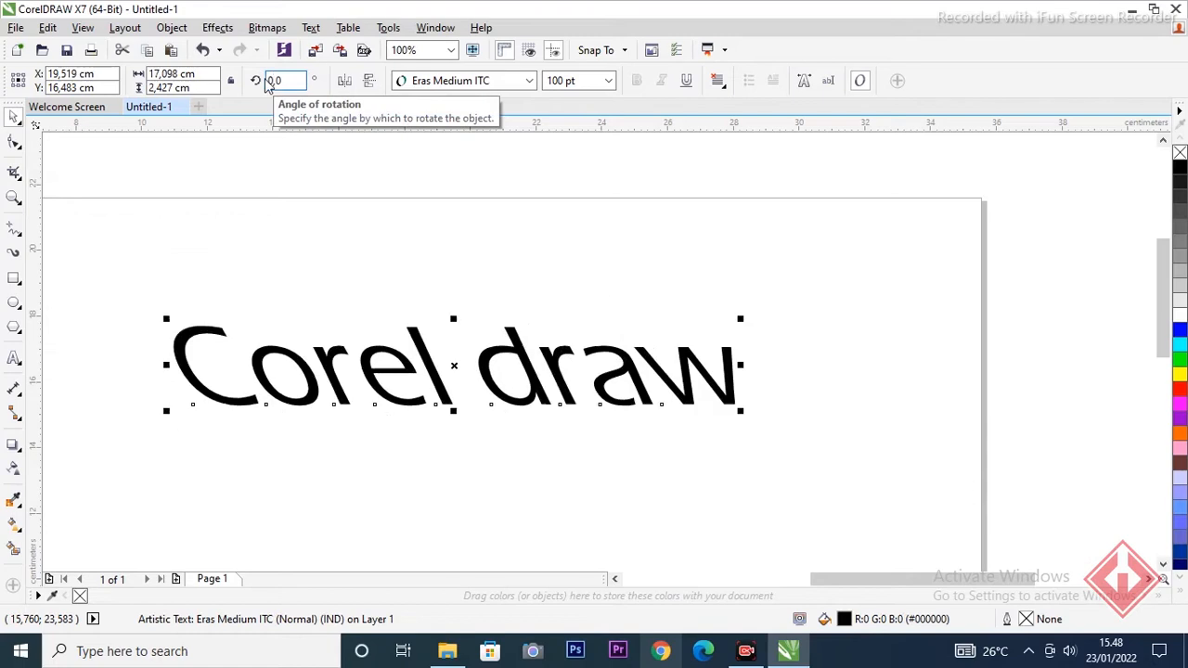
pyautogui.click(832, 350)
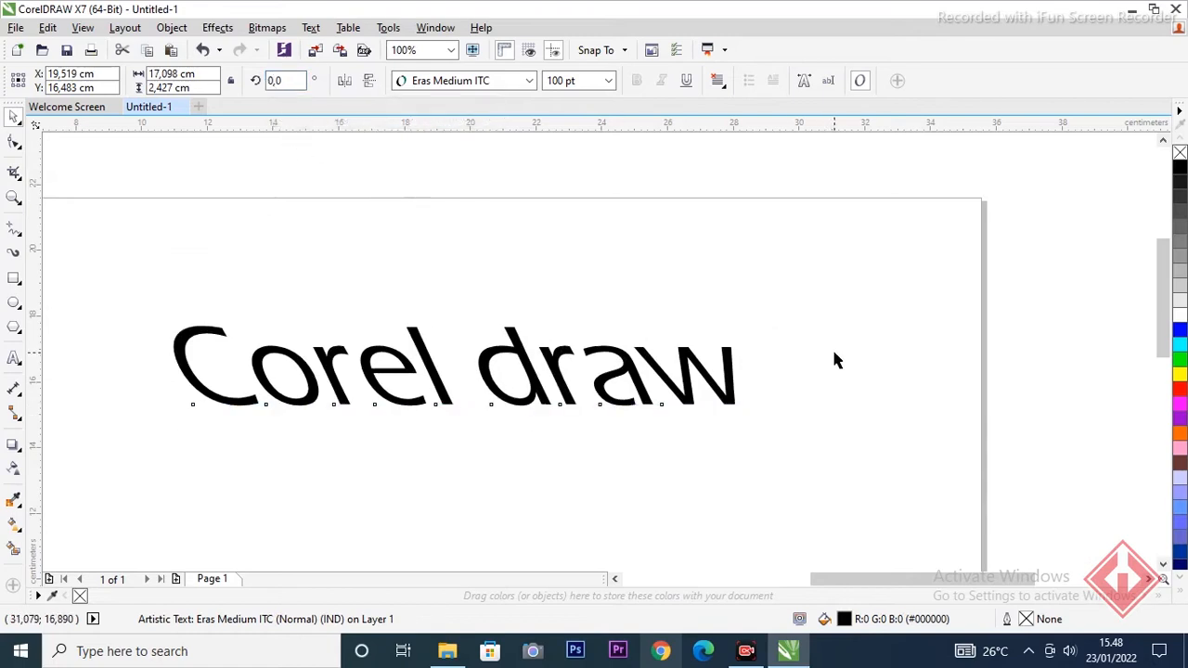
pyautogui.click(538, 395)
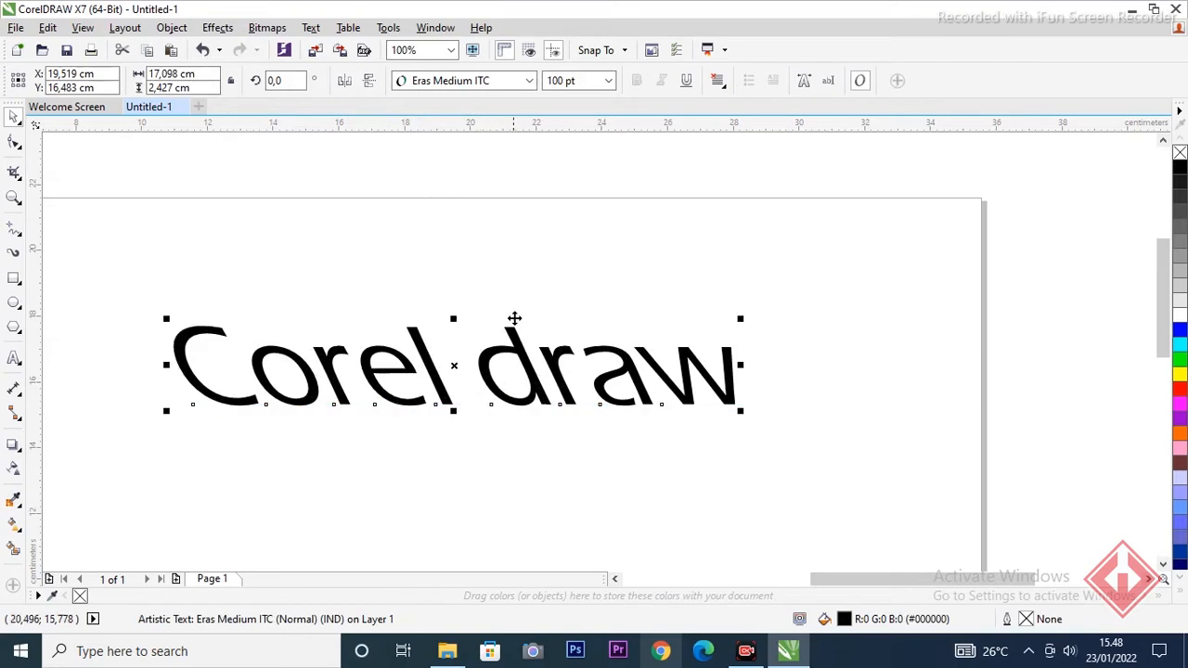
pyautogui.click(688, 297)
pyautogui.scroll(-2, 584, 370)
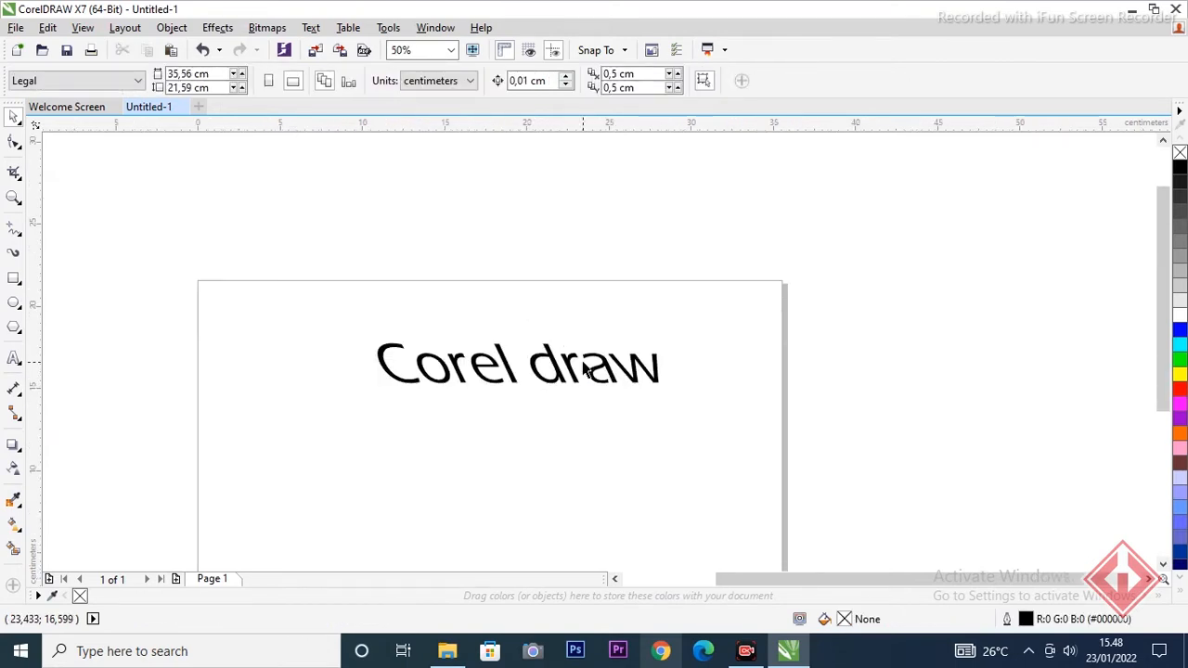
pyautogui.scroll(2, 575, 369)
pyautogui.click(528, 392)
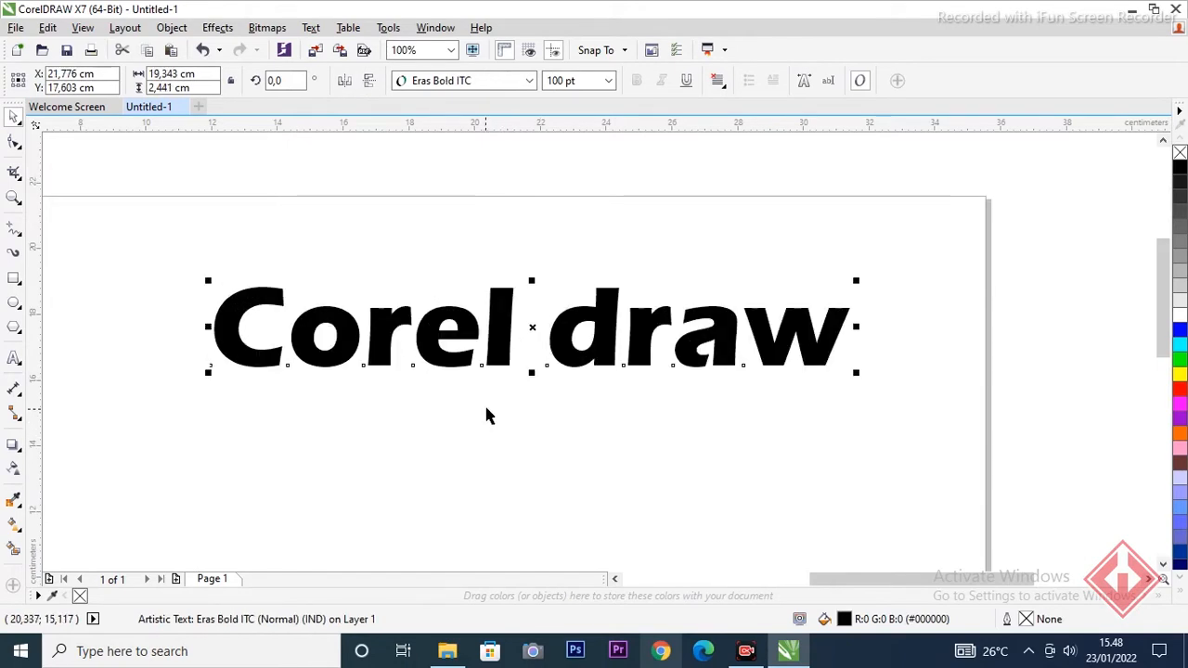
# Step: Change the font of the "Corel draw" text to Lighthouse Personal Use and deselect it
pyautogui.click(489, 345)
pyautogui.click(509, 337)
pyautogui.click(509, 337)
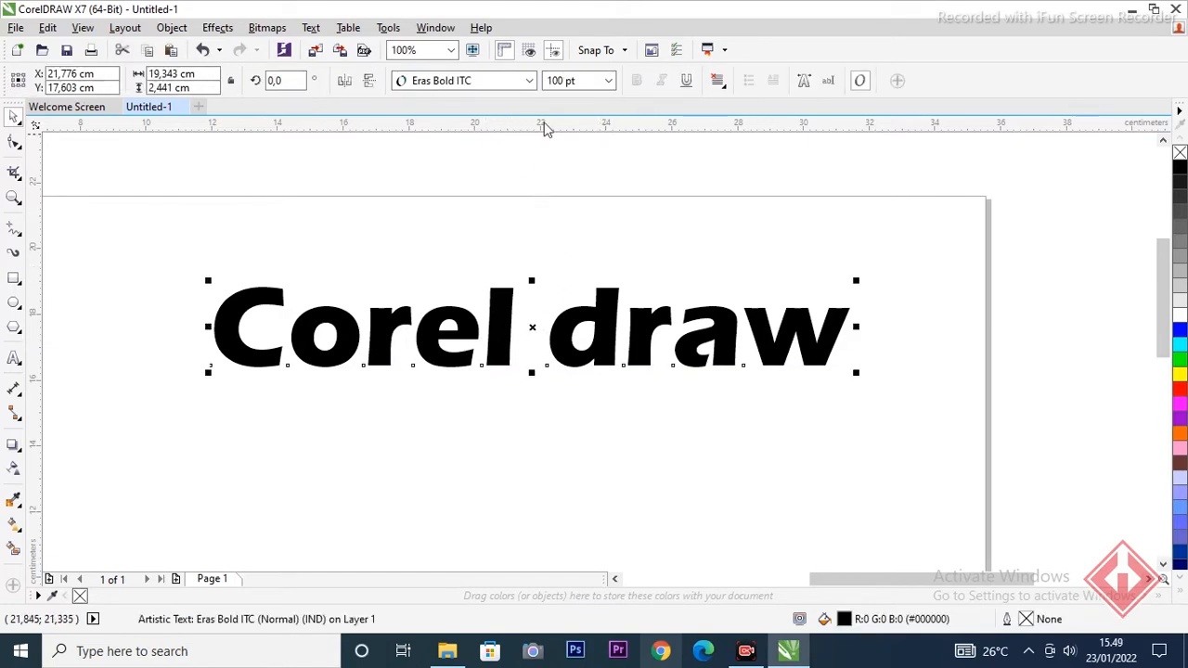
pyautogui.click(529, 79)
pyautogui.scroll(-3, 529, 259)
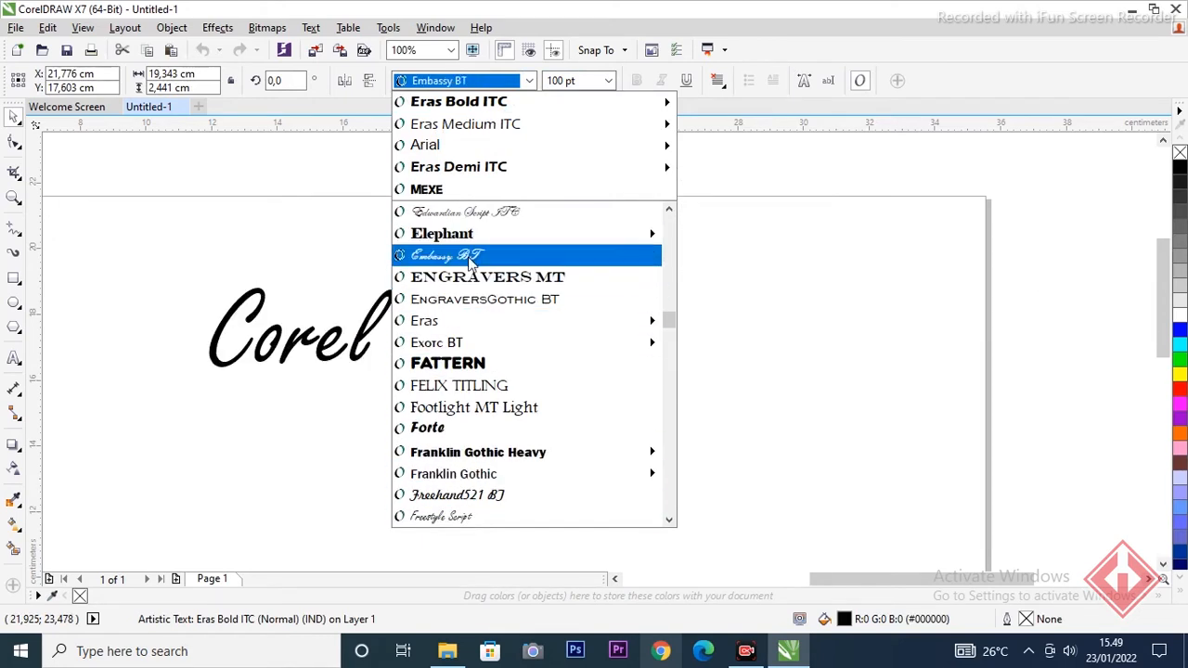
pyautogui.scroll(-15, 485, 269)
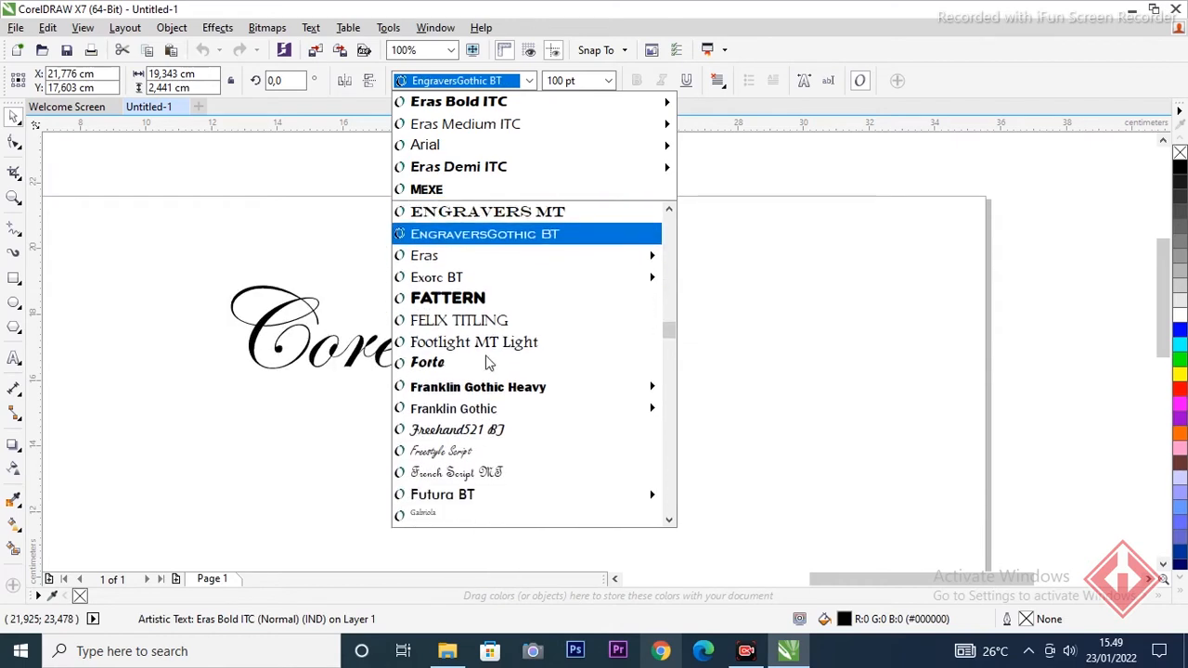
pyautogui.click(491, 369)
pyautogui.click(689, 427)
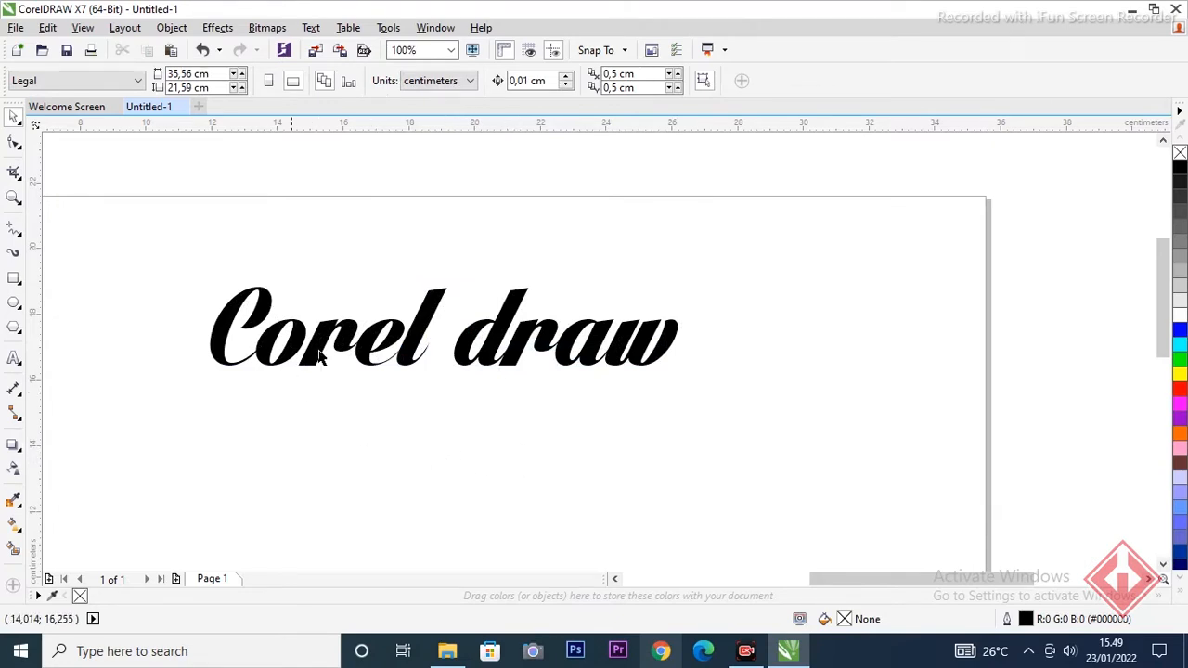
# Step: Break the "Corel draw" text apart into two separate words and reposition them slightly higher with a wider gap between them
pyautogui.click(350, 337)
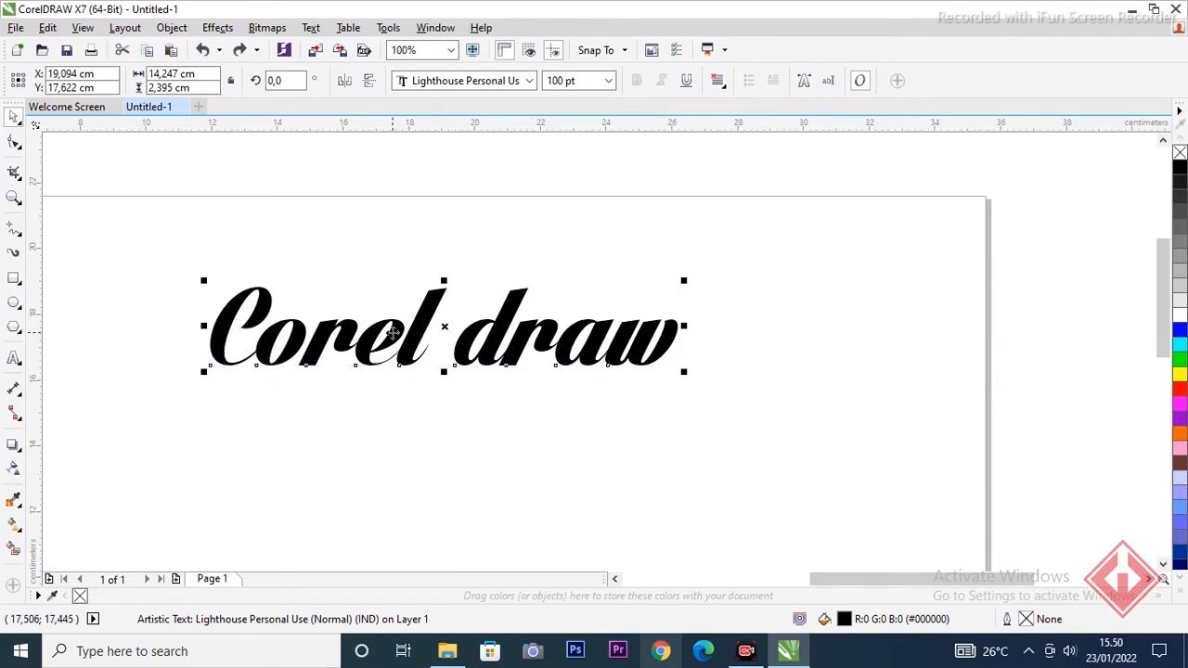
pyautogui.hotkey('ctrl', 'k')
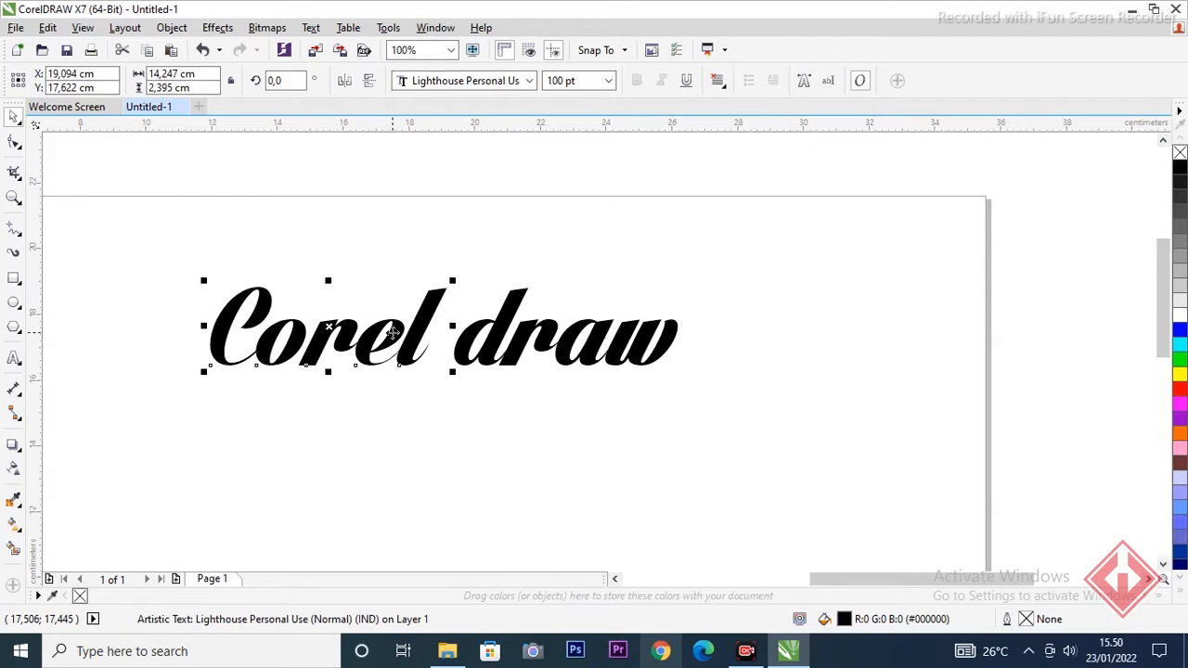
pyautogui.moveTo(327, 329)
pyautogui.mouseDown()
pyautogui.moveTo(190, 344)
pyautogui.moveTo(400, 316)
pyautogui.mouseUp()
pyautogui.moveTo(535, 333)
pyautogui.mouseDown()
pyautogui.moveTo(581, 312)
pyautogui.moveTo(549, 312)
pyautogui.mouseUp()
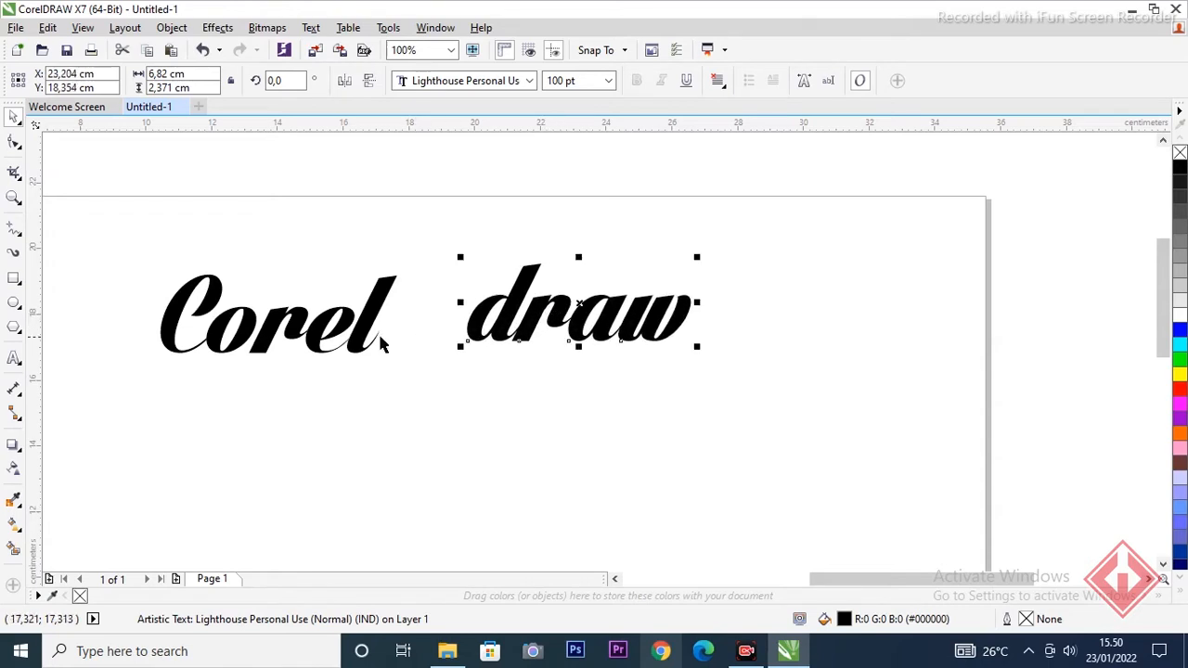
pyautogui.moveTo(314, 345); pyautogui.dragTo(338, 334)
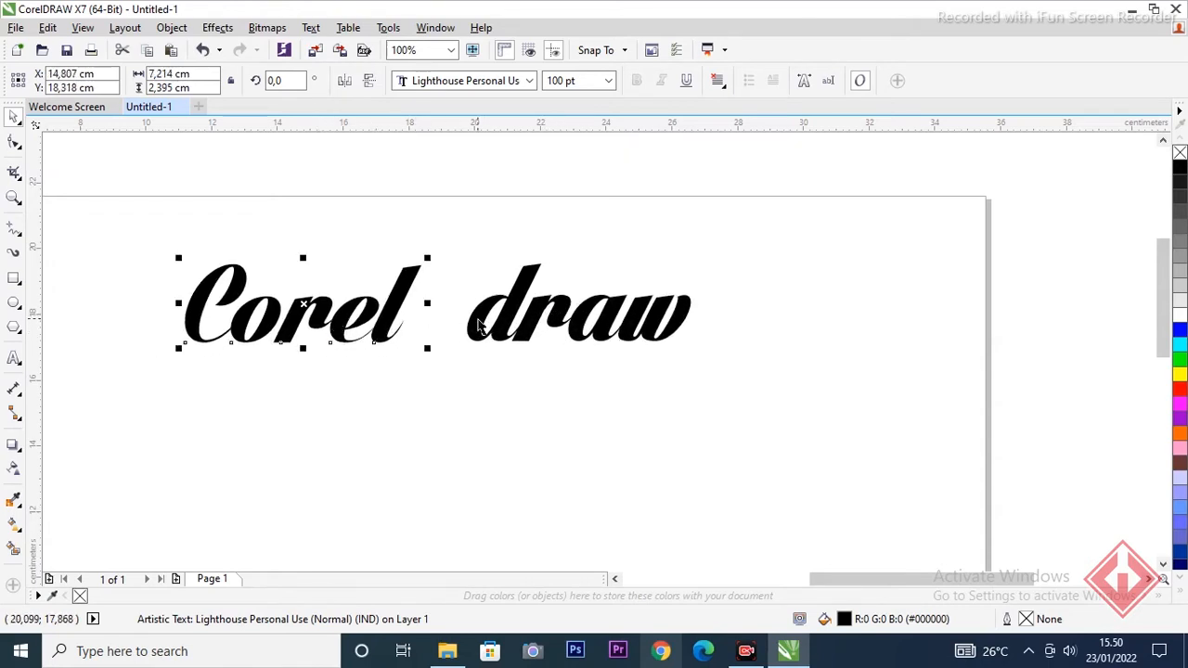
pyautogui.moveTo(479, 325); pyautogui.dragTo(465, 324)
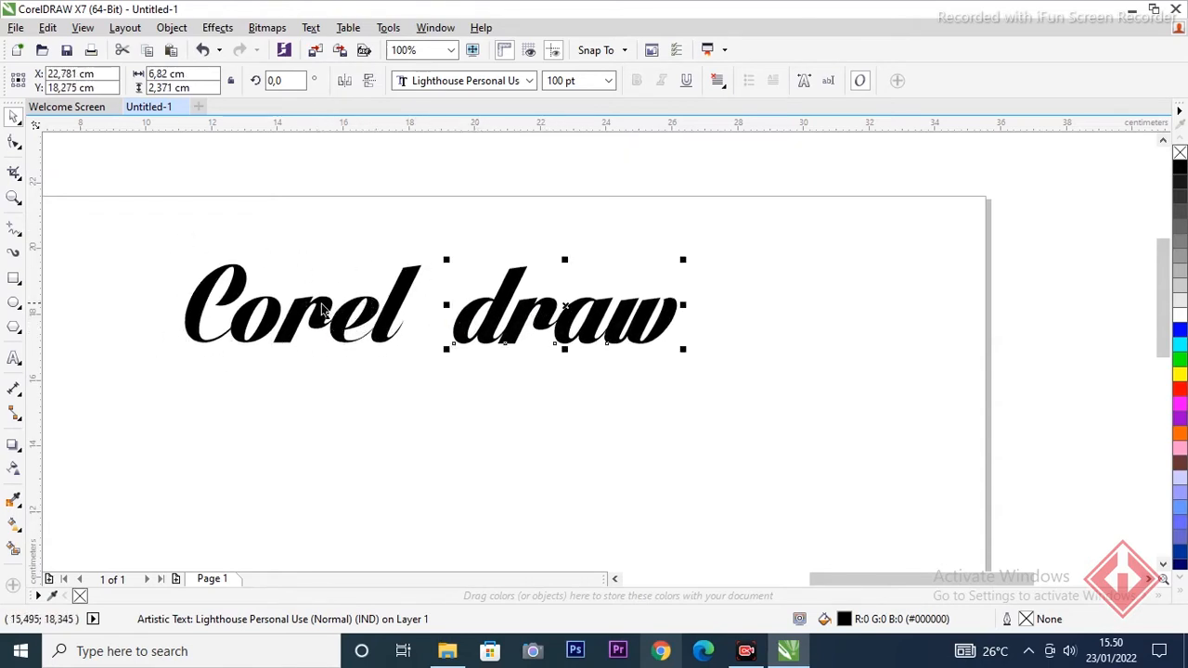
# Step: Break the word "Corel" apart into individual letters and deselect them
pyautogui.click(304, 305)
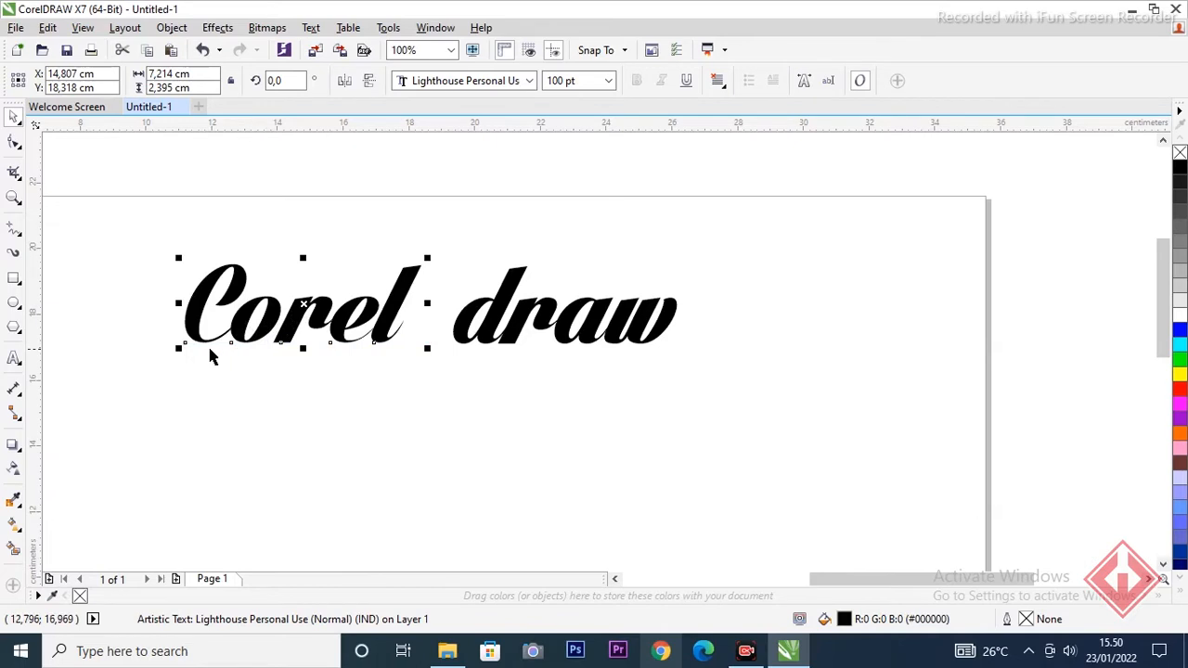
pyautogui.click(314, 386)
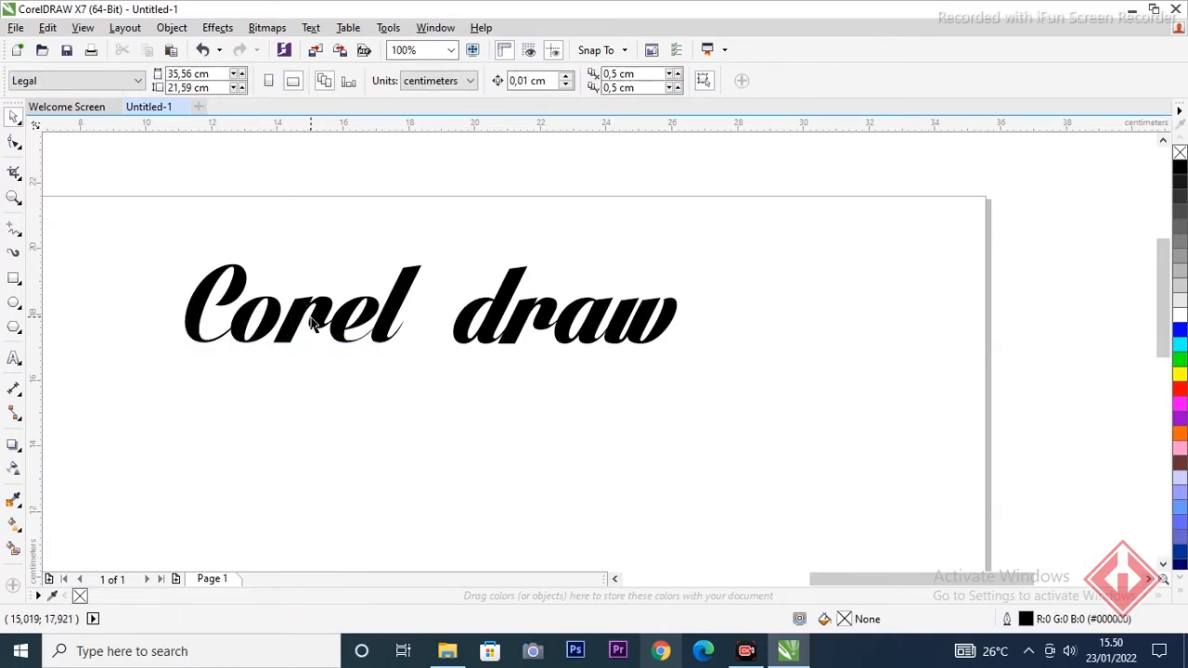
pyautogui.click(304, 310)
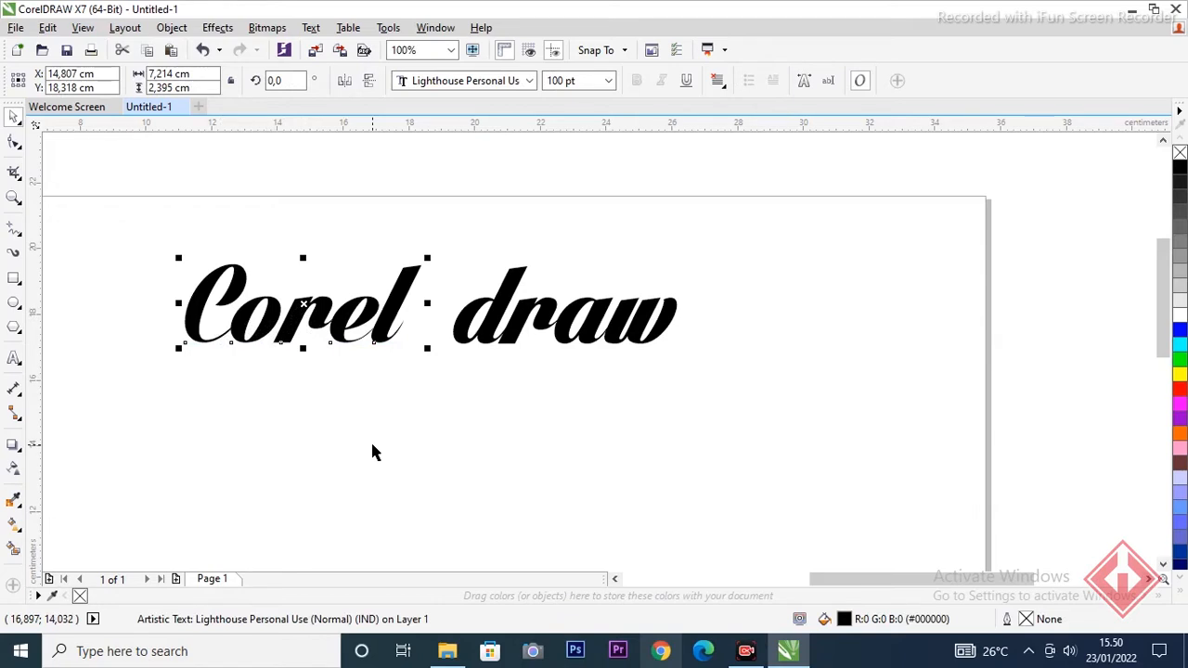
pyautogui.hotkey('ctrl', 'k')
pyautogui.click(357, 438)
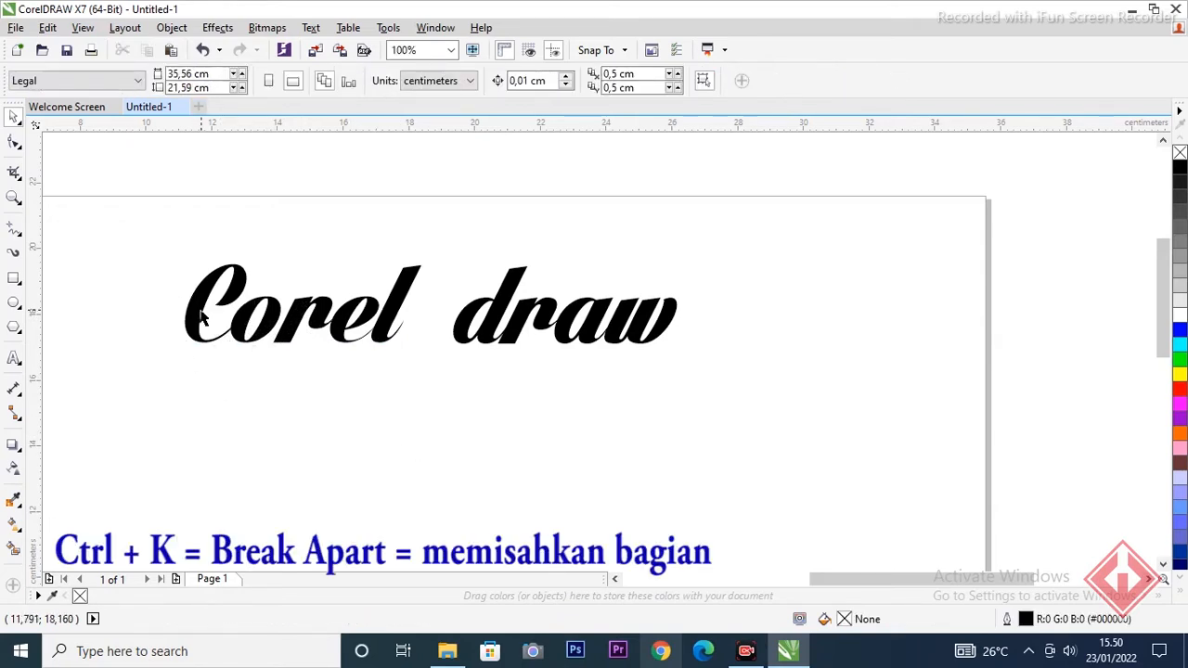
# Step: Scatter the separate letters C, o, r, e and l of "Corel" to uneven heights
pyautogui.moveTo(201, 311); pyautogui.dragTo(142, 324)
pyautogui.moveTo(240, 320); pyautogui.dragTo(212, 374)
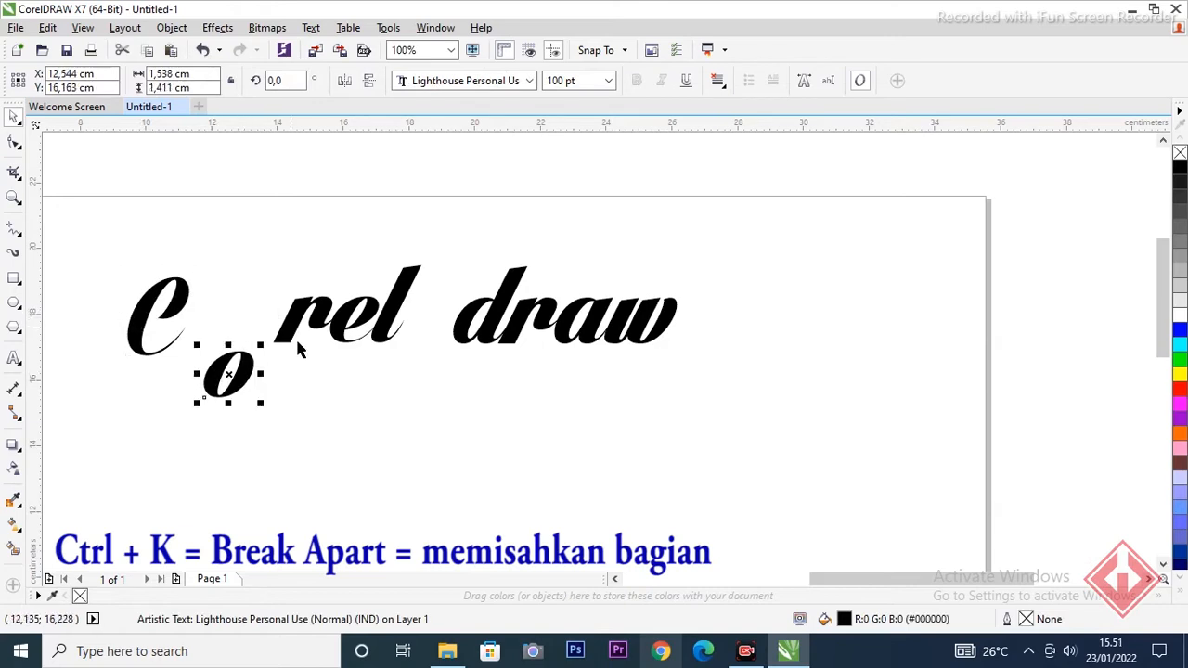
pyautogui.moveTo(288, 337); pyautogui.dragTo(292, 409)
pyautogui.moveTo(350, 321); pyautogui.dragTo(337, 276)
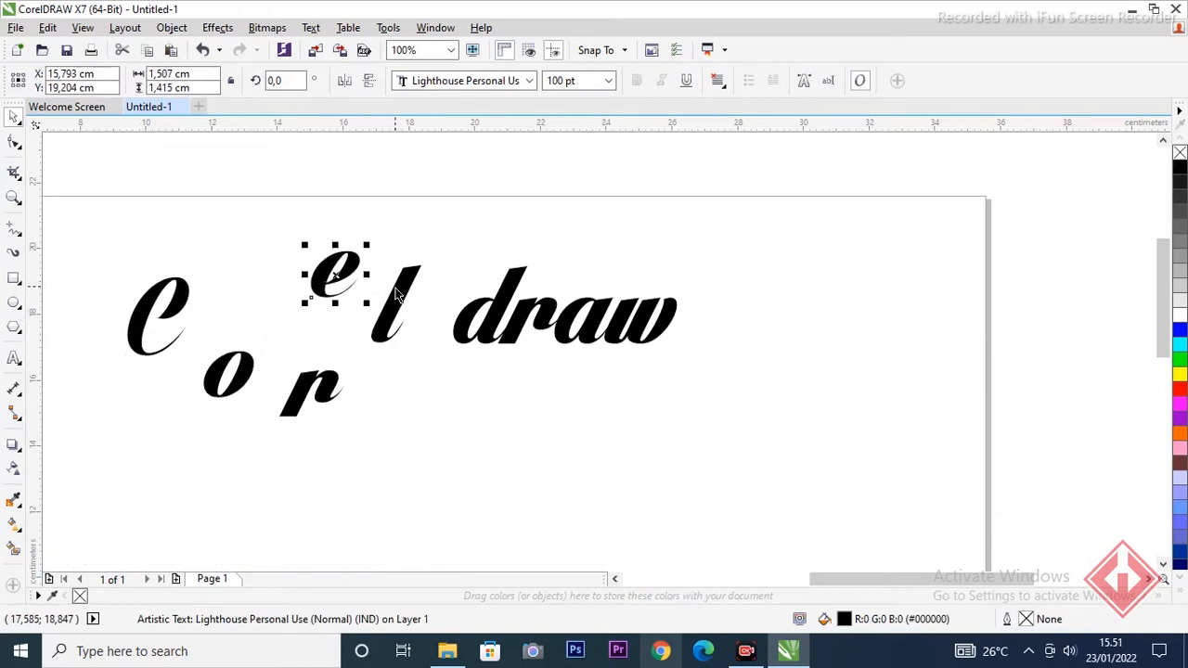
pyautogui.moveTo(405, 305); pyautogui.dragTo(410, 322)
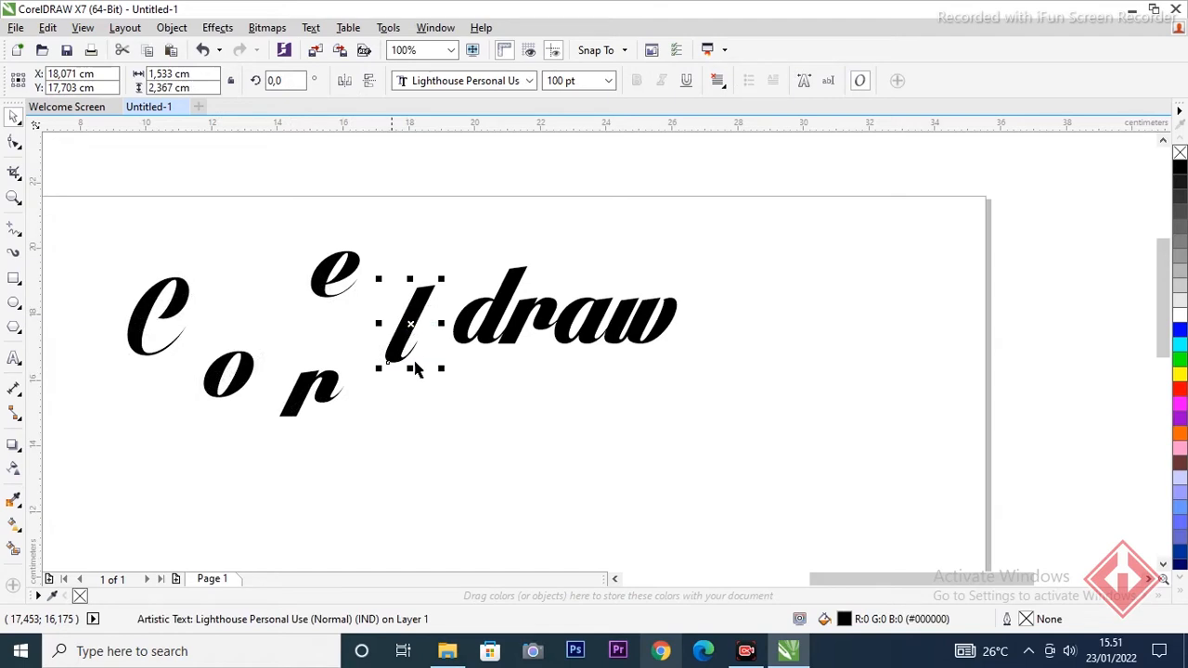
# Step: Break the word "draw" apart into individual letters
pyautogui.click(568, 324)
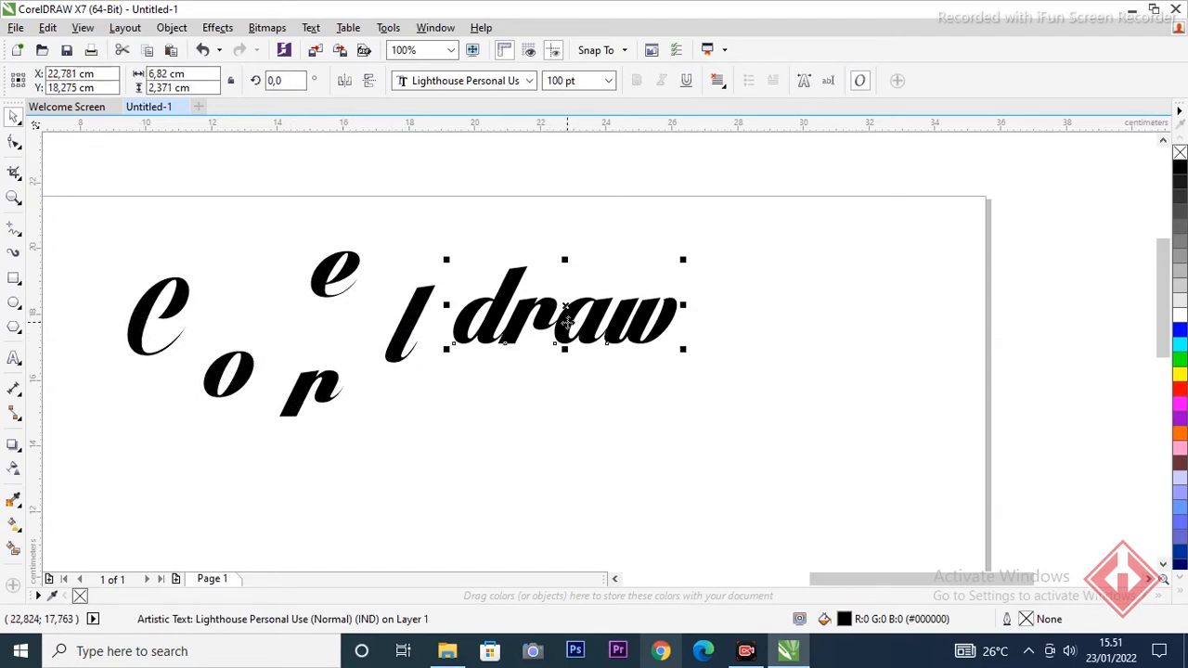
pyautogui.click(564, 350)
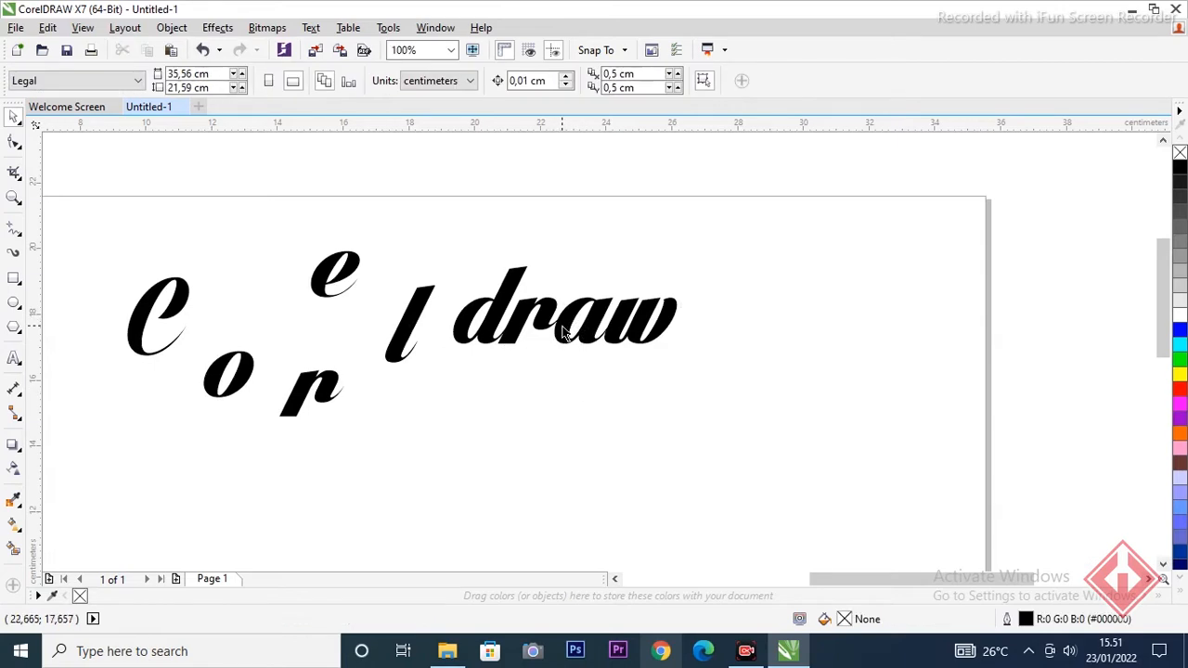
pyautogui.click(561, 326)
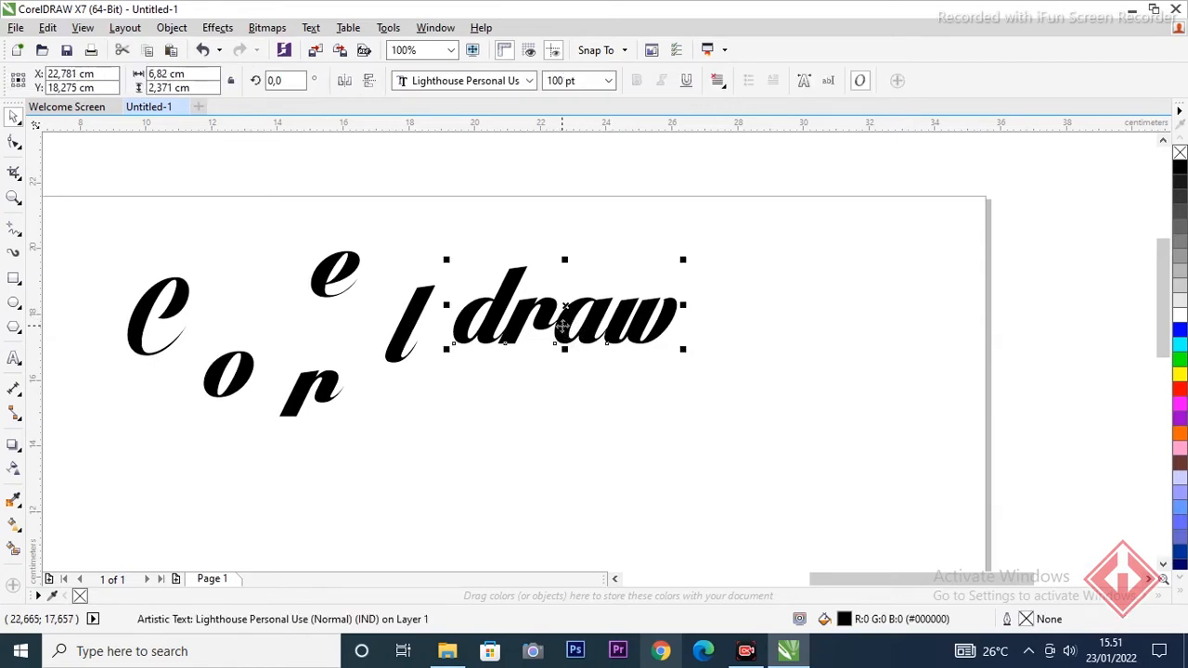
pyautogui.hotkey('ctrl', 'k')
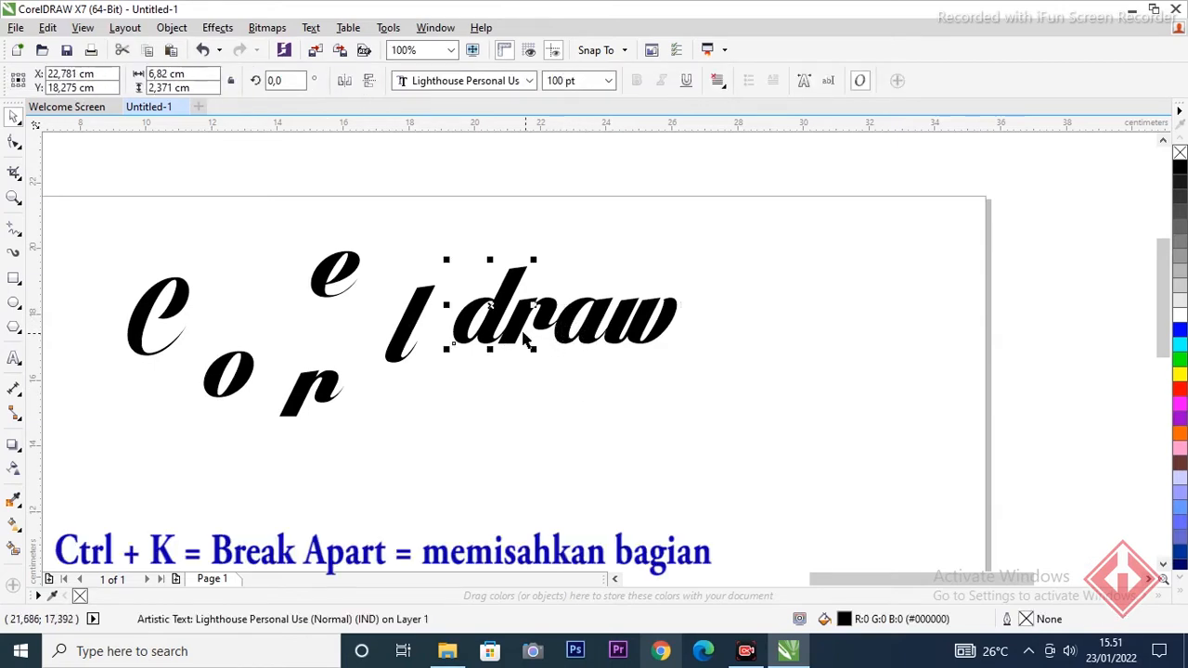
# Step: Scatter the letters d, r, a and w of "draw" alternately lower and higher, and deselect them
pyautogui.moveTo(491, 326); pyautogui.dragTo(465, 401)
pyautogui.moveTo(517, 315); pyautogui.dragTo(503, 271)
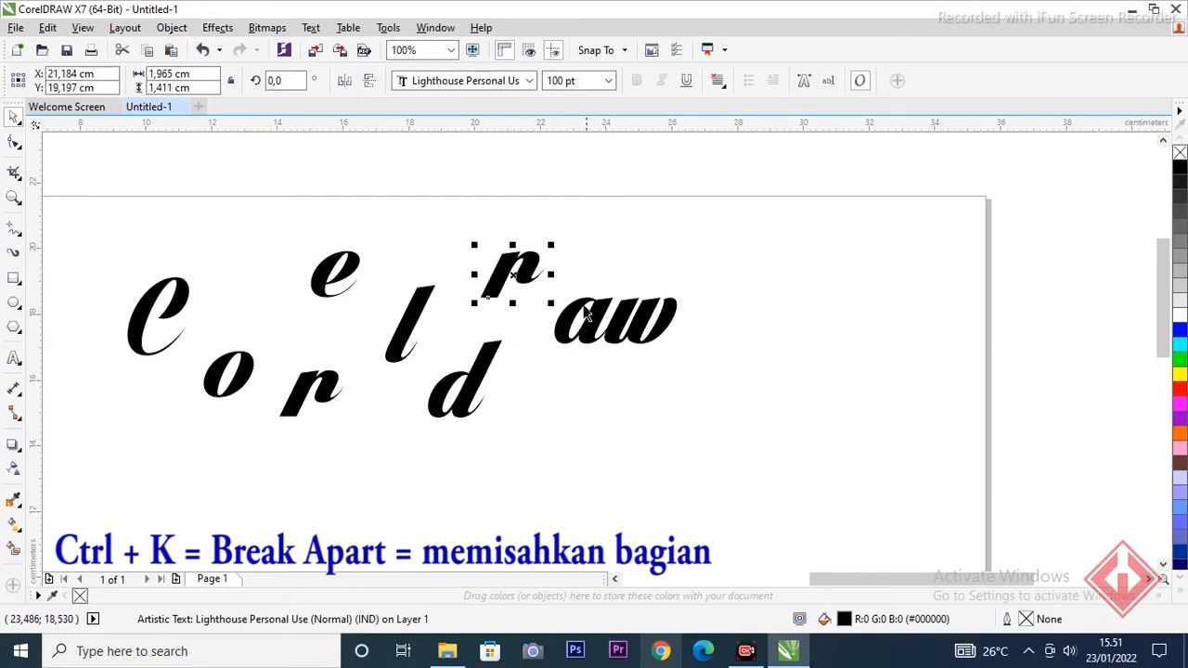
pyautogui.moveTo(559, 317); pyautogui.dragTo(562, 344)
pyautogui.click(641, 320)
pyautogui.moveTo(641, 321); pyautogui.dragTo(647, 297)
pyautogui.click(677, 360)
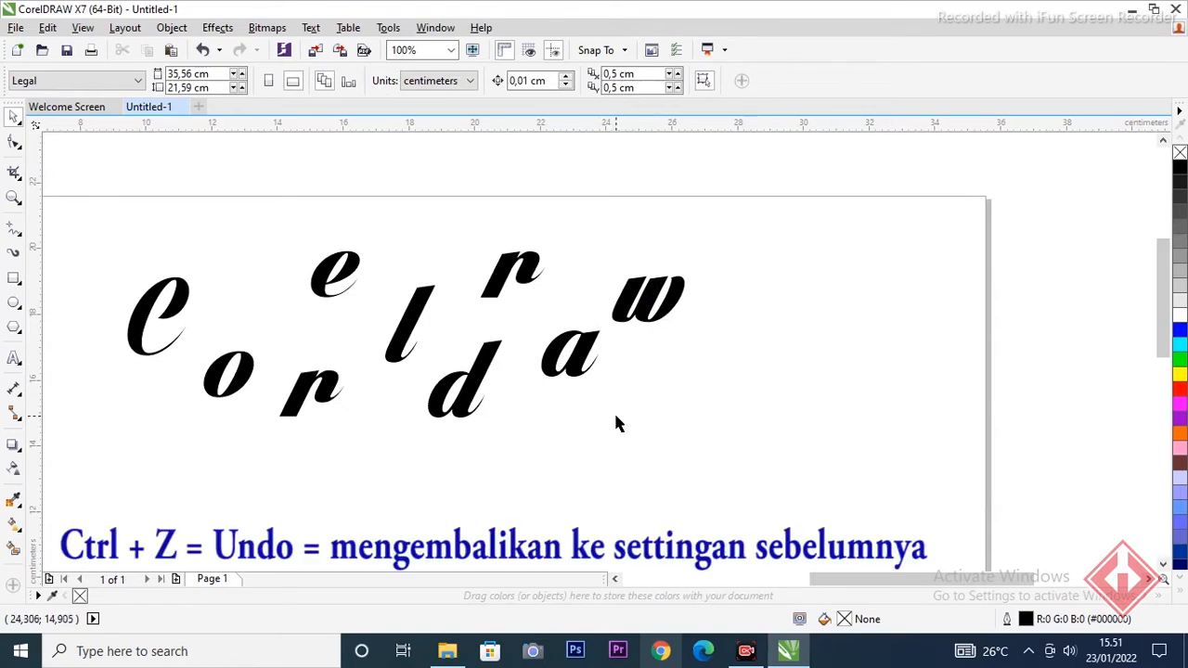
# Step: Undo all the letter moves and the breaking apart of "draw", keeping "Corel" split into letters
pyautogui.hotkey('ctrl', 'z')
pyautogui.hotkey('ctrl', 'z')
pyautogui.hotkey('ctrl', 'z')
pyautogui.hotkey('ctrl', 'z')
pyautogui.hotkey('ctrl', 'z')
pyautogui.hotkey('ctrl', 'z')
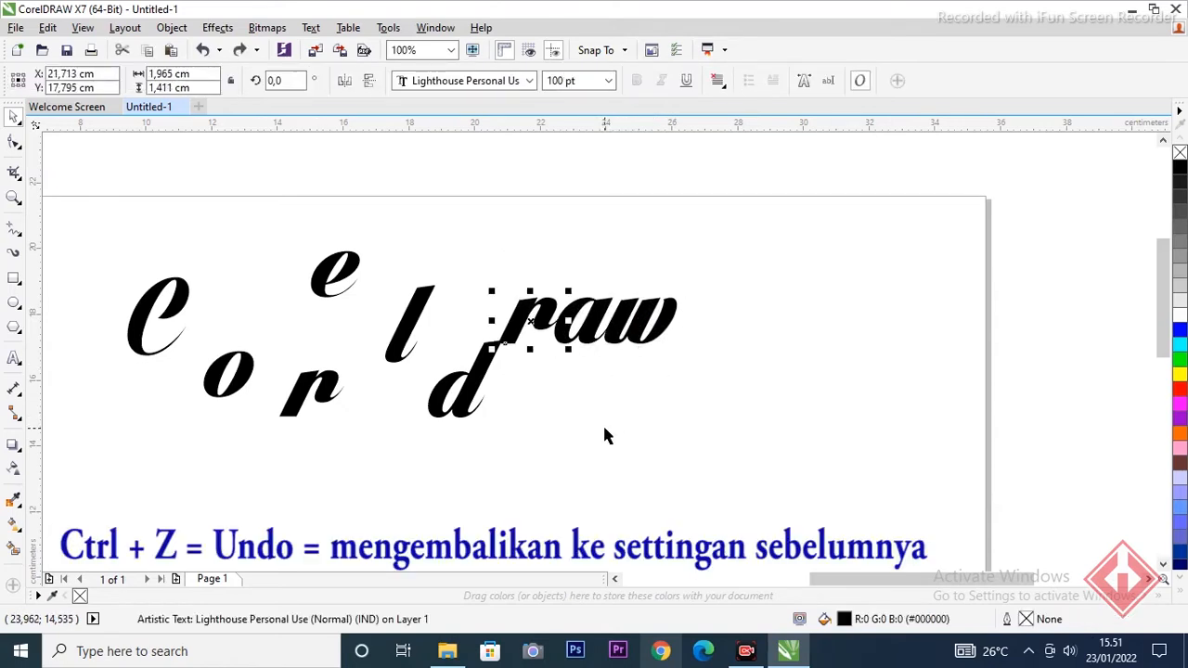
pyautogui.hotkey('ctrl', 'z')
pyautogui.hotkey('ctrl', 'z')
pyautogui.hotkey('ctrl', 'z')
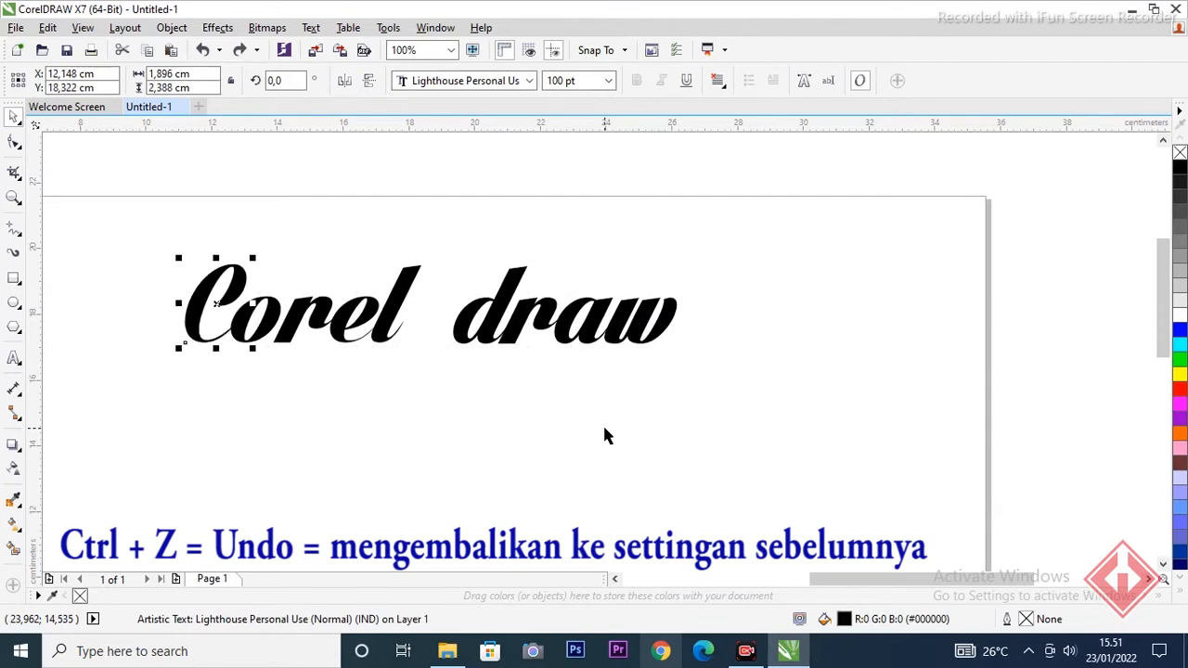
# Step: Select the separate letter "C" with the Shape tool and convert it to curves
pyautogui.click(628, 425)
pyautogui.click(256, 336)
pyautogui.click(209, 336)
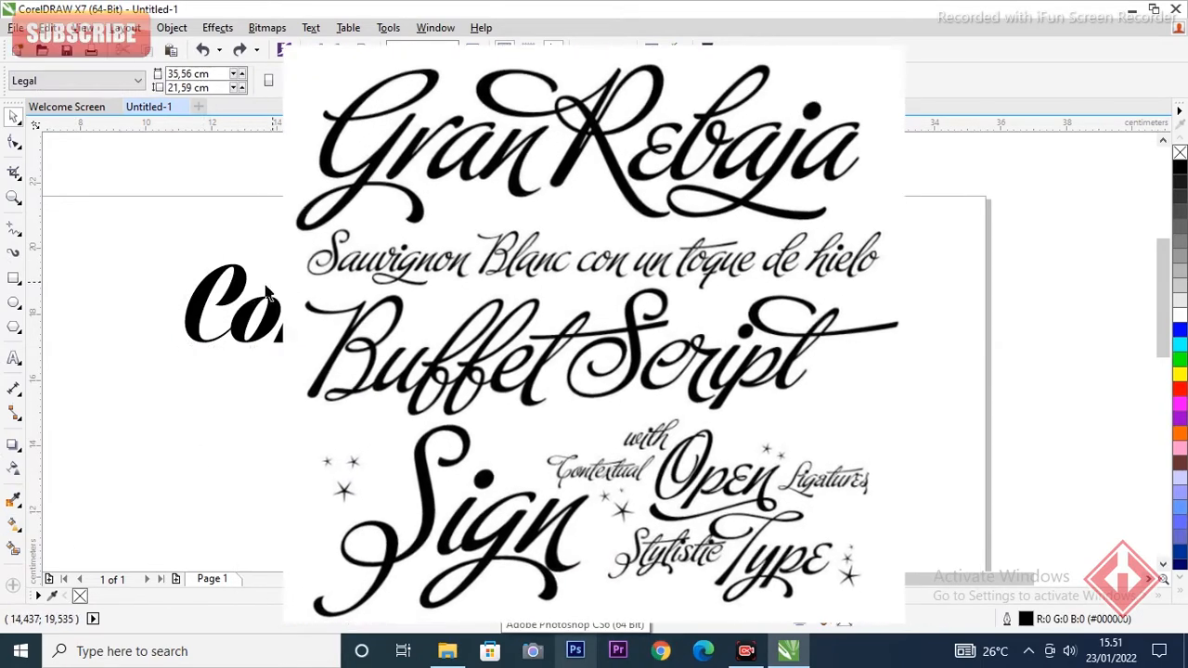
pyautogui.click(13, 146)
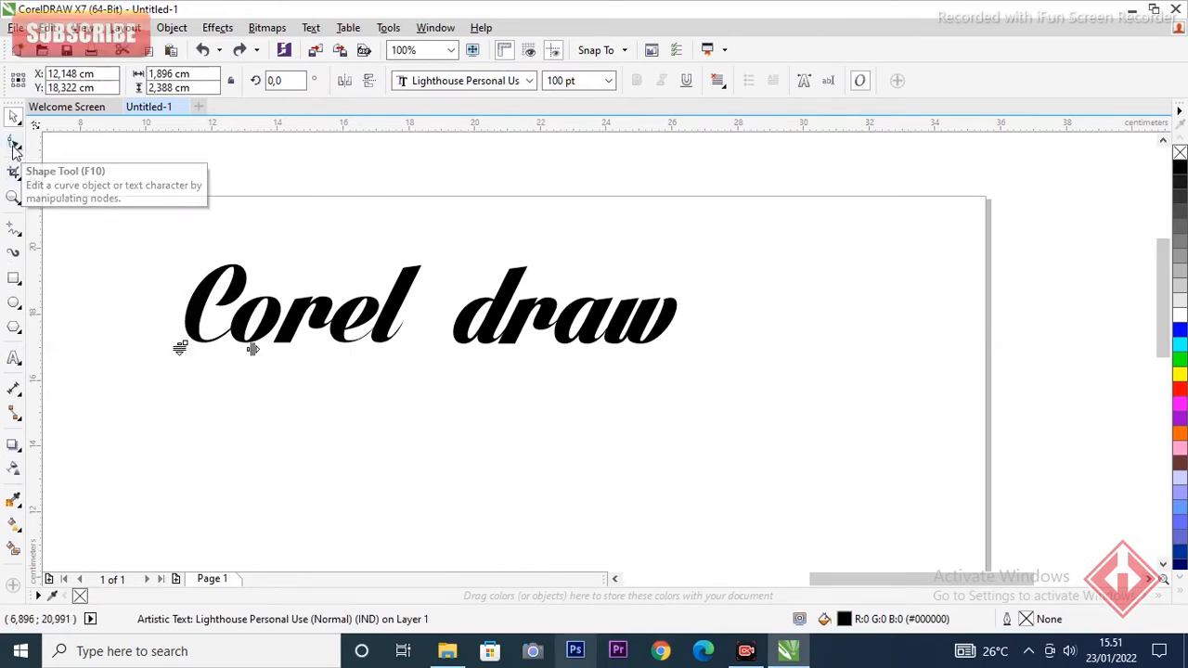
pyautogui.click(205, 289)
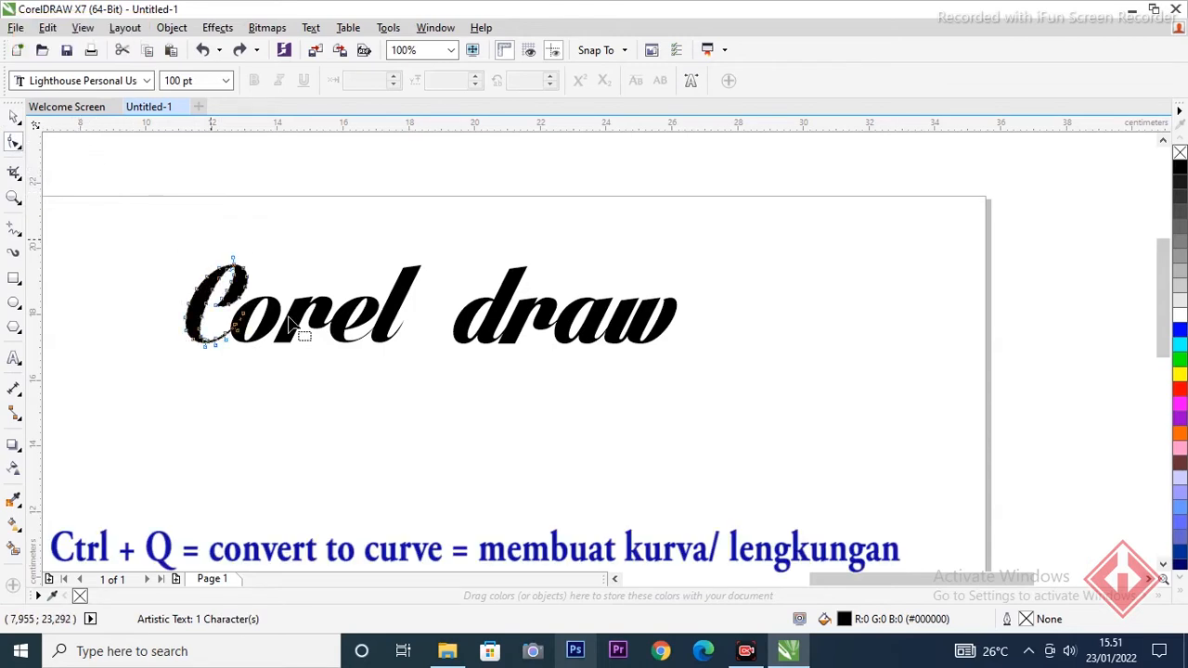
pyautogui.hotkey('ctrl', 'q')
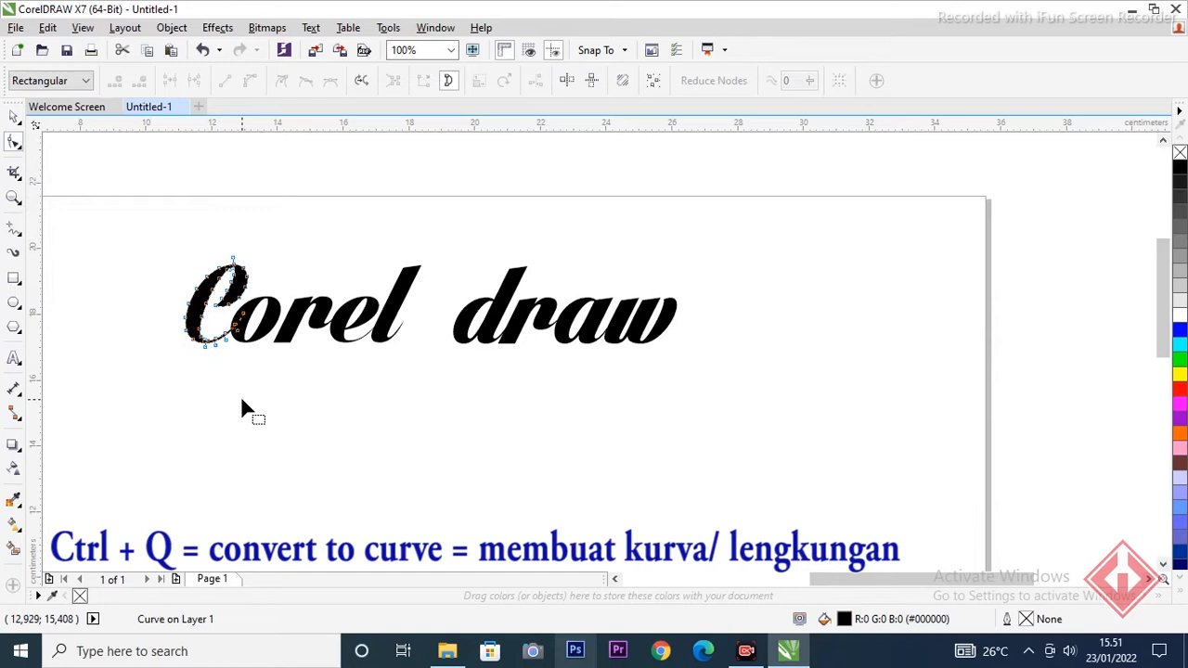
# Step: Pull the nodes at the lower end of the "C" outward to extend its tip below the letters "o" and "r"
pyautogui.scroll(2, 243, 362)
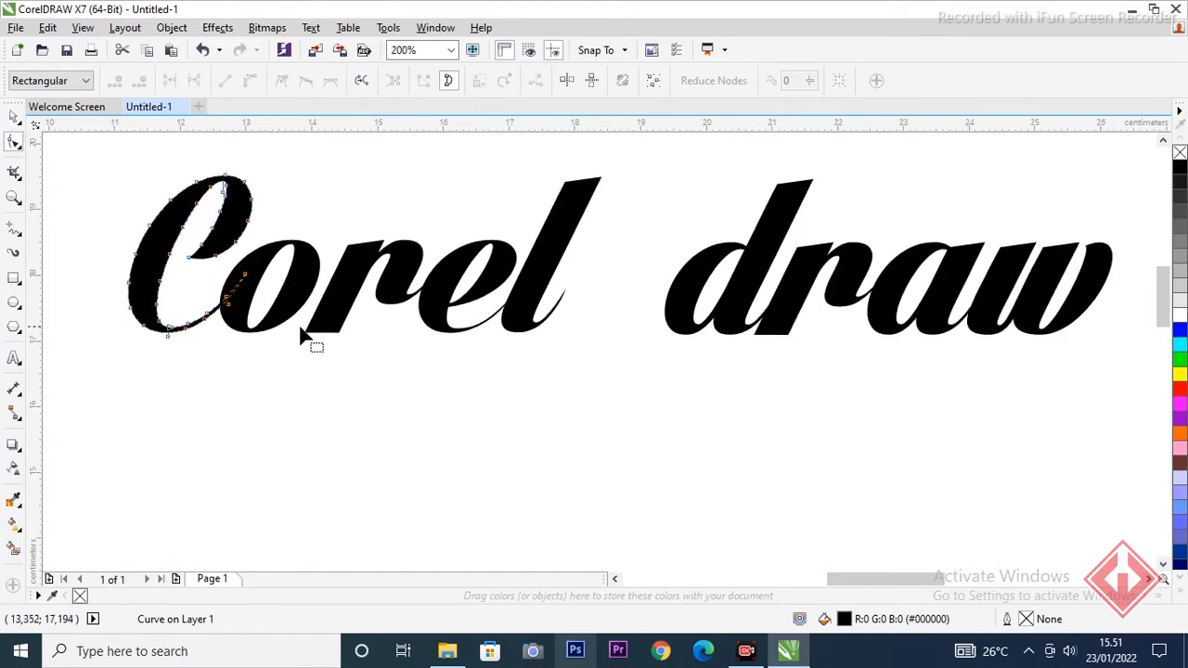
pyautogui.moveTo(845, 582); pyautogui.dragTo(816, 577)
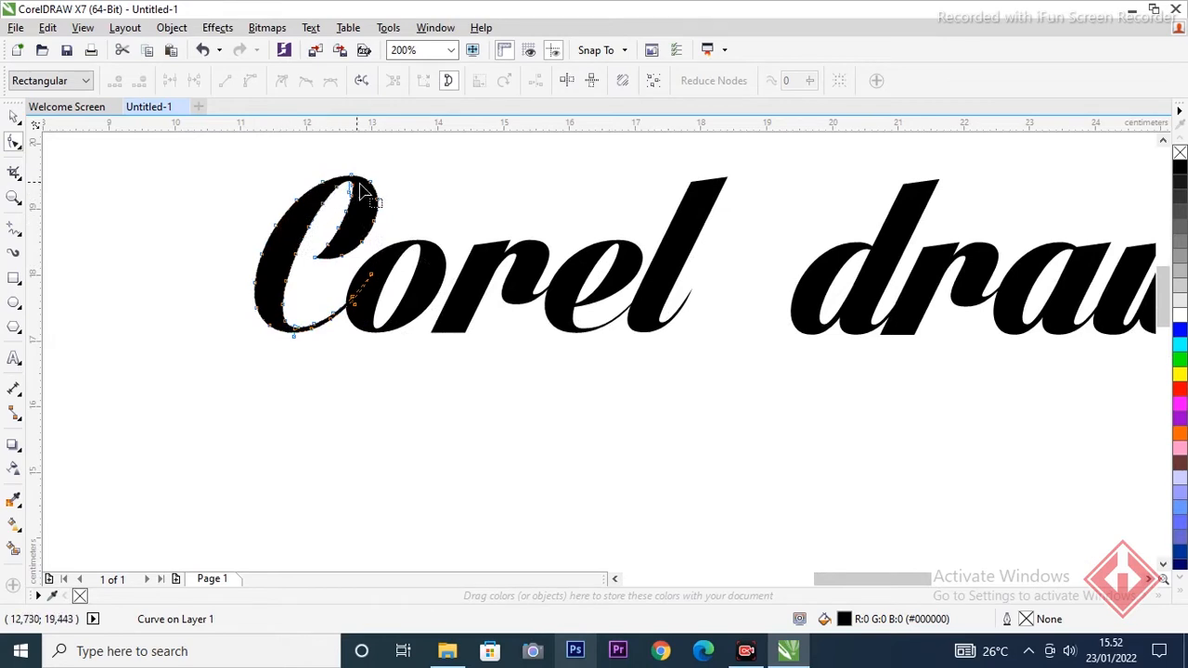
pyautogui.moveTo(353, 309); pyautogui.dragTo(331, 374)
pyautogui.moveTo(332, 316); pyautogui.dragTo(348, 391)
pyautogui.doubleClick(353, 299)
pyautogui.moveTo(371, 276); pyautogui.dragTo(498, 388)
# Step: Delete the surplus nodes along the extended lower tail of the "C"
pyautogui.doubleClick(332, 313)
pyautogui.doubleClick(349, 392)
pyautogui.doubleClick(315, 328)
pyautogui.click(321, 384)
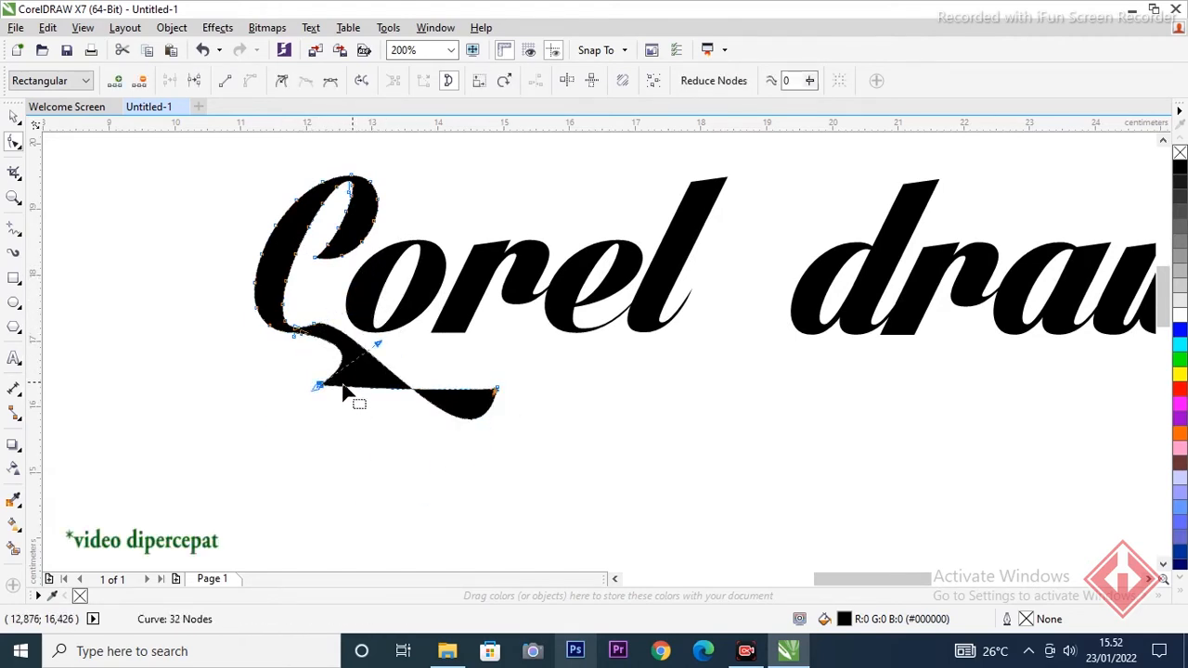
pyautogui.doubleClick(320, 384)
# Step: Adjust the remaining tail node and curve handles of the "C" to form a smooth swash sweeping under the "or"
pyautogui.moveTo(314, 324); pyautogui.dragTo(369, 339)
pyautogui.click(498, 389)
pyautogui.moveTo(474, 486); pyautogui.dragTo(440, 433)
pyautogui.moveTo(367, 338); pyautogui.dragTo(370, 355)
pyautogui.click(492, 396)
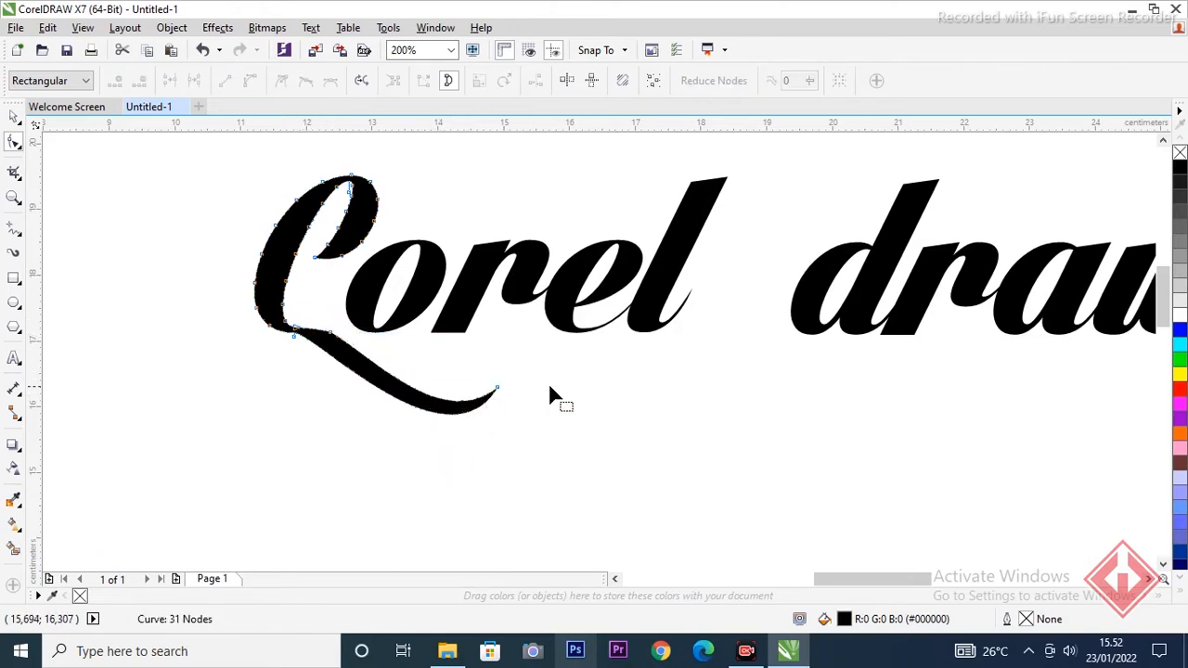
# Step: Finish the node editing of the "C" and deselect it
pyautogui.press('space')
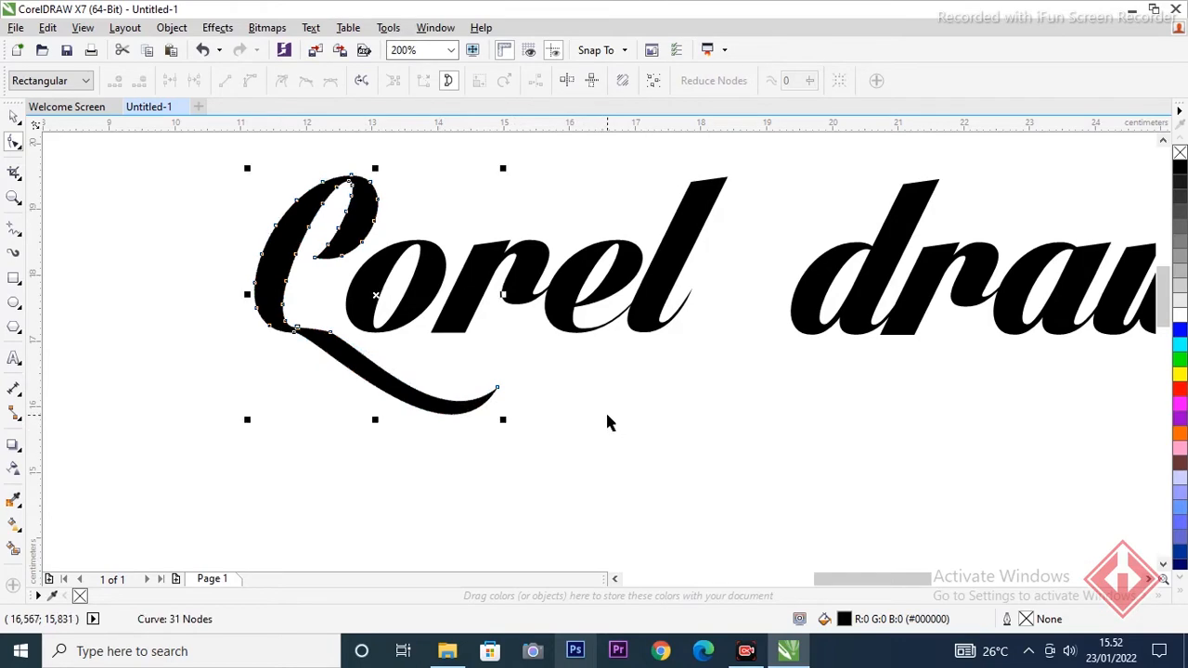
pyautogui.click(604, 415)
pyautogui.scroll(-2, 597, 428)
pyautogui.scroll(2, 596, 428)
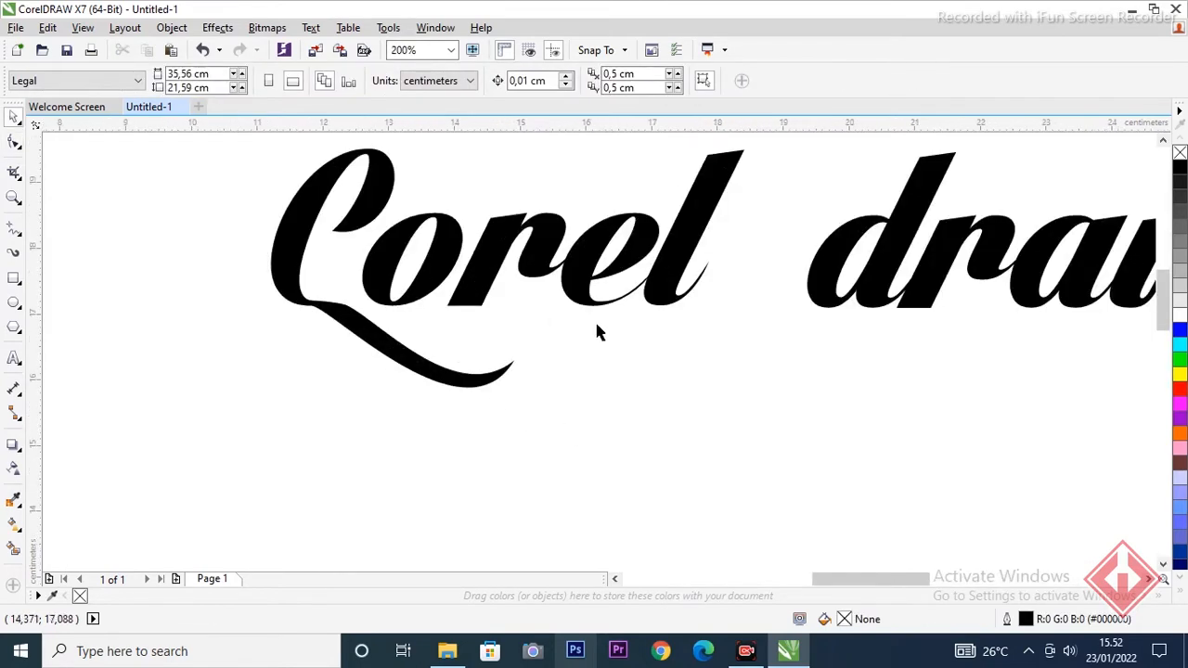
pyautogui.scroll(-1, 792, 494)
pyautogui.moveTo(819, 577); pyautogui.dragTo(893, 574)
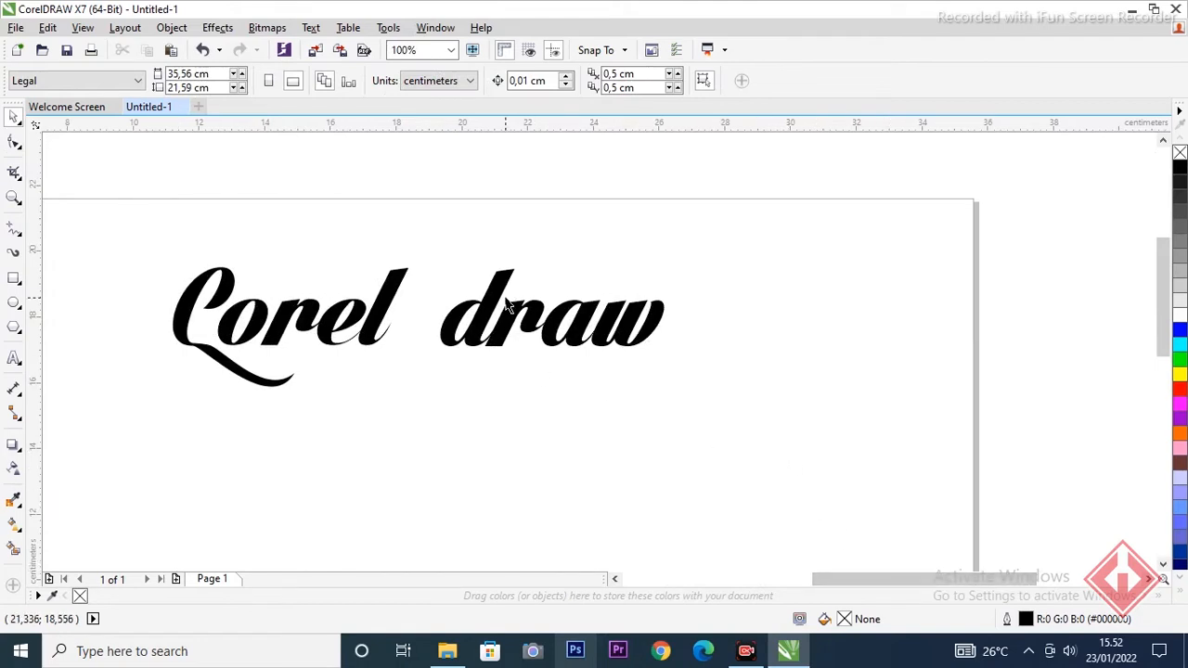
# Step: Select the letter "l" of "Corel" with the Shape tool and convert it to curves
pyautogui.scroll(1, 506, 303)
pyautogui.scroll(-1, 425, 284)
pyautogui.click(401, 277)
pyautogui.scroll(1, 437, 289)
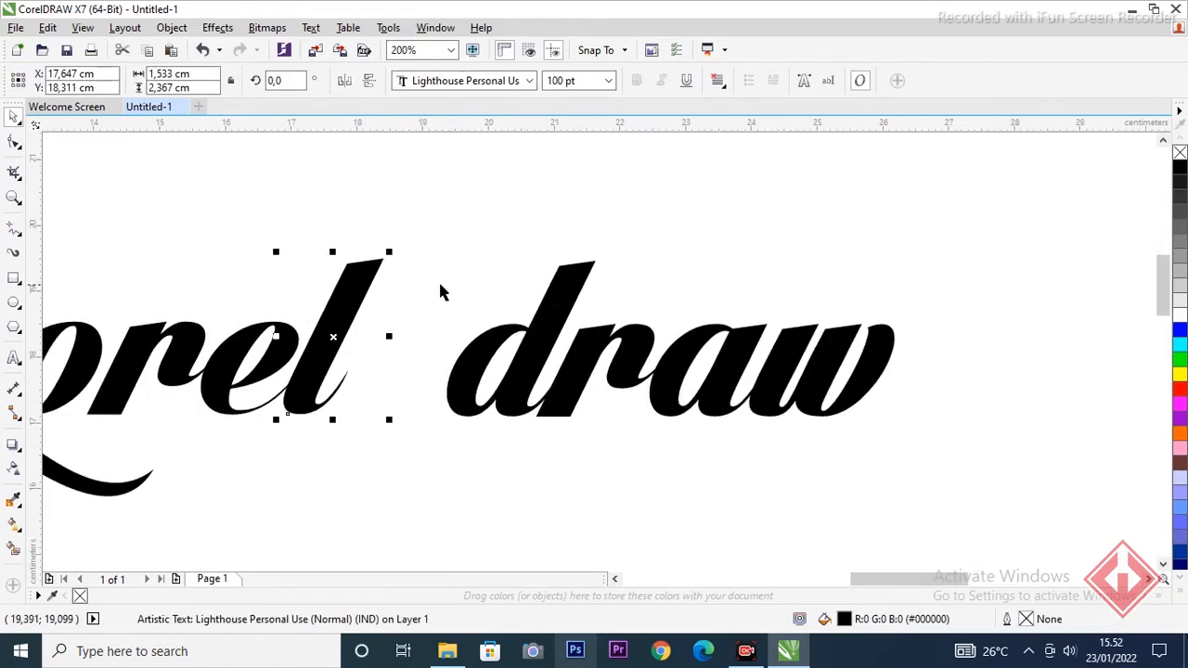
pyautogui.click(16, 149)
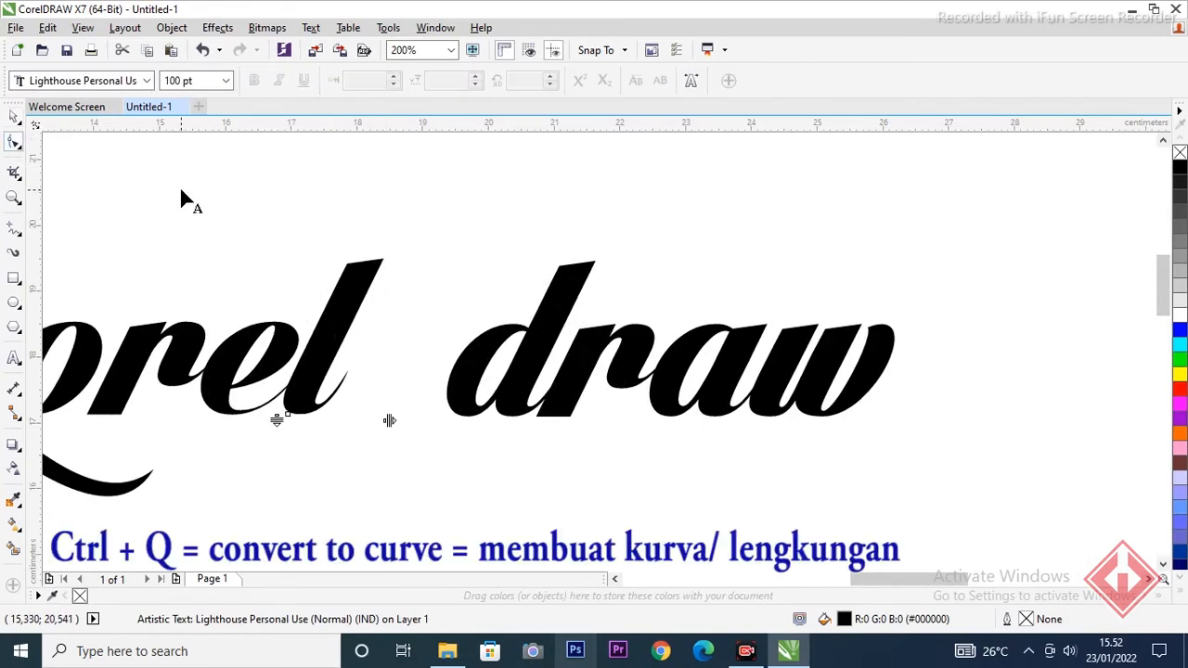
pyautogui.hotkey('ctrl', 'q')
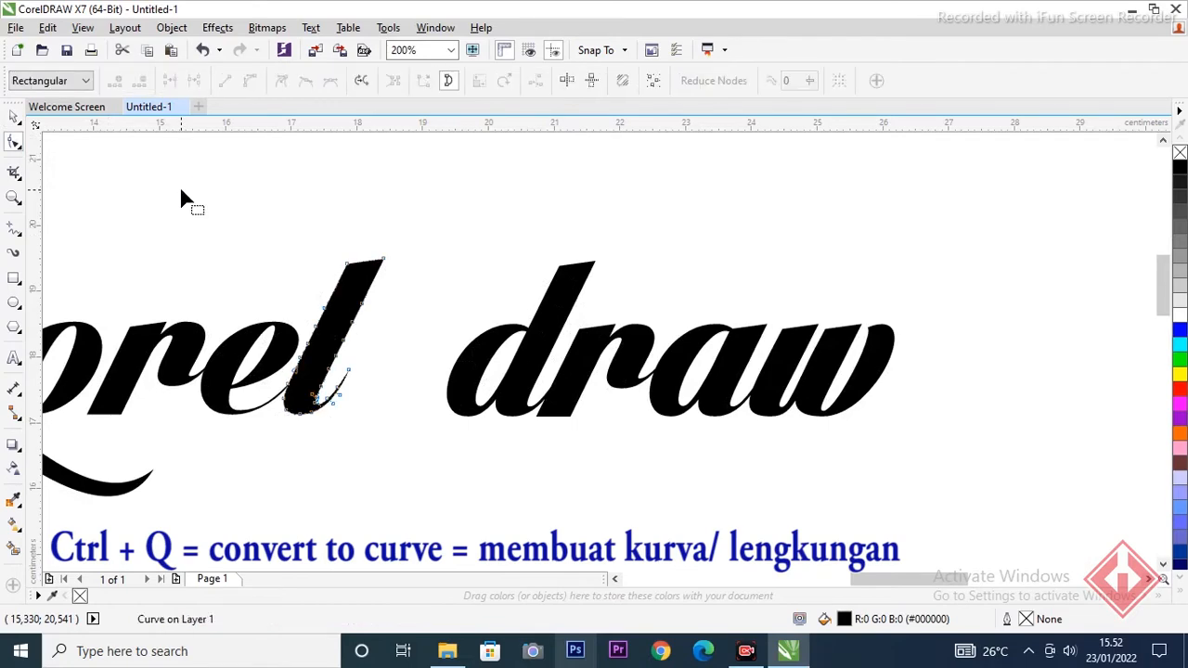
pyautogui.scroll(1, 336, 299)
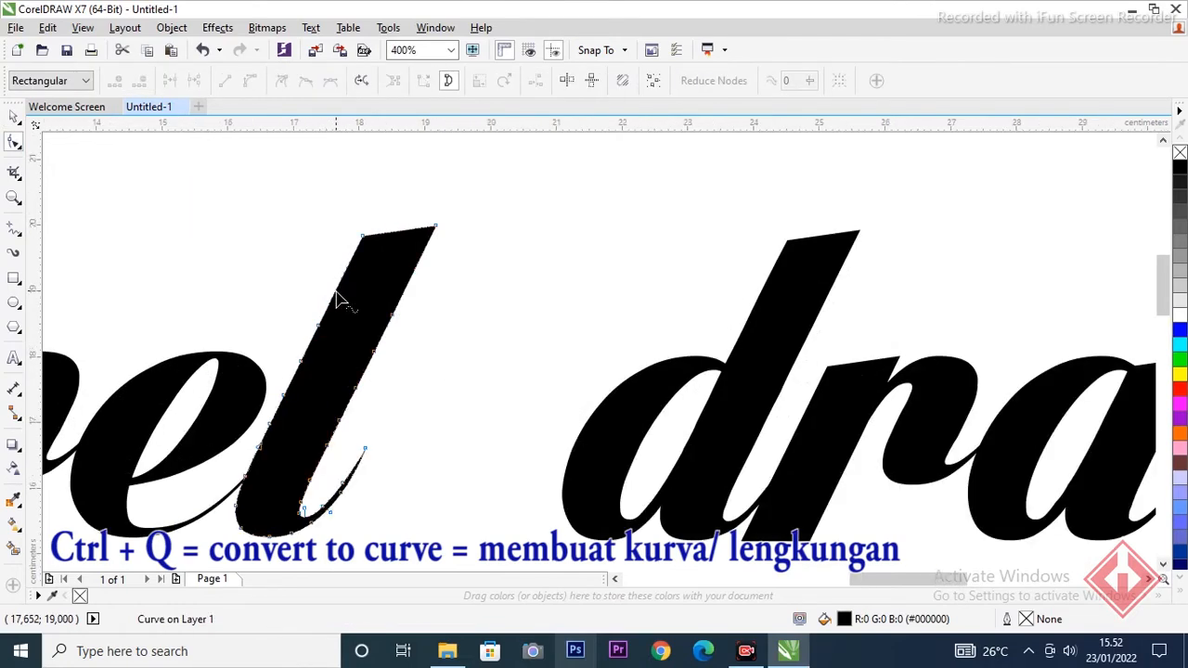
pyautogui.scroll(-1, 338, 299)
pyautogui.scroll(-1, 349, 297)
pyautogui.scroll(1, 358, 302)
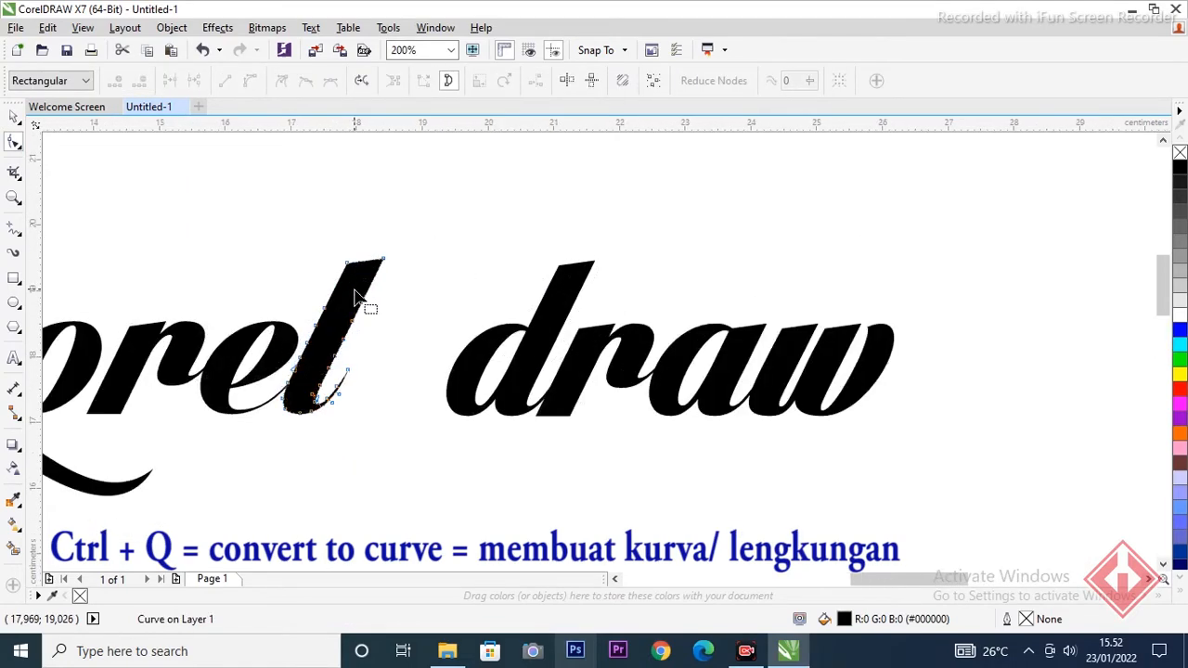
# Step: Stretch the upper-left corner of the "l" into a long thin bar above the letters "r" and "e"
pyautogui.moveTo(350, 270); pyautogui.dragTo(104, 262)
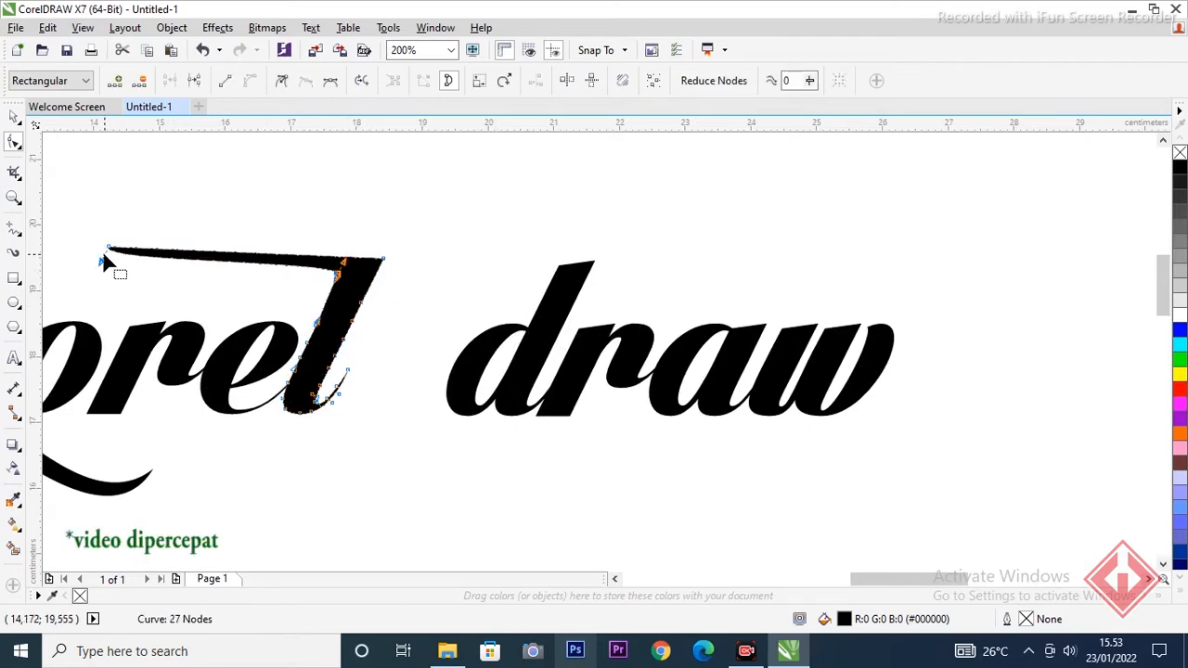
pyautogui.click(400, 328)
pyautogui.press('space')
pyautogui.click(401, 329)
pyautogui.scroll(-1, 400, 333)
pyautogui.scroll(2, 357, 314)
pyautogui.scroll(-1, 419, 293)
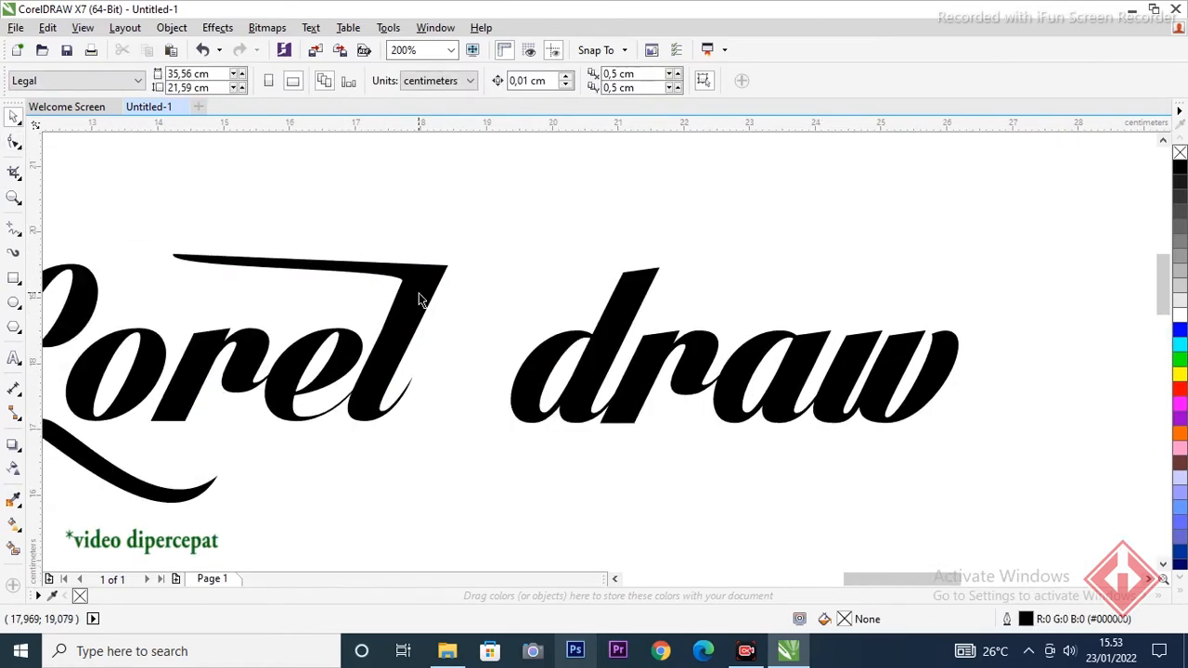
# Step: Reopen the nodes of the "l" and extend the tip of its upper bar further toward the "C", making the bar nearly level
pyautogui.scroll(-1, 419, 295)
pyautogui.scroll(2, 327, 282)
pyautogui.press('F10')
pyautogui.click(344, 297)
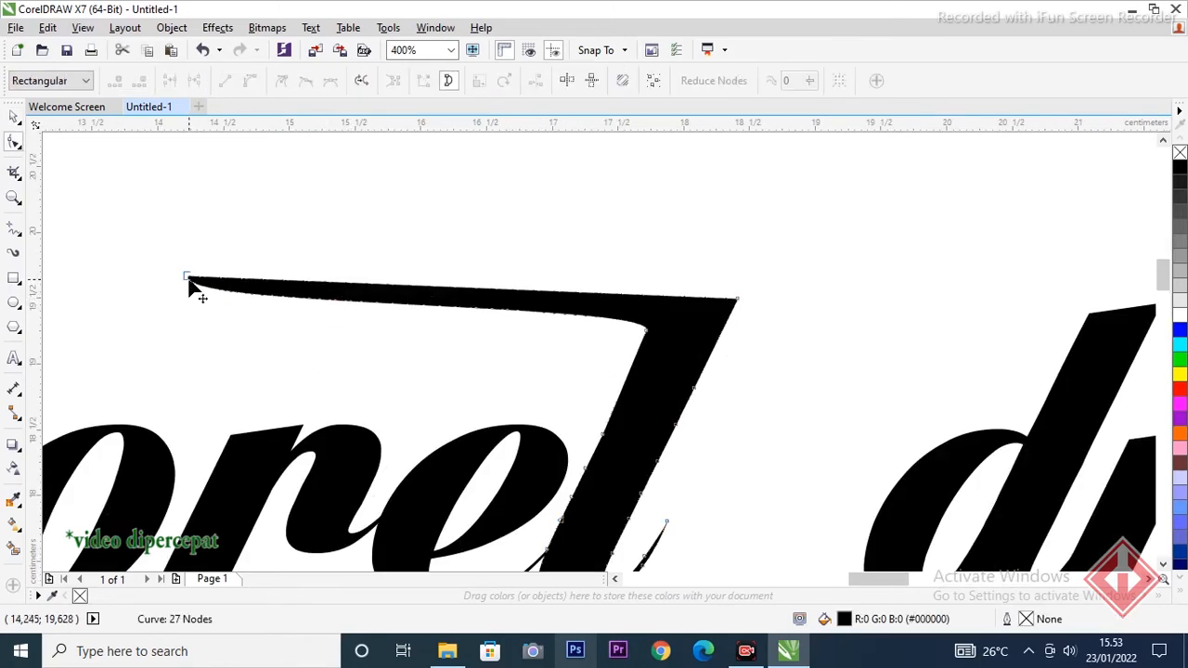
pyautogui.moveTo(190, 279); pyautogui.dragTo(99, 312)
# Step: Pull the nodes at the lower end of the "l" outward and delete surplus ones to form a long tail under "draw"
pyautogui.scroll(-2, 154, 318)
pyautogui.scroll(1, 328, 378)
pyautogui.moveTo(236, 360); pyautogui.dragTo(305, 438)
pyautogui.moveTo(227, 383); pyautogui.dragTo(244, 429)
pyautogui.moveTo(219, 392); pyautogui.dragTo(223, 440)
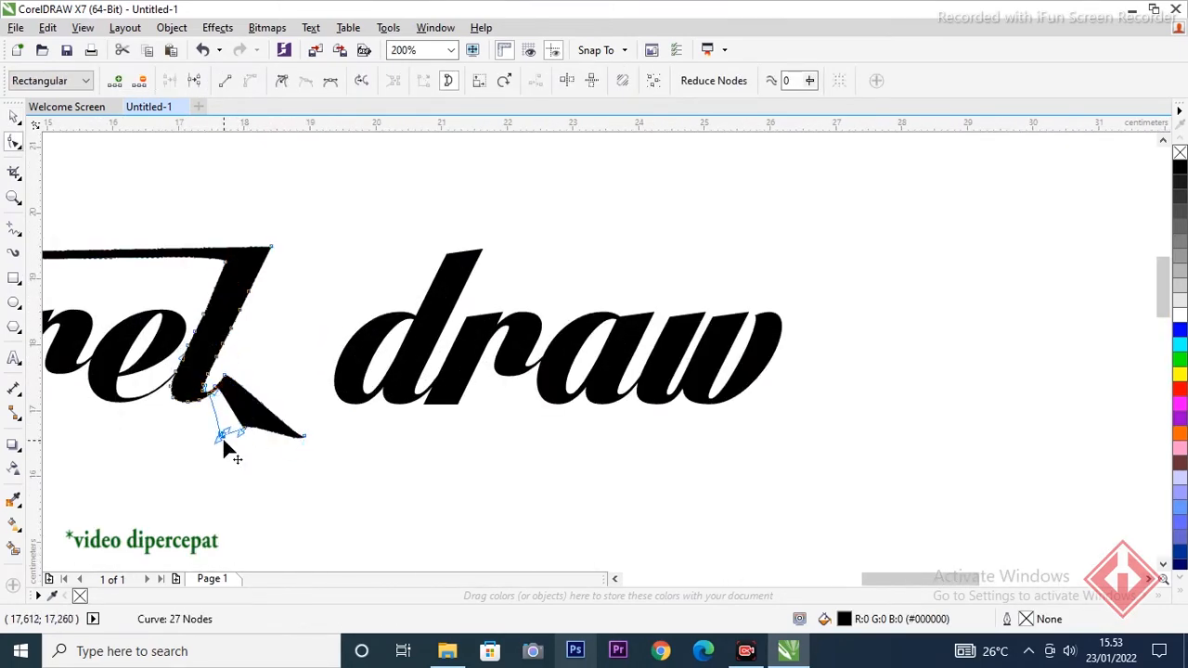
pyautogui.doubleClick(225, 377)
pyautogui.moveTo(305, 436); pyautogui.dragTo(712, 440)
pyautogui.doubleClick(244, 427)
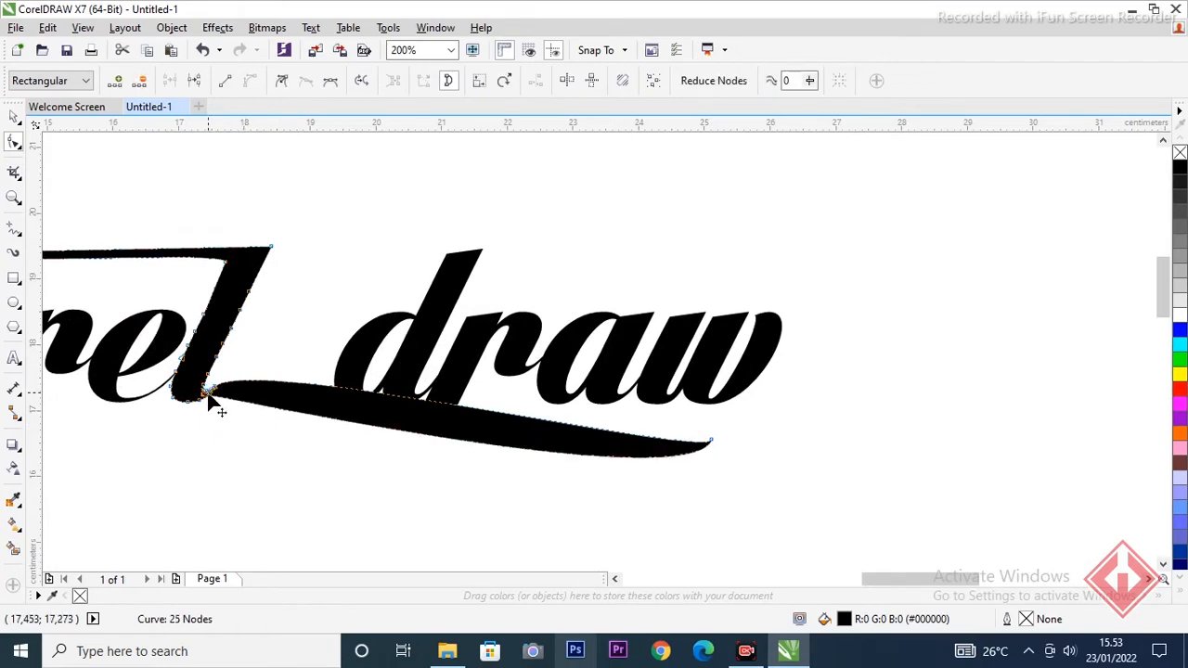
# Step: Delete extra nodes around the start of the "l" tail and lower its upper edge into a thin swash clear of "draw"
pyautogui.doubleClick(208, 394)
pyautogui.scroll(2, 245, 399)
pyautogui.scroll(-1, 245, 401)
pyautogui.moveTo(165, 397); pyautogui.dragTo(165, 425)
pyautogui.doubleClick(149, 402)
pyautogui.click(418, 377)
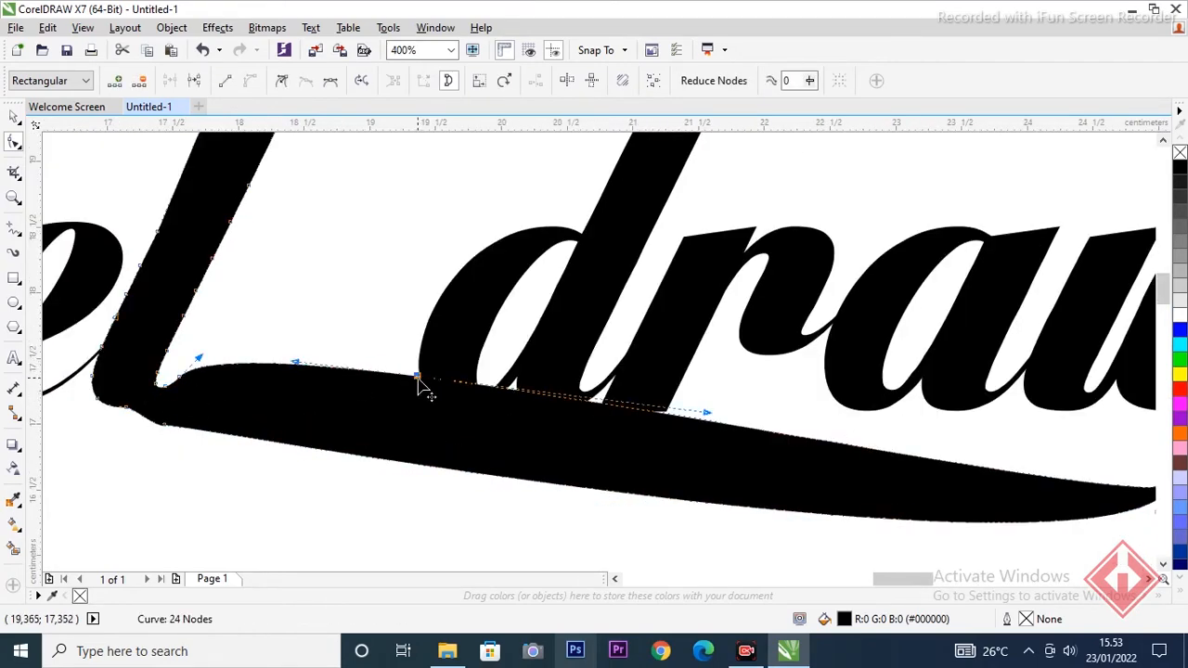
pyautogui.doubleClick(418, 379)
pyautogui.moveTo(197, 385)
pyautogui.mouseDown()
pyautogui.moveTo(198, 402)
pyautogui.moveTo(186, 401)
pyautogui.mouseUp()
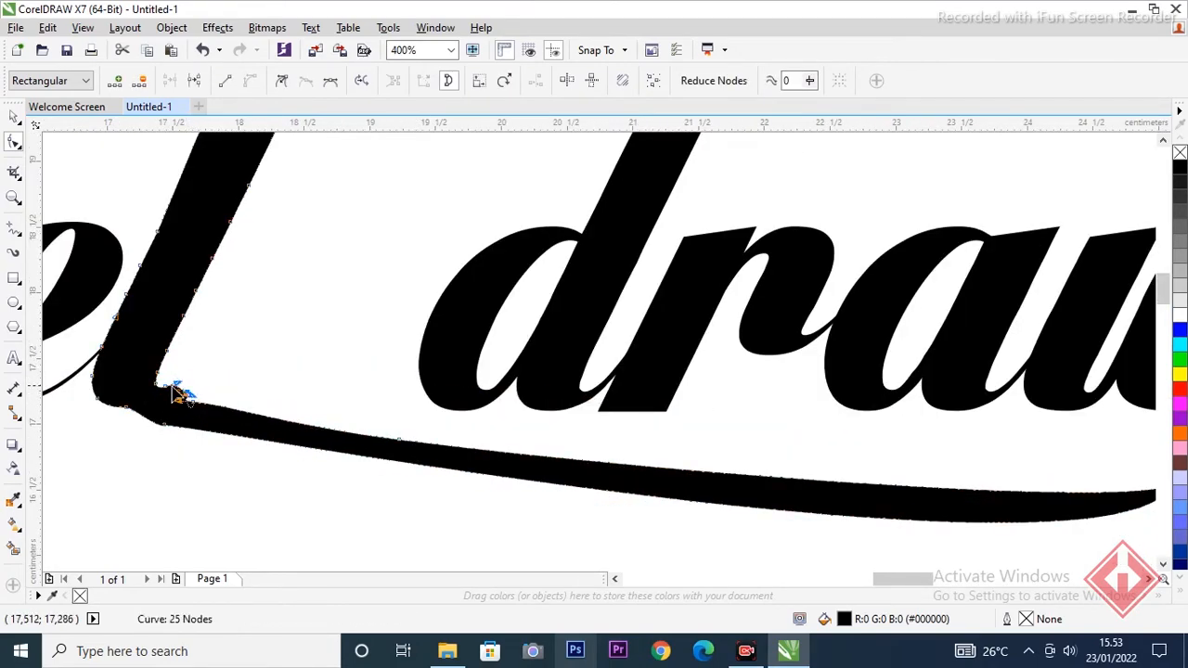
# Step: Remove the leftover nodes at the base of the "l", smooth the bend into its tail, and deselect the letter
pyautogui.scroll(-2, 177, 456)
pyautogui.scroll(2, 226, 398)
pyautogui.scroll(-1, 329, 388)
pyautogui.moveTo(211, 363); pyautogui.dragTo(177, 363)
pyautogui.scroll(2, 226, 370)
pyautogui.doubleClick(241, 386)
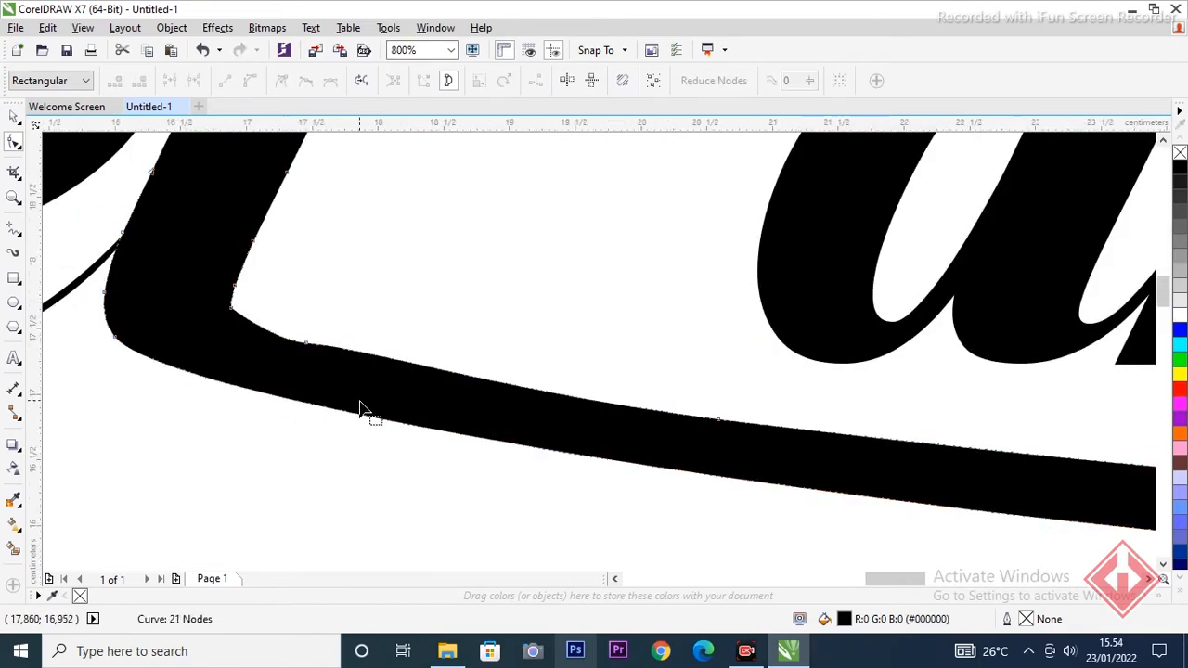
pyautogui.scroll(-3, 362, 412)
pyautogui.press('space')
pyautogui.click(749, 457)
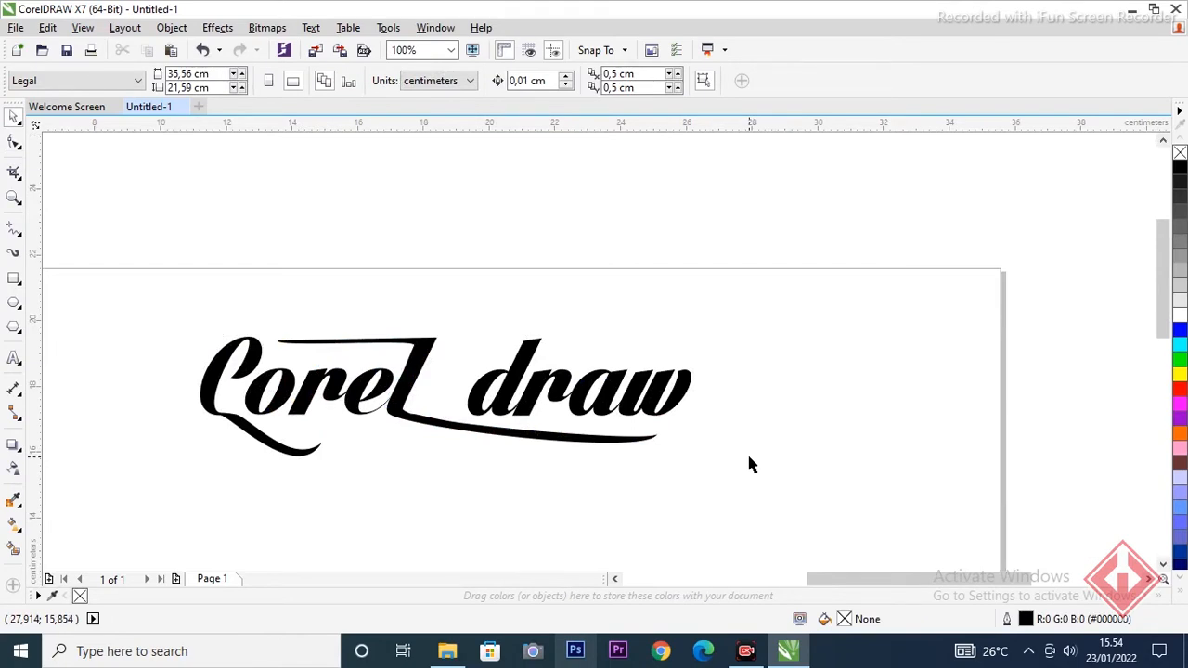
pyautogui.moveTo(749, 456); pyautogui.dragTo(886, 462)
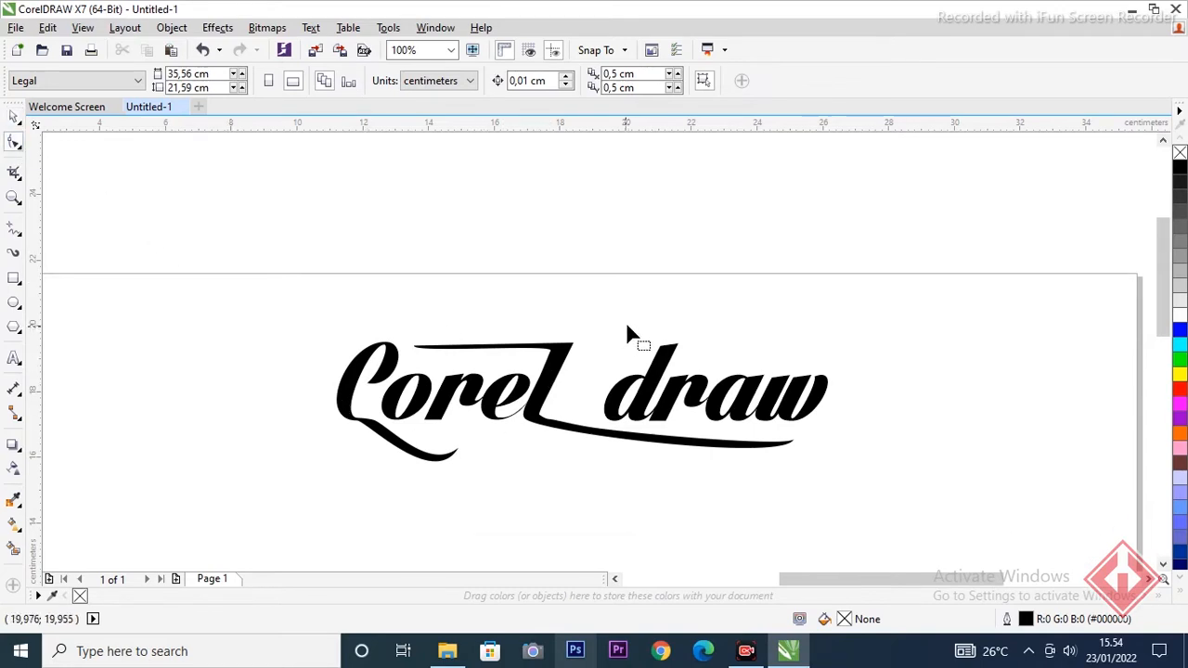
pyautogui.scroll(-1, 650, 352)
pyautogui.scroll(2, 671, 366)
pyautogui.scroll(-2, 676, 367)
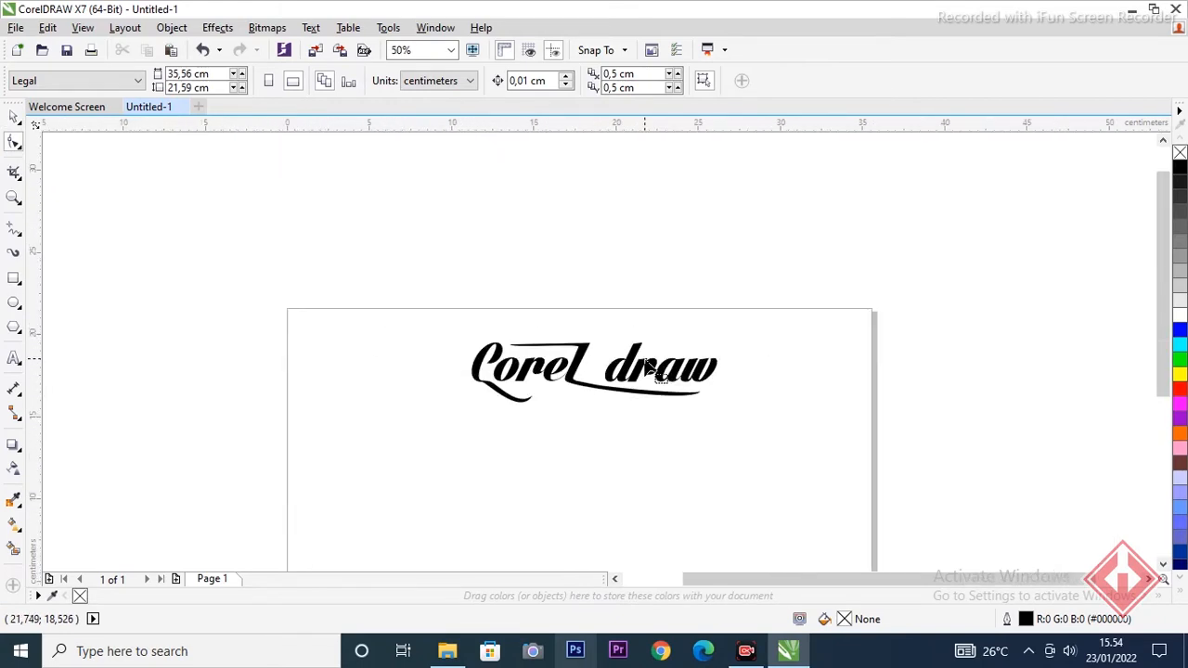
pyautogui.moveTo(723, 578)
pyautogui.mouseDown()
pyautogui.moveTo(686, 583)
pyautogui.moveTo(745, 574)
pyautogui.mouseUp()
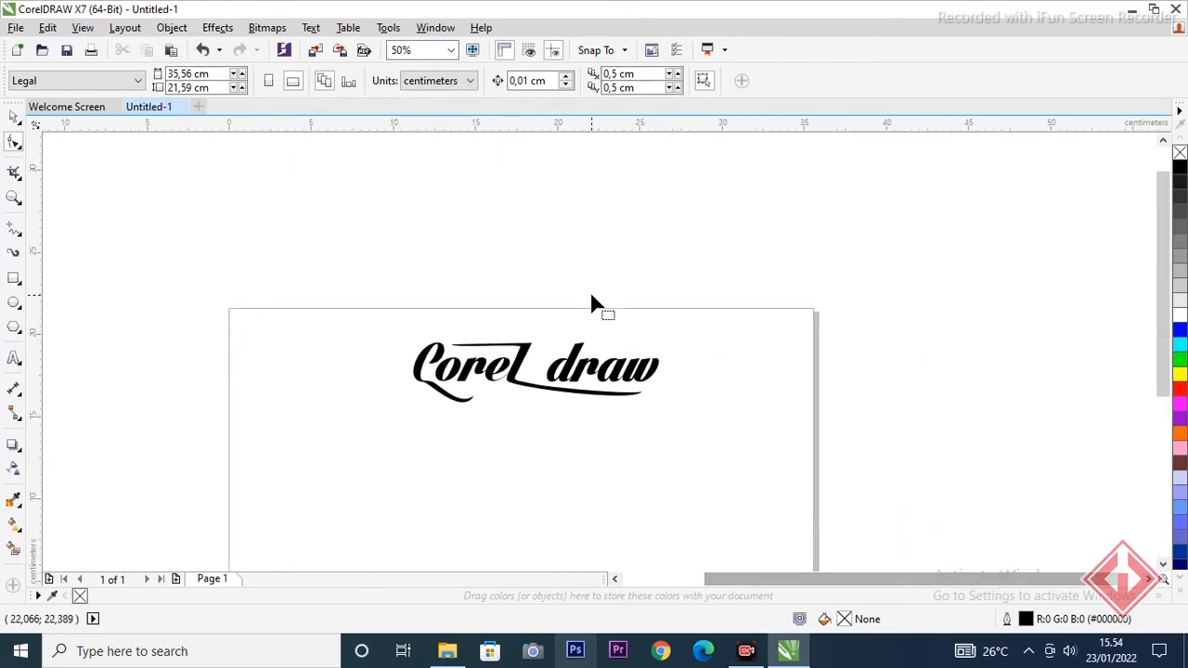
# Step: Select the four letters "orel" including the long tail and group them
pyautogui.scroll(2, 594, 307)
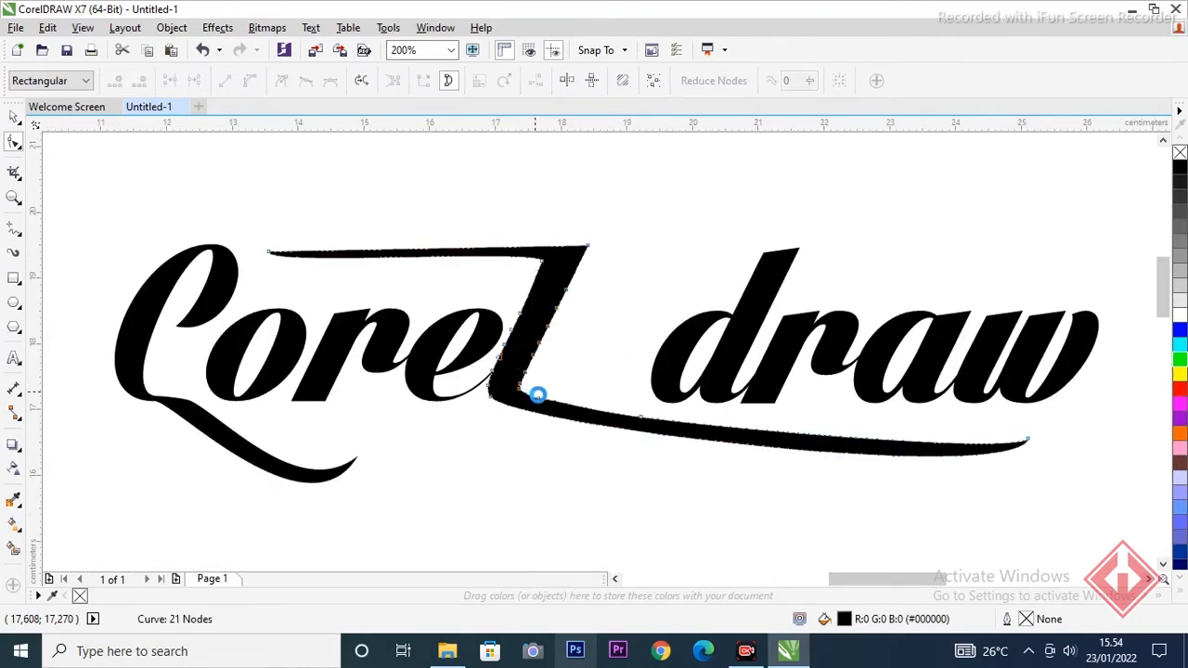
pyautogui.press('space')
pyautogui.click(600, 462)
pyautogui.click(542, 420)
pyautogui.click(464, 419)
pyautogui.moveTo(127, 194)
pyautogui.mouseDown()
pyautogui.moveTo(1008, 473)
pyautogui.moveTo(1087, 557)
pyautogui.mouseUp()
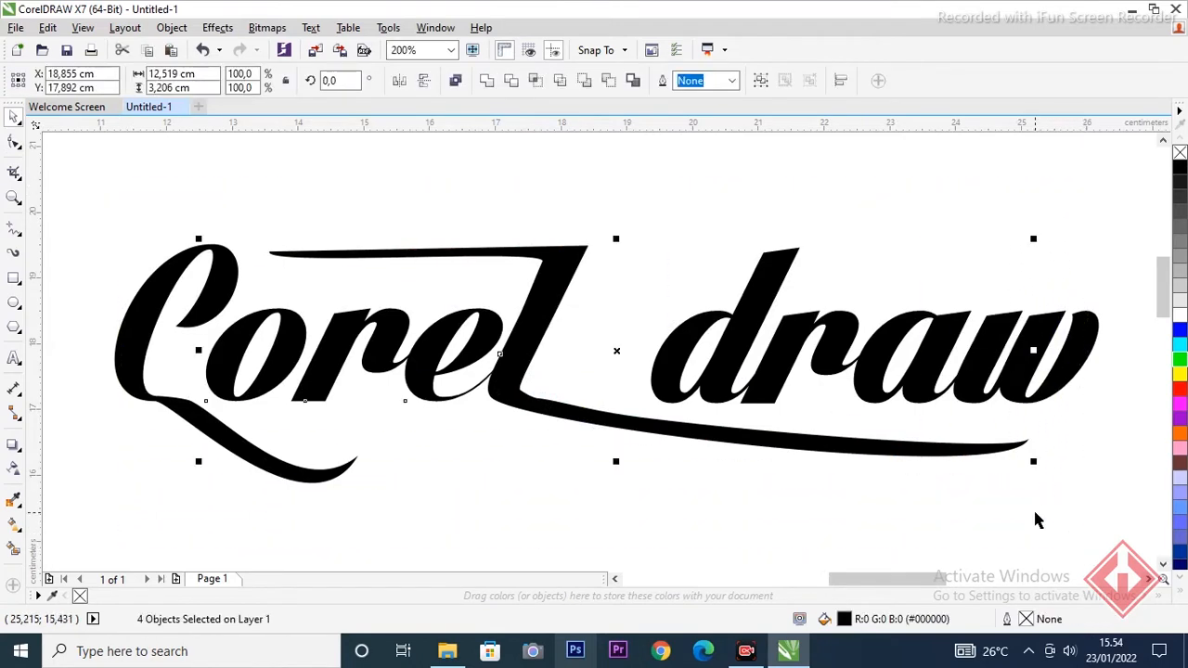
pyautogui.hotkey('ctrl', 'g')
# Step: Select the entire "Corel draw" lettering and combine it into a single group
pyautogui.scroll(-2, 640, 422)
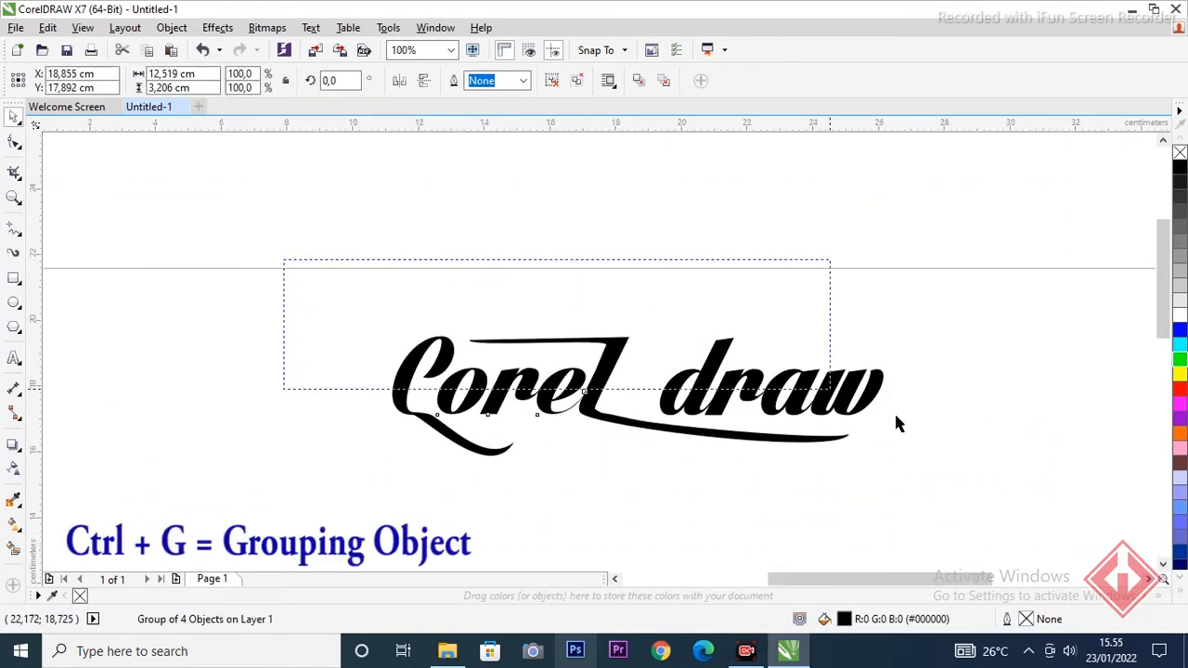
pyautogui.hotkey('ctrl', 'u')
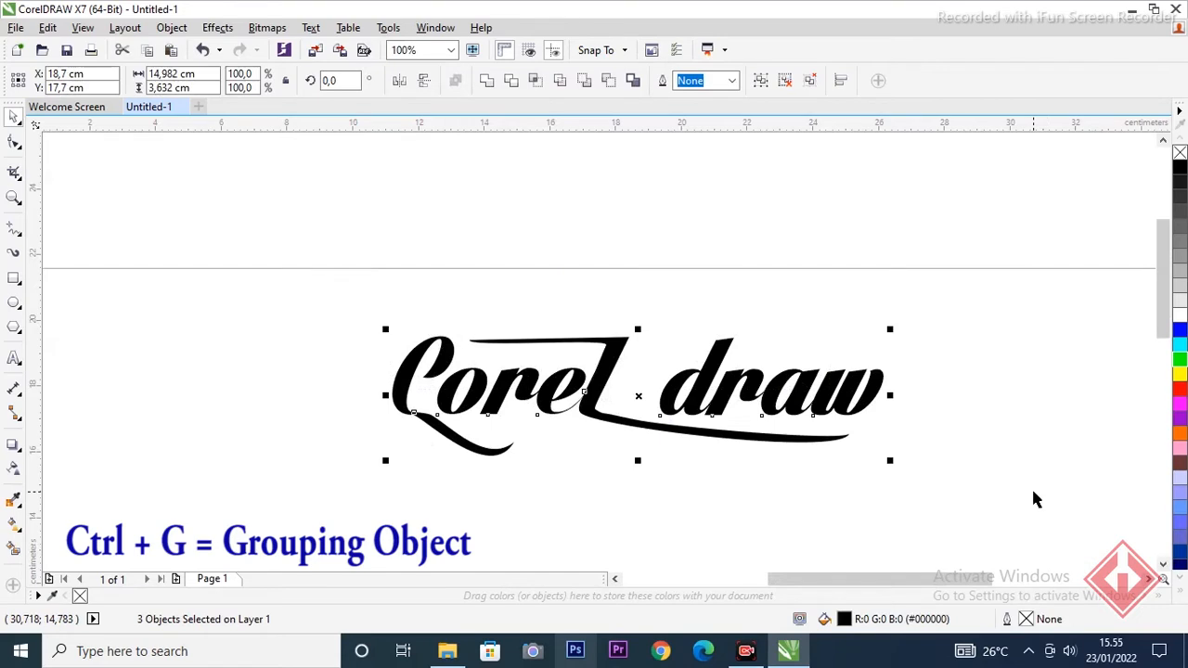
pyautogui.hotkey('ctrl', 'g')
pyautogui.moveTo(894, 578)
pyautogui.mouseDown()
pyautogui.moveTo(907, 579)
pyautogui.moveTo(882, 590)
pyautogui.moveTo(896, 578)
pyautogui.mouseUp()
pyautogui.scroll(1, 900, 430)
pyautogui.scroll(-1, 899, 430)
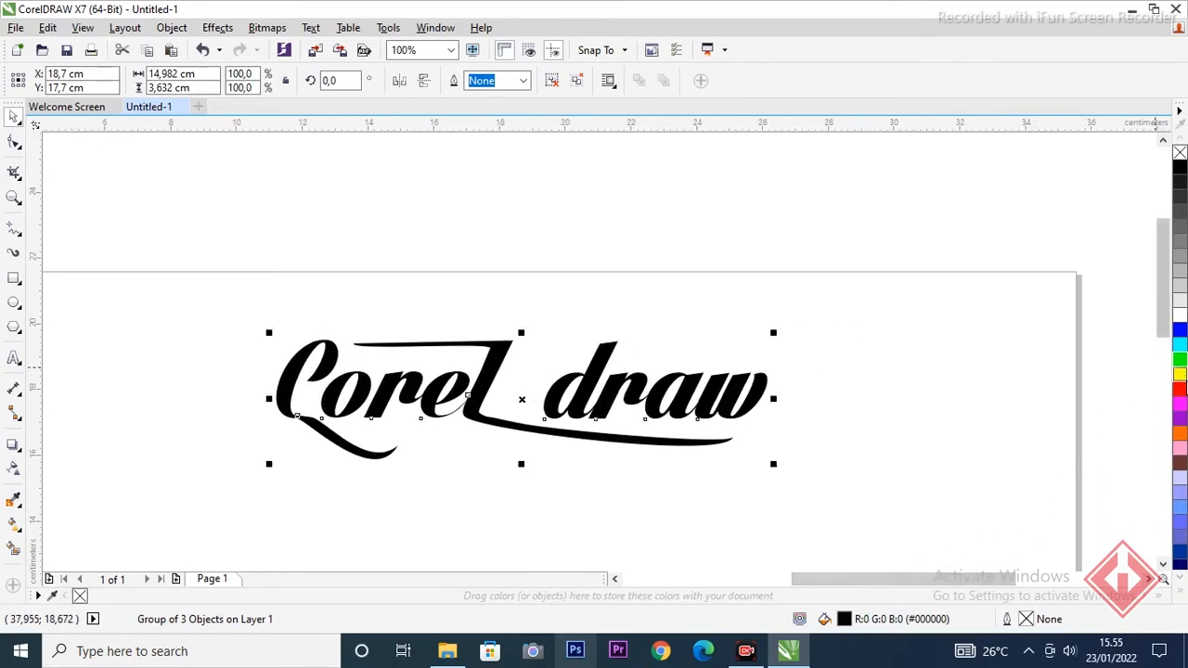
# Step: Try yellow, red, green, blue and cyan fills on the grouped lettering
pyautogui.click(1179, 375)
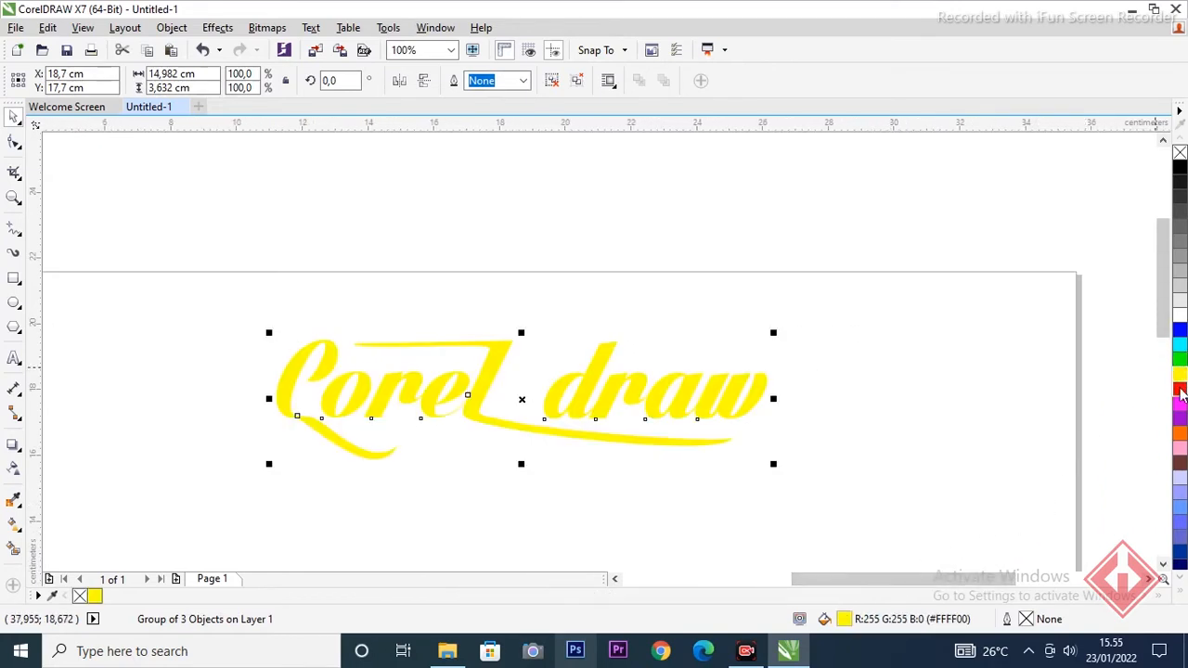
pyautogui.click(1179, 389)
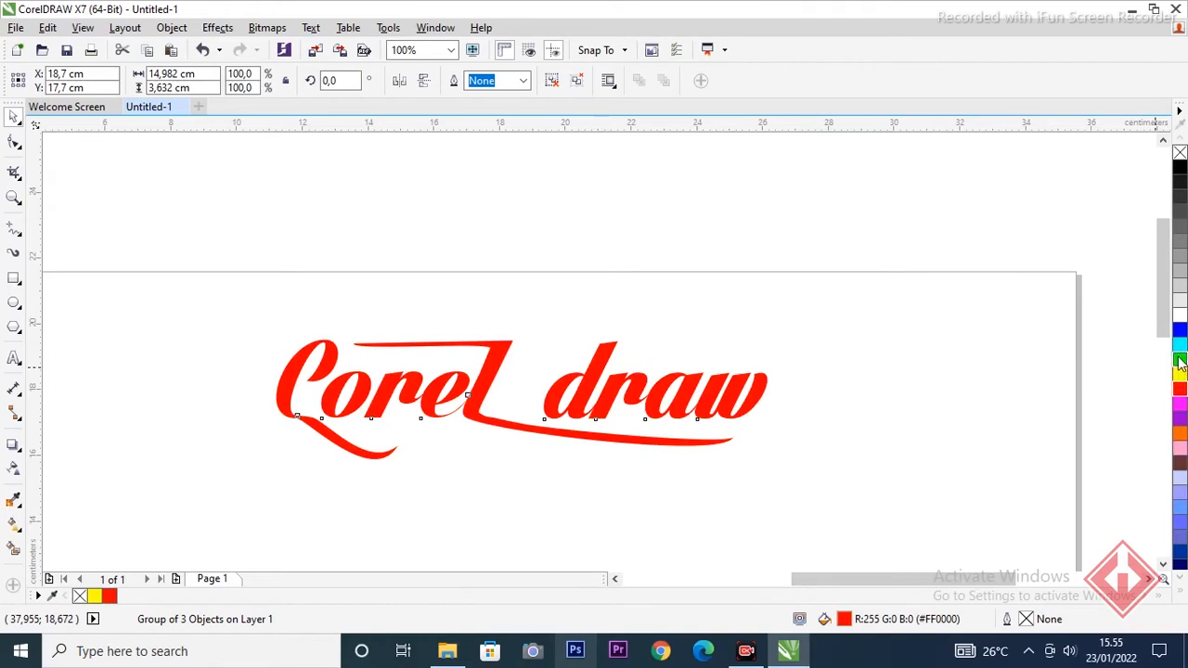
pyautogui.click(1180, 360)
pyautogui.click(1180, 331)
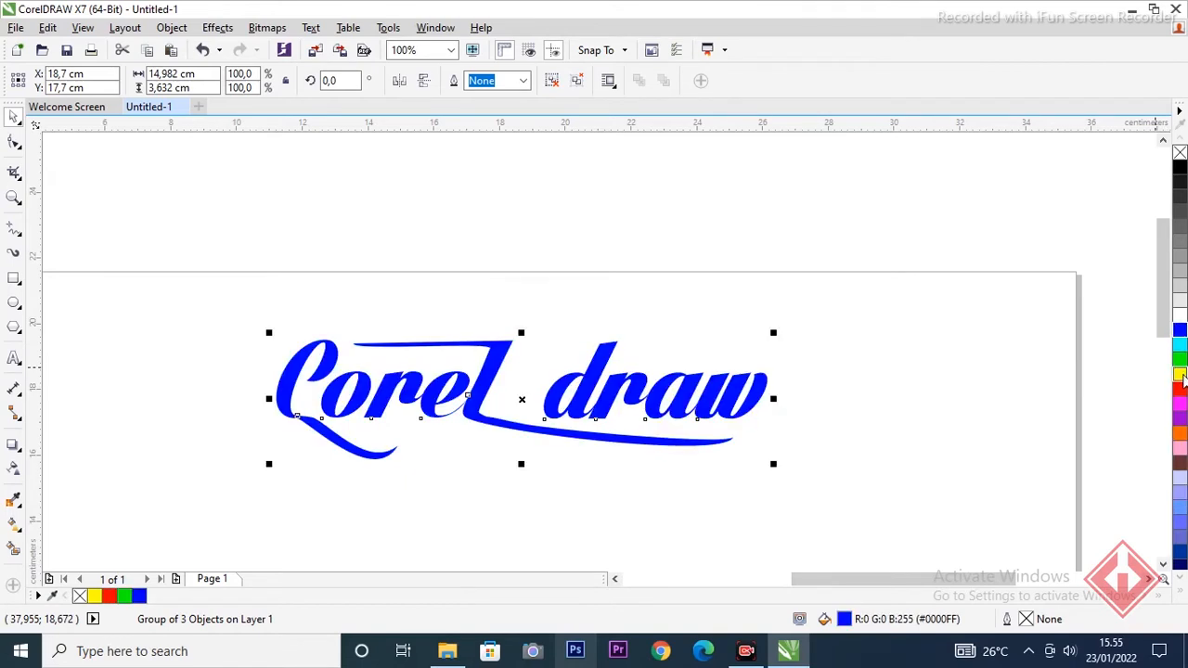
pyautogui.click(1180, 375)
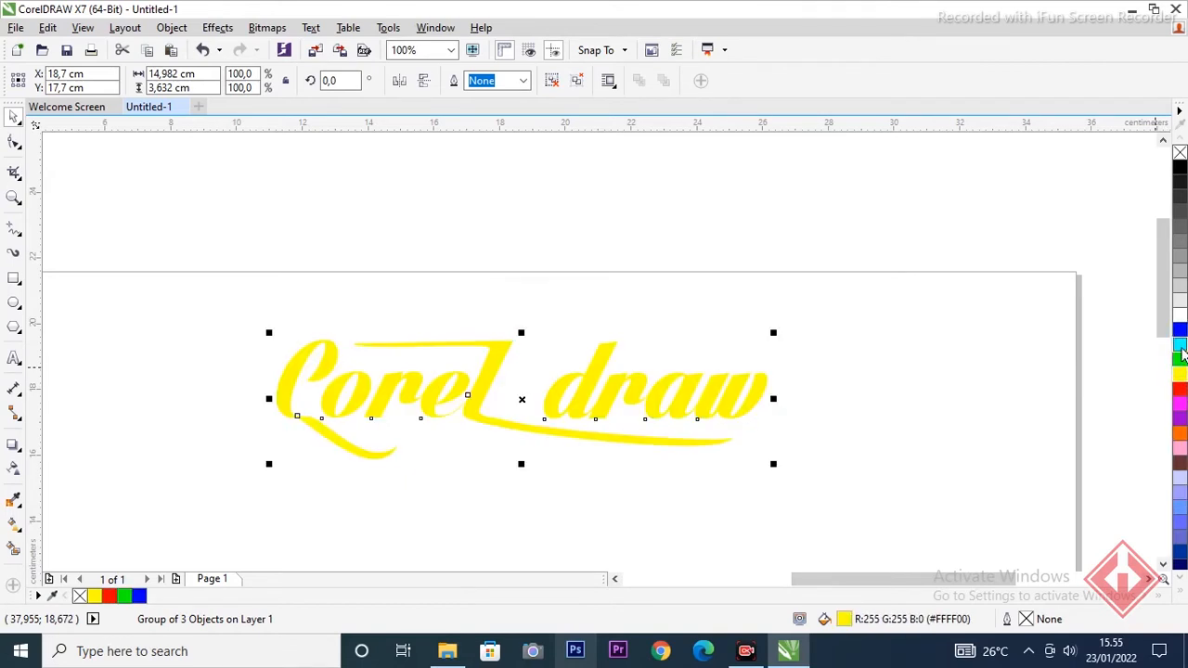
pyautogui.click(1179, 344)
# Step: Fill the grouped lettering with blue (#0000FF)
pyautogui.click(1180, 330)
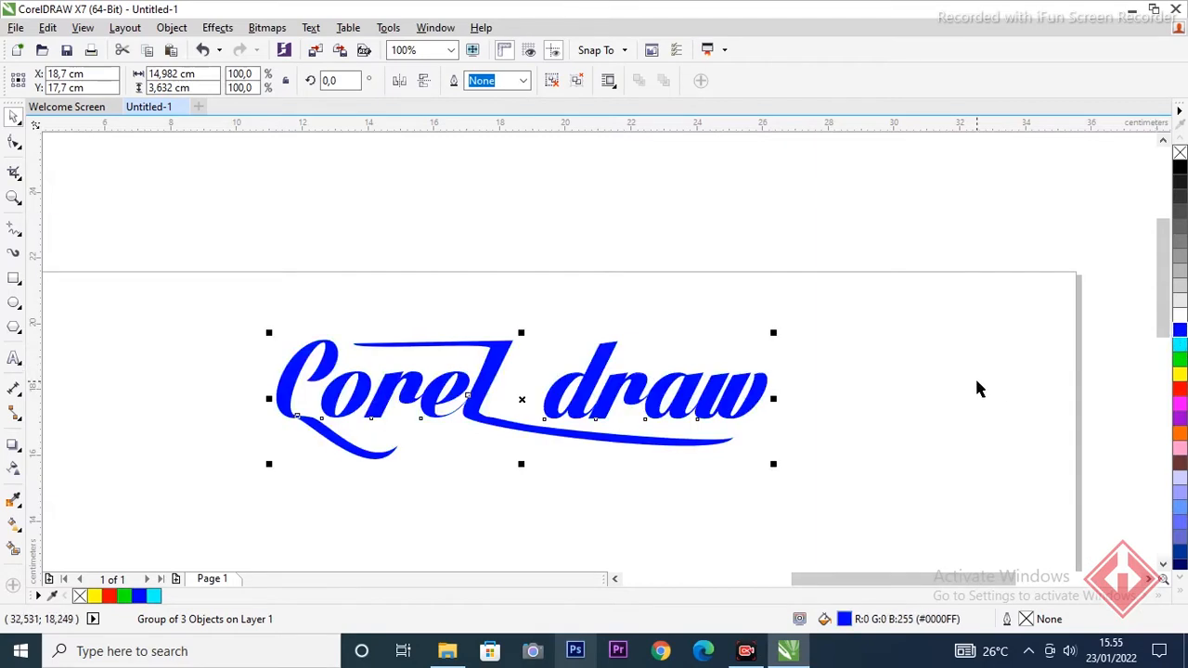
pyautogui.scroll(1, 789, 423)
pyautogui.scroll(-1, 820, 425)
pyautogui.scroll(1, 520, 371)
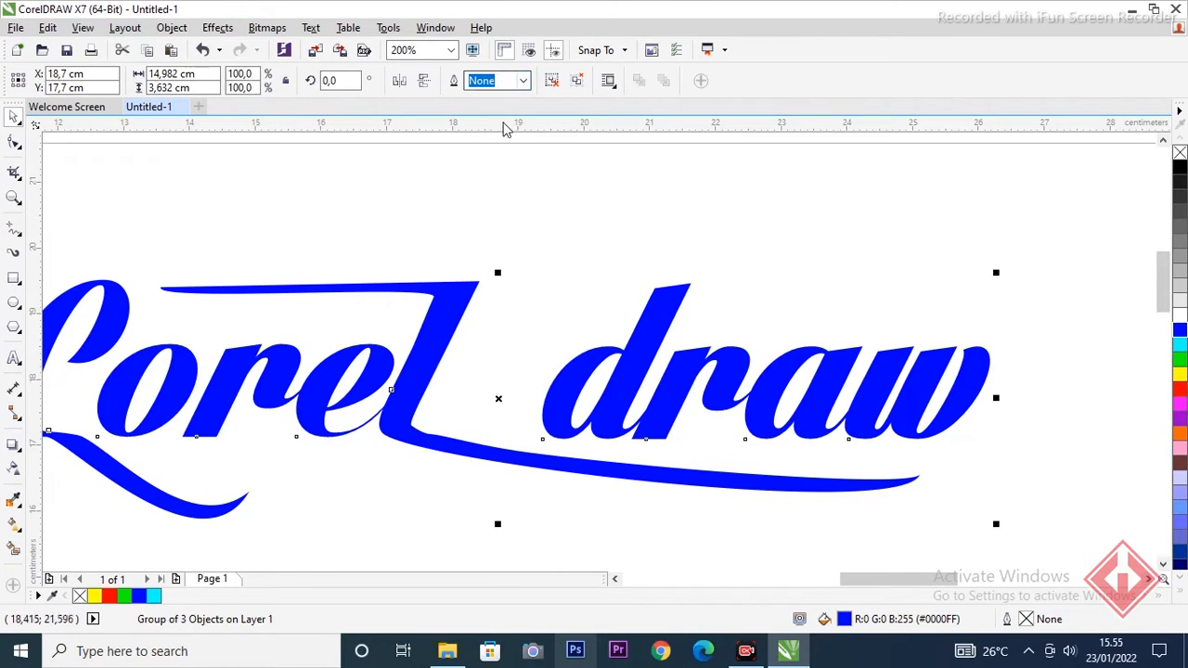
# Step: Give the grouped lettering a Hairline outline and increase the outline width to 2.5 mm
pyautogui.scroll(-2, 438, 290)
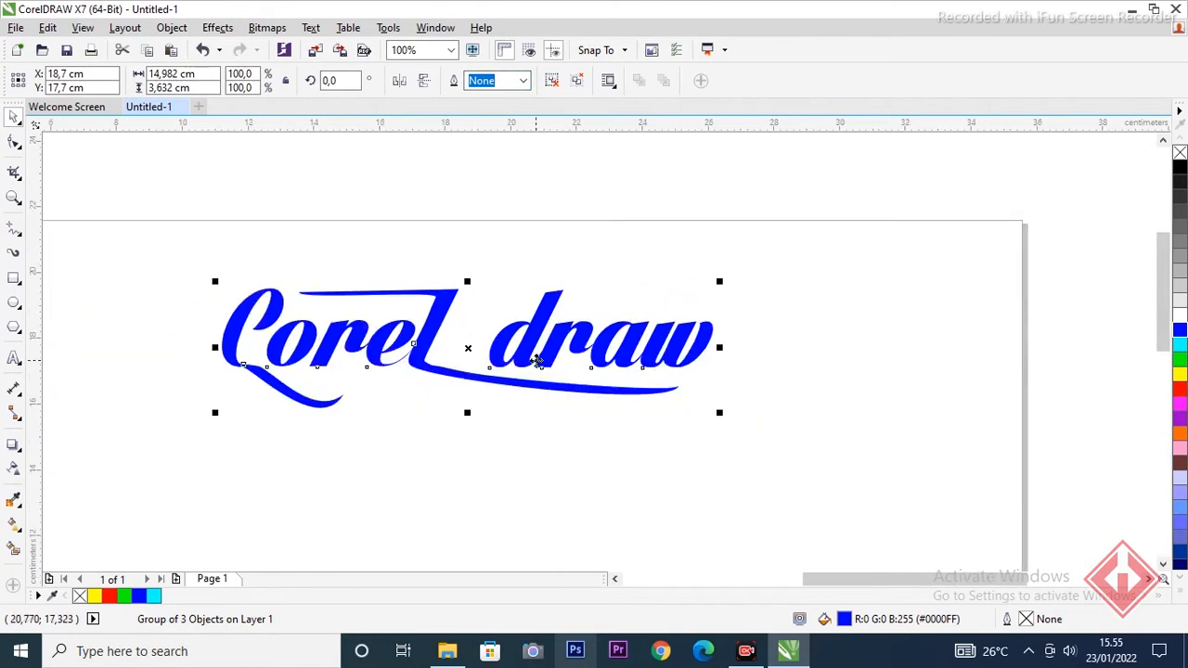
pyautogui.click(523, 82)
pyautogui.click(501, 111)
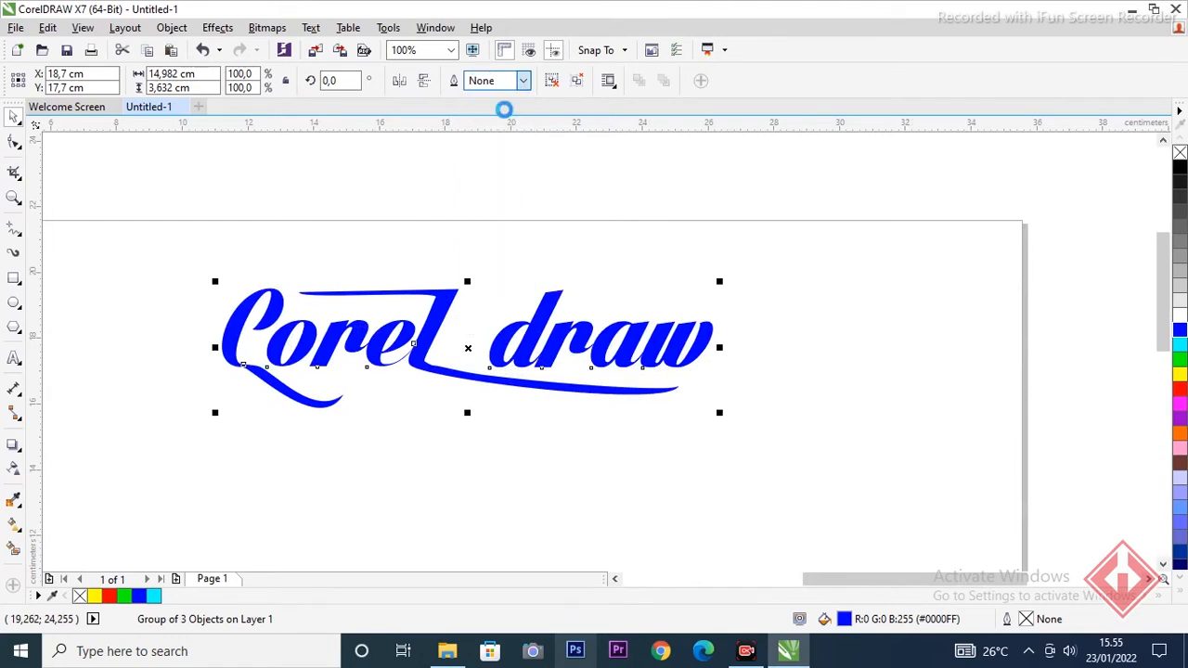
pyautogui.click(524, 81)
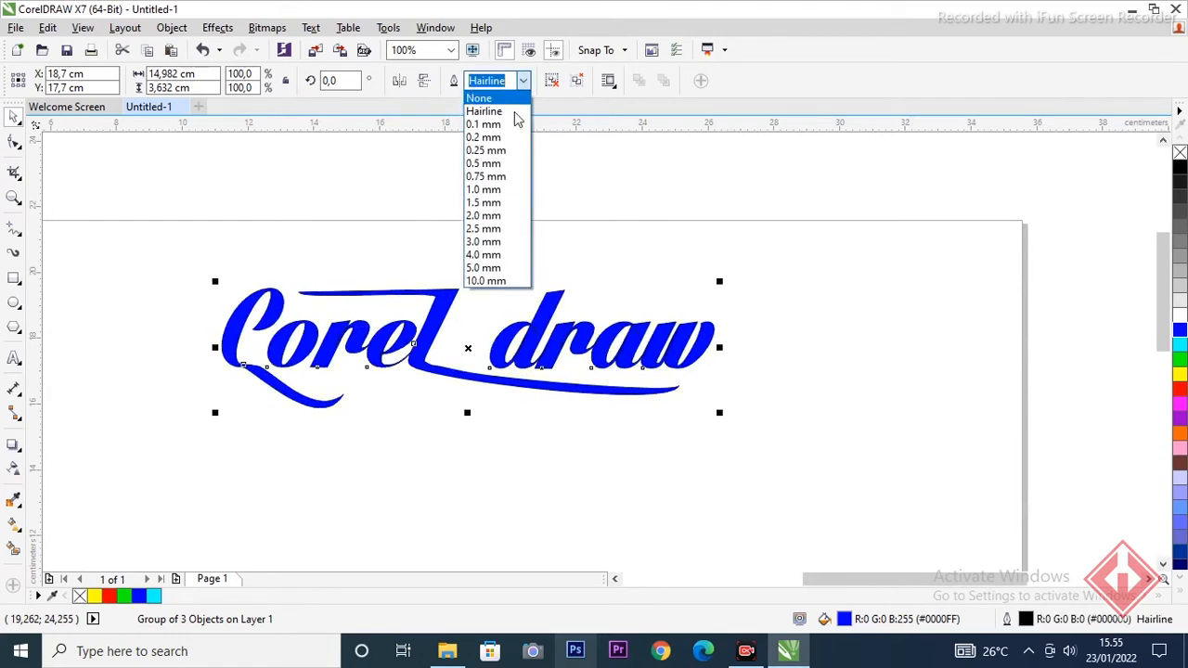
pyautogui.click(495, 229)
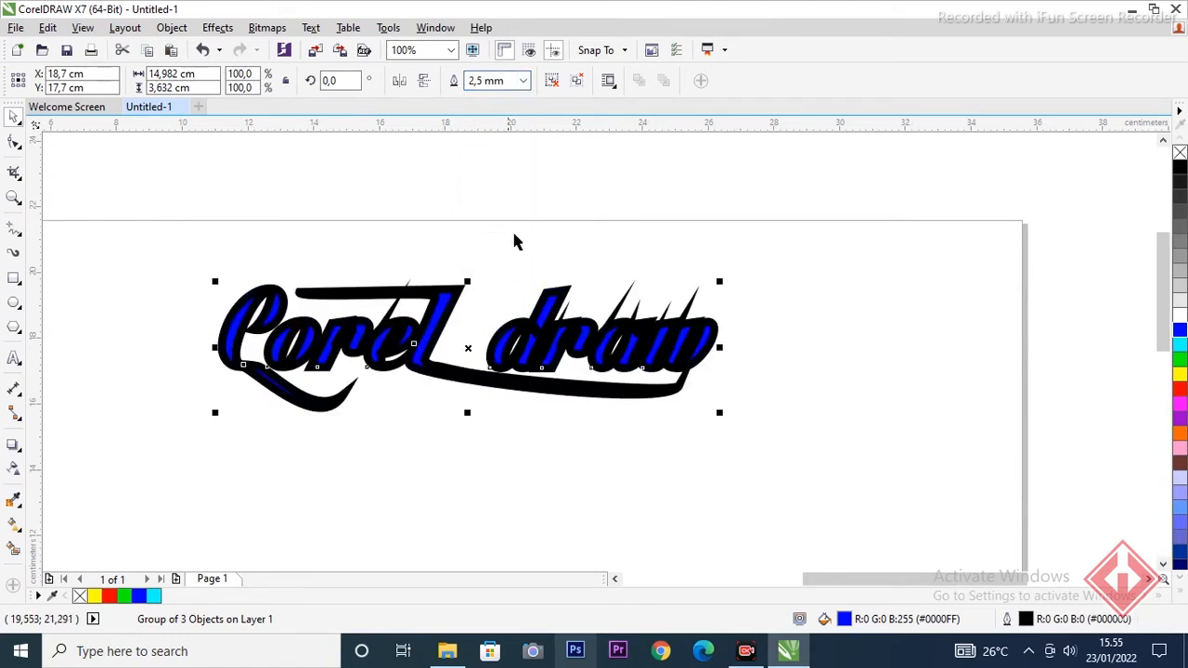
# Step: Remove the outline from the grouped lettering by setting its width to None, and deselect it
pyautogui.click(523, 82)
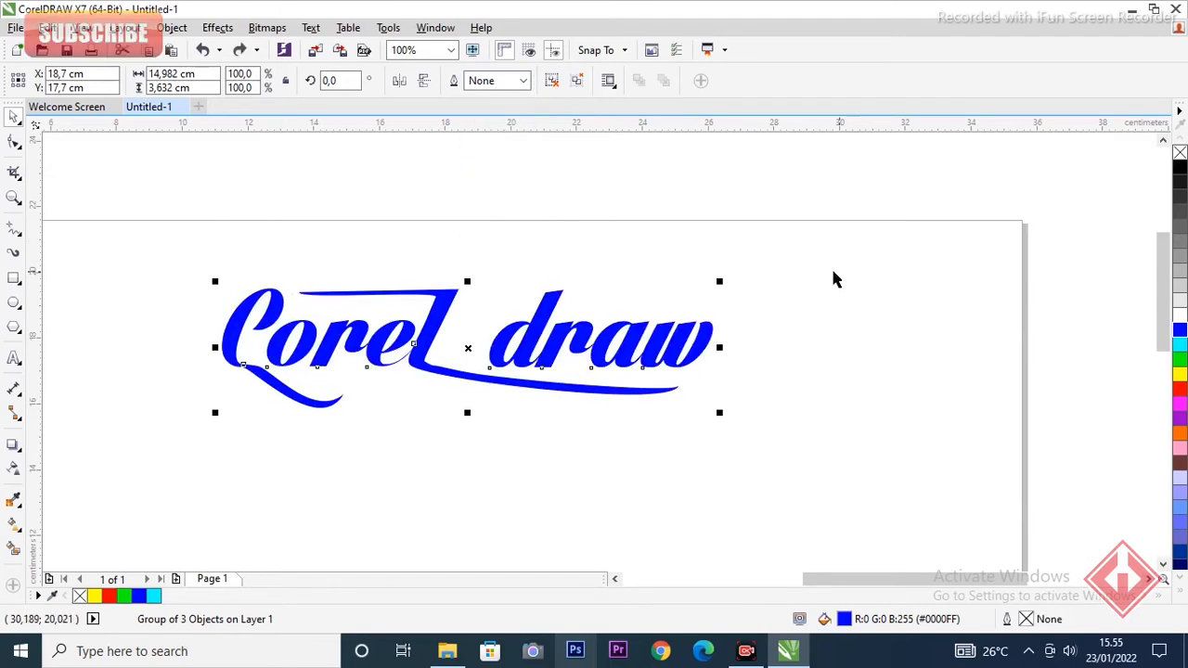
pyautogui.click(717, 272)
pyautogui.scroll(1, 577, 243)
pyautogui.scroll(-1, 577, 243)
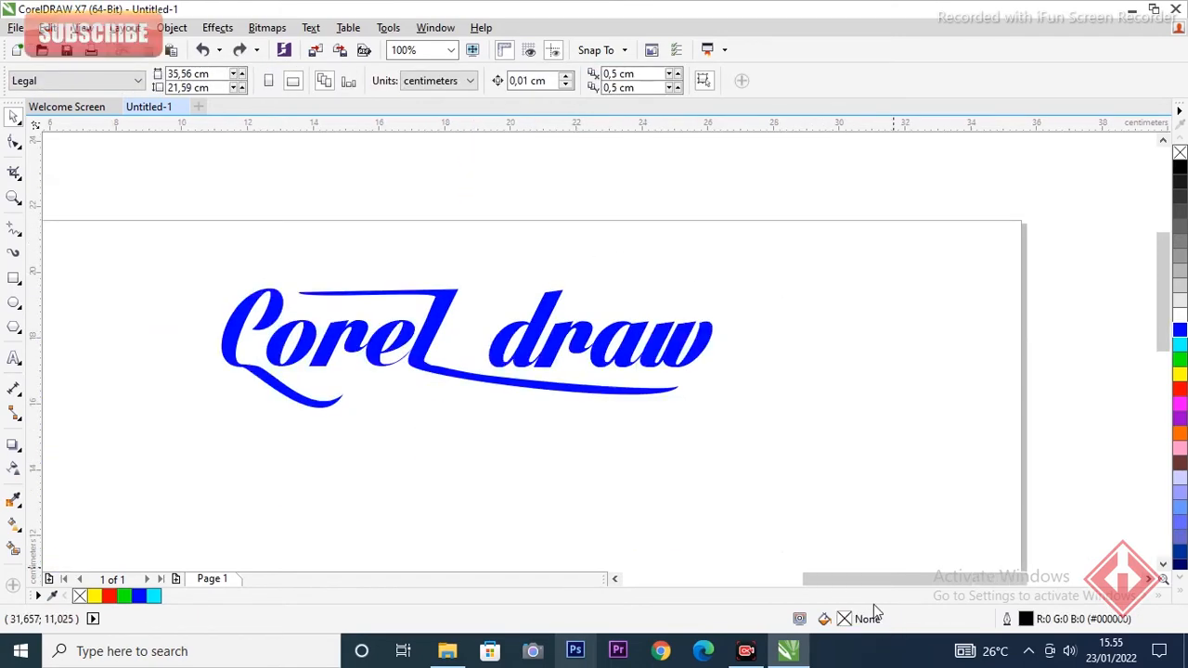
pyautogui.moveTo(864, 580)
pyautogui.mouseDown()
pyautogui.moveTo(844, 579)
pyautogui.moveTo(854, 579)
pyautogui.mouseUp()
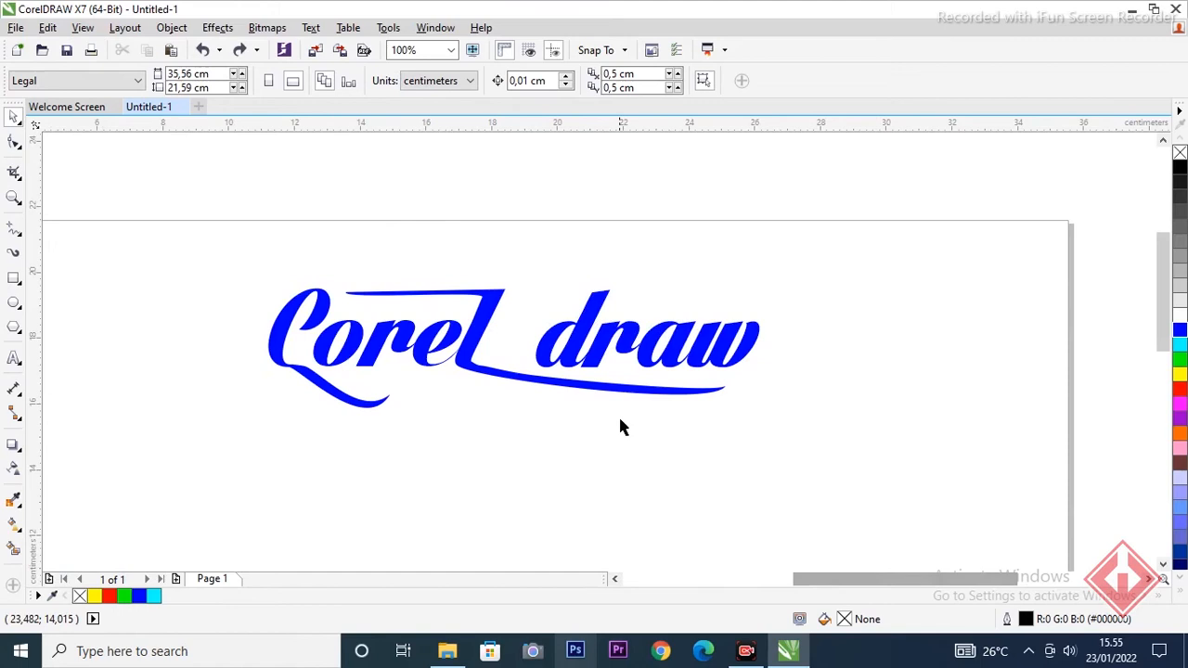
# Step: Give the grouped lettering a blue-to-white fountain fill, trying the elliptical, conical and rectangular types before returning to linear with repeat
pyautogui.click(565, 356)
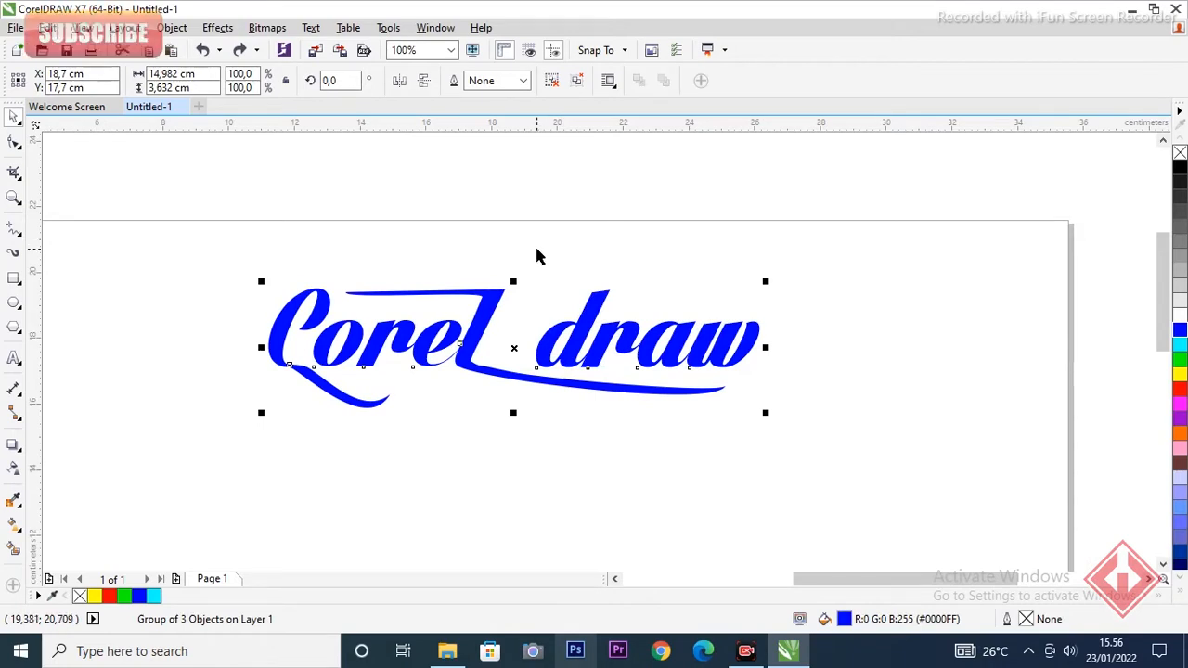
pyautogui.press('F11')
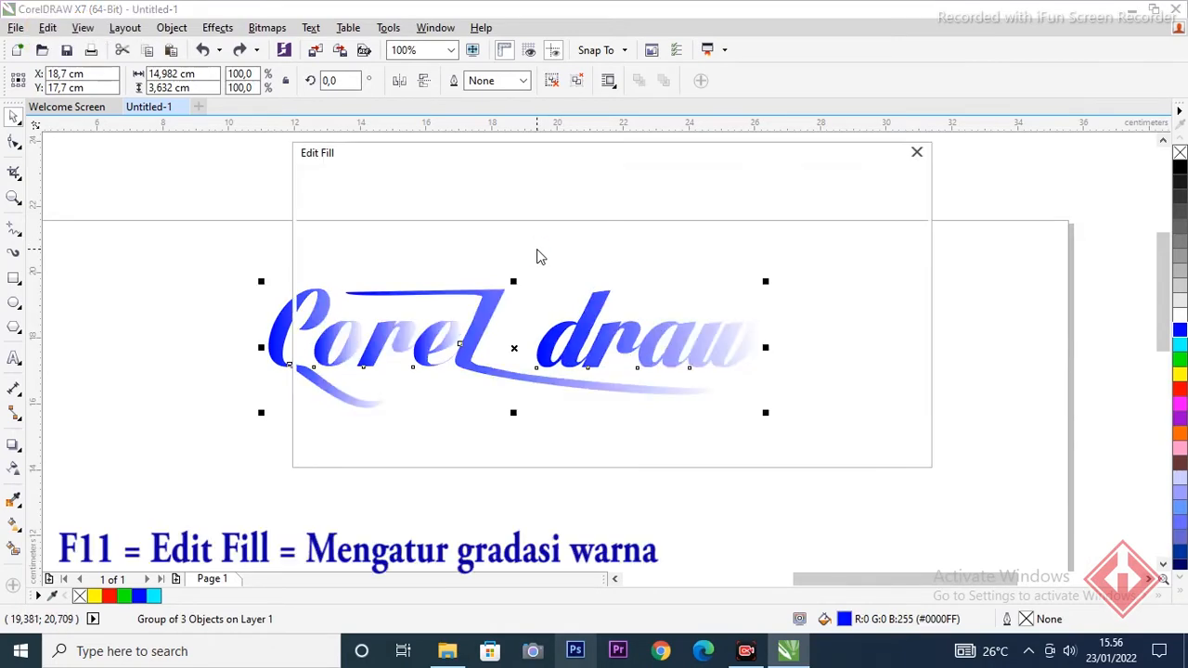
pyautogui.moveTo(515, 163); pyautogui.dragTo(408, 277)
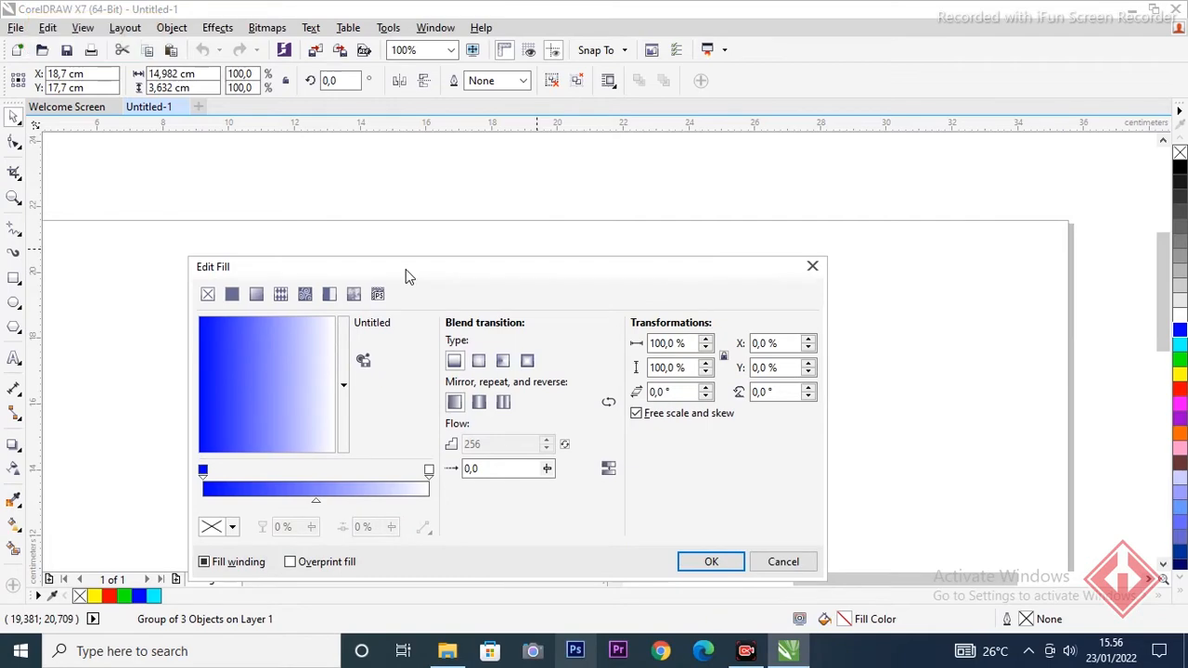
pyautogui.moveTo(406, 269)
pyautogui.mouseDown()
pyautogui.moveTo(396, 210)
pyautogui.moveTo(434, 429)
pyautogui.moveTo(406, 393)
pyautogui.moveTo(910, 112)
pyautogui.moveTo(806, 9)
pyautogui.moveTo(743, 10)
pyautogui.mouseUp()
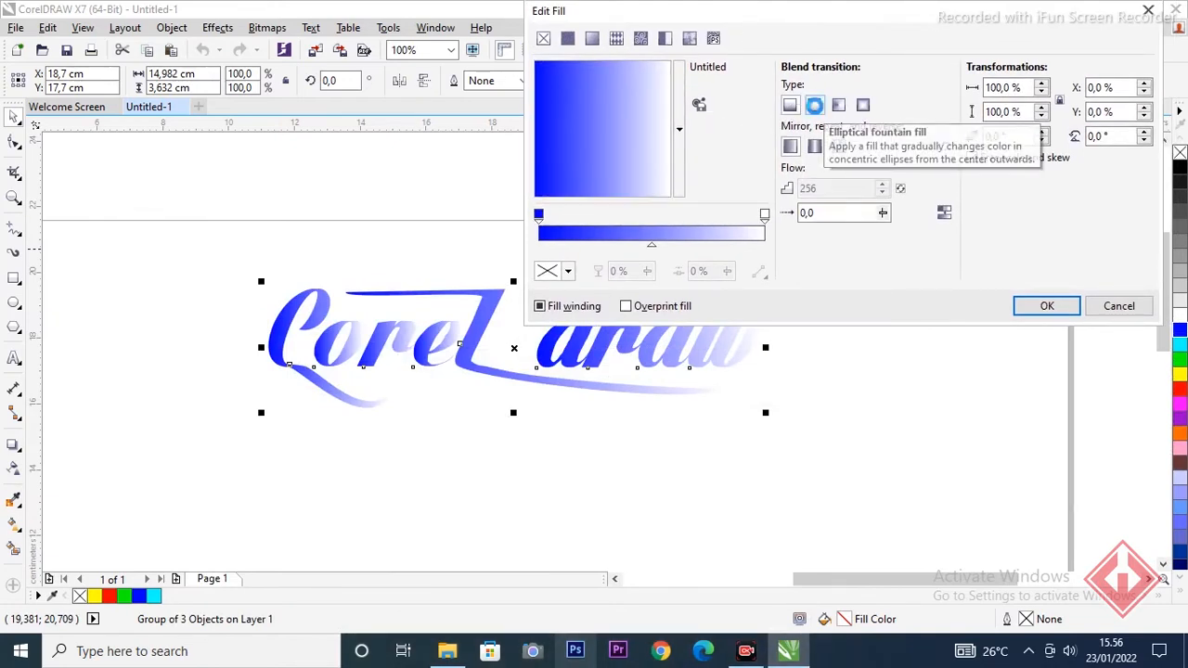
pyautogui.click(815, 106)
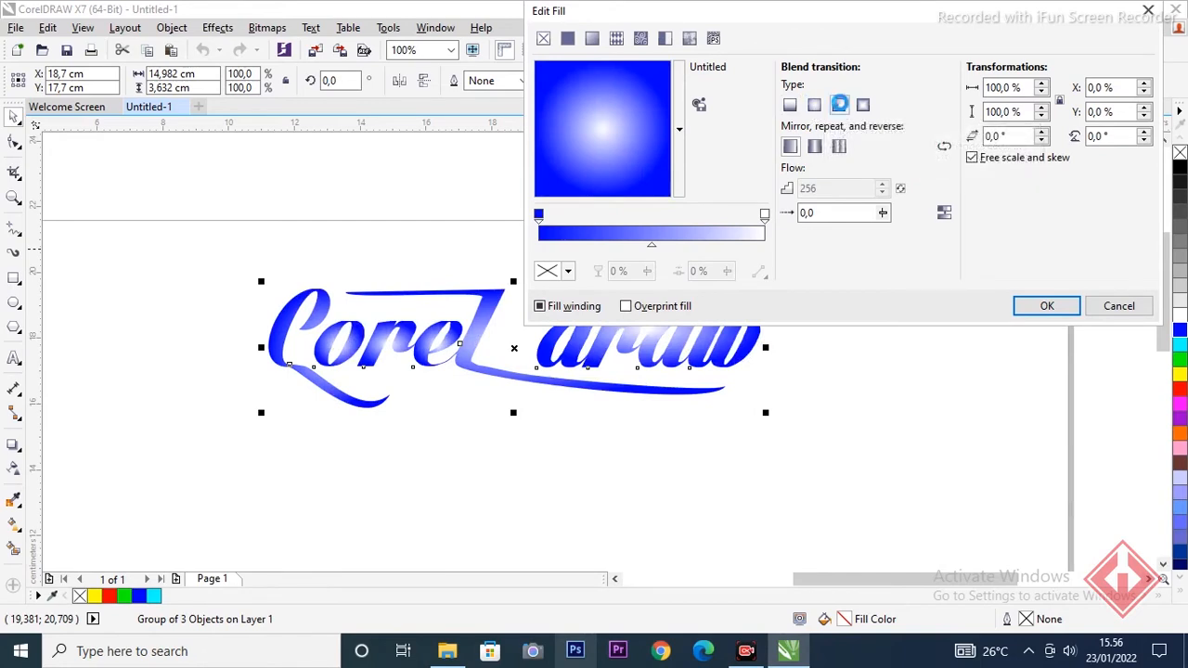
pyautogui.click(838, 106)
pyautogui.click(862, 106)
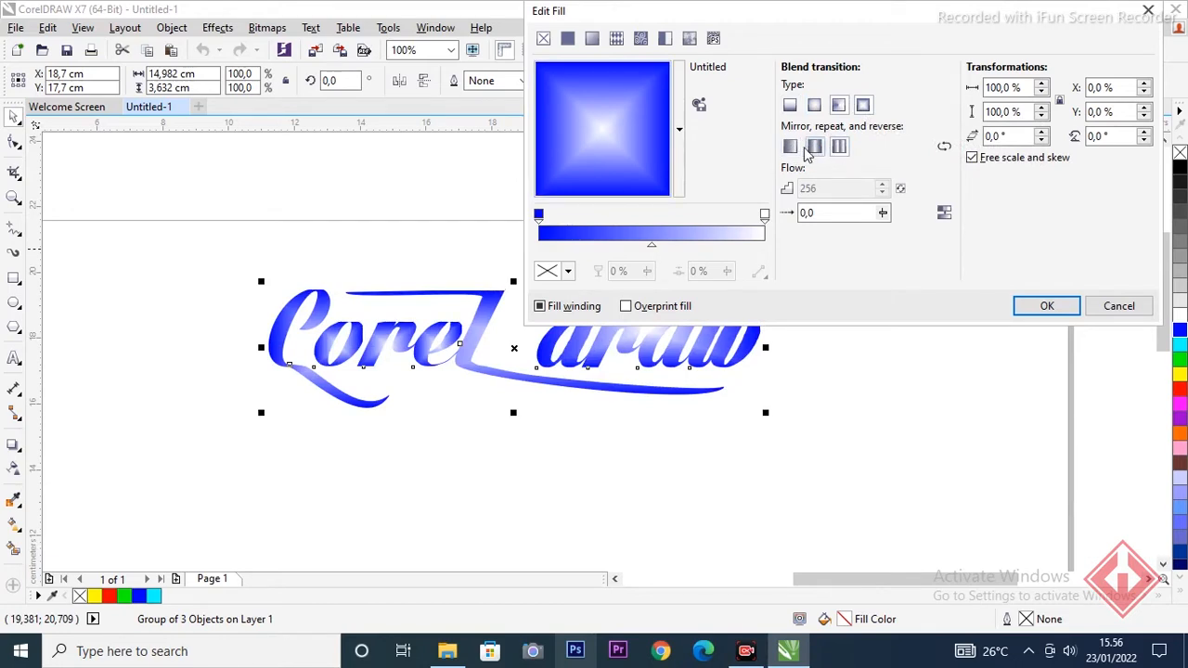
pyautogui.click(790, 105)
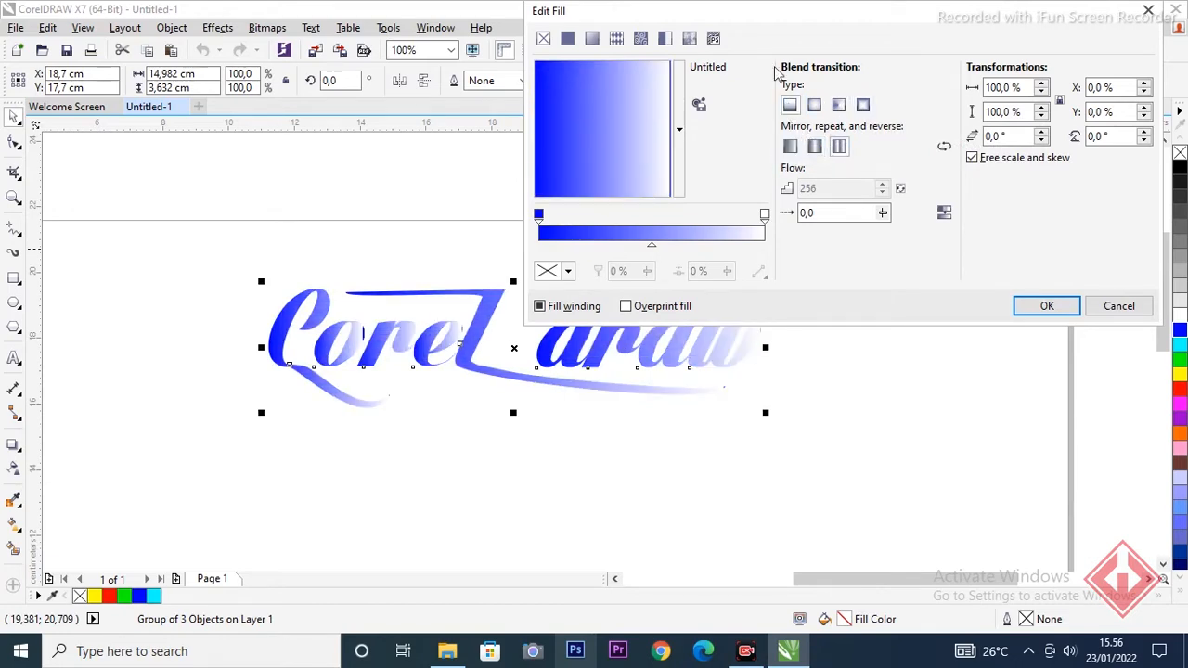
# Step: Rotate the linear gradient to run vertically, change its white end colour to red (#F70808), and apply the fill to the lettering
pyautogui.moveTo(757, 15)
pyautogui.mouseDown()
pyautogui.moveTo(770, 31)
pyautogui.moveTo(773, 15)
pyautogui.mouseUp()
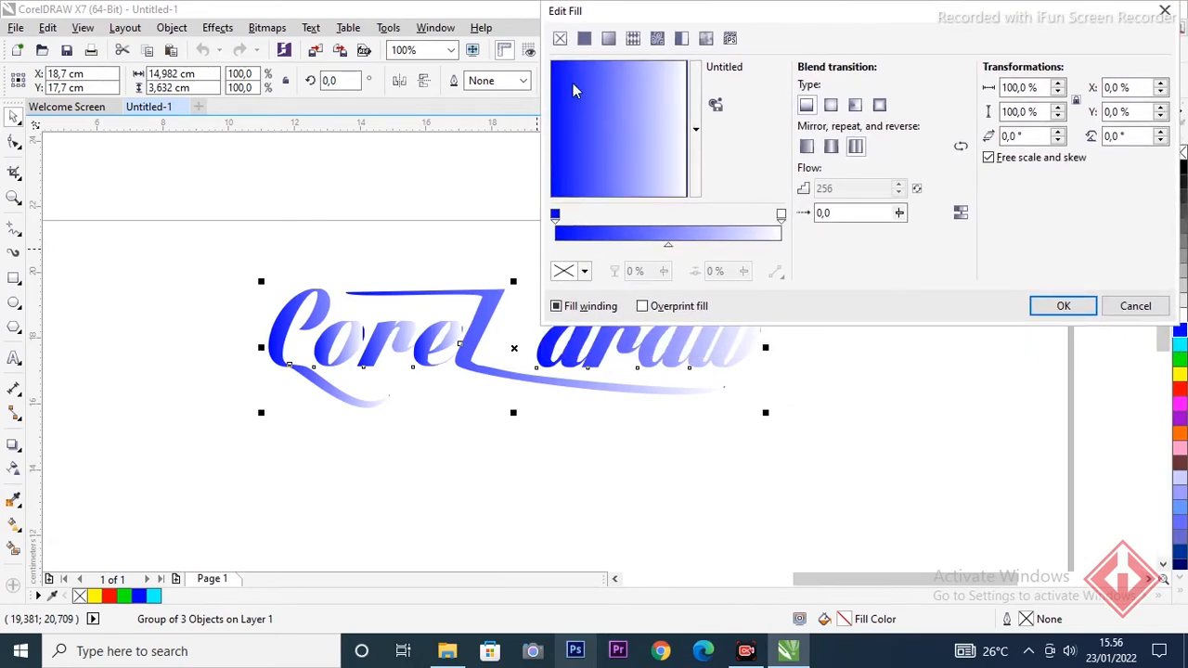
pyautogui.moveTo(579, 81); pyautogui.dragTo(621, 92)
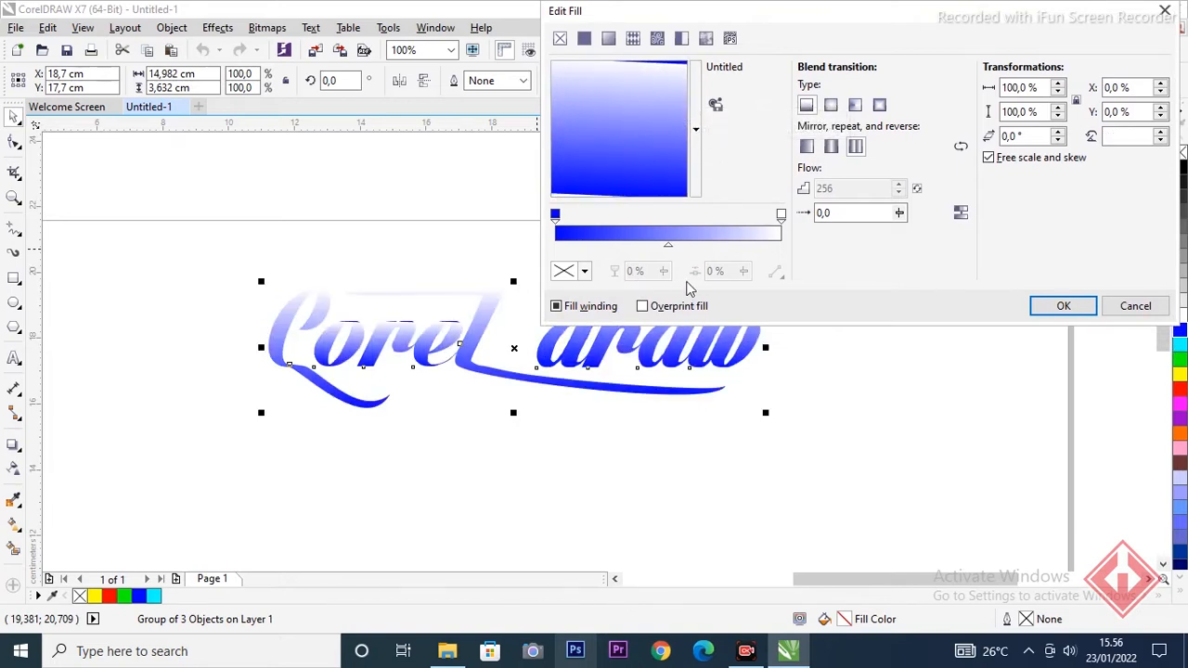
pyautogui.click(781, 215)
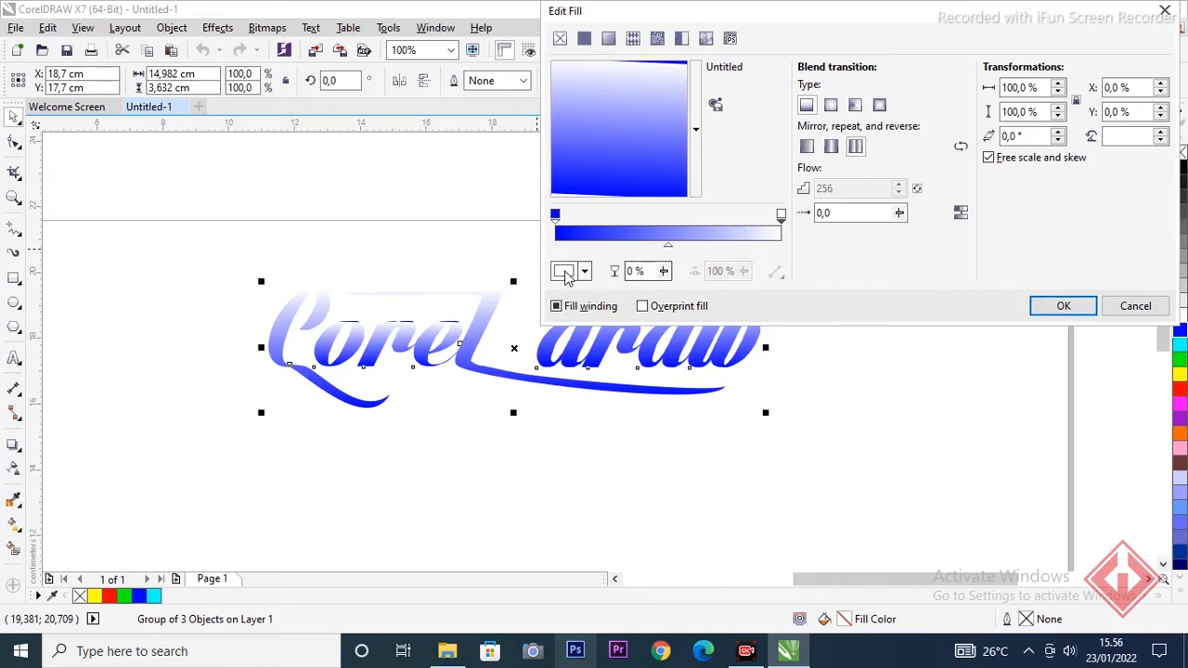
pyautogui.click(565, 271)
pyautogui.click(658, 354)
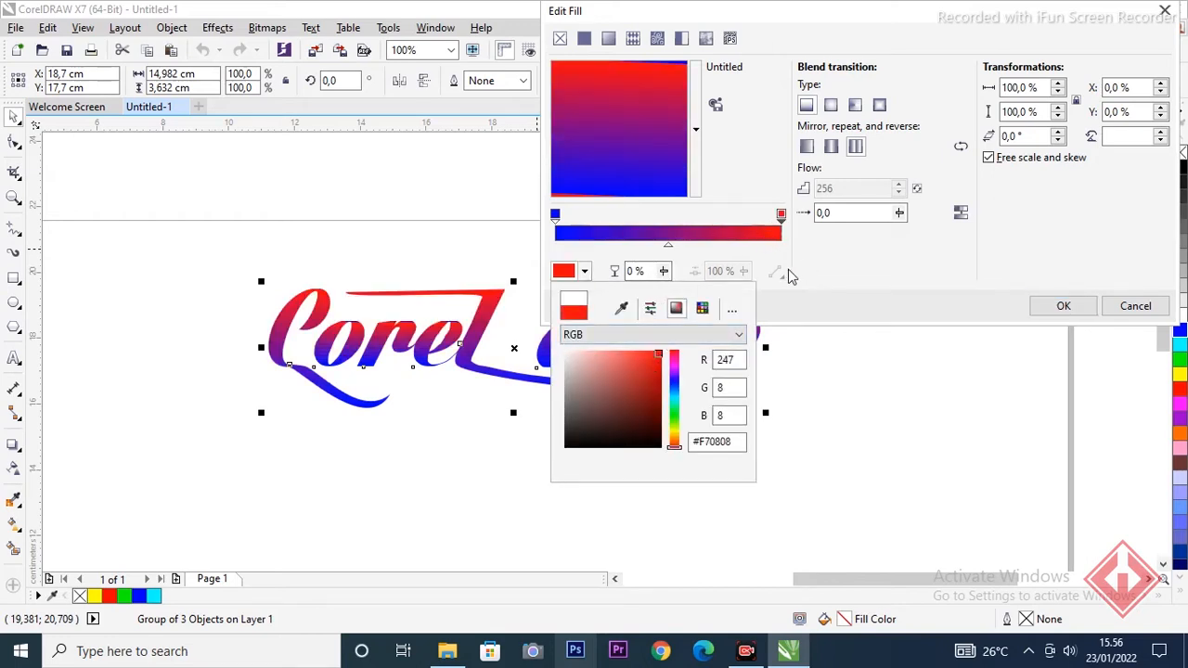
pyautogui.click(828, 248)
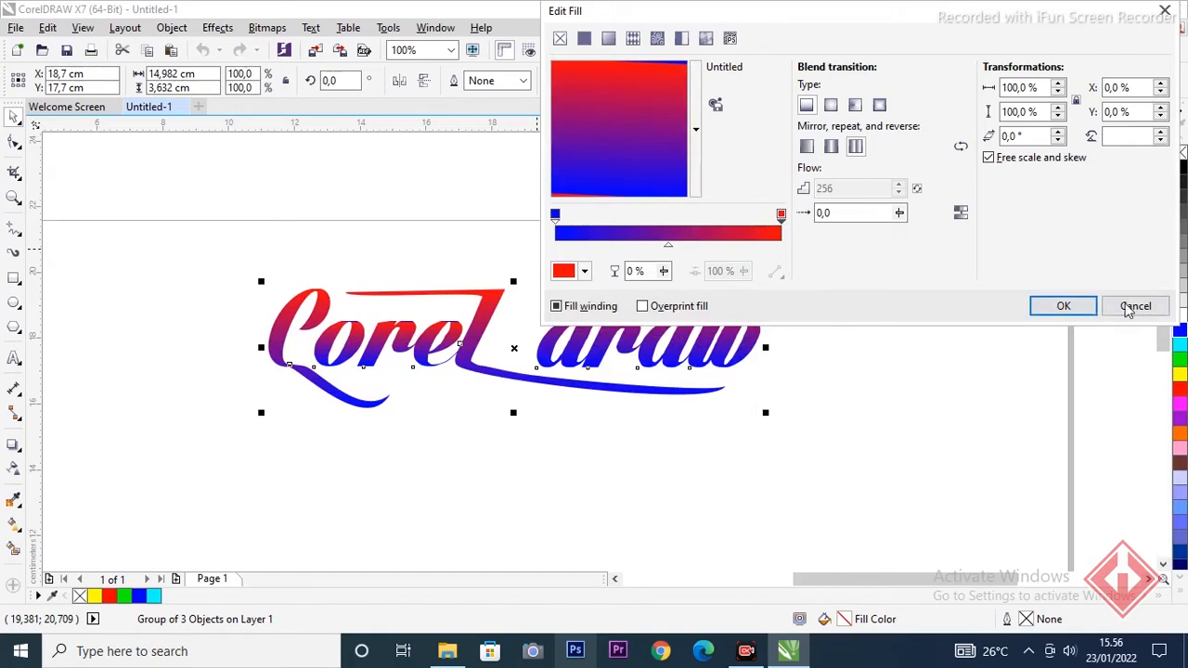
pyautogui.click(1065, 307)
pyautogui.click(930, 354)
pyautogui.scroll(1, 552, 304)
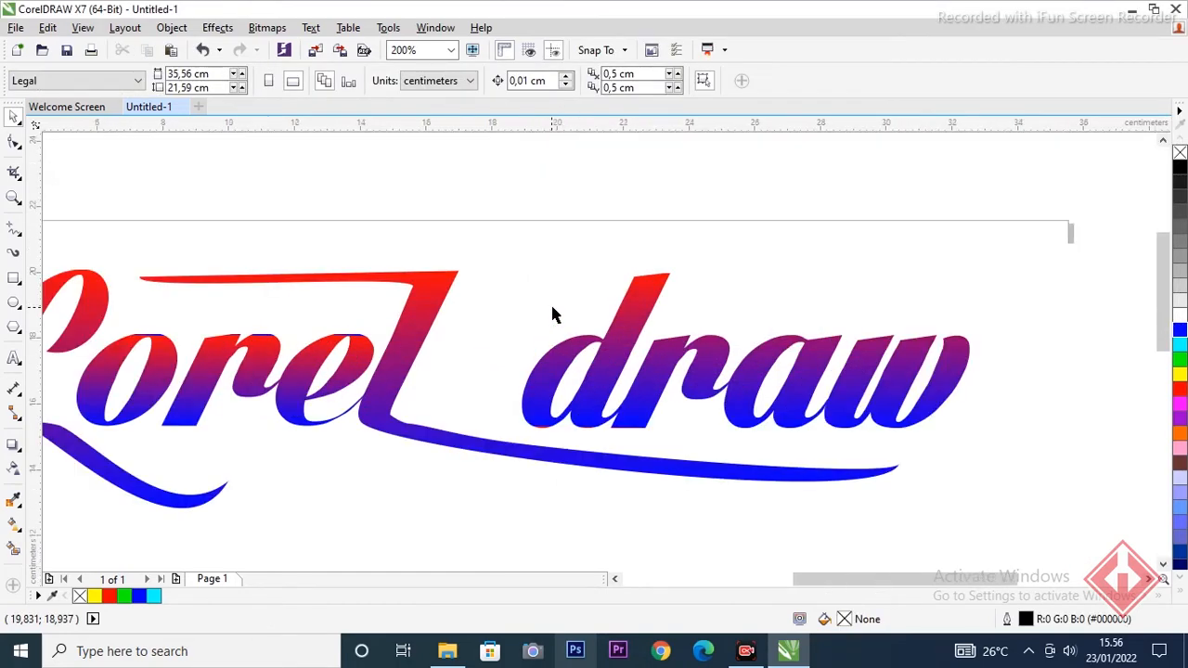
pyautogui.scroll(-2, 551, 304)
pyautogui.scroll(1, 647, 355)
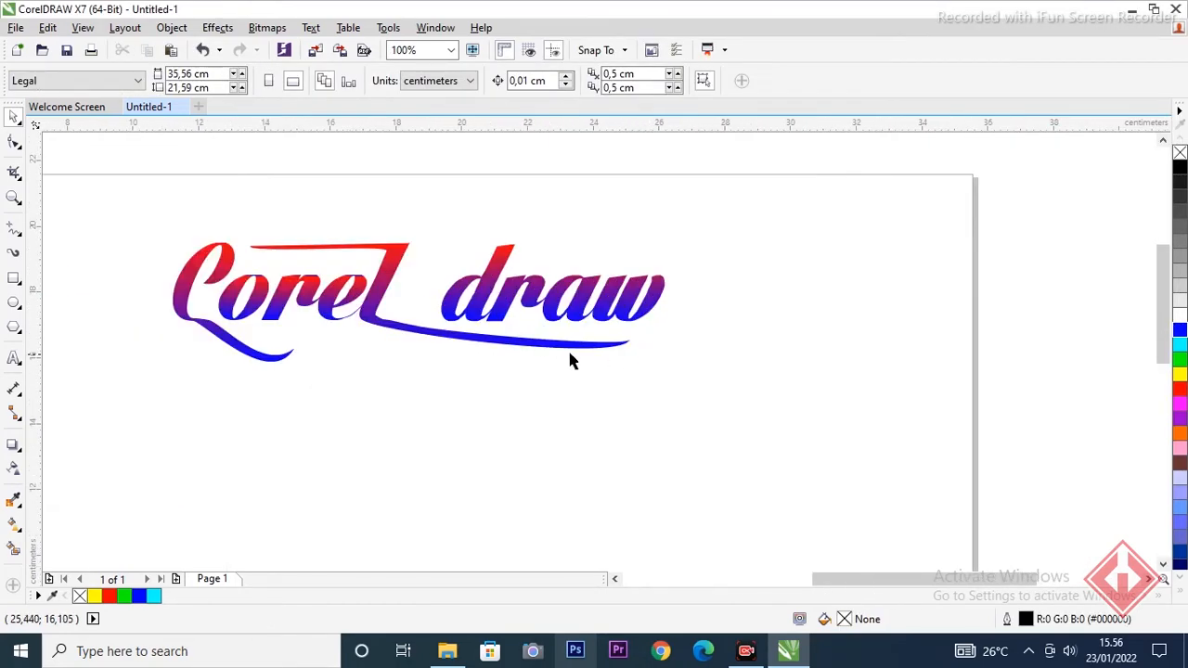
pyautogui.click(372, 290)
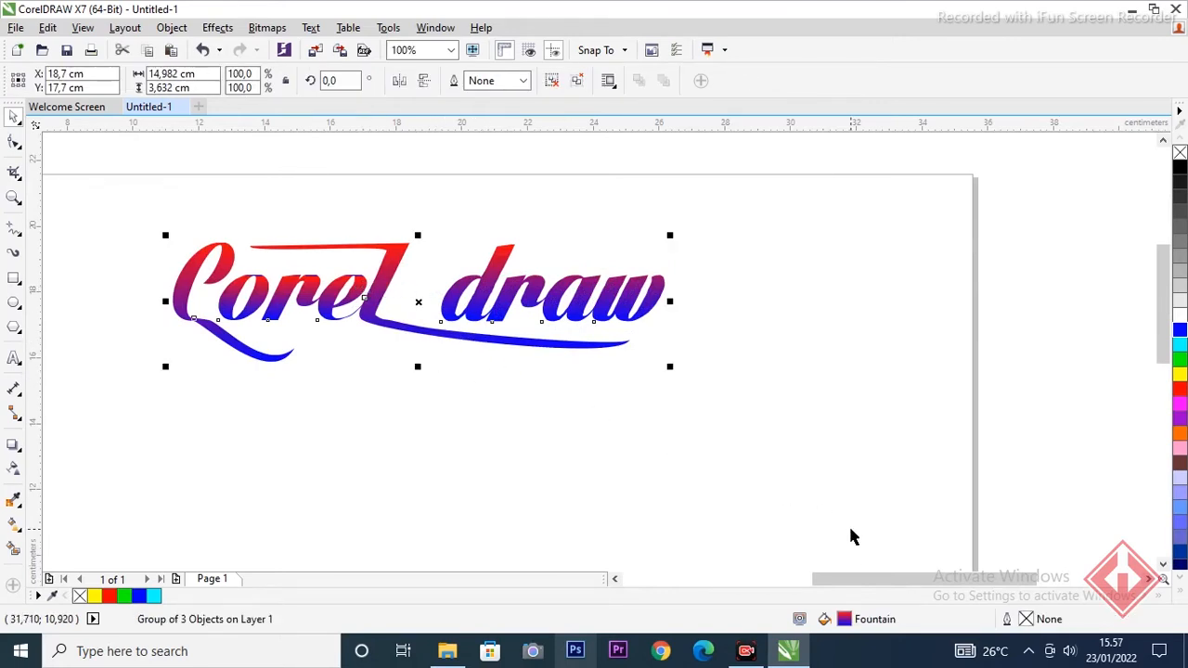
pyautogui.moveTo(856, 582); pyautogui.dragTo(845, 581)
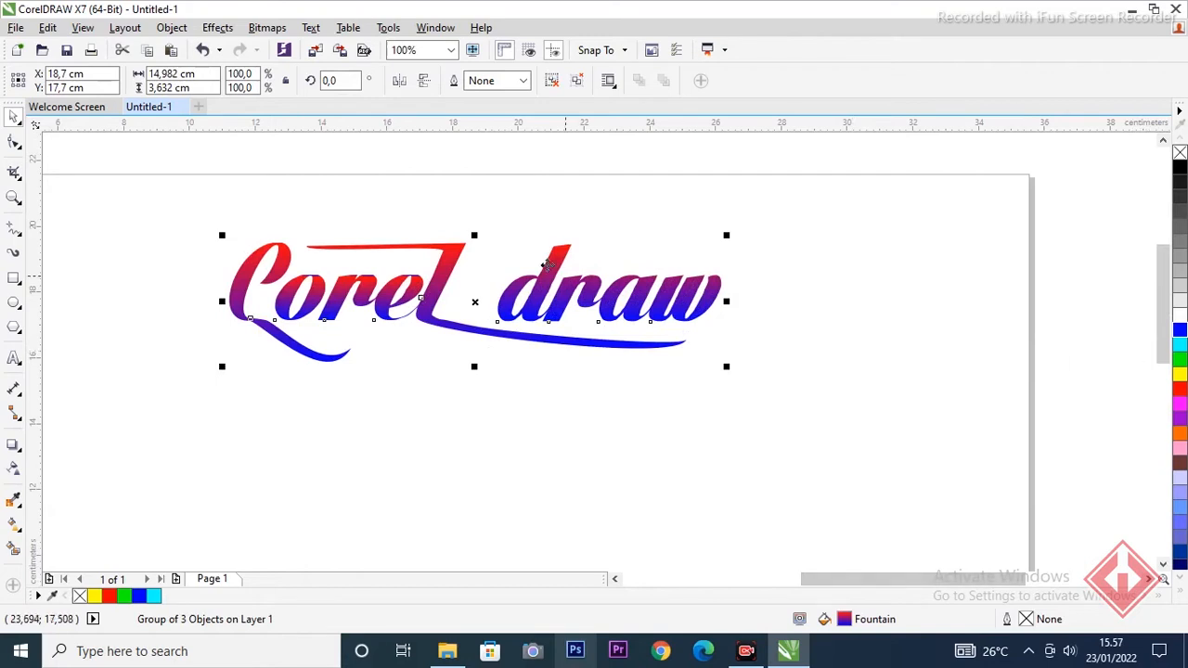
pyautogui.scroll(1, 433, 196)
pyautogui.moveTo(859, 587); pyautogui.dragTo(827, 578)
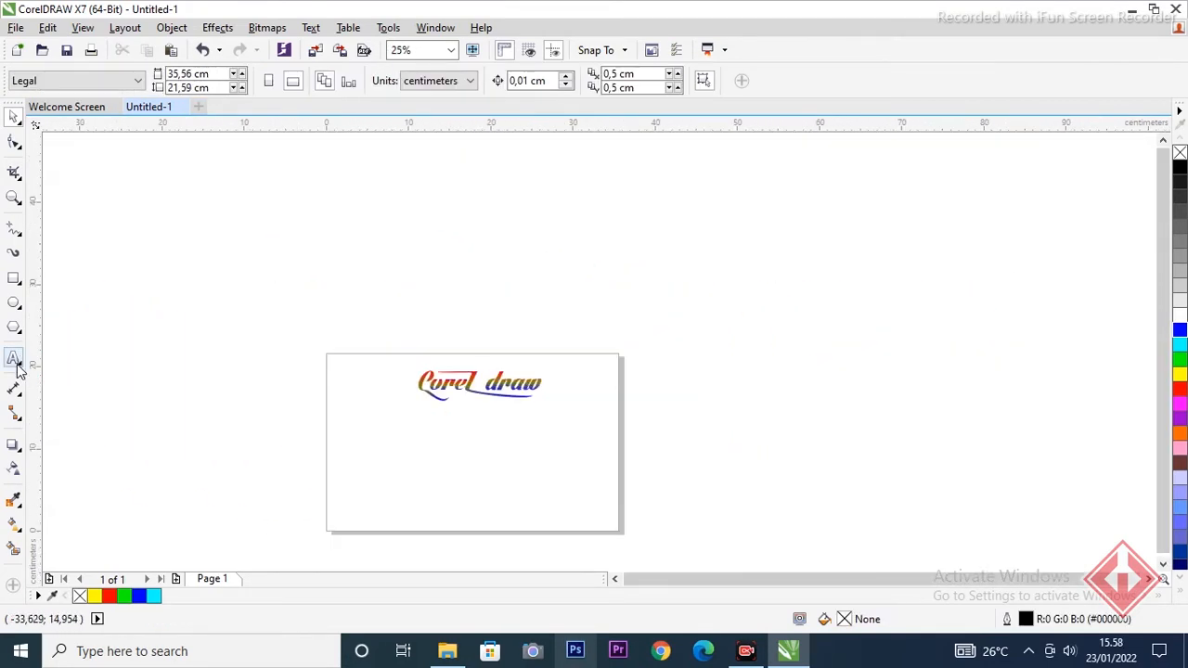
# Step: Add the artistic text "sdfsgdhgfdhfdhgfh" in 24 pt Arial below the "Corel draw" lettering
pyautogui.click(16, 365)
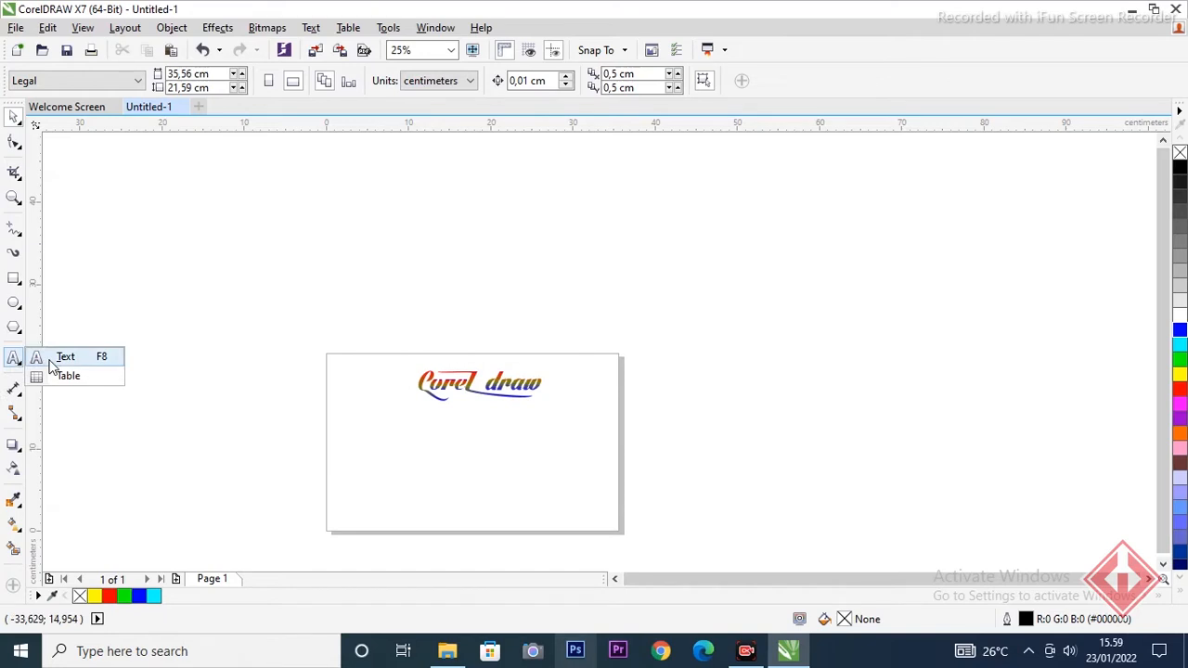
pyautogui.click(52, 360)
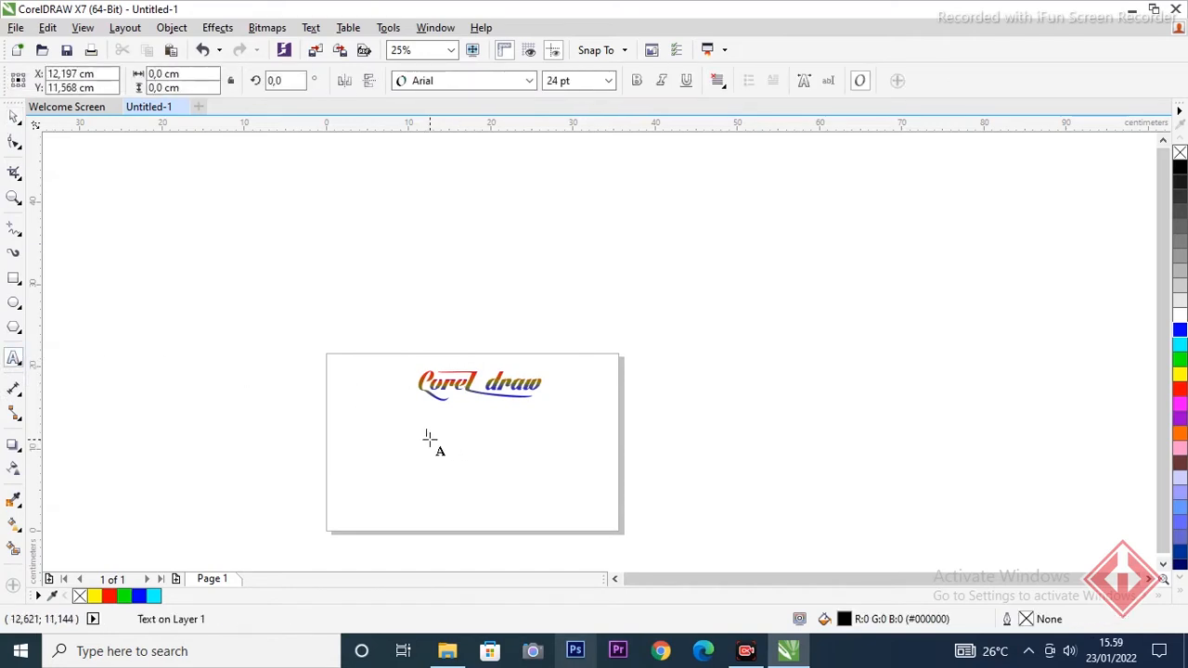
pyautogui.write('sgfs')
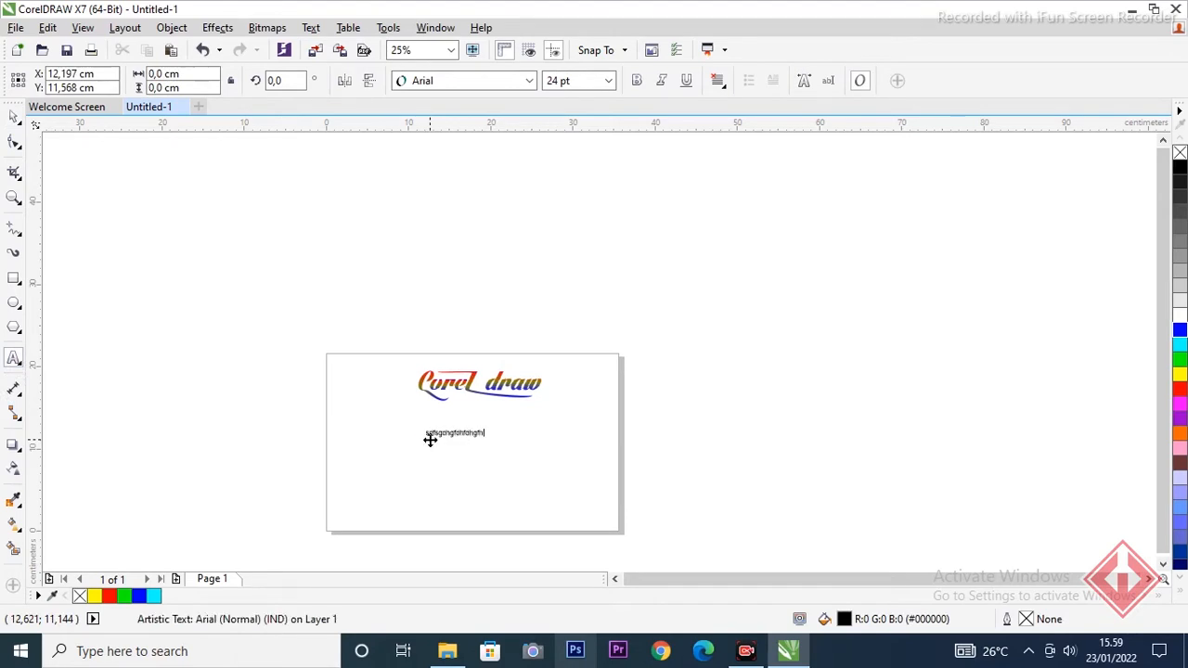
pyautogui.scroll(3, 459, 450)
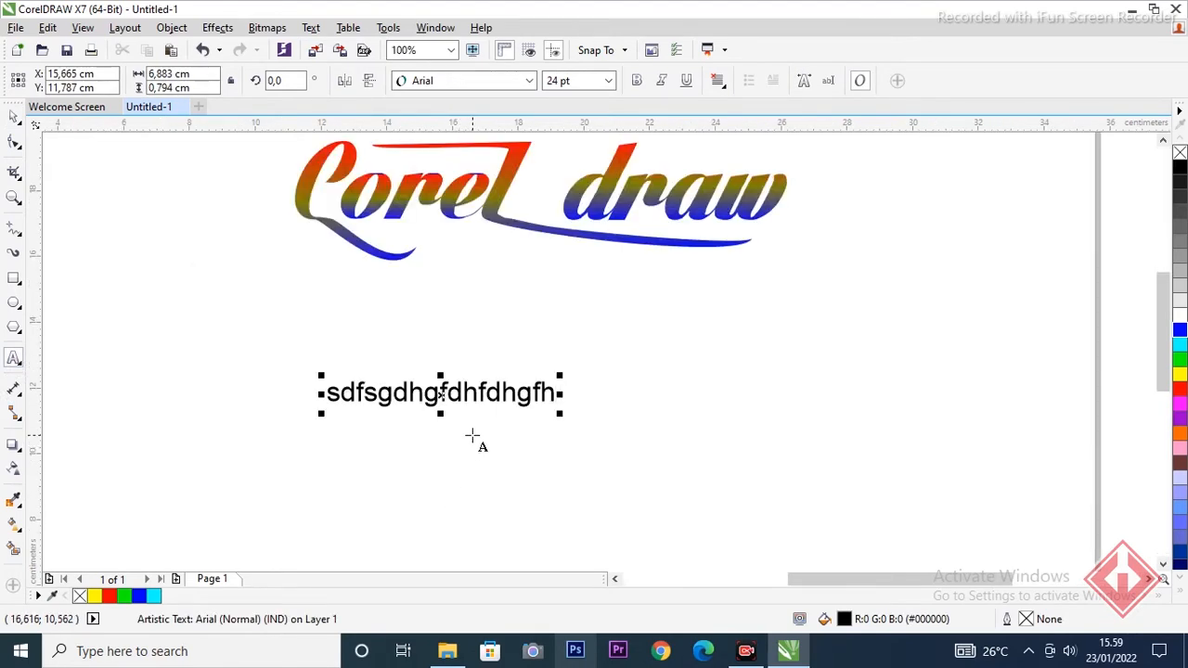
# Step: Draw a paragraph text frame about 10.8 by 6 cm beside the artistic text and enter a first line of random filler letters
pyautogui.click(437, 453)
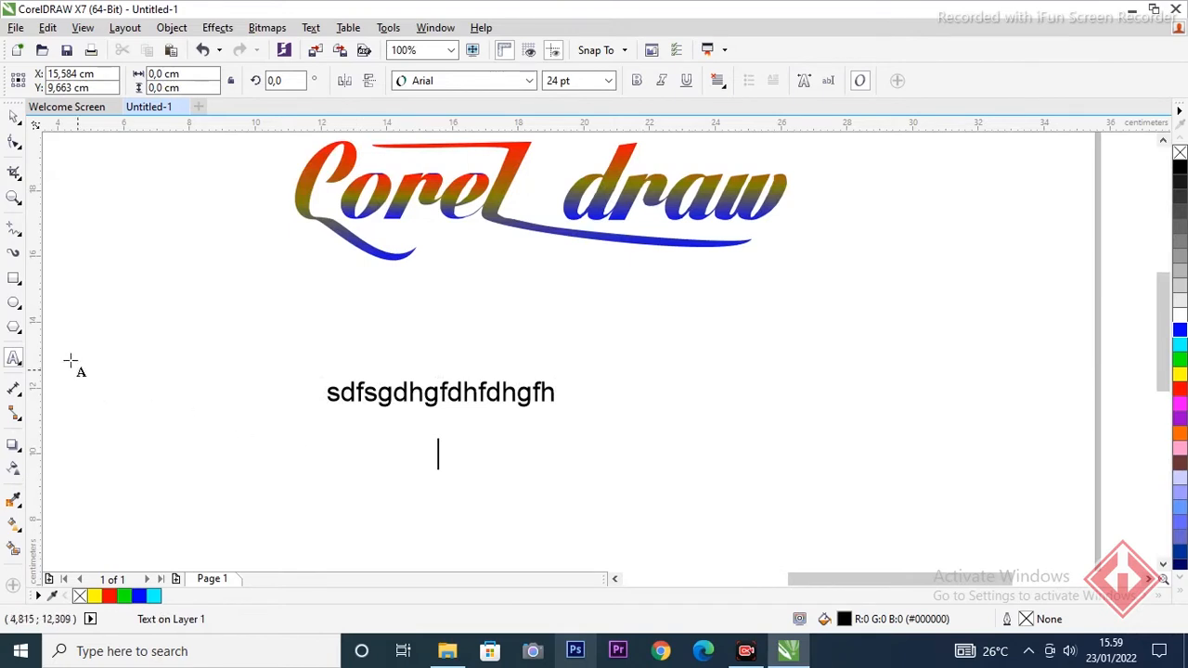
pyautogui.click(20, 368)
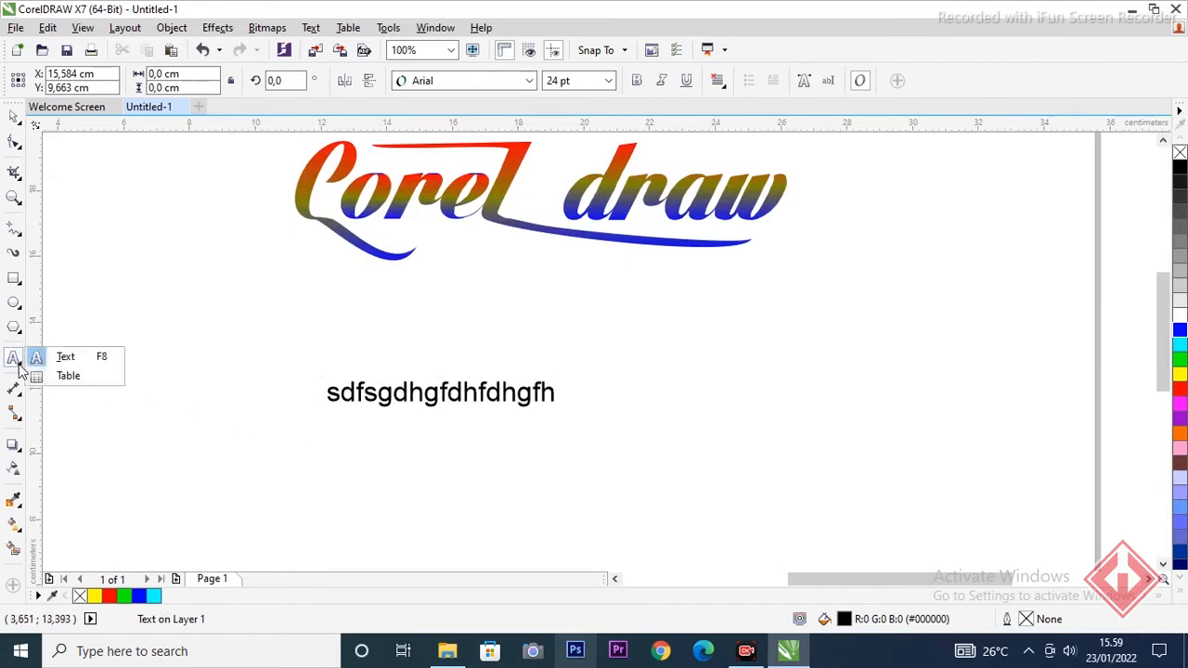
pyautogui.click(67, 358)
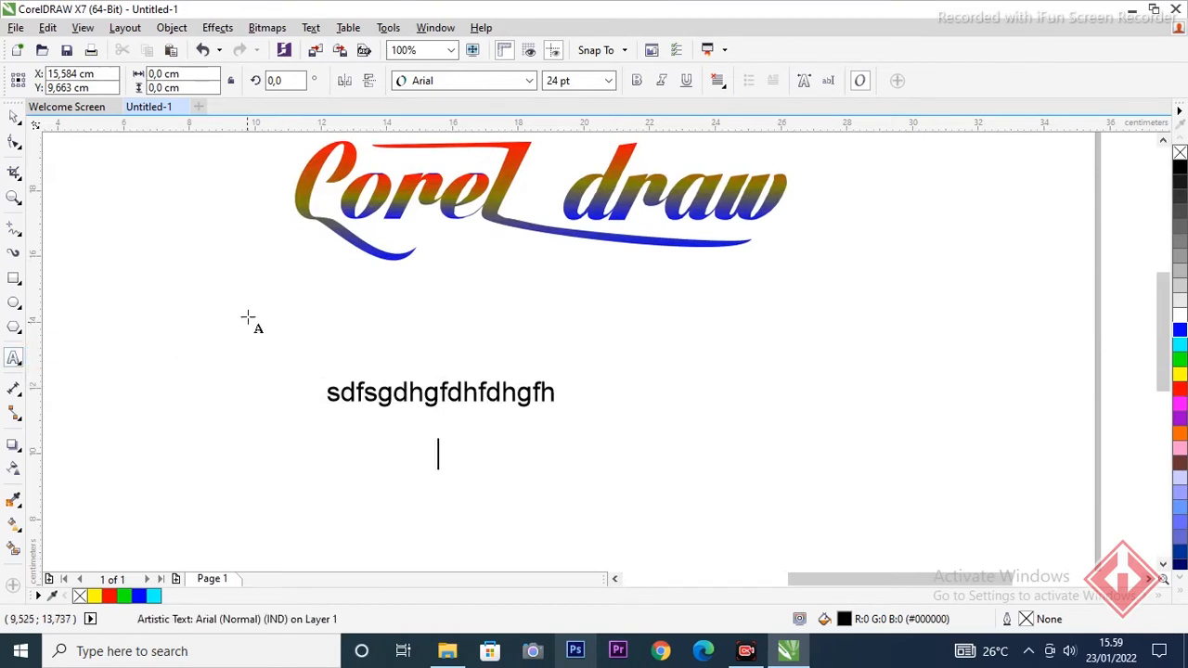
pyautogui.moveTo(598, 286); pyautogui.dragTo(954, 483)
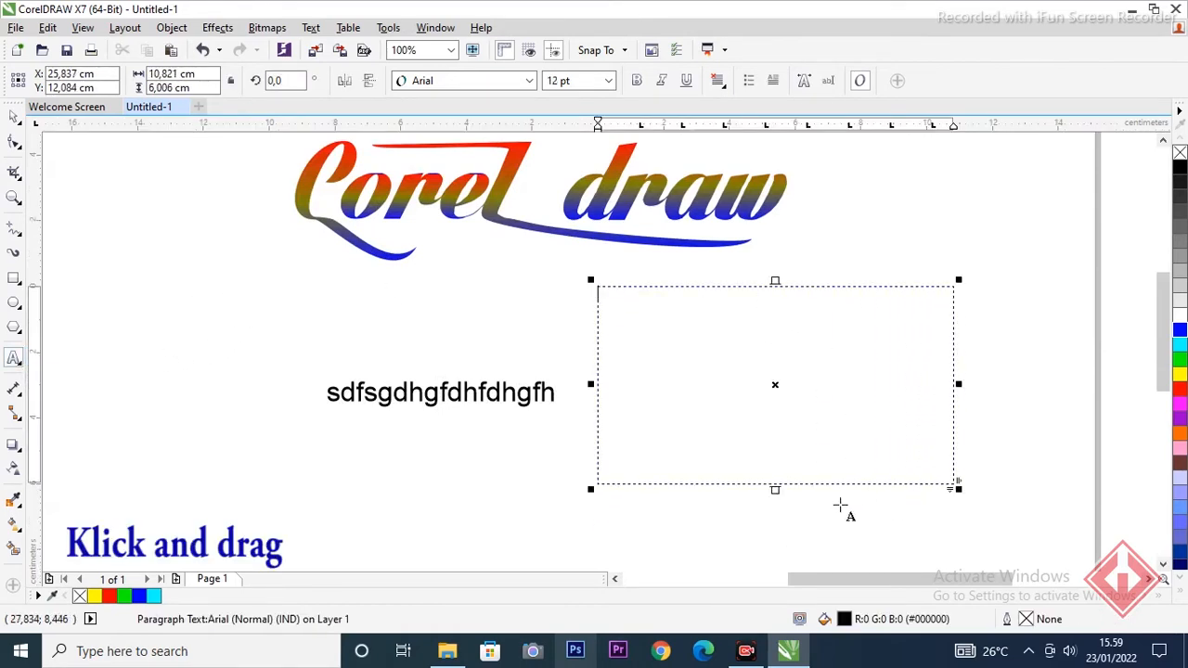
pyautogui.write('hg')
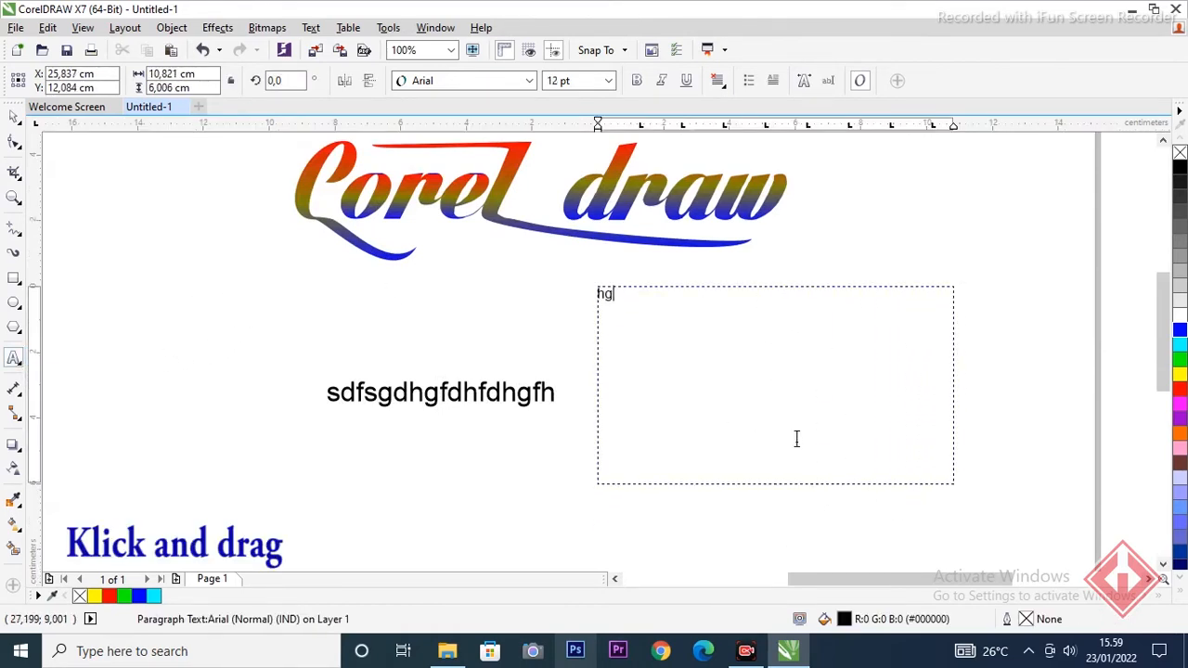
pyautogui.write('fdhgfdhgfdhgdgfdgfdgfd')
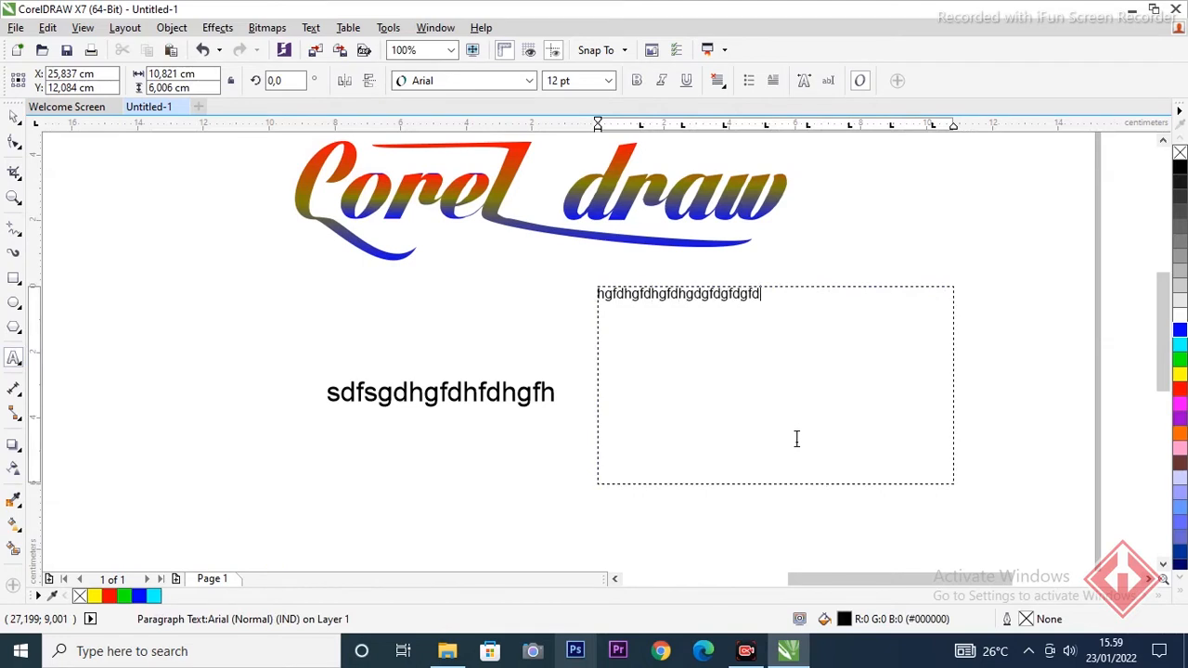
pyautogui.write('gfdvjhfhjgvfhjg')
# Step: Continue the paragraph text with more random filler letters so that it wraps over several lines inside the frame
pyautogui.click(610, 314)
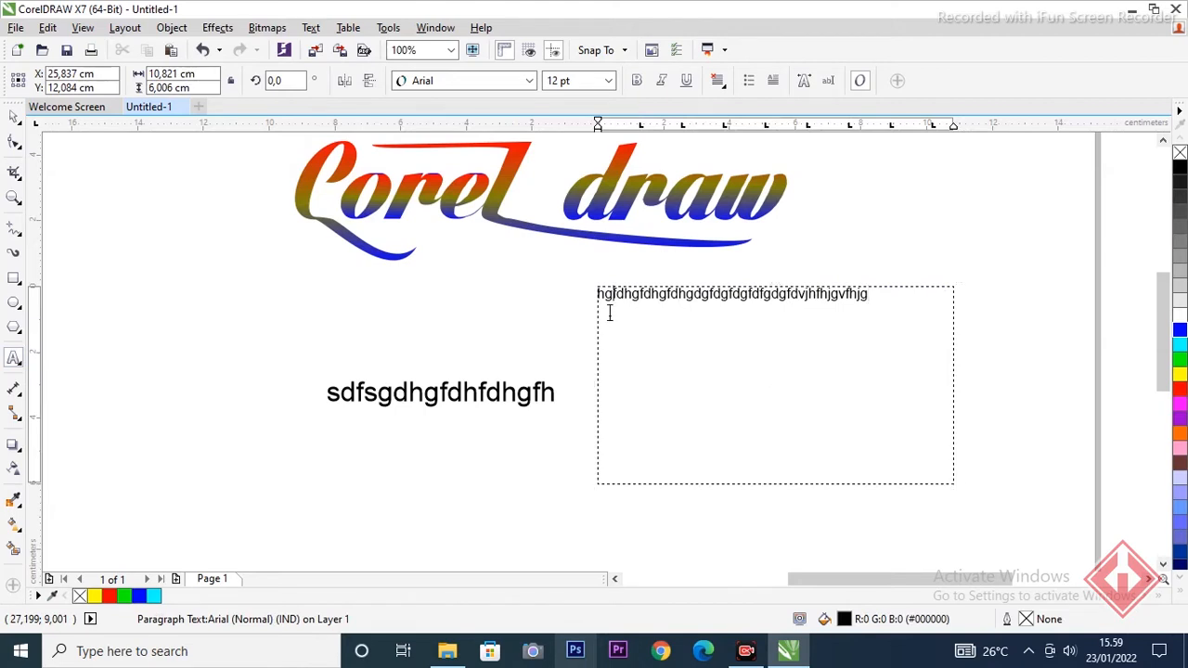
pyautogui.click(874, 295)
pyautogui.write('hgvfhgfghfgfdhgfdhgfdhgfdhgfdhgf')
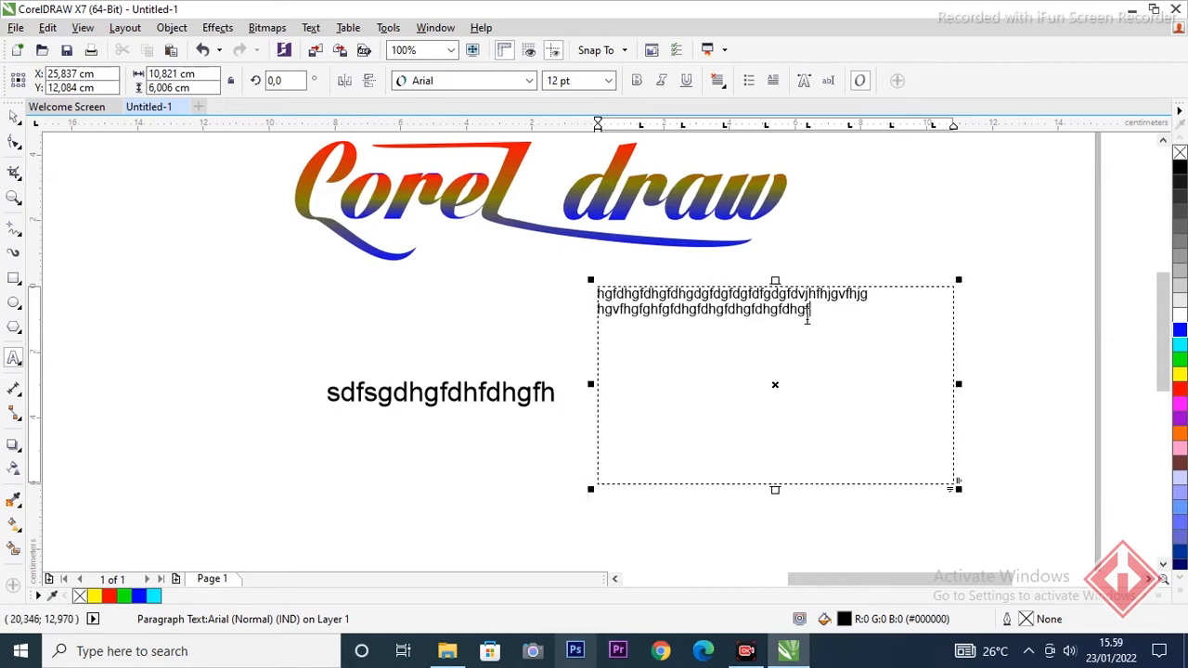
pyautogui.write('fvhgfdhgfdhgfdgfd')
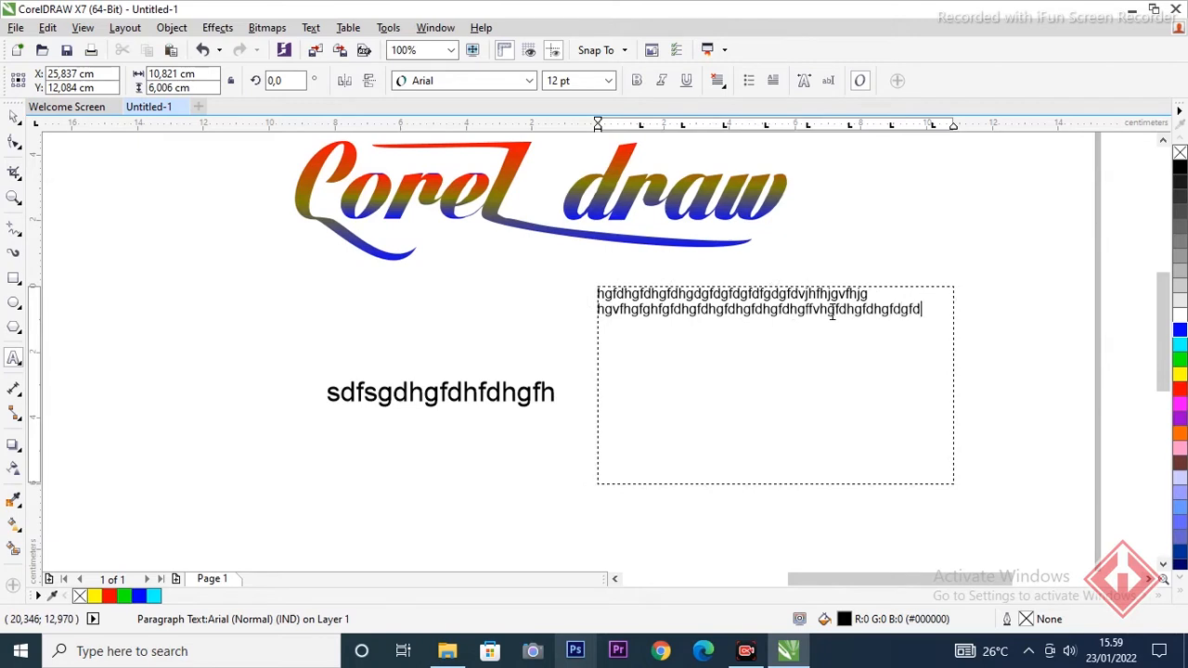
pyautogui.write('fhjfhjfhgfvhjgfghfhvgfhgfvhjgfdhj')
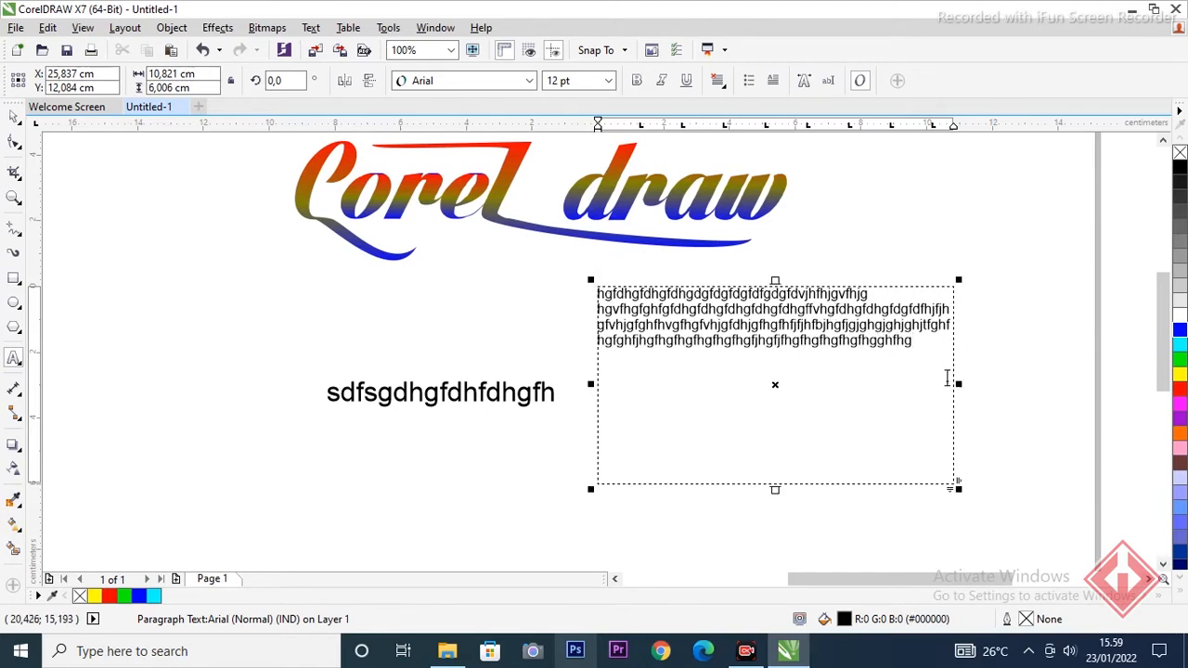
pyautogui.click(924, 350)
pyautogui.write('vfhgfh')
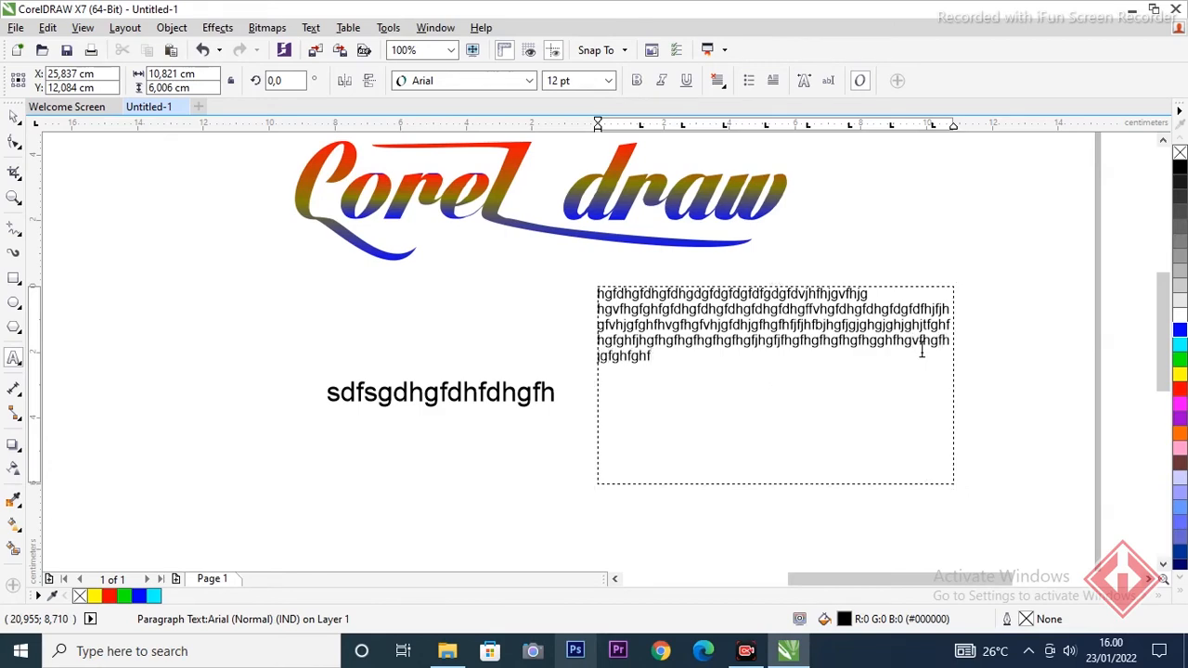
# Step: Draw a paragraph text frame about 18.4 by 6.6 cm below the artistic text and enter a line of random filler letters
pyautogui.scroll(-2, 914, 506)
pyautogui.scroll(2, 819, 524)
pyautogui.moveTo(1162, 355); pyautogui.dragTo(1162, 377)
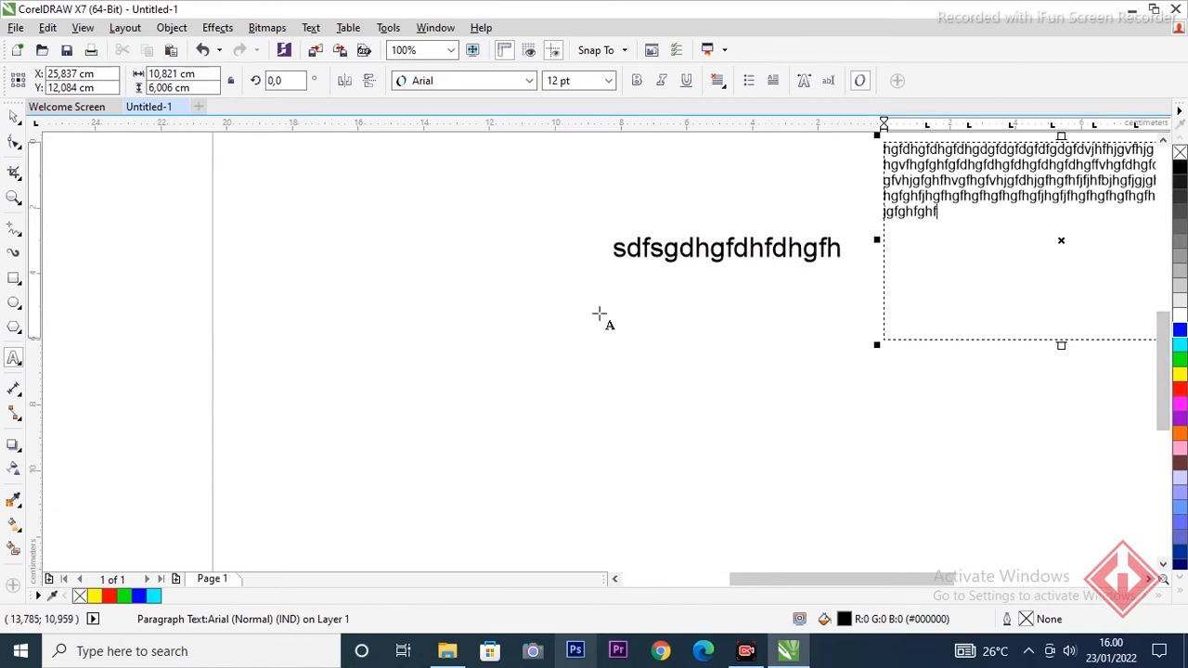
pyautogui.click(21, 365)
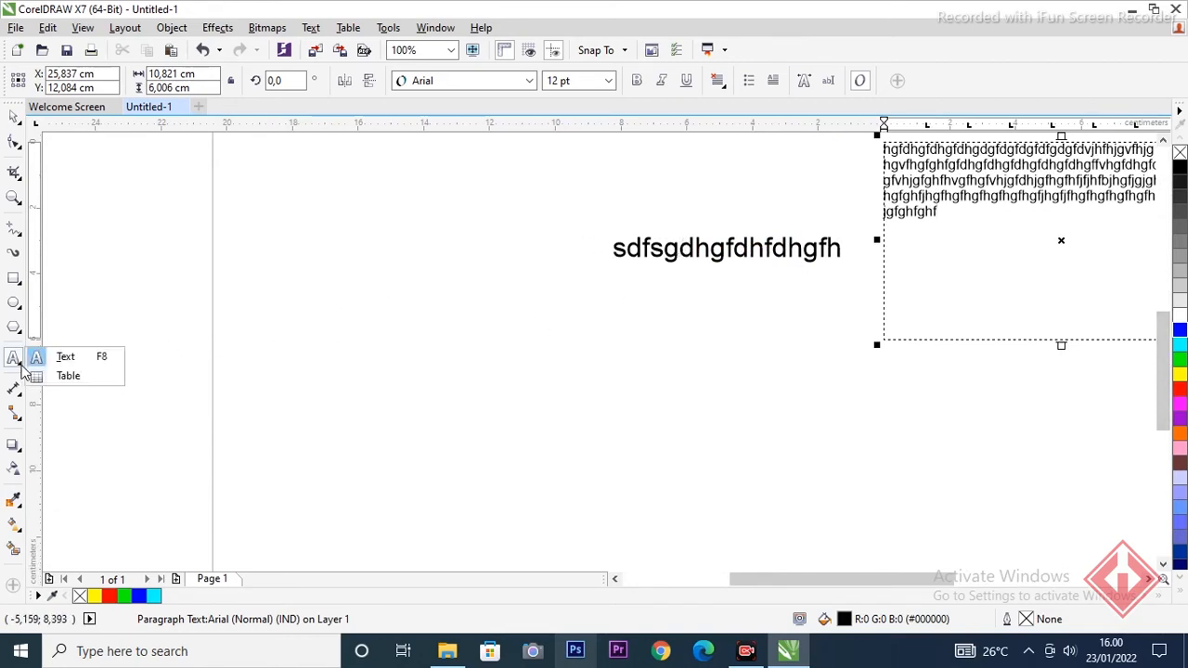
pyautogui.click(68, 360)
pyautogui.moveTo(256, 322); pyautogui.dragTo(861, 521)
pyautogui.click(275, 318)
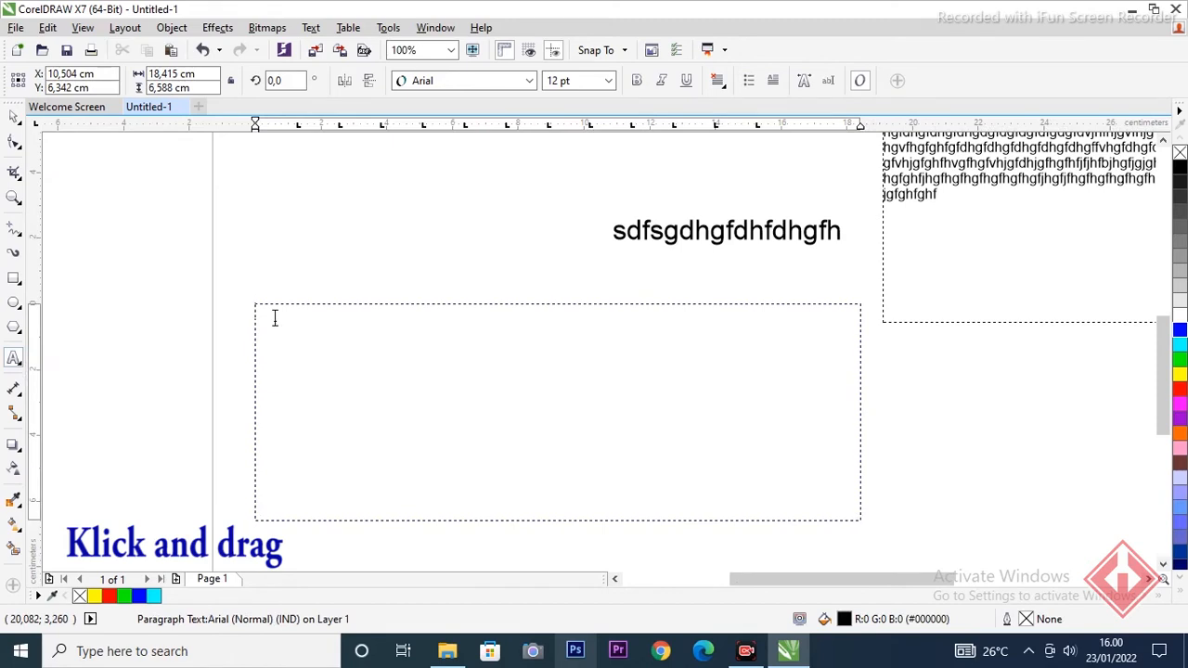
pyautogui.write('vtytytfyjtf')
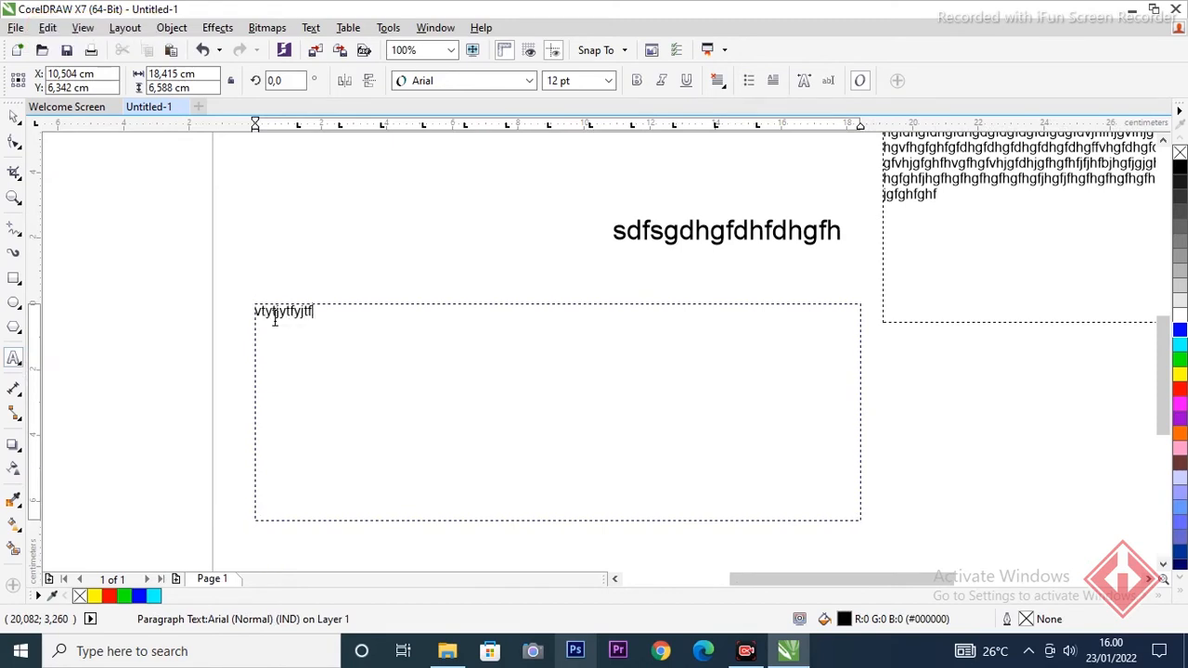
pyautogui.write('yjfvyj ngbytuytuy ')
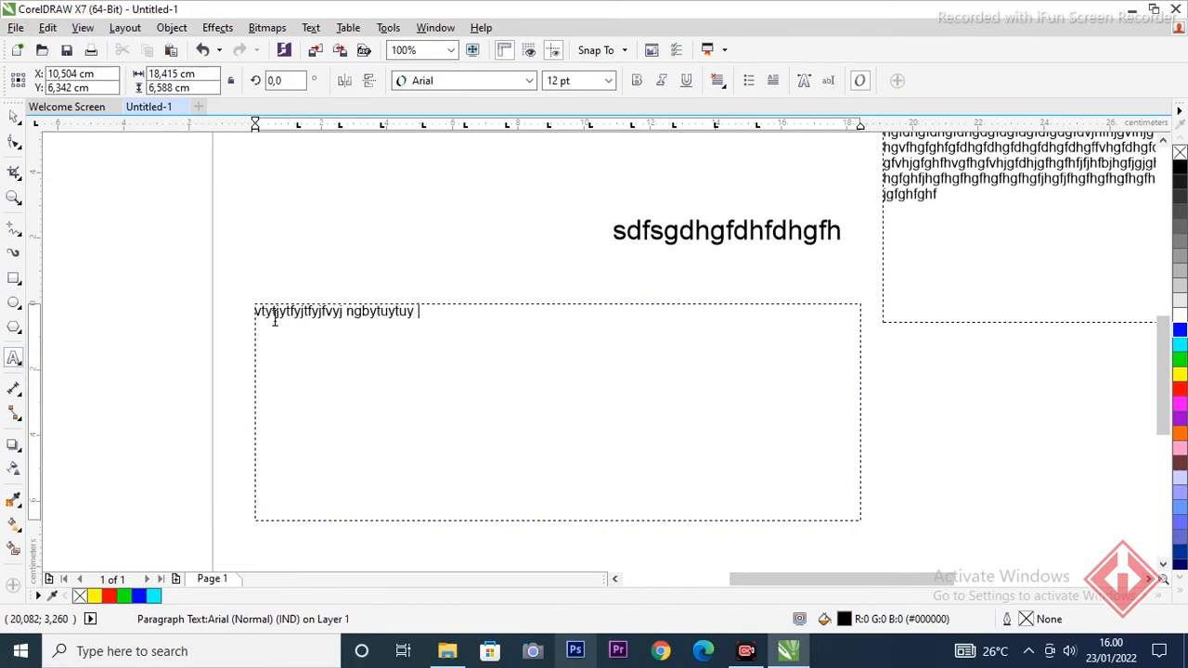
pyautogui.write('gbkgbkjgjg')
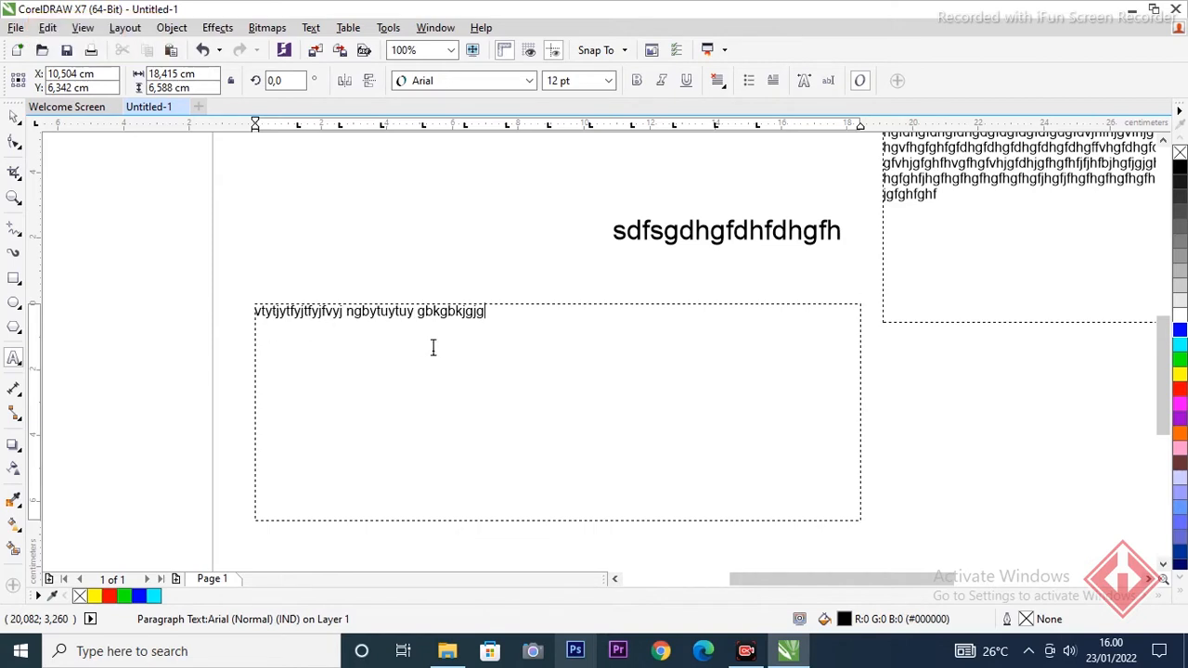
# Step: Select the lettering and all the text objects on and around the page and delete them
pyautogui.press('Escape')
pyautogui.press('Escape')
pyautogui.scroll(-3, 812, 408)
pyautogui.moveTo(609, 238); pyautogui.dragTo(941, 459)
pyautogui.click(867, 491)
pyautogui.moveTo(586, 258); pyautogui.dragTo(1101, 558)
pyautogui.press('Delete')
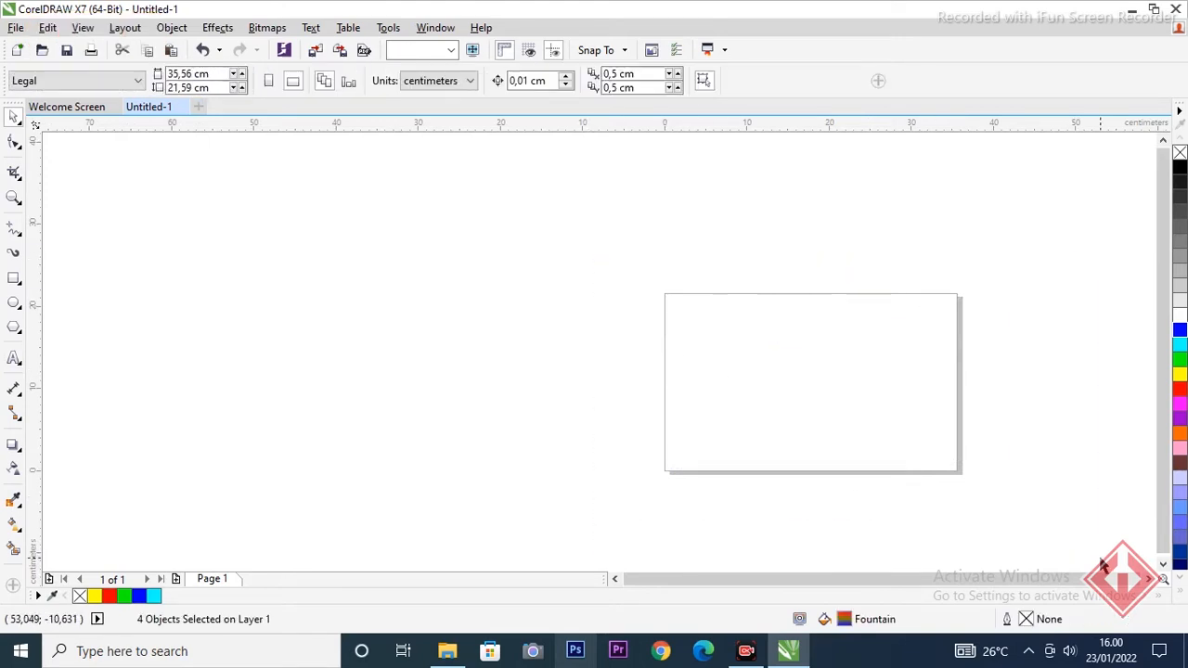
# Step: Draw a table of 3 rows and 4 columns about 29.3 by 14.9 cm and centre it roughly on the page
pyautogui.hscroll(-2, 612, 563)
pyautogui.click(19, 363)
pyautogui.click(68, 376)
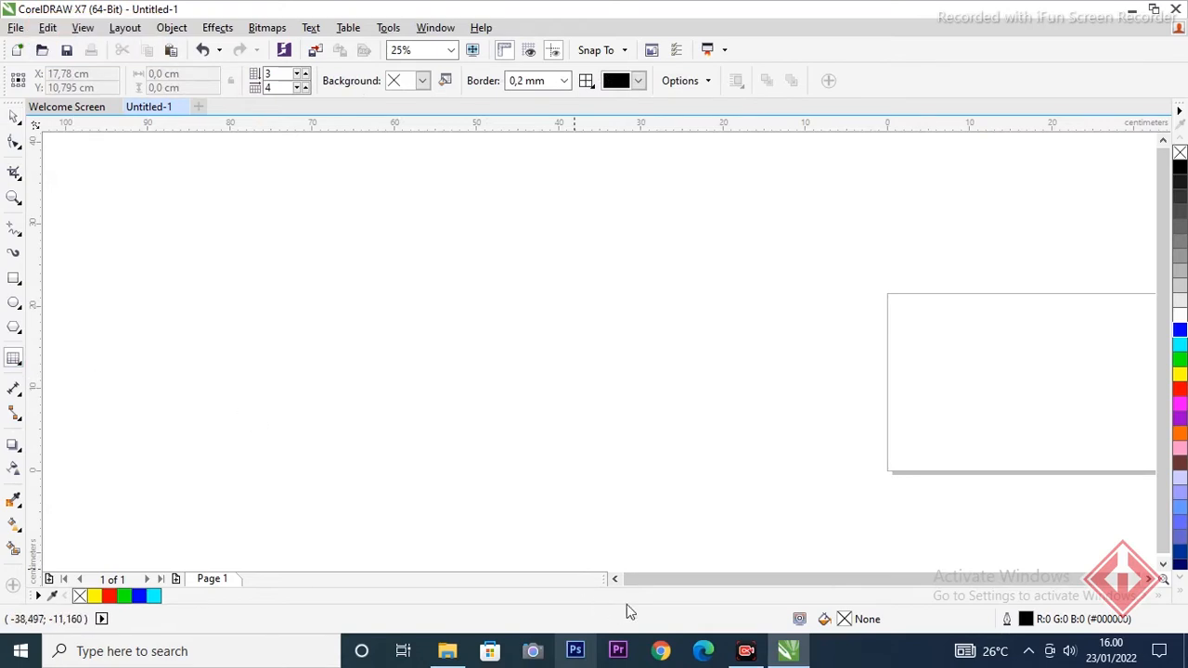
pyautogui.hscroll(3, 671, 581)
pyautogui.moveTo(367, 313)
pyautogui.mouseDown()
pyautogui.moveTo(607, 400)
pyautogui.moveTo(614, 441)
pyautogui.mouseUp()
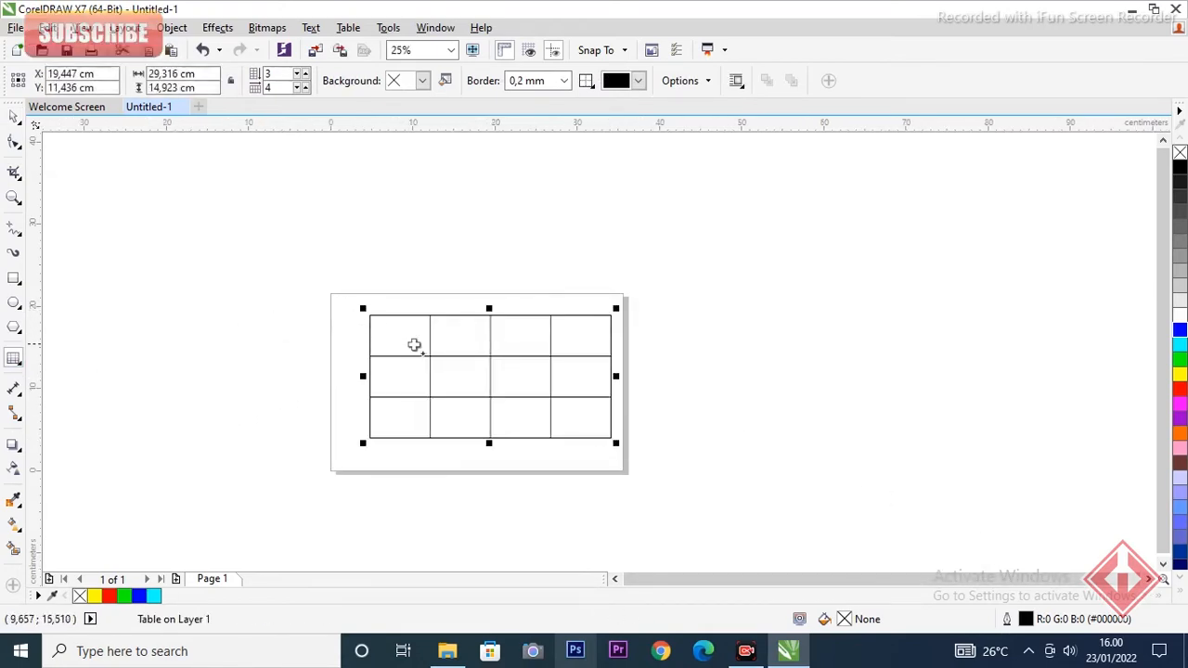
pyautogui.moveTo(489, 361); pyautogui.dragTo(478, 362)
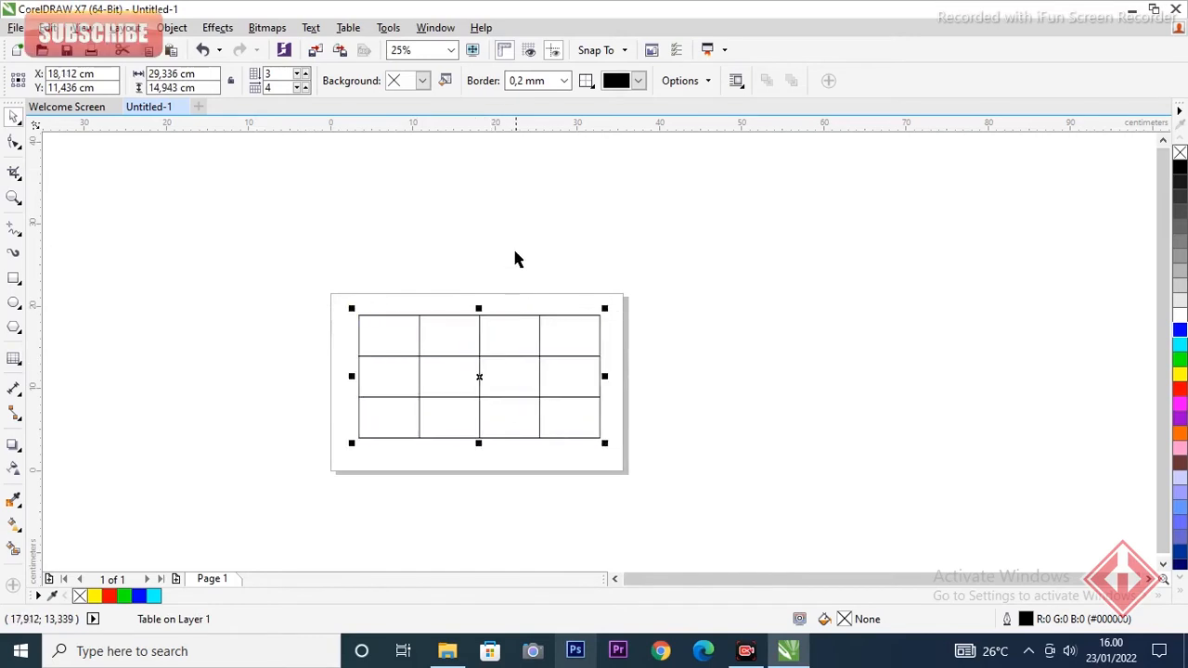
pyautogui.click(520, 256)
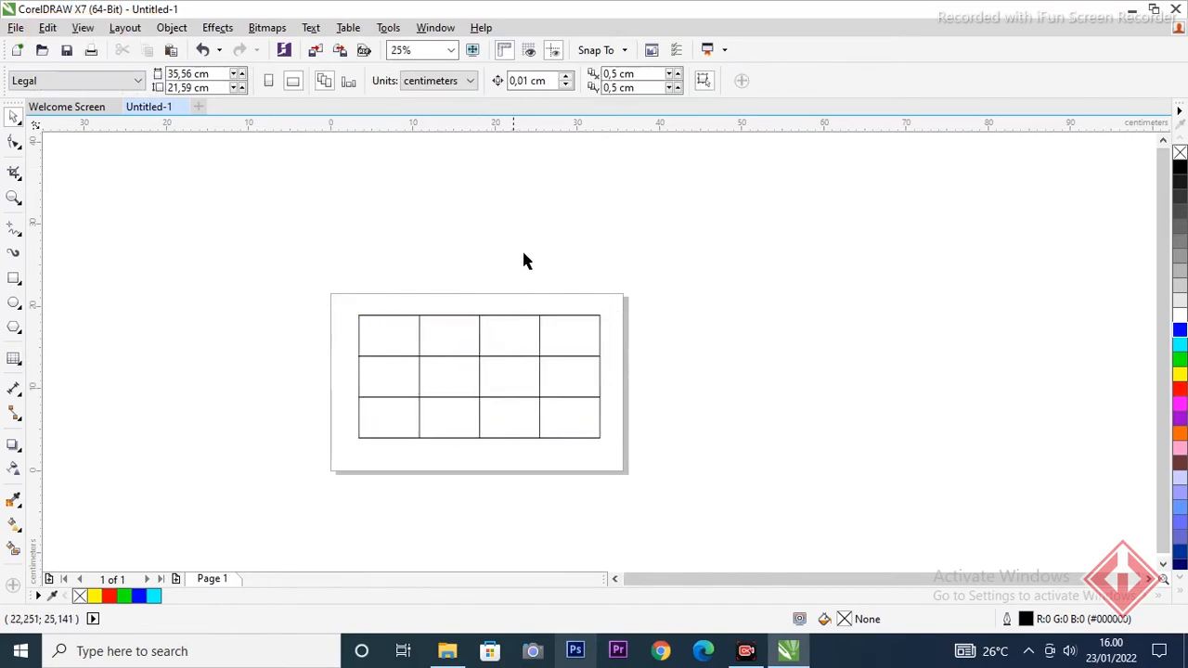
# Step: Set the table's number of rows to 10
pyautogui.click(425, 317)
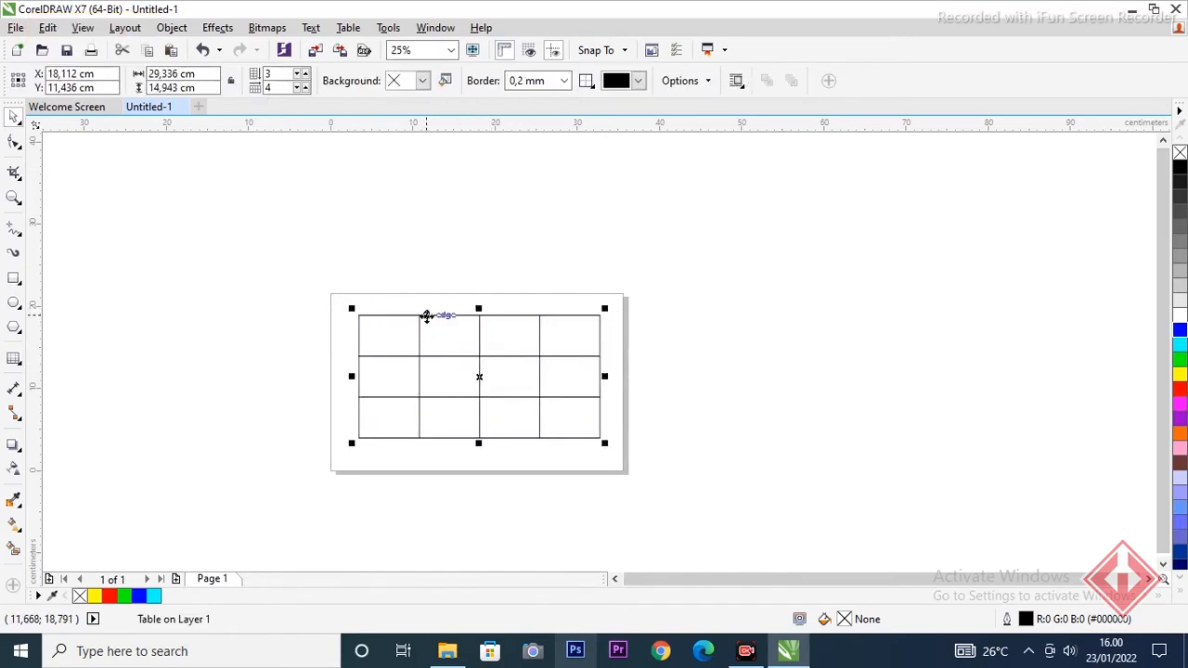
pyautogui.click(270, 75)
pyautogui.click(273, 89)
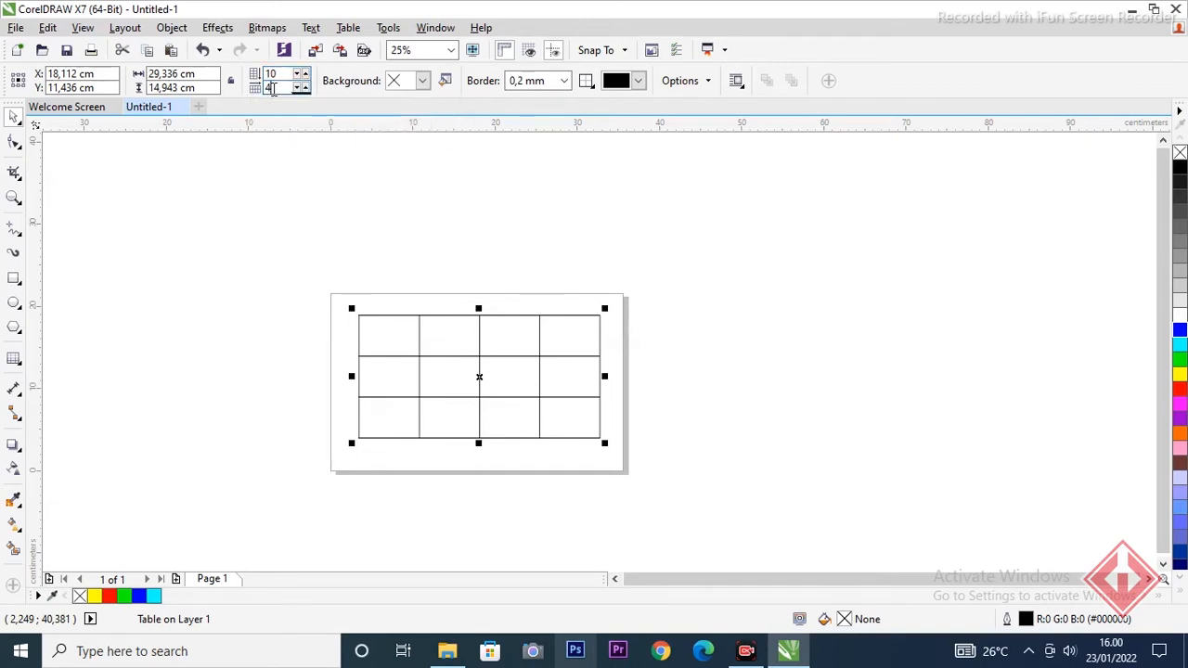
pyautogui.press('Return')
pyautogui.scroll(-3, 597, 319)
pyautogui.scroll(3, 594, 319)
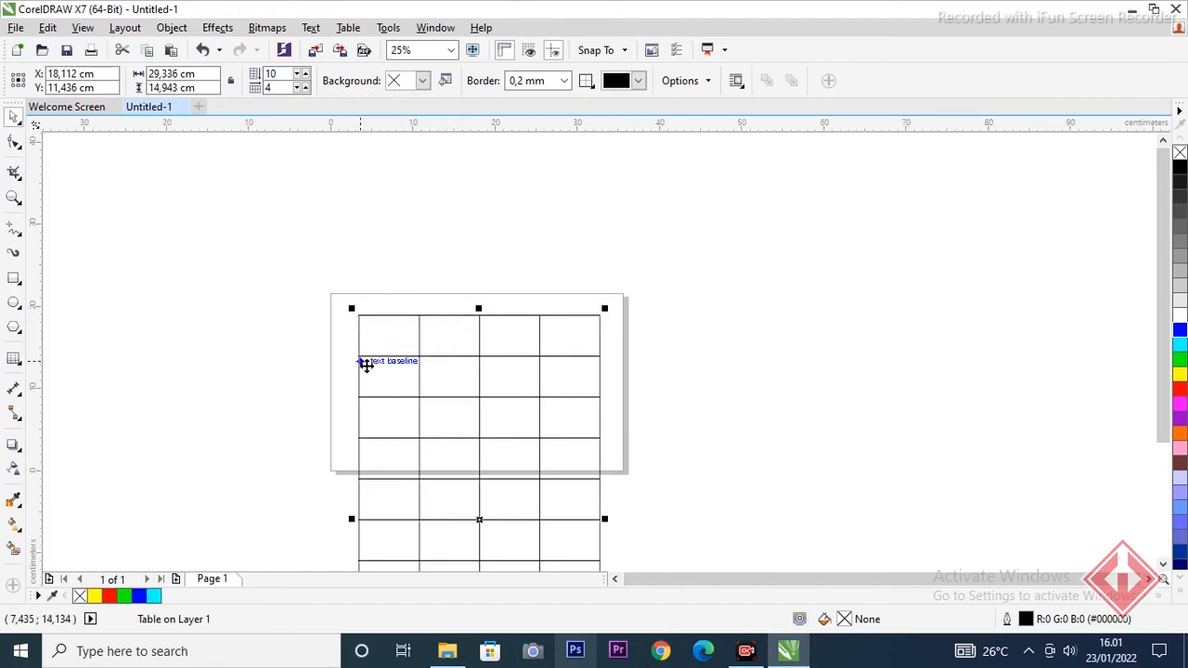
# Step: Set the table's number of columns to 2
pyautogui.scroll(-3, 427, 435)
pyautogui.scroll(3, 432, 449)
pyautogui.scroll(-2, 313, 233)
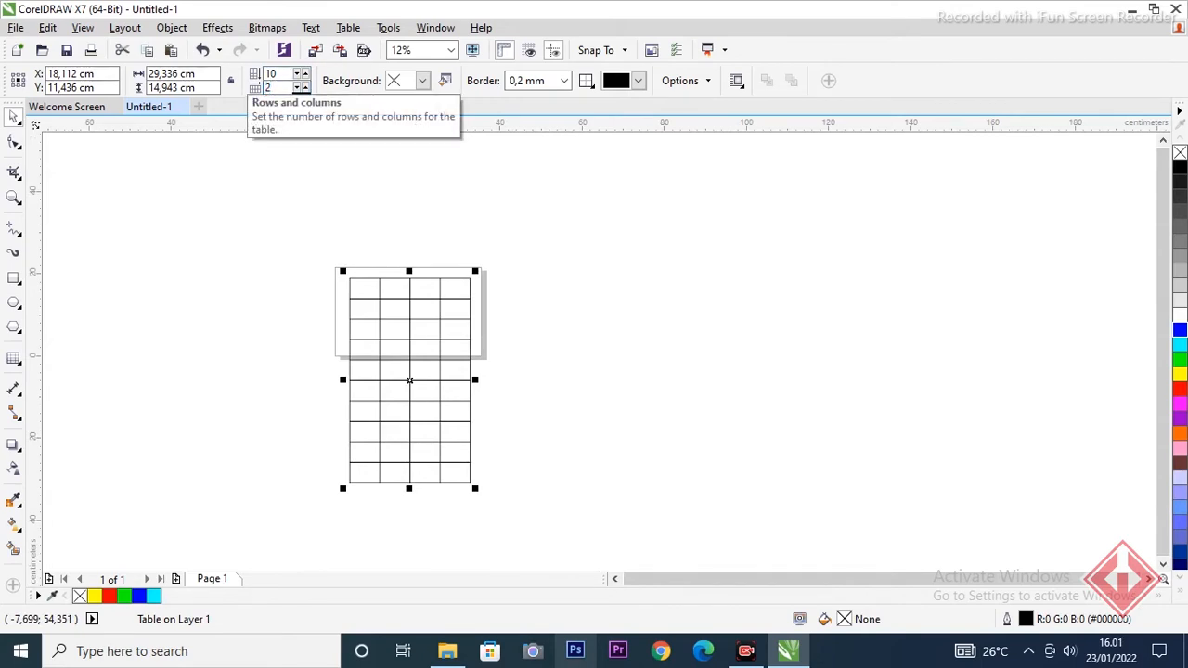
pyautogui.press('Return')
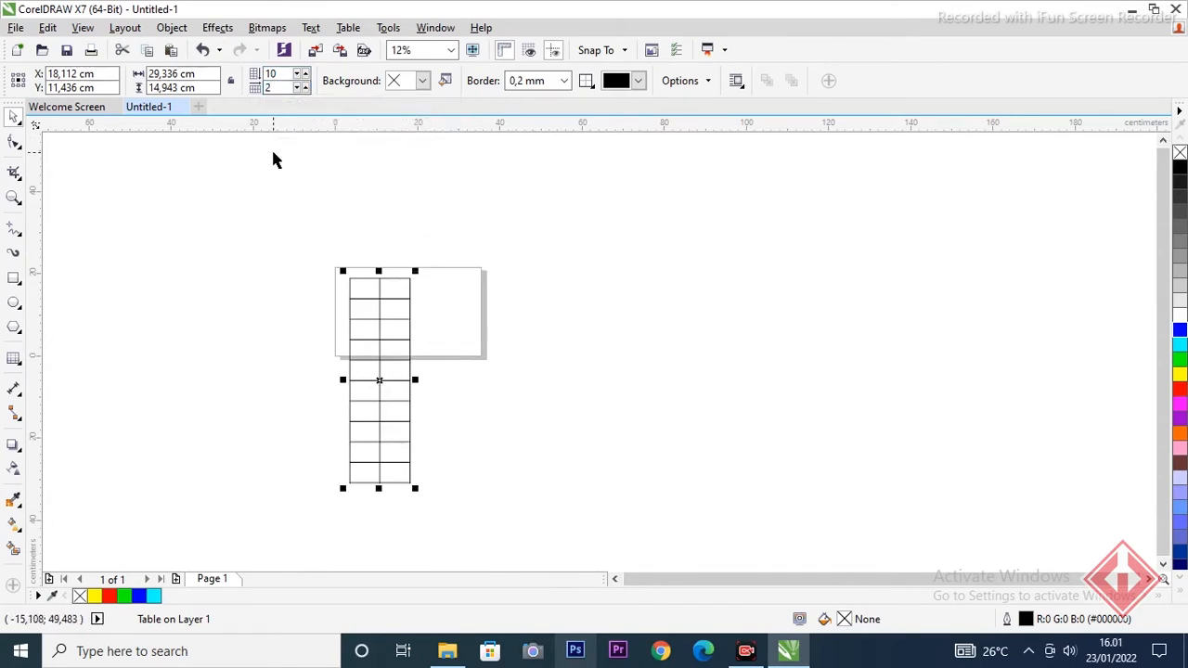
# Step: Try green and red as the table's background colour, and settle on dark blue (#003399)
pyautogui.click(422, 81)
pyautogui.click(424, 133)
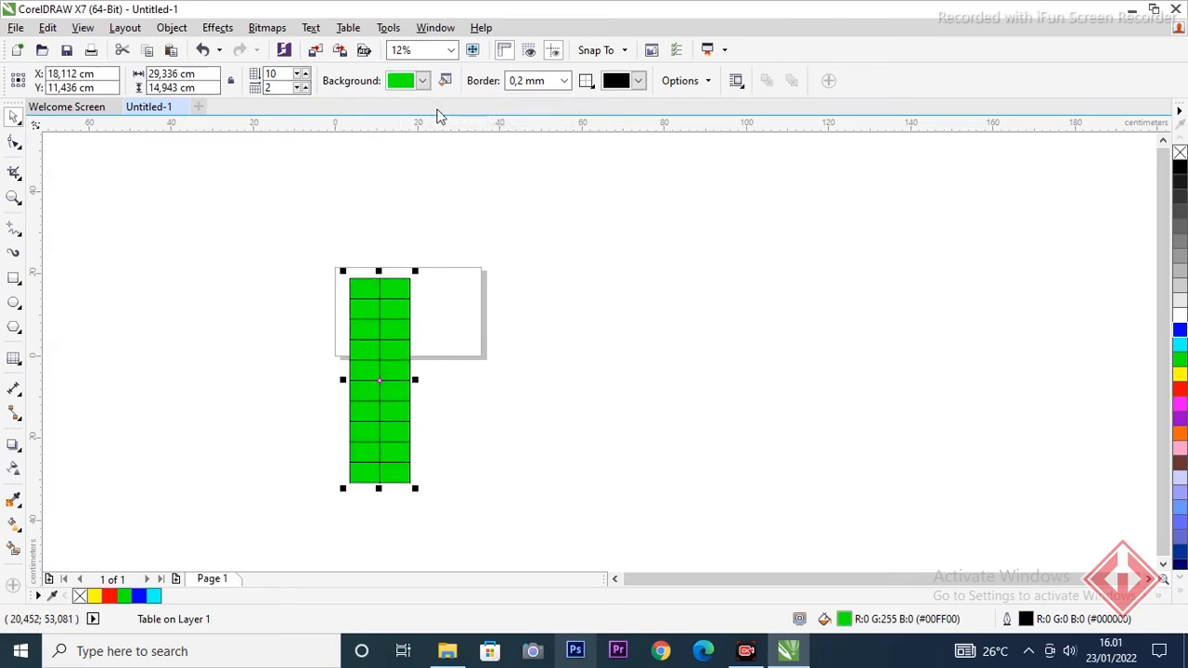
pyautogui.click(422, 80)
pyautogui.click(448, 128)
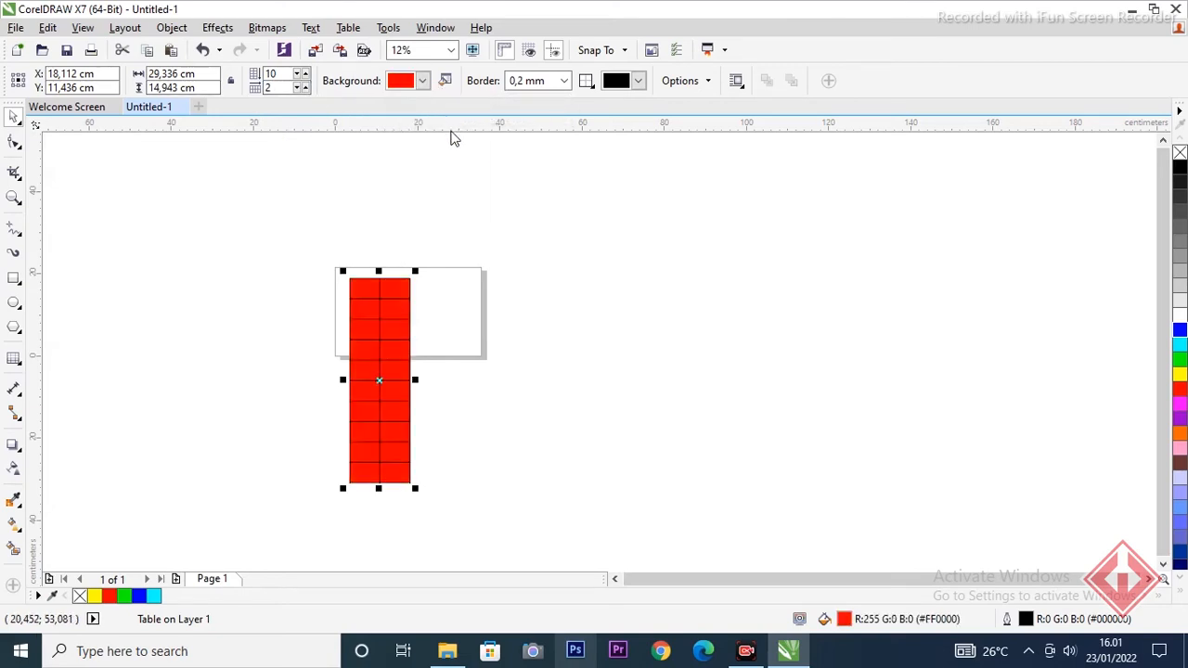
pyautogui.click(424, 82)
pyautogui.click(436, 149)
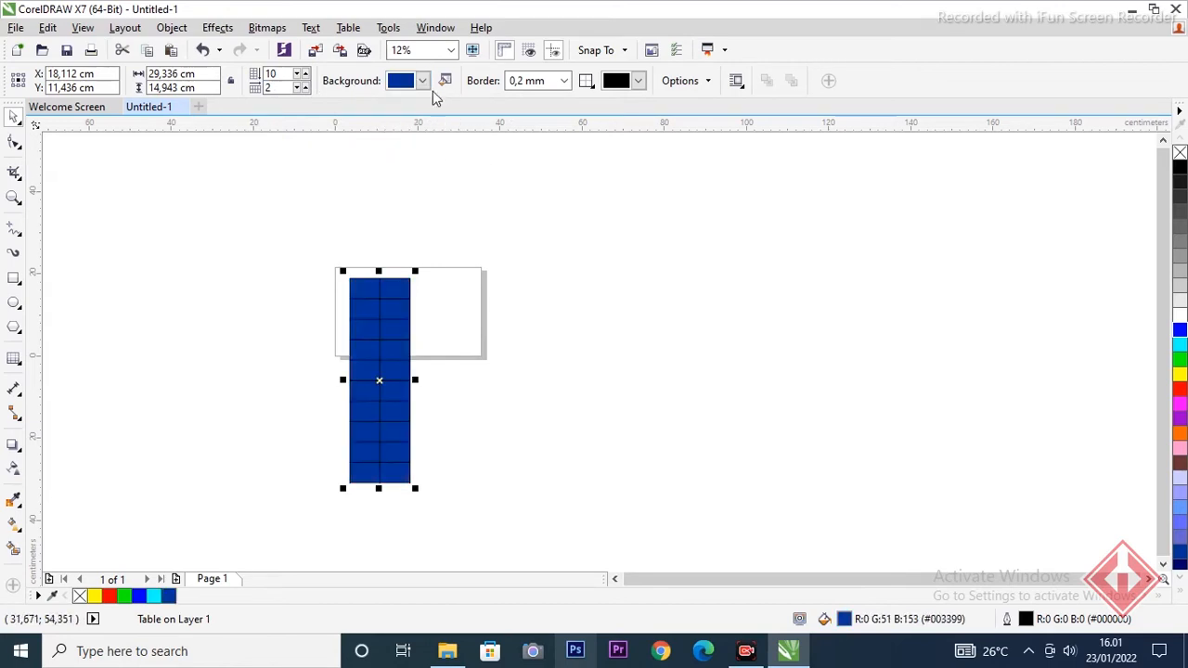
# Step: Set the table's outer border width to 3.0 mm and inspect the border up close
pyautogui.click(569, 81)
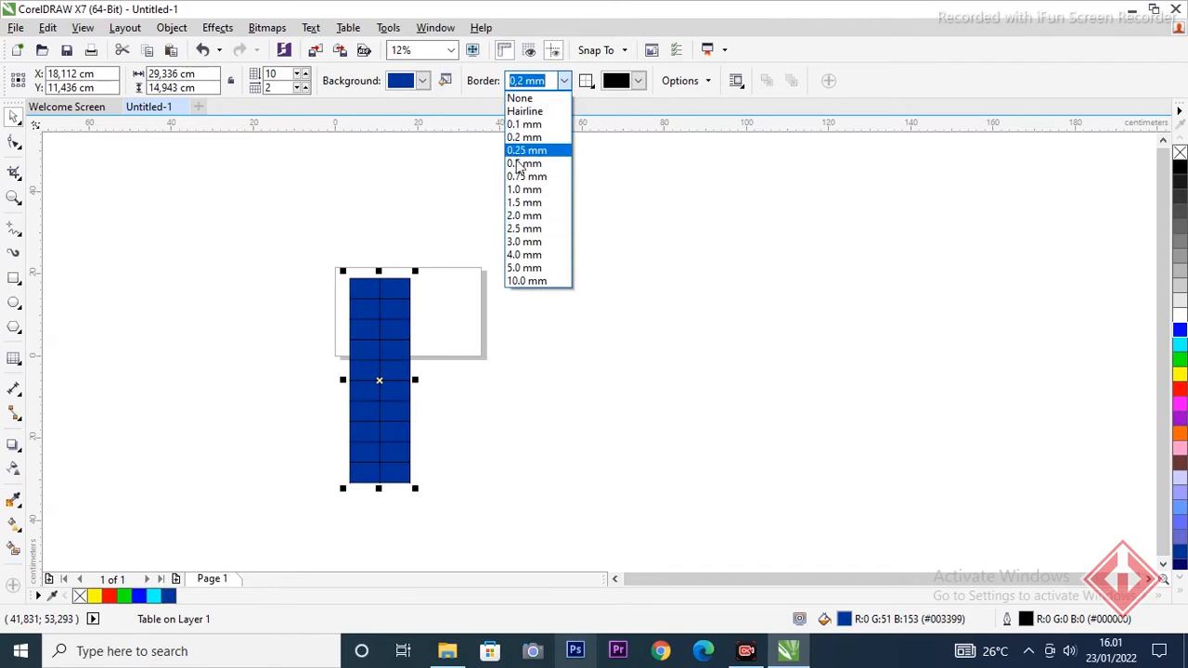
pyautogui.click(522, 242)
pyautogui.scroll(1, 467, 255)
pyautogui.scroll(1, 467, 248)
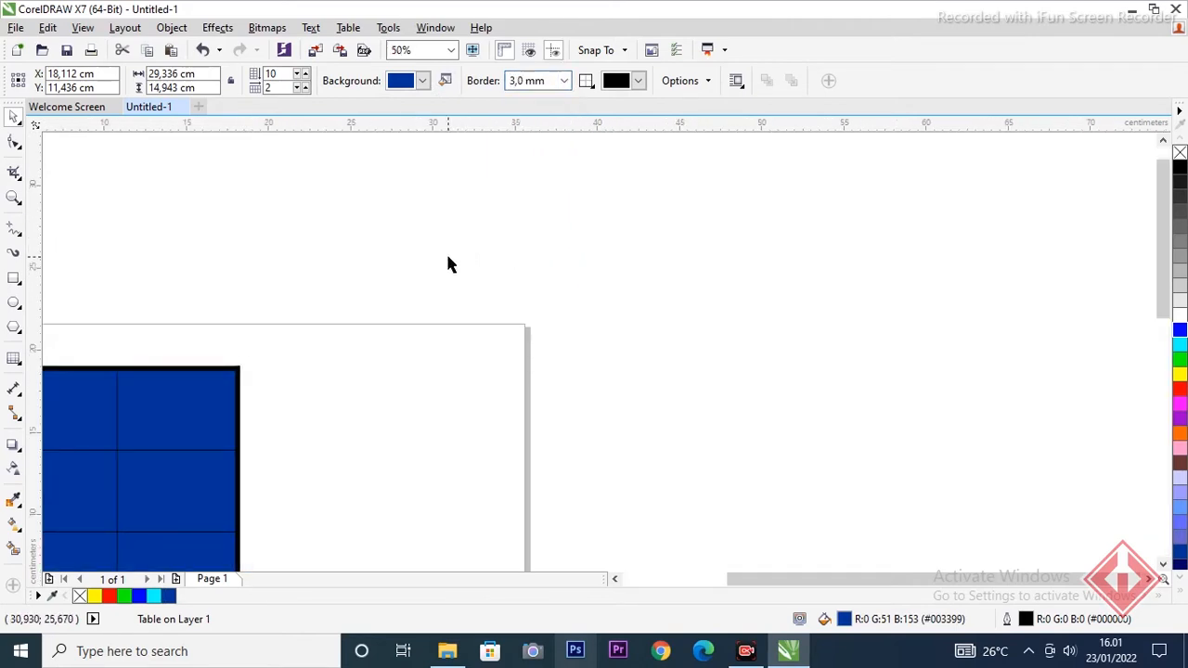
pyautogui.click(446, 253)
pyautogui.scroll(-2, 221, 388)
pyautogui.scroll(1, 533, 477)
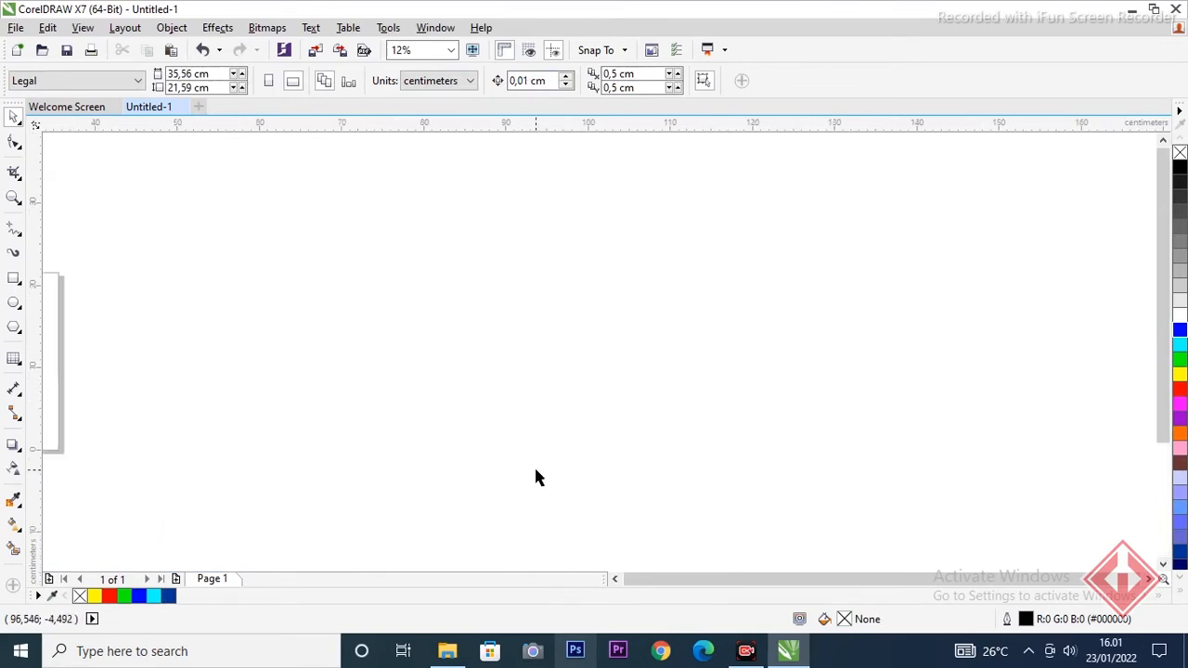
pyautogui.click(615, 578)
pyautogui.click(615, 579)
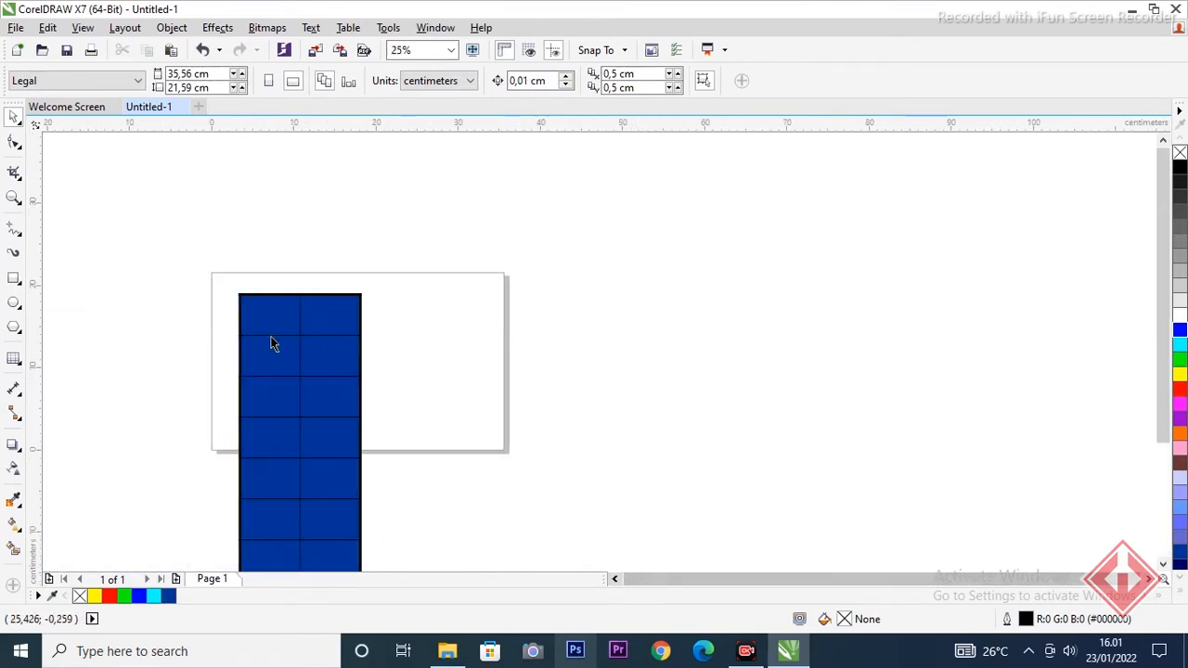
pyautogui.scroll(3, 267, 309)
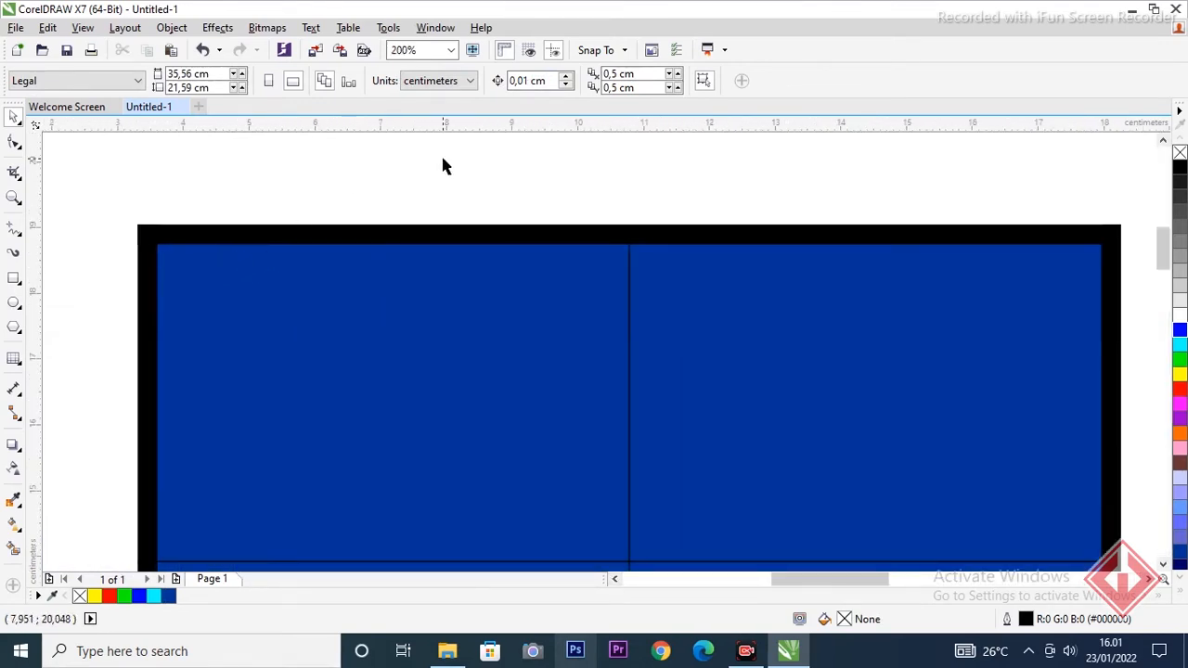
# Step: Set the table's outer border width to 6 mm
pyautogui.click(420, 240)
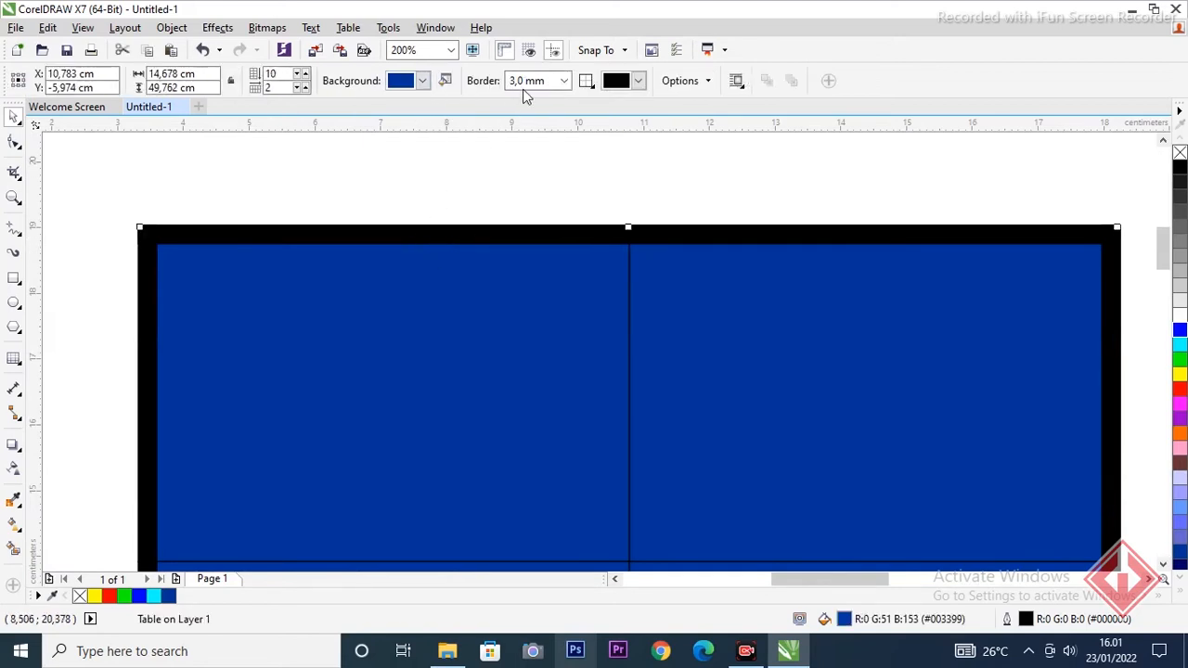
pyautogui.write('6')
pyautogui.press('Return')
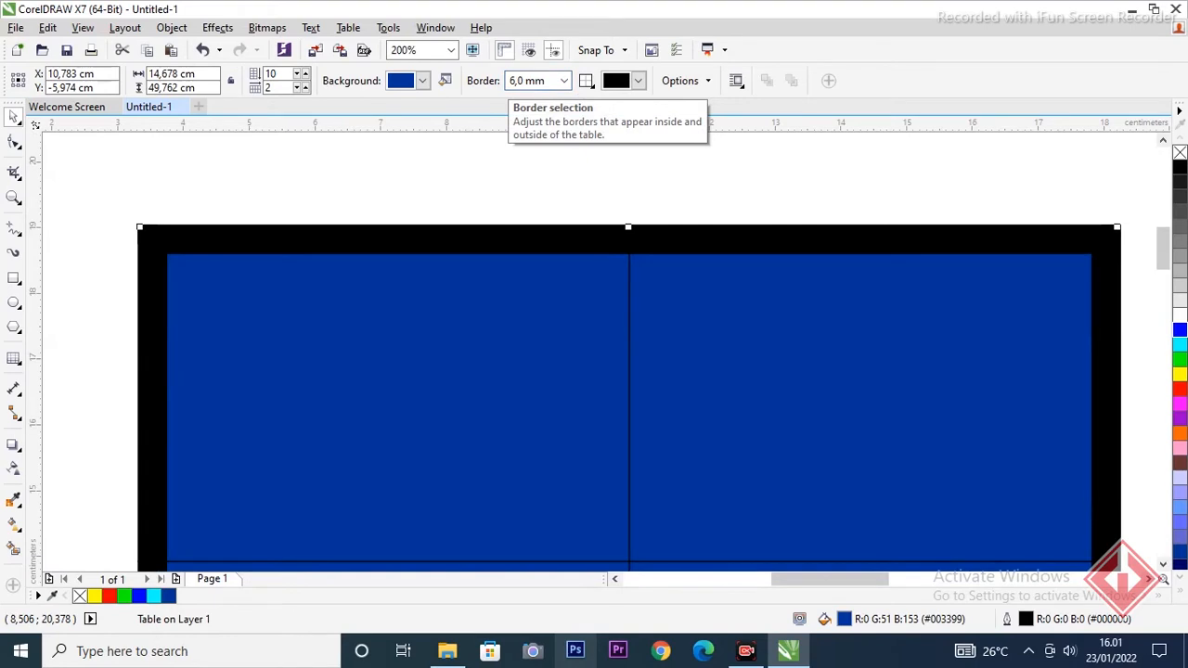
pyautogui.scroll(-3, 176, 232)
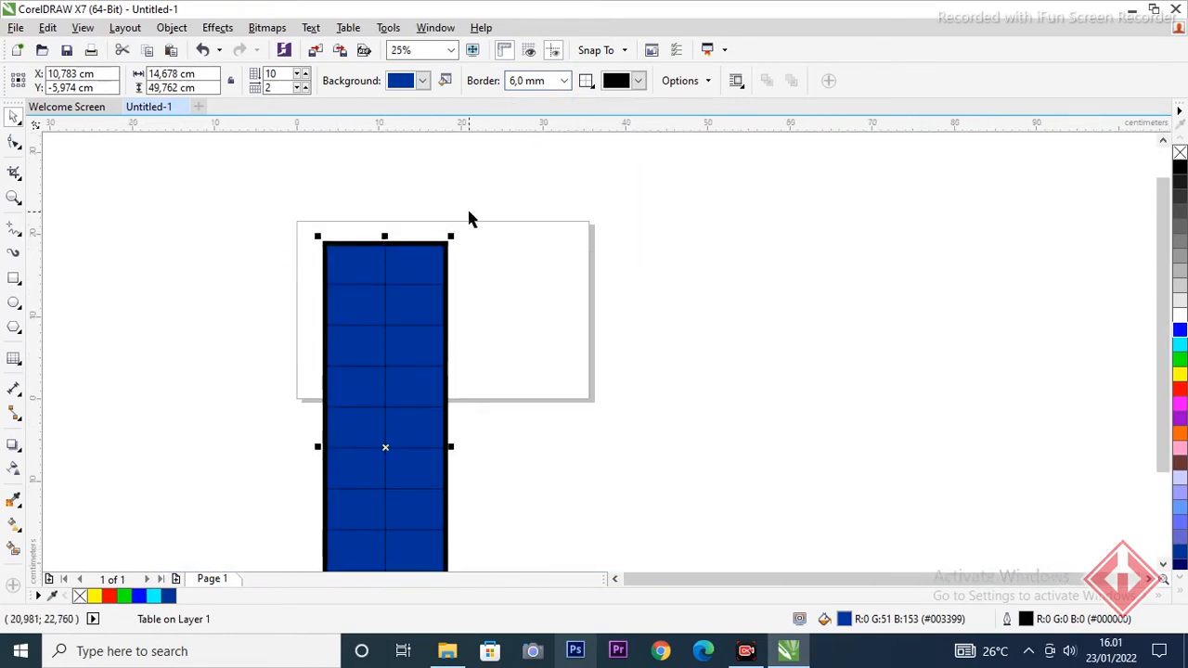
# Step: Try yellow as the table's border colour, and settle on red (#FF0000)
pyautogui.click(637, 80)
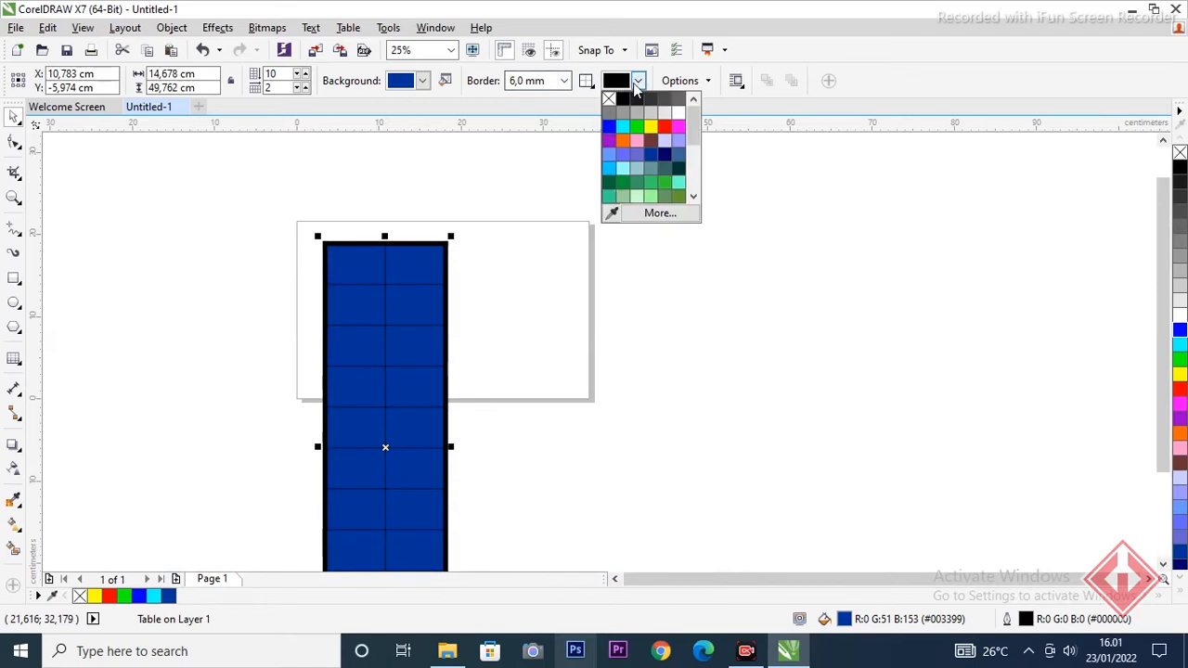
pyautogui.click(652, 128)
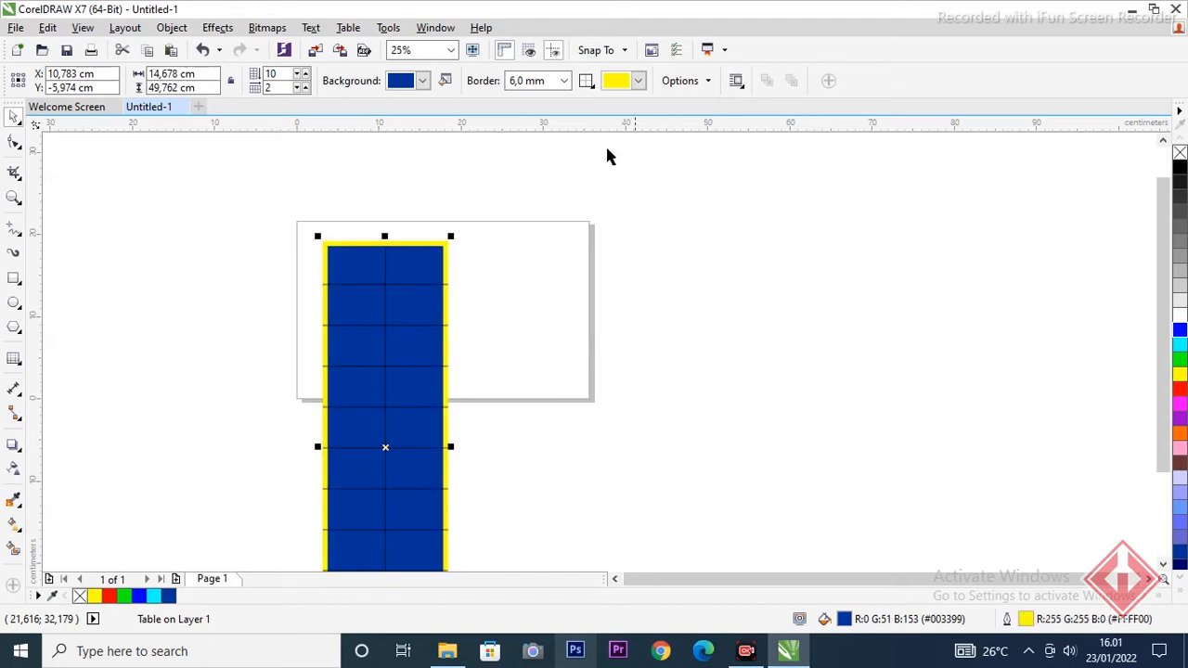
pyautogui.click(637, 88)
pyautogui.click(666, 139)
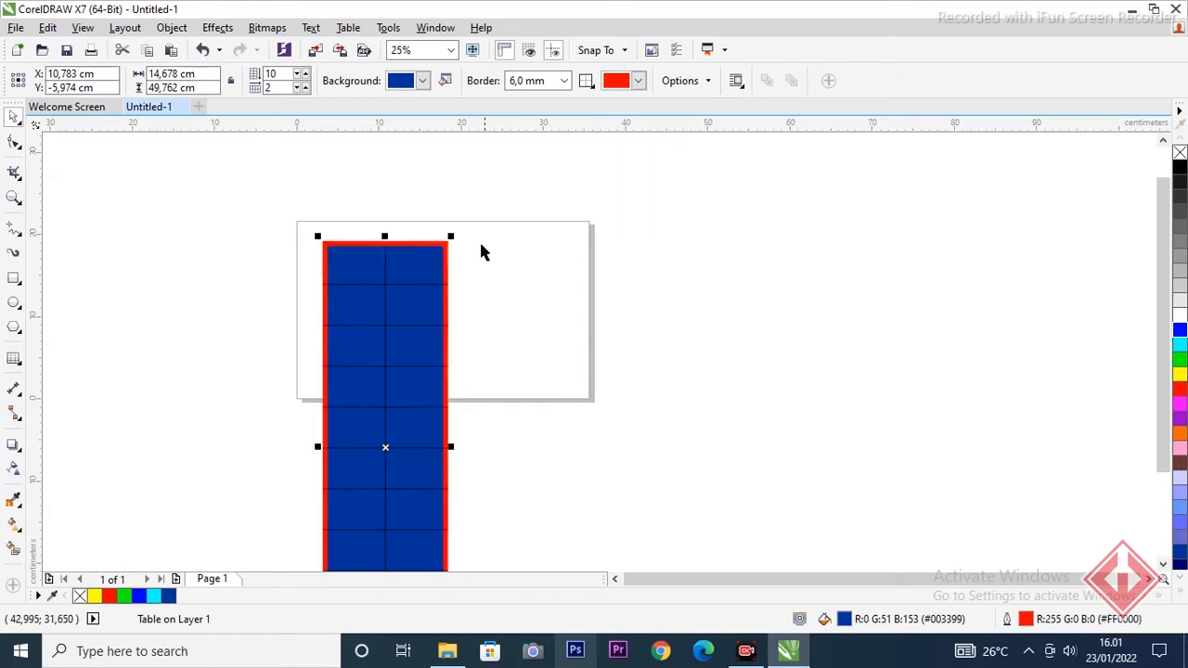
pyautogui.click(531, 209)
pyautogui.click(426, 246)
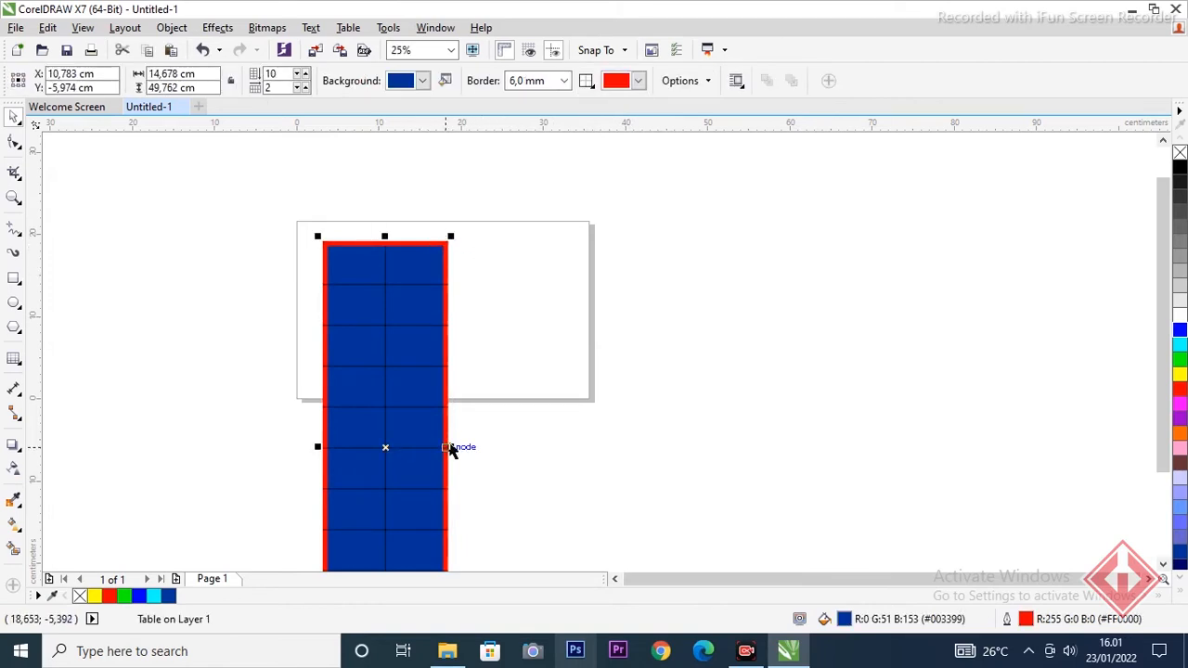
# Step: Delete the blue table with the red border from the page
pyautogui.click(450, 448)
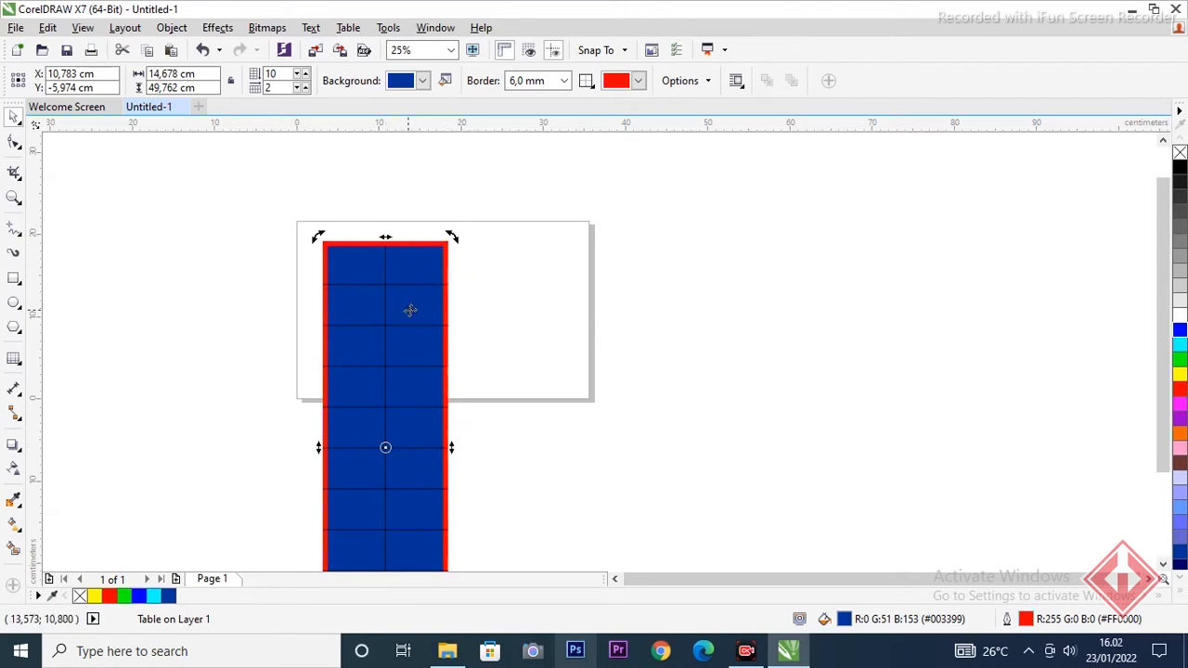
pyautogui.click(22, 368)
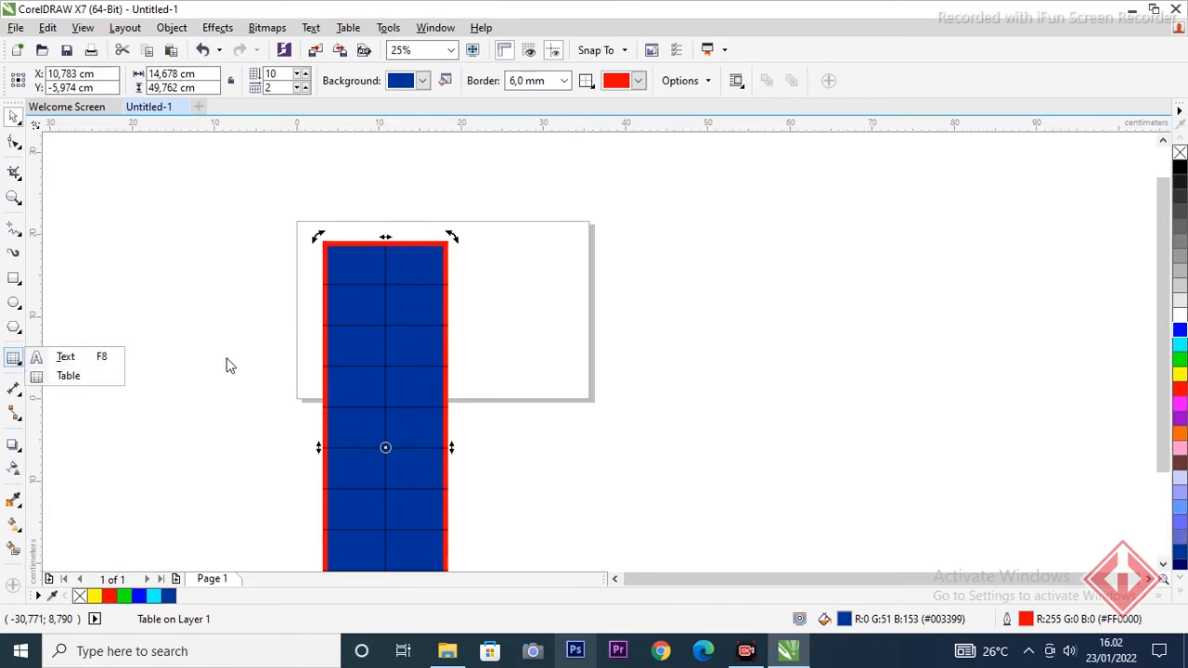
pyautogui.click(555, 355)
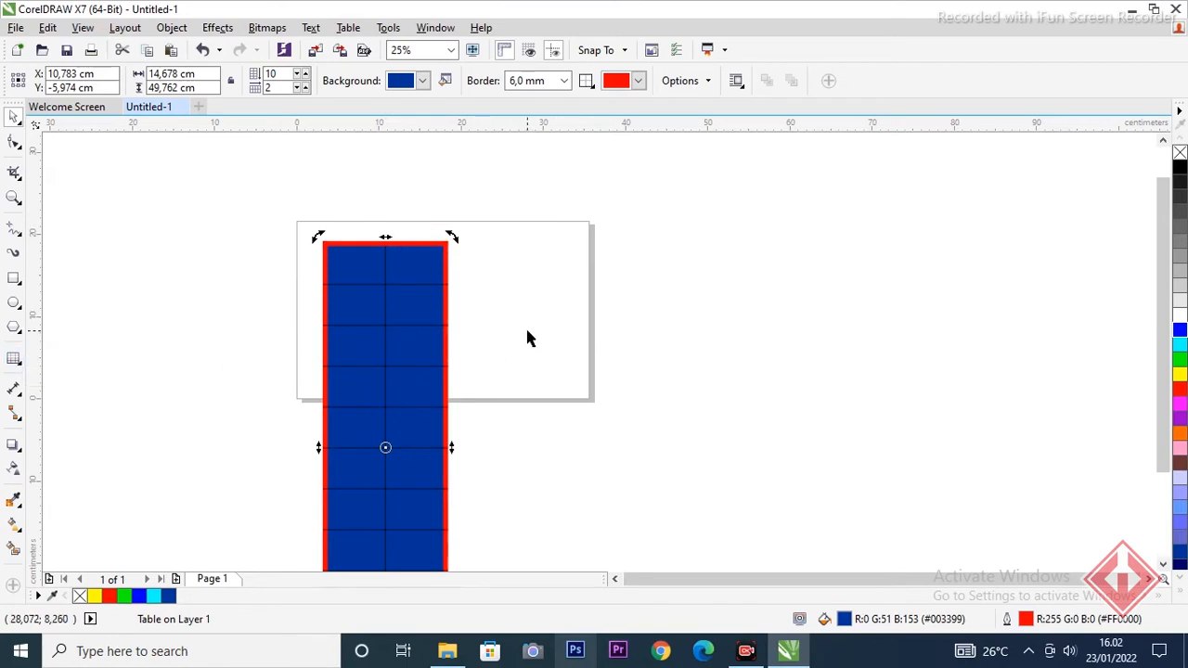
pyautogui.press('Delete')
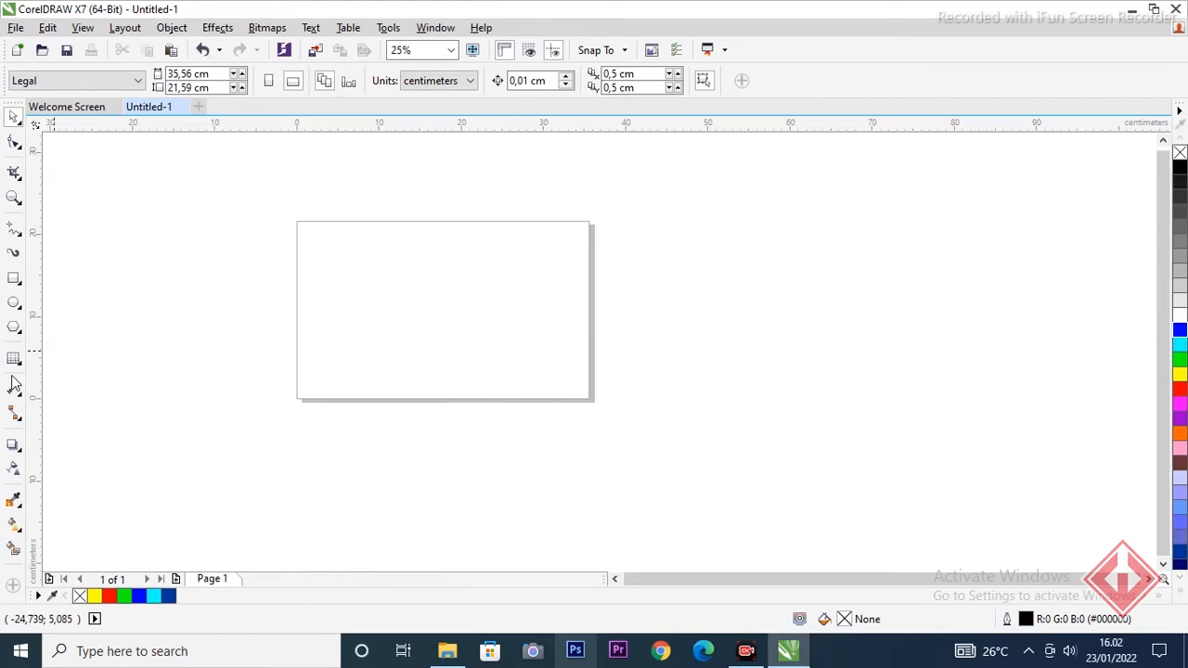
# Step: Draw a rectangle about 24.9 cm wide and 10.5 cm high on the page and fill it with green
pyautogui.click(23, 396)
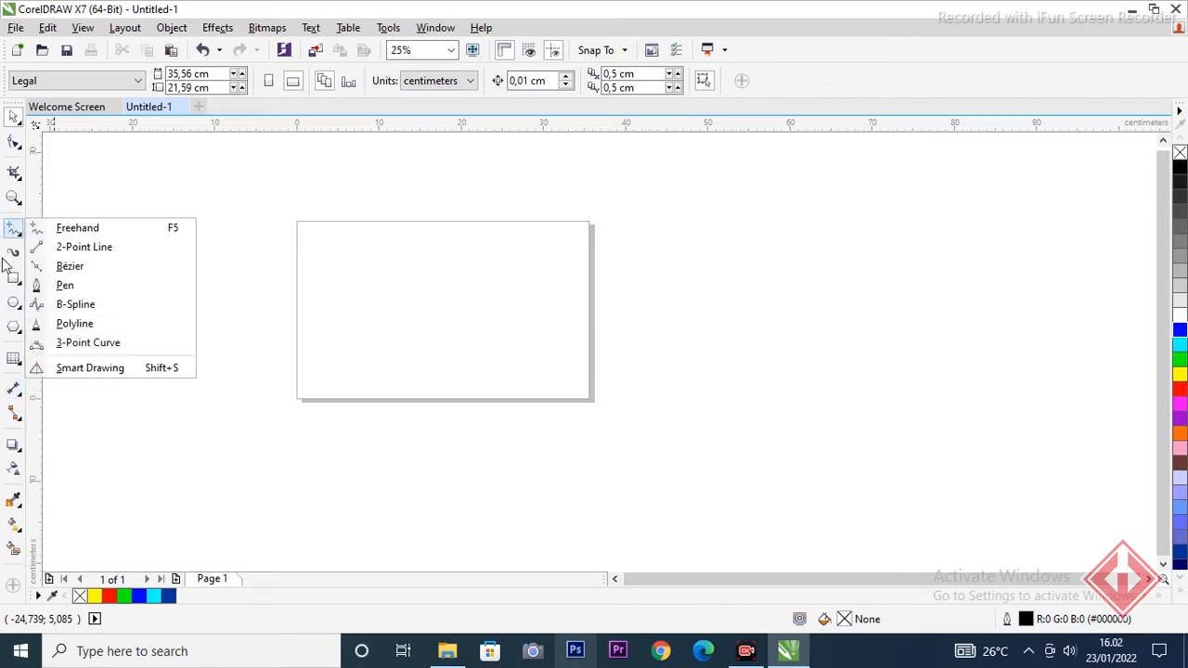
pyautogui.moveTo(13, 278)
pyautogui.click(78, 277)
pyautogui.moveTo(337, 258); pyautogui.dragTo(543, 344)
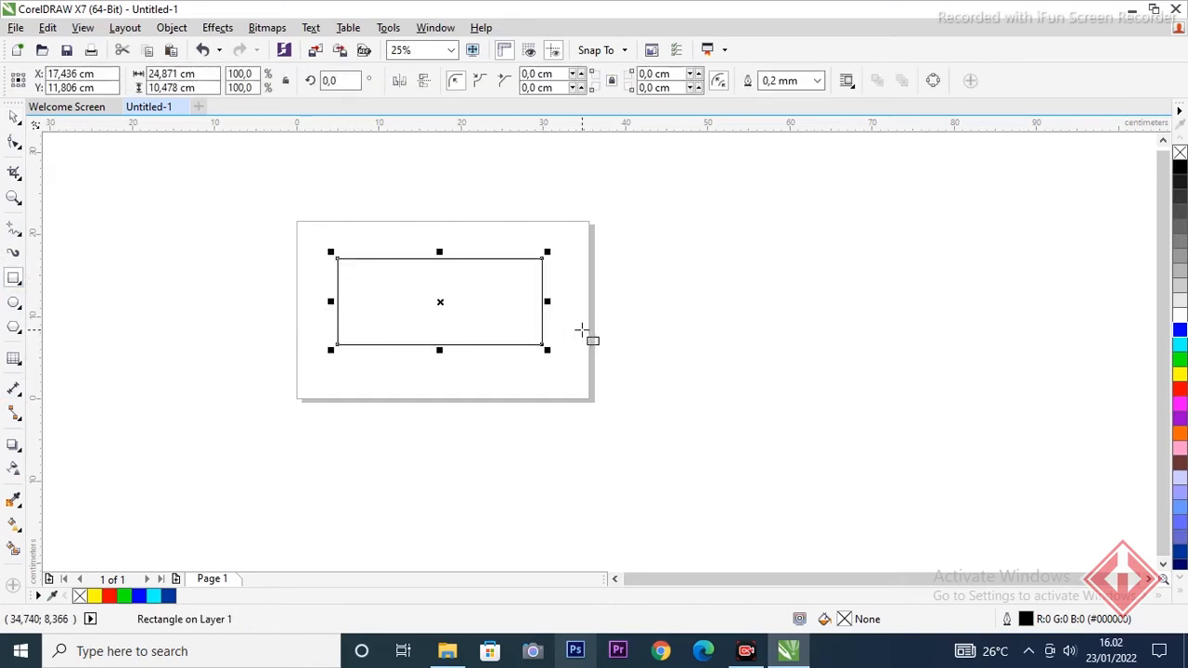
pyautogui.click(1179, 360)
pyautogui.click(479, 386)
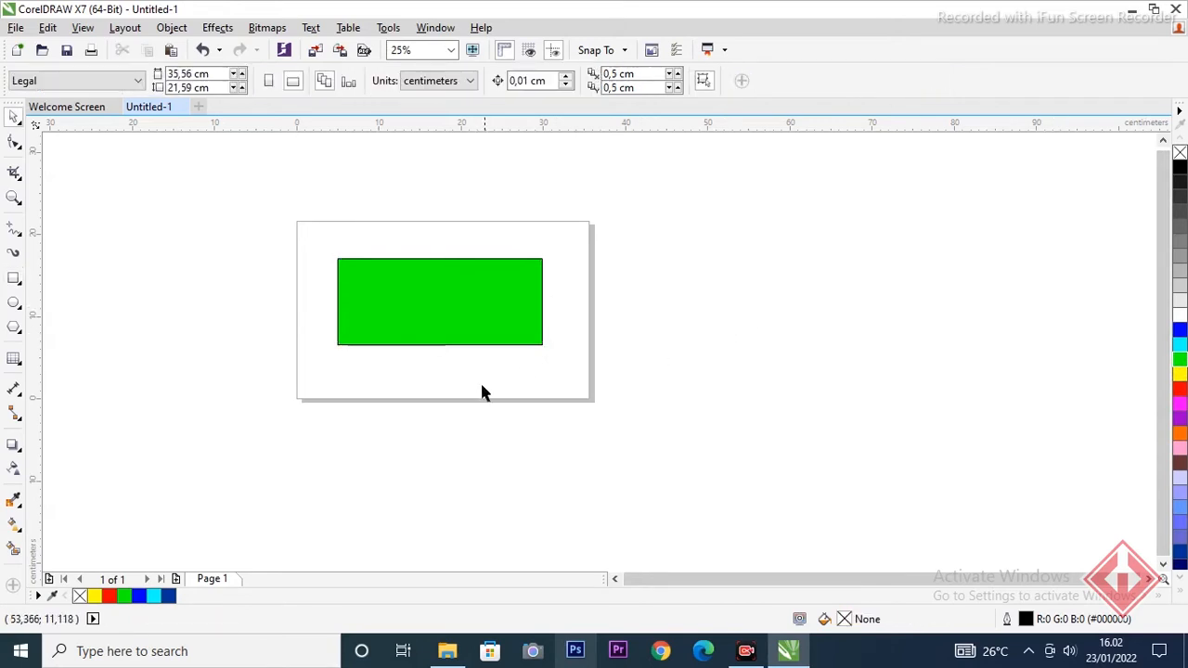
# Step: Add a parallel dimension for the green rectangle's width, placed above its upper edge, and check its label up close
pyautogui.scroll(1, 365, 275)
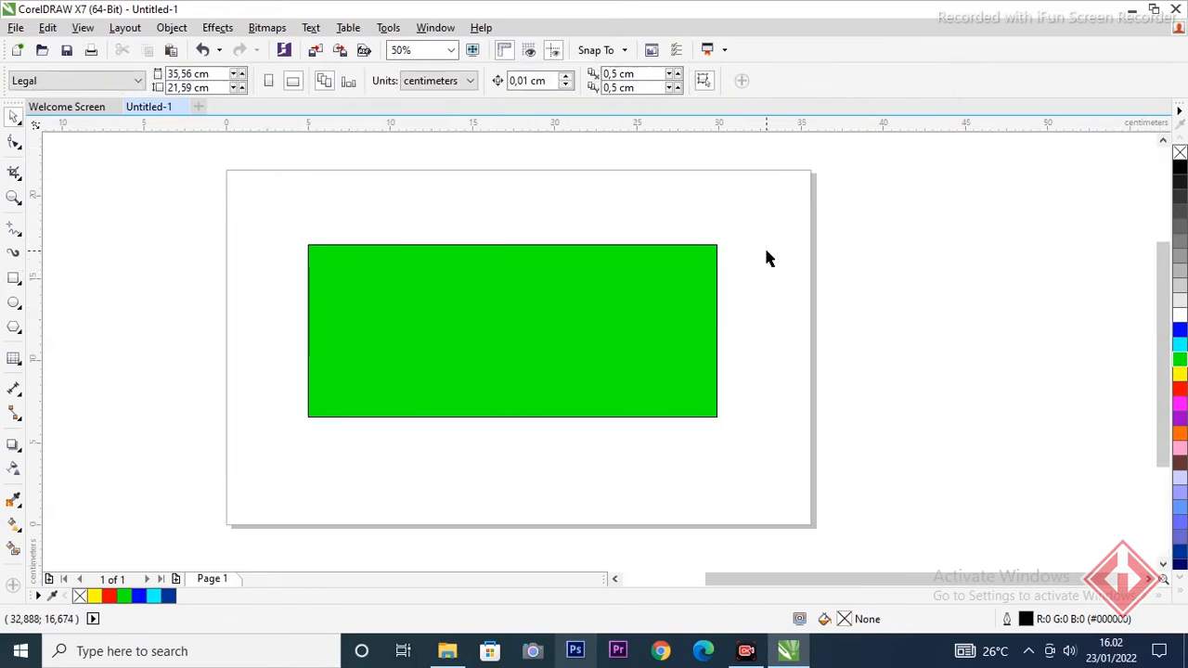
pyautogui.click(13, 394)
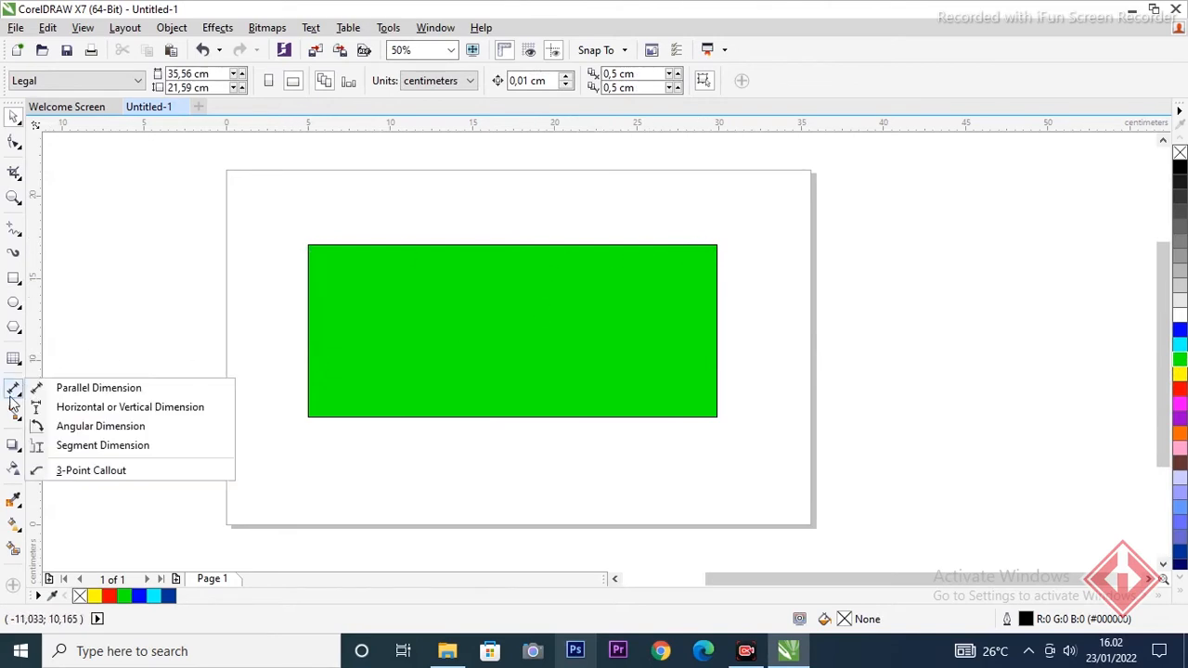
pyautogui.click(60, 394)
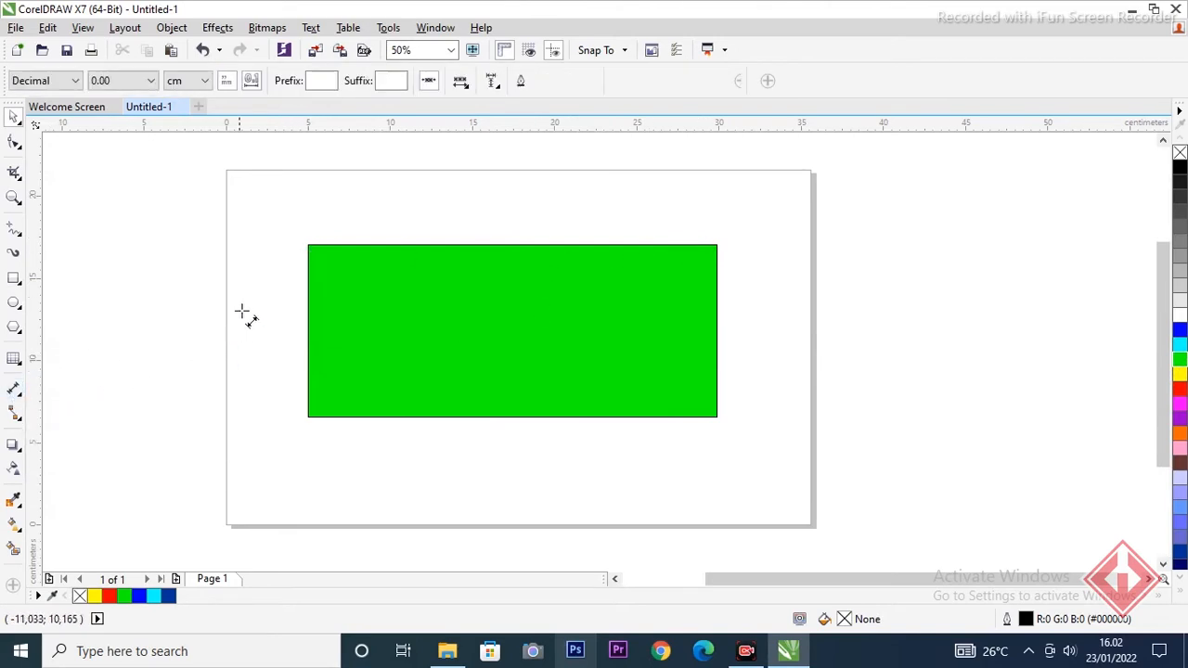
pyautogui.click(308, 245)
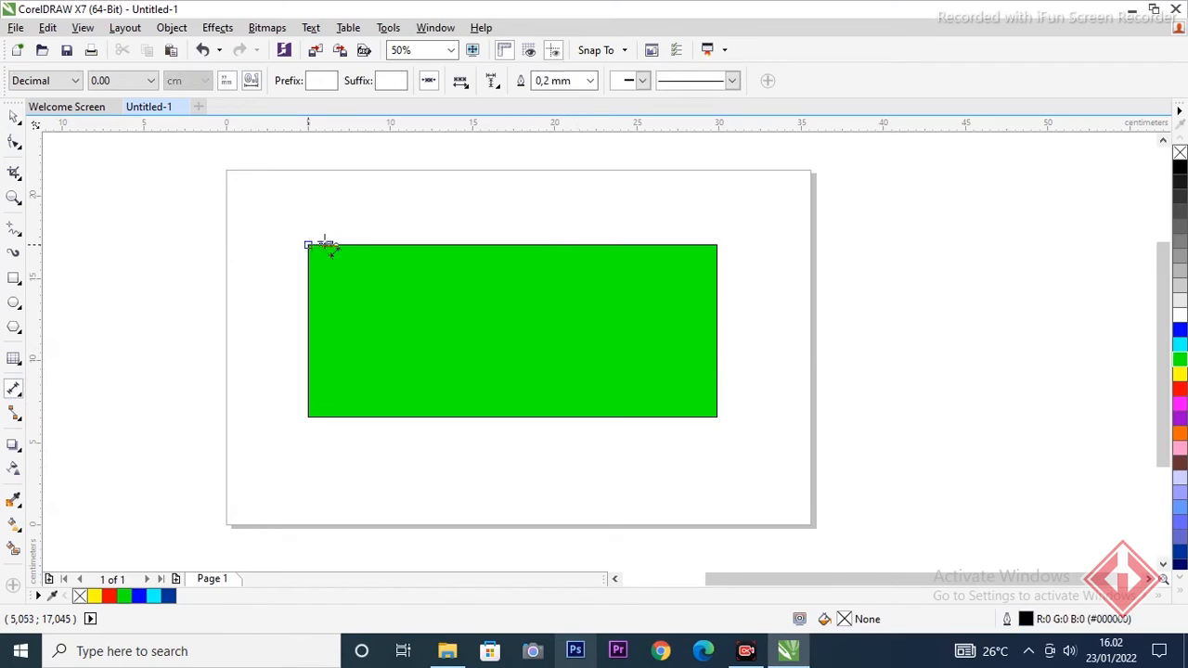
pyautogui.click(716, 245)
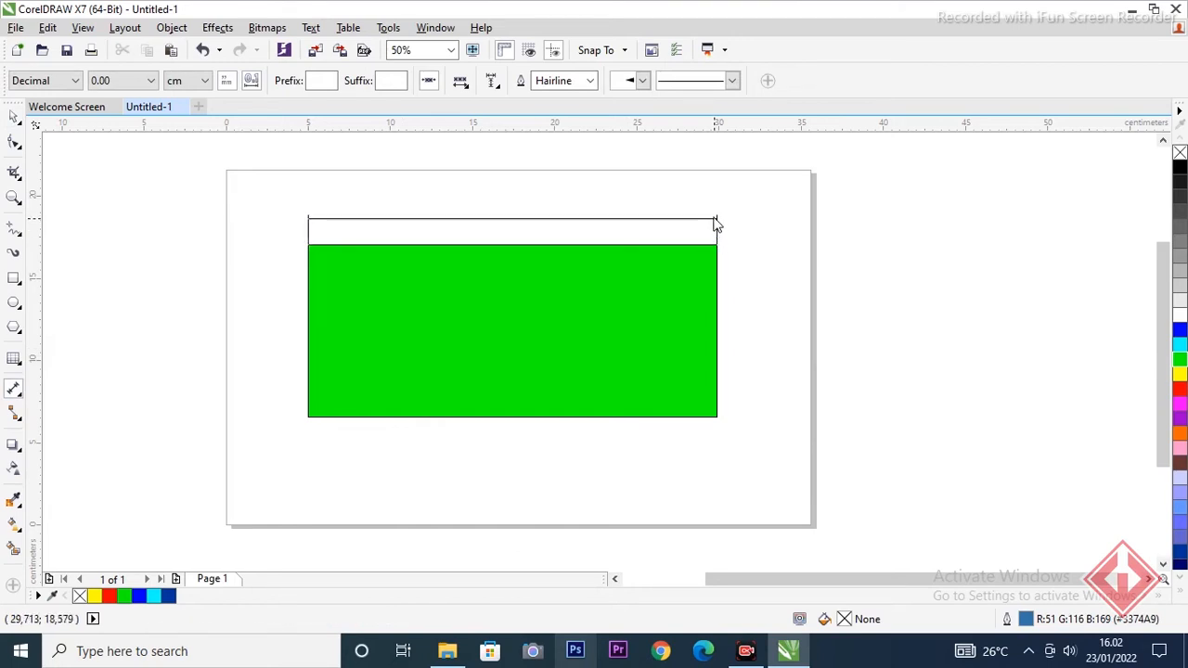
pyautogui.click(715, 208)
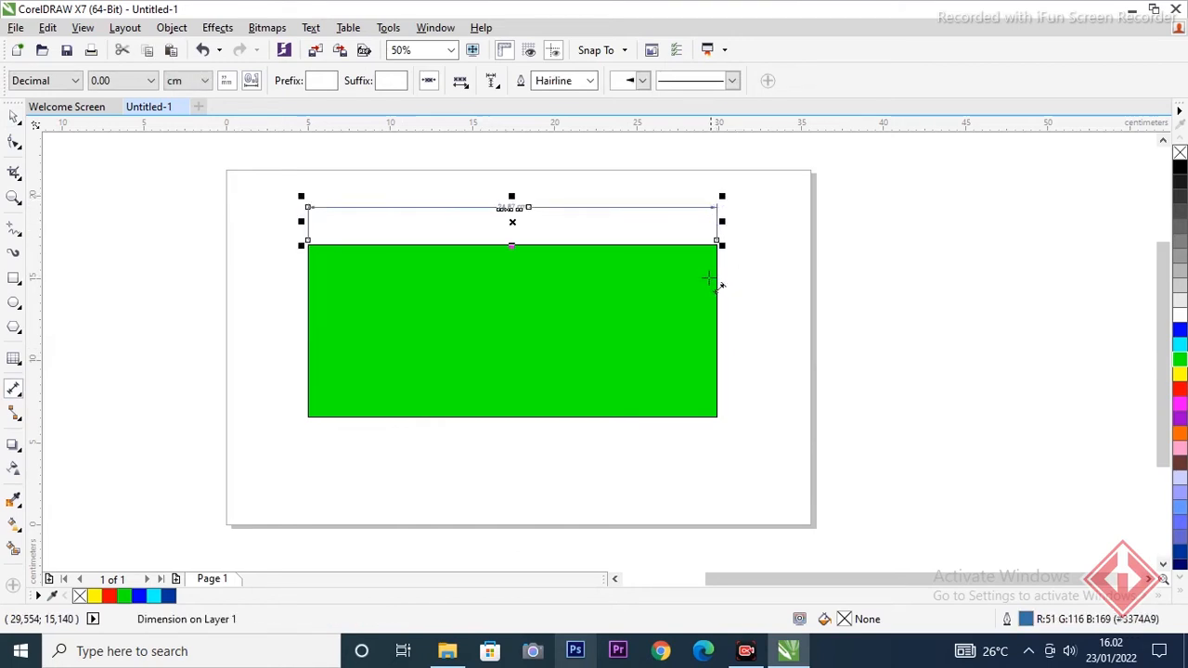
pyautogui.press('space')
pyautogui.click(744, 250)
pyautogui.scroll(1, 515, 192)
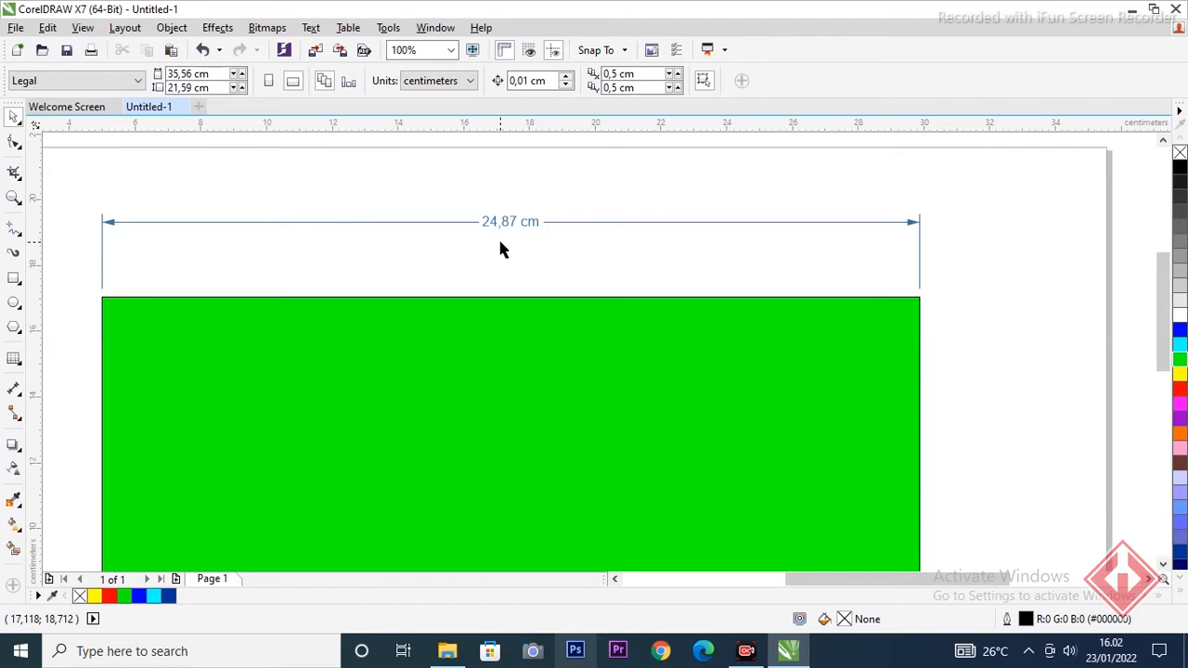
pyautogui.scroll(-1, 501, 247)
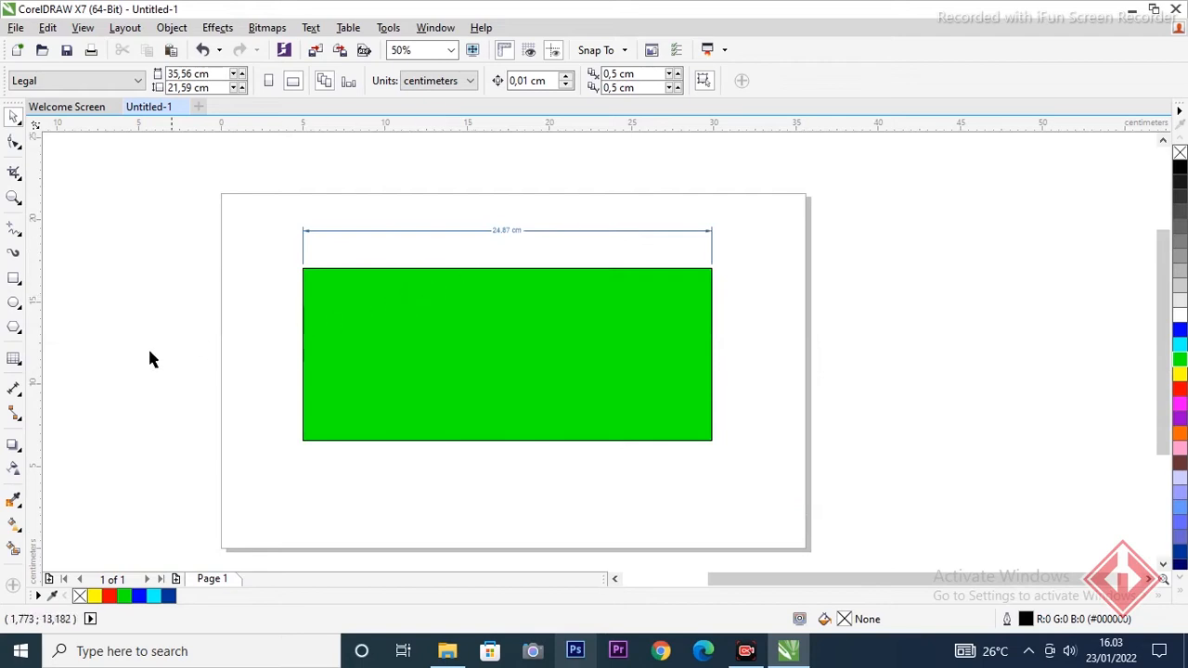
# Step: Add a parallel dimension for the green rectangle's height, placed outside its right edge
pyautogui.click(15, 389)
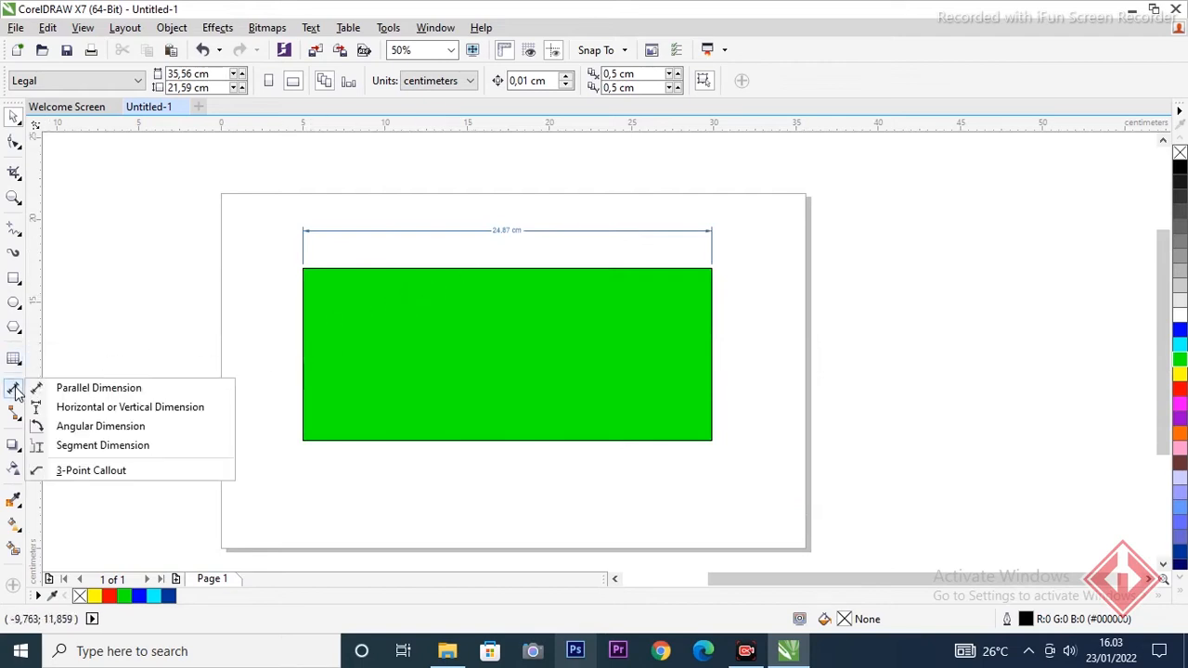
pyautogui.click(68, 388)
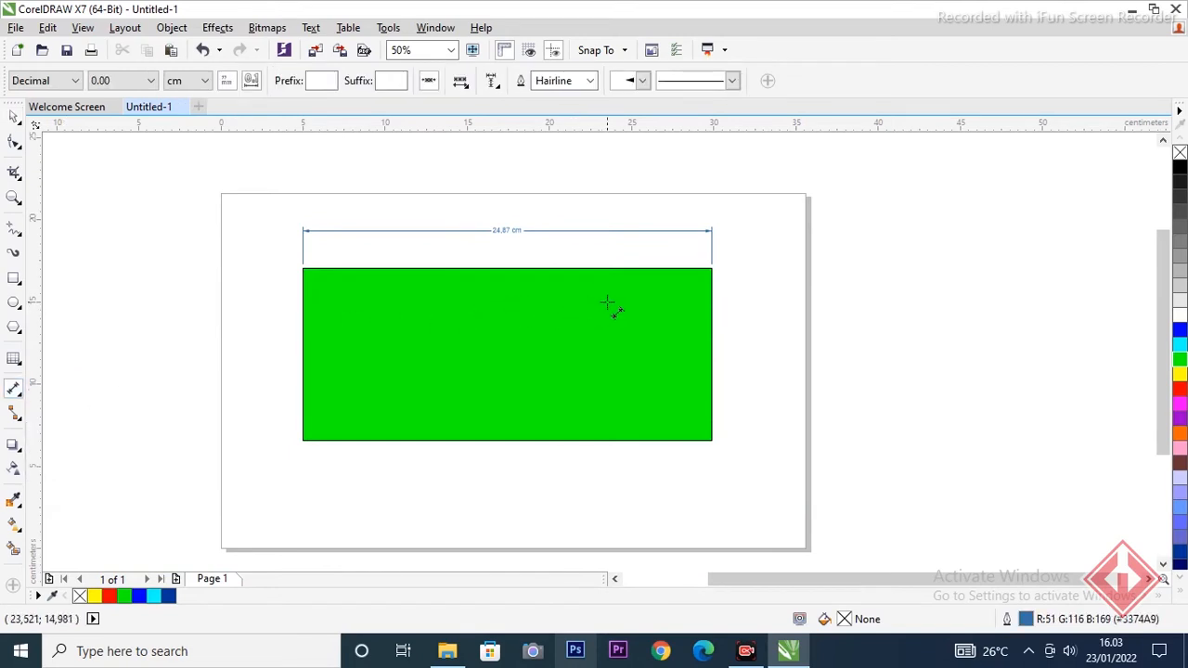
pyautogui.scroll(1, 776, 261)
pyautogui.moveTo(1159, 306); pyautogui.dragTo(1162, 334)
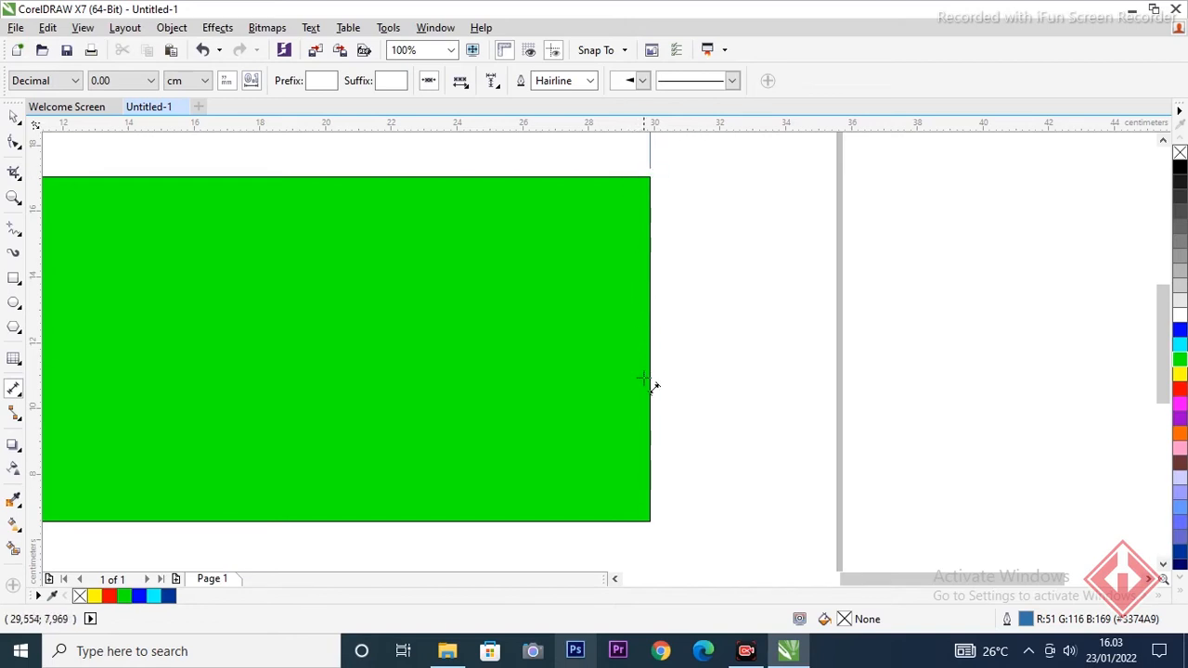
pyautogui.scroll(1, 489, 164)
pyautogui.scroll(-1, 486, 173)
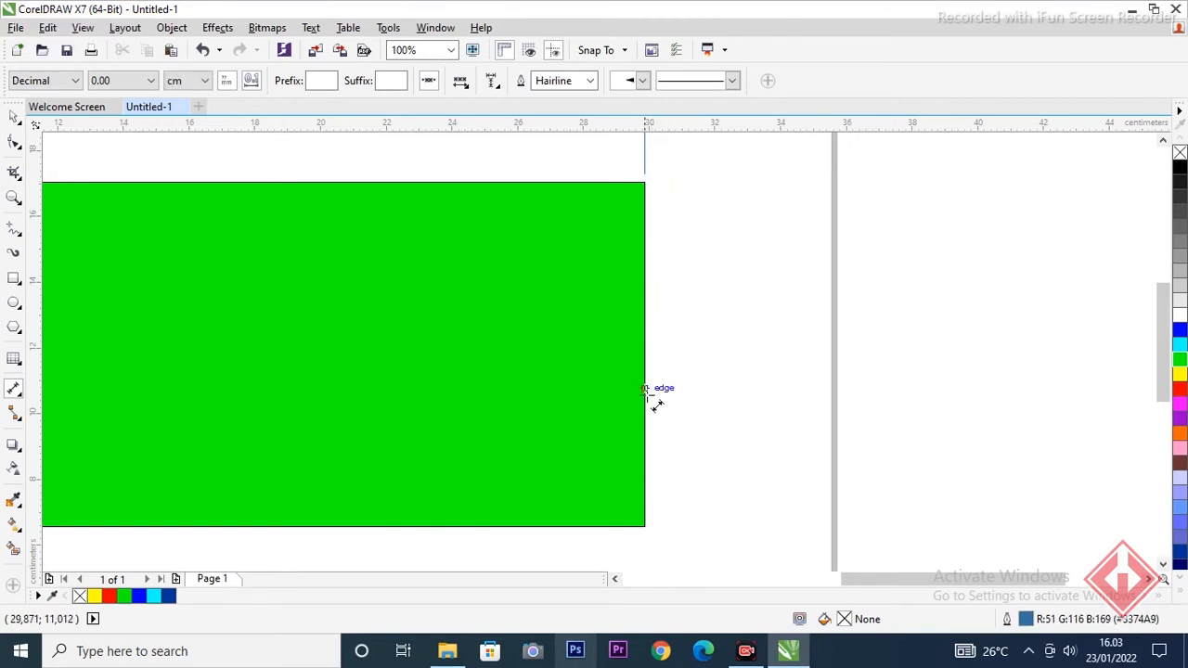
pyautogui.moveTo(646, 182); pyautogui.dragTo(708, 503)
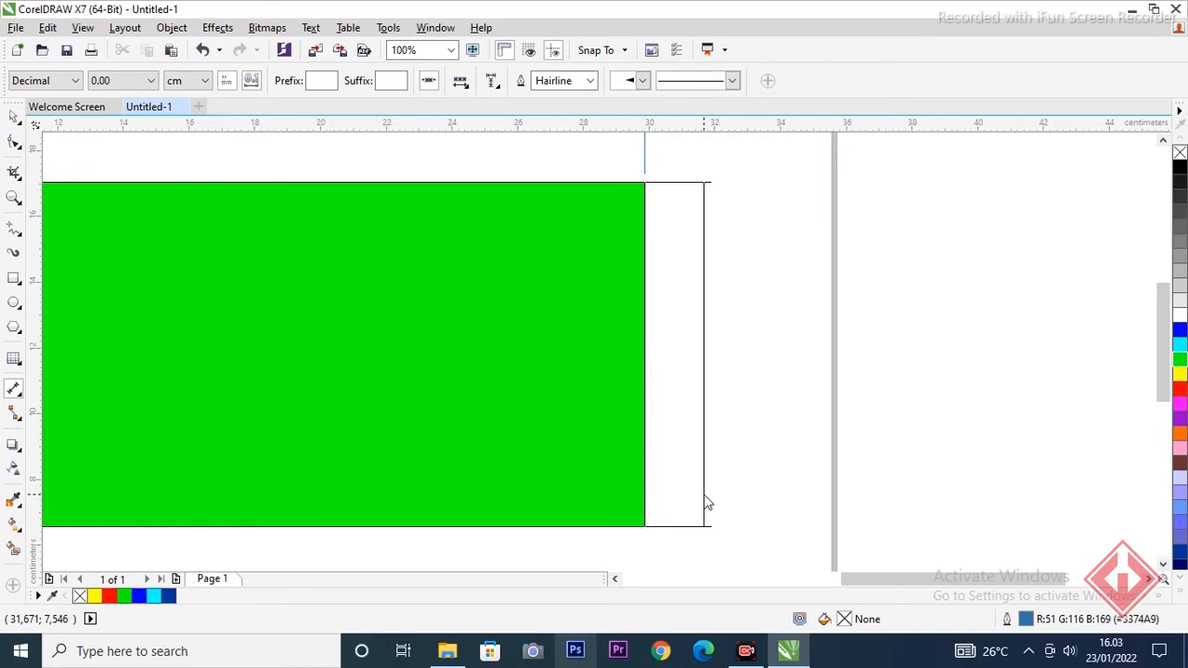
pyautogui.click(706, 504)
pyautogui.click(742, 420)
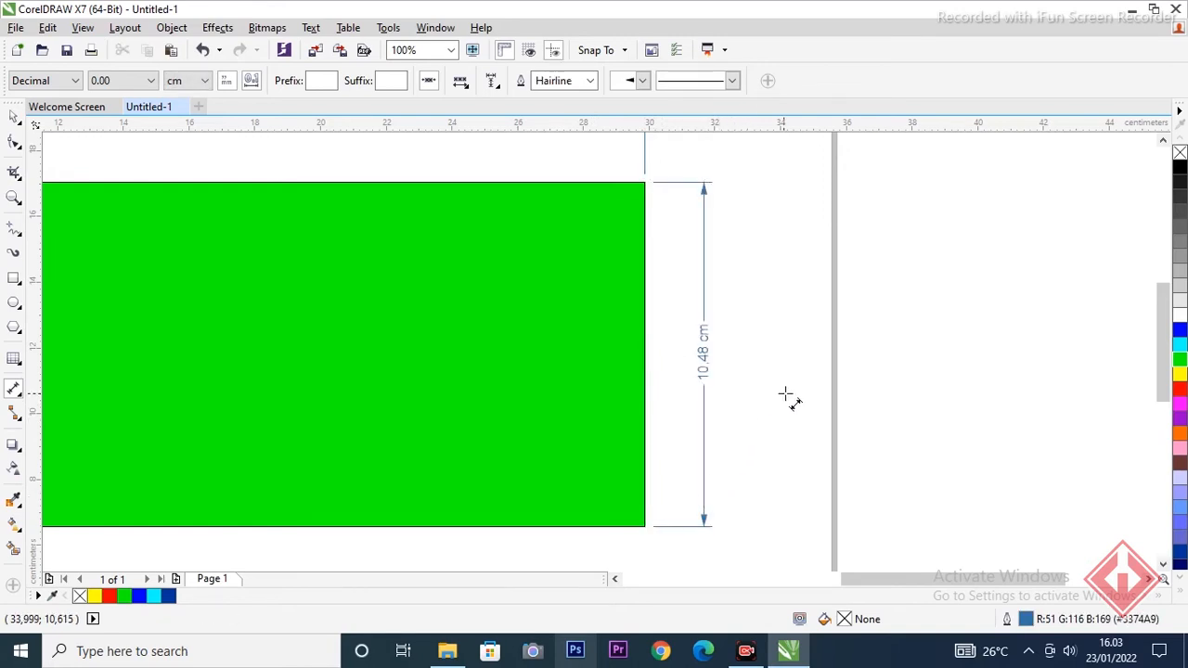
pyautogui.press('space')
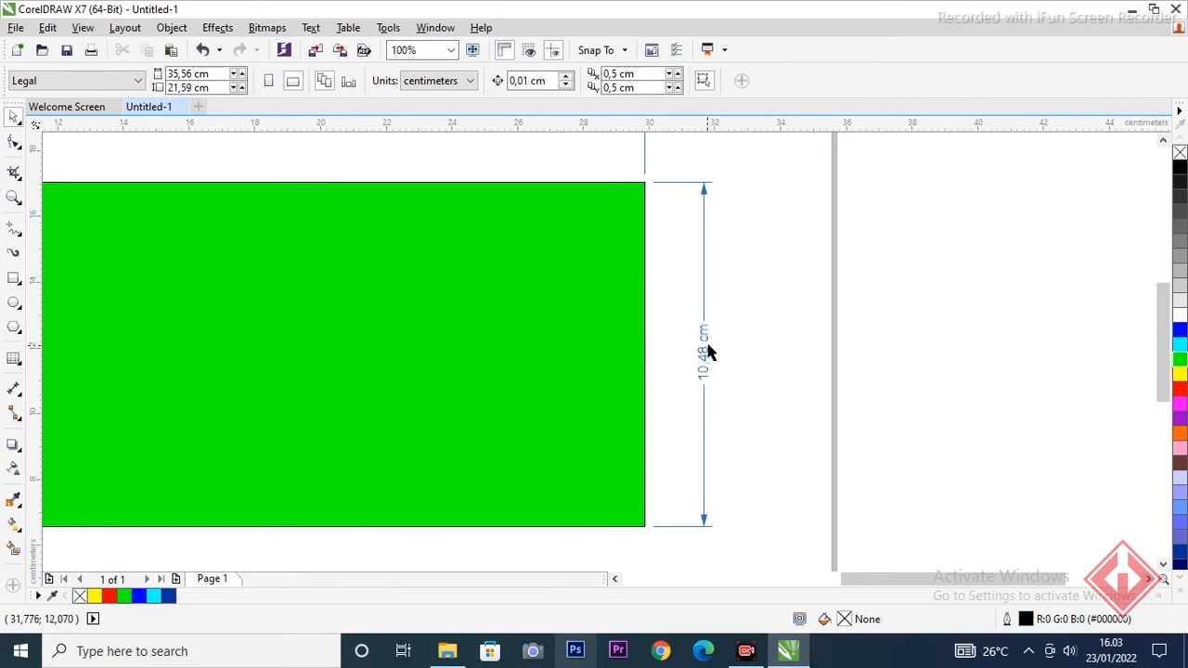
pyautogui.scroll(-1, 713, 371)
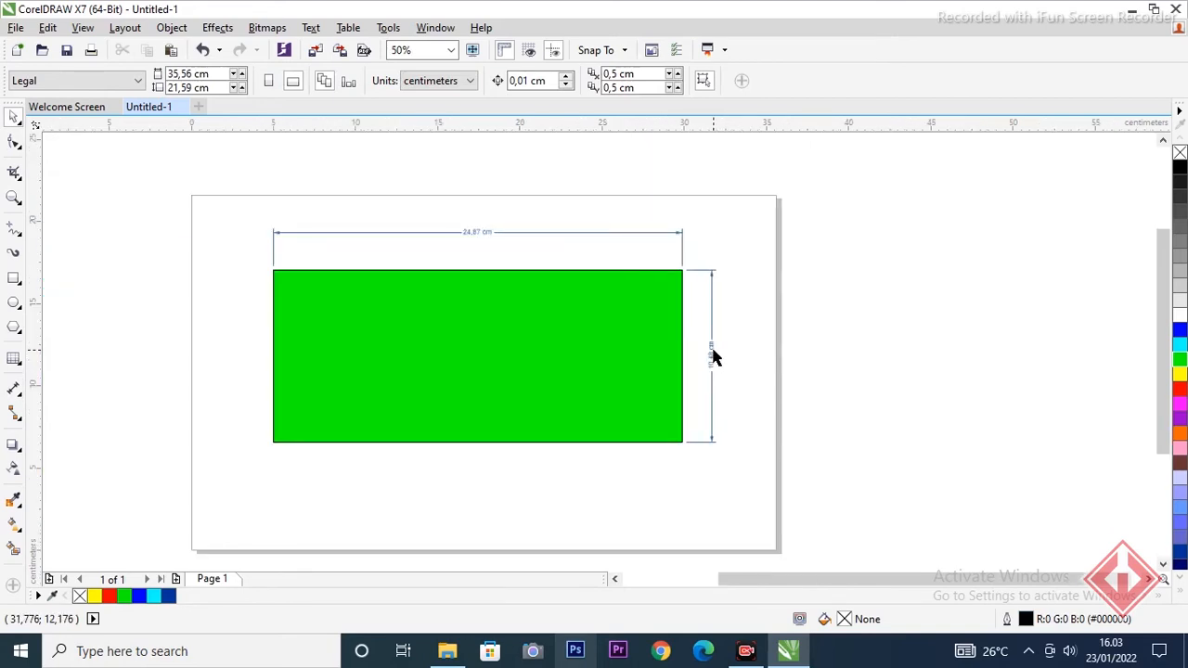
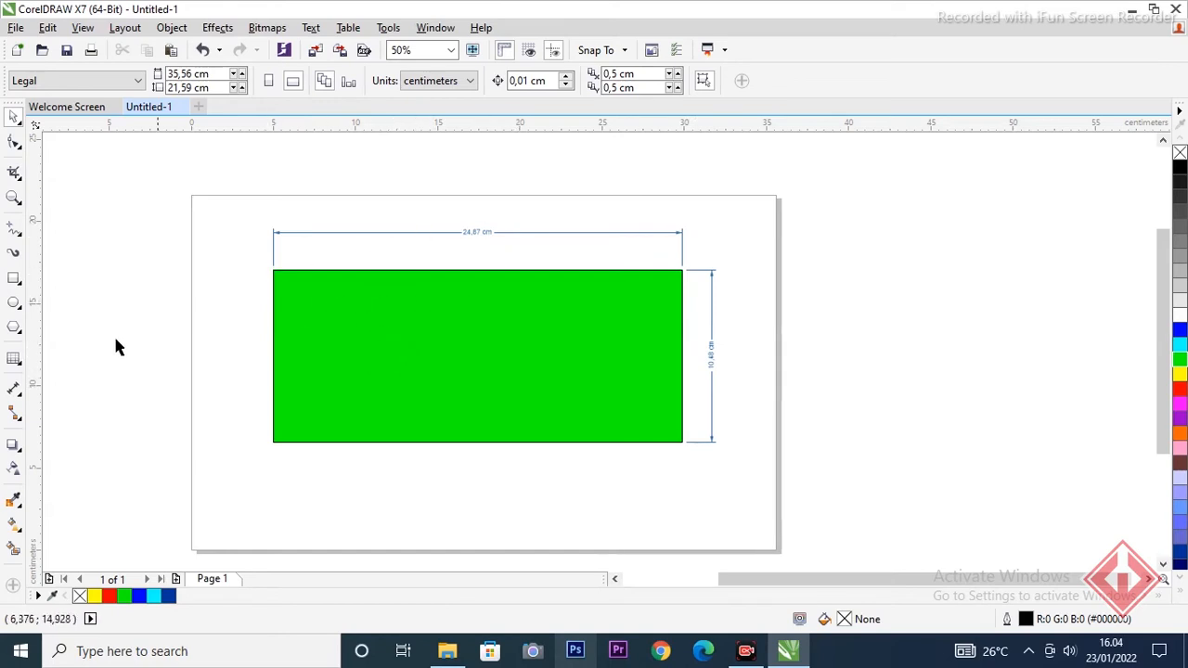
# Step: Dimension the rectangle's height outside its left edge with the Horizontal or Vertical Dimension tool
pyautogui.click(14, 389)
pyautogui.click(14, 389)
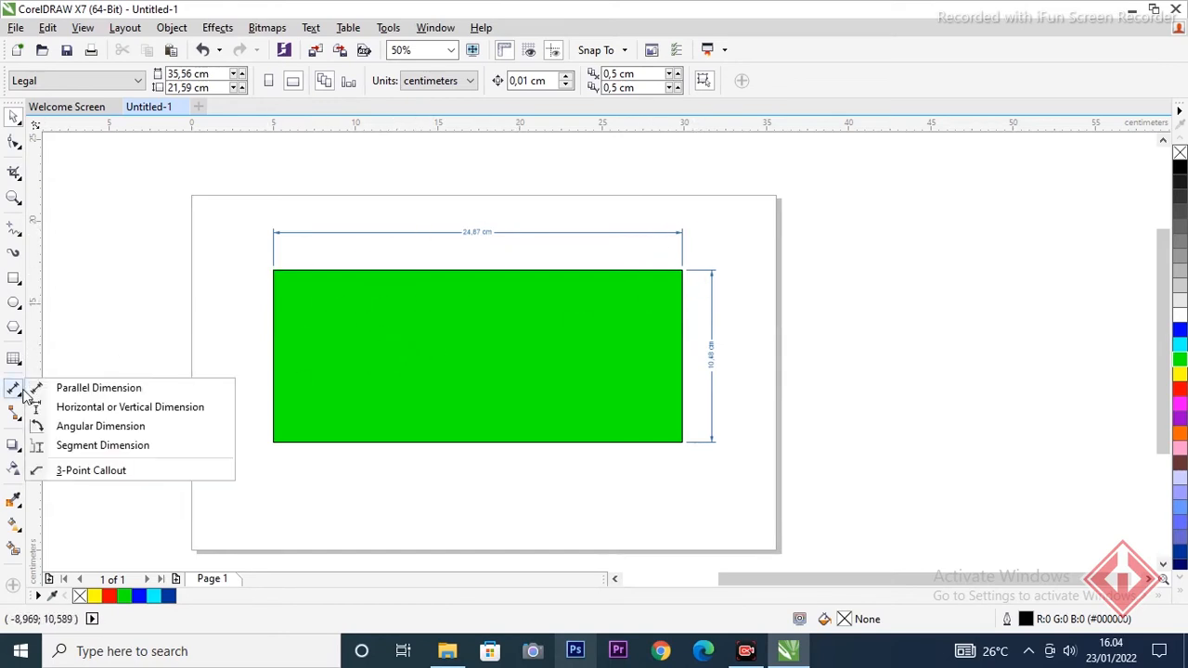
pyautogui.click(75, 414)
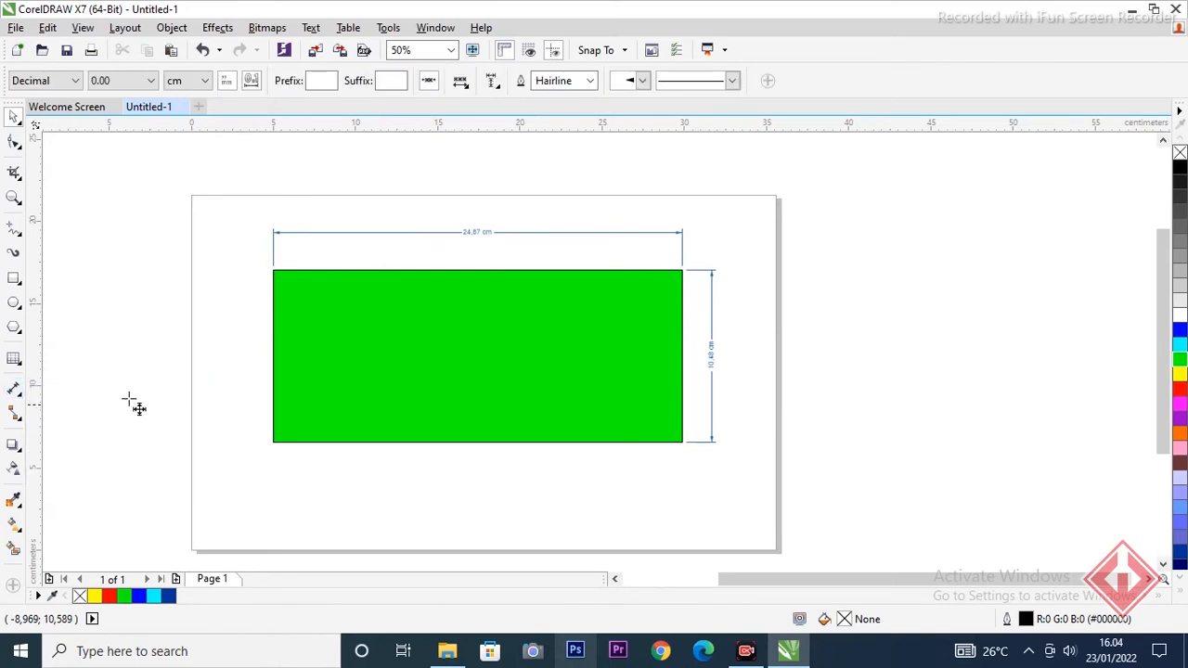
pyautogui.moveTo(284, 280); pyautogui.dragTo(274, 444)
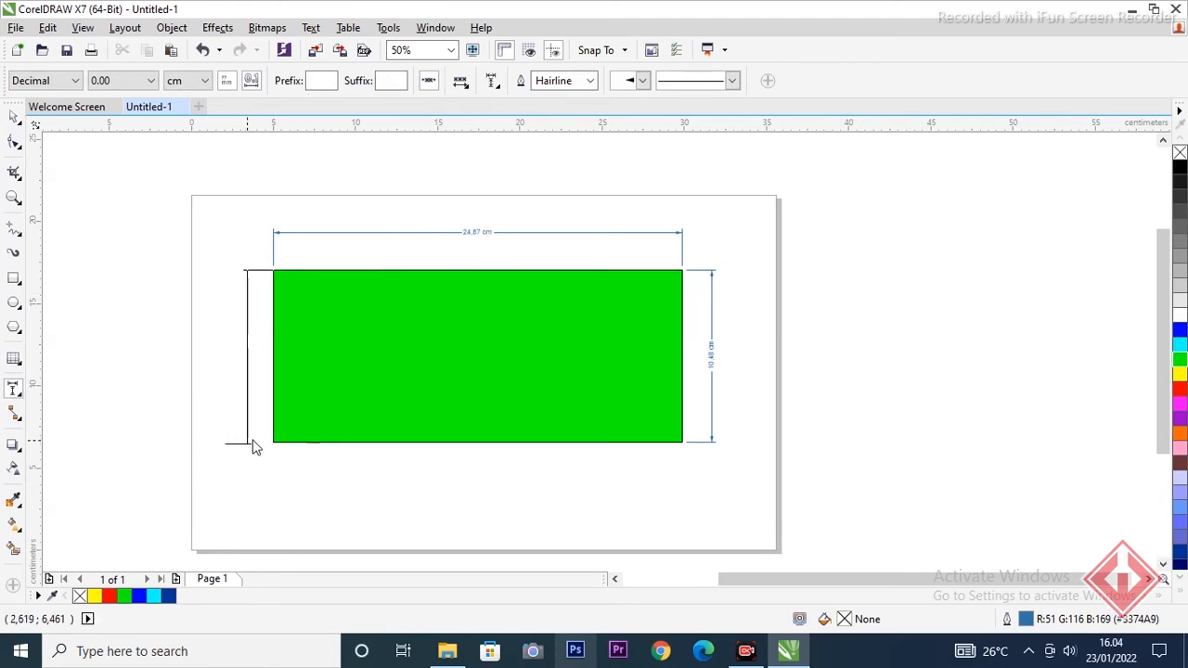
pyautogui.click(253, 442)
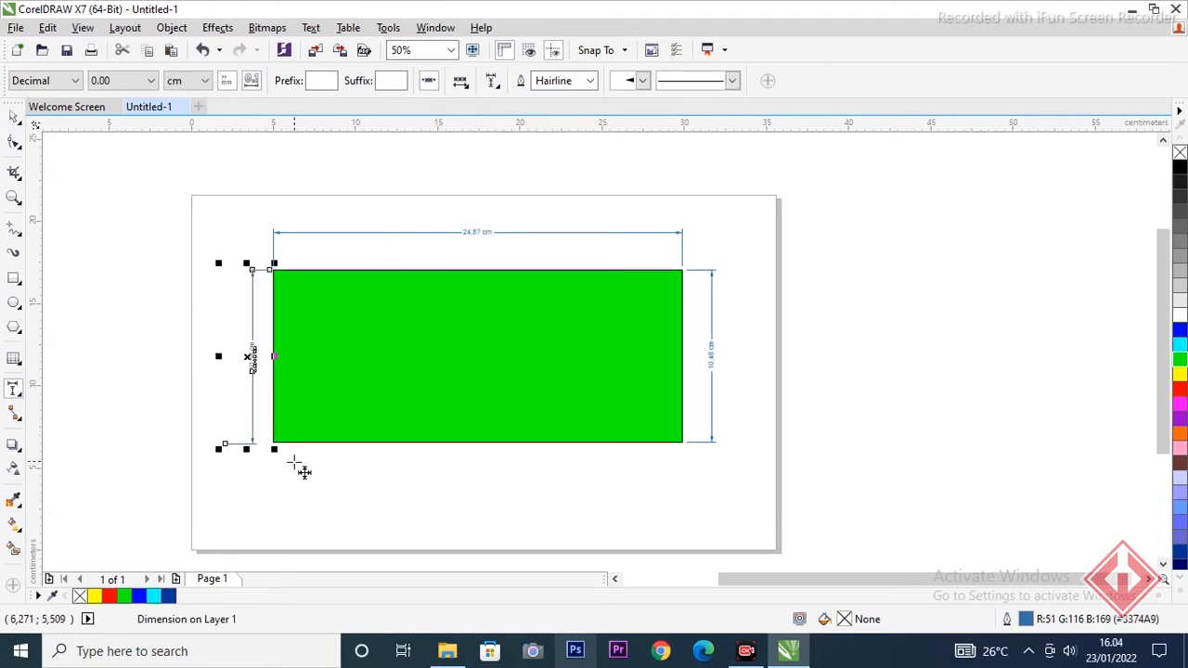
pyautogui.press('space')
pyautogui.click(375, 463)
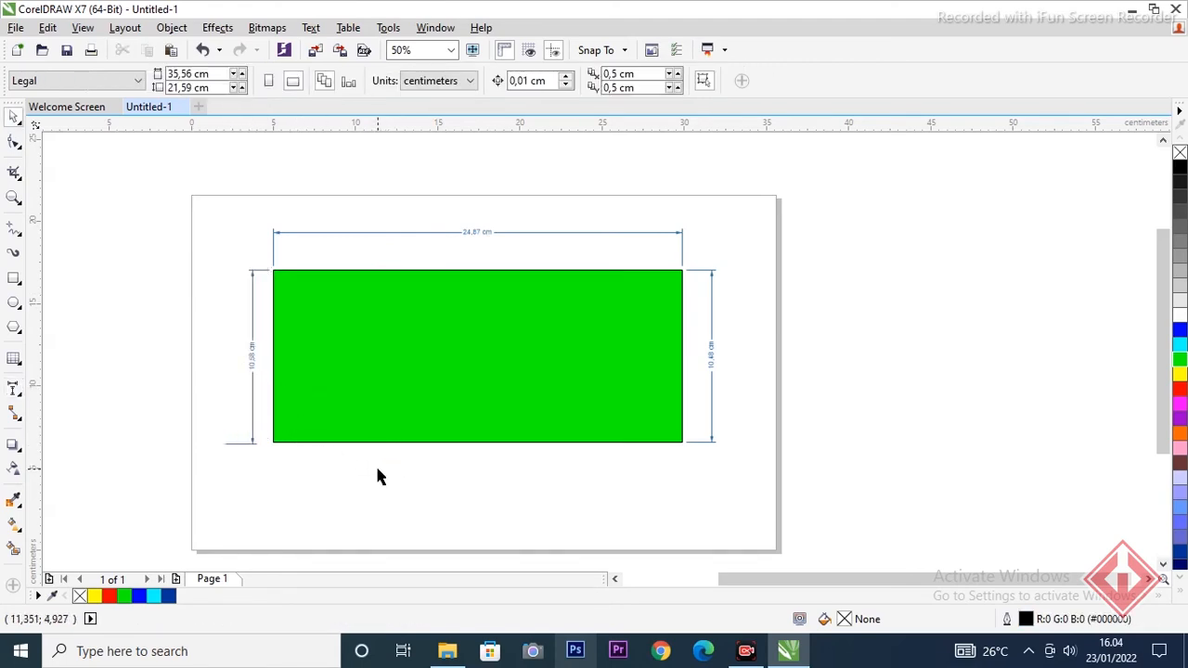
# Step: Dimension the rectangle's width below its lower edge with the Horizontal or Vertical Dimension tool
pyautogui.click(14, 390)
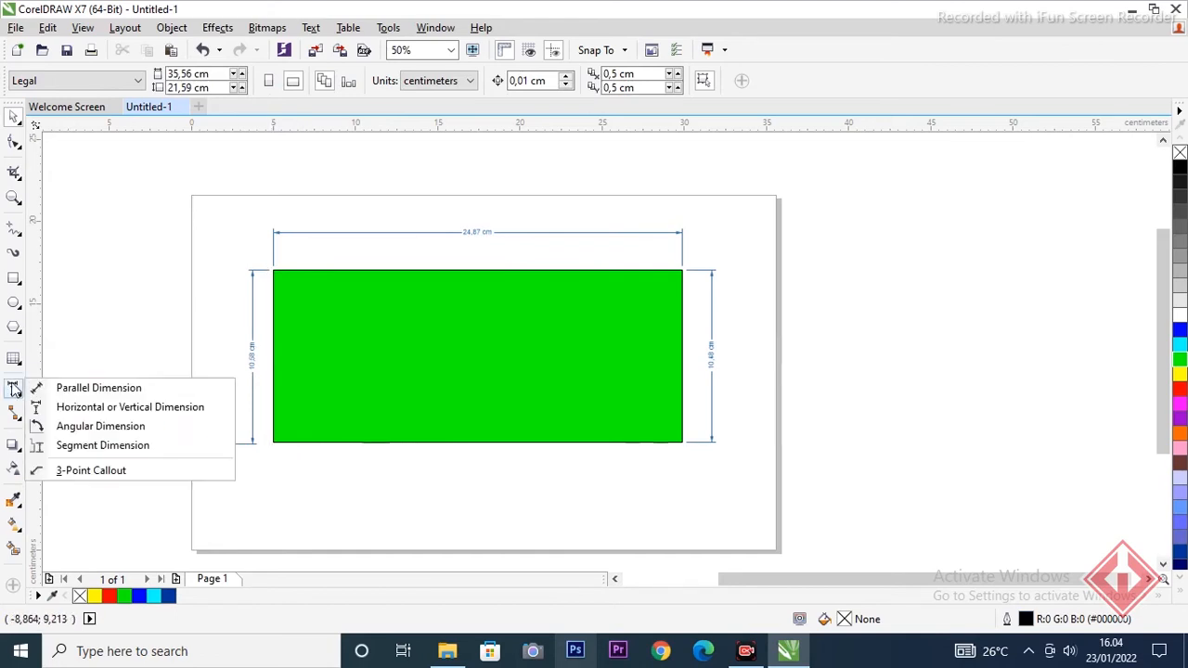
pyautogui.click(93, 407)
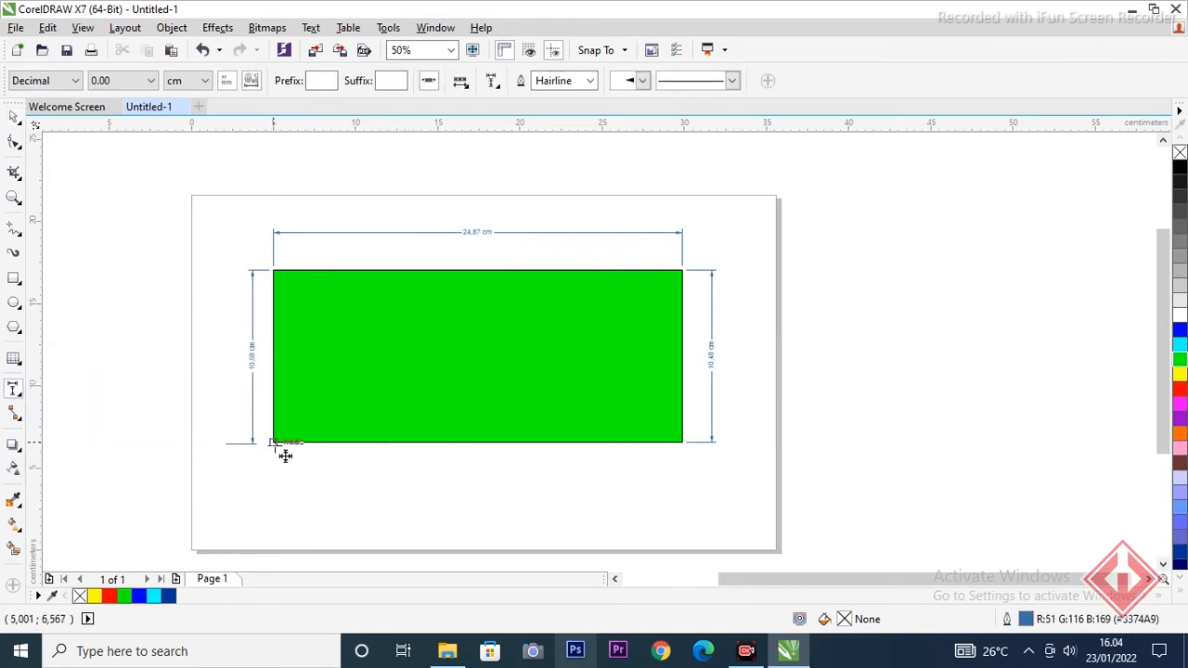
pyautogui.click(276, 446)
pyautogui.click(684, 443)
pyautogui.moveTo(685, 472); pyautogui.dragTo(685, 471)
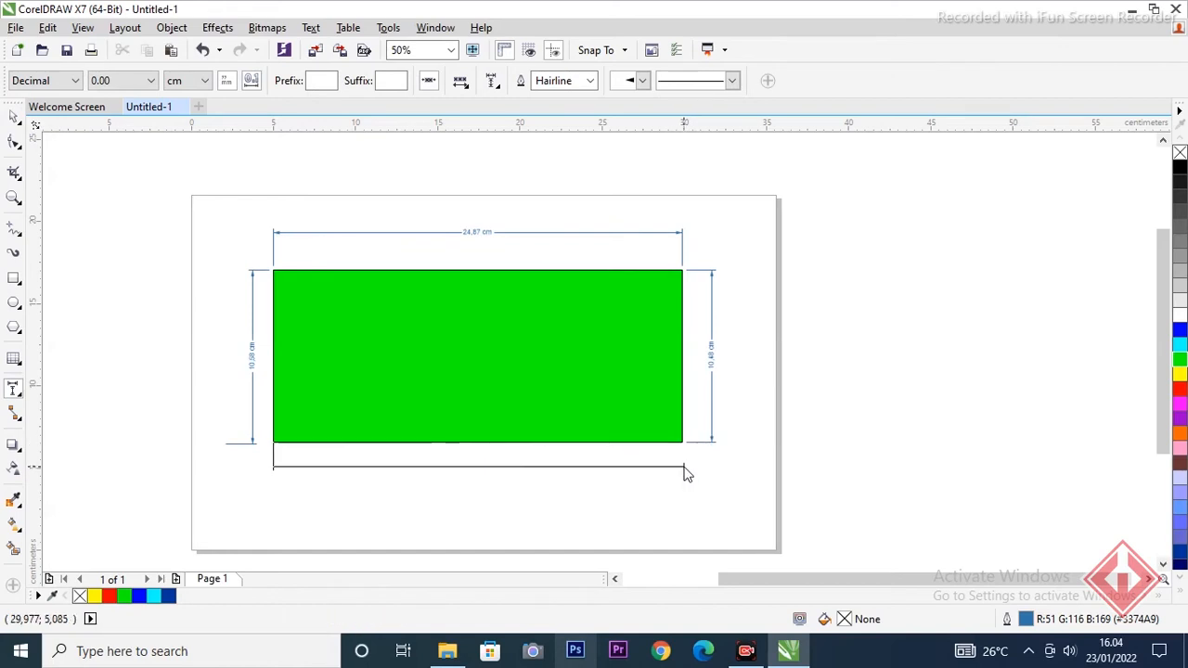
pyautogui.click(685, 464)
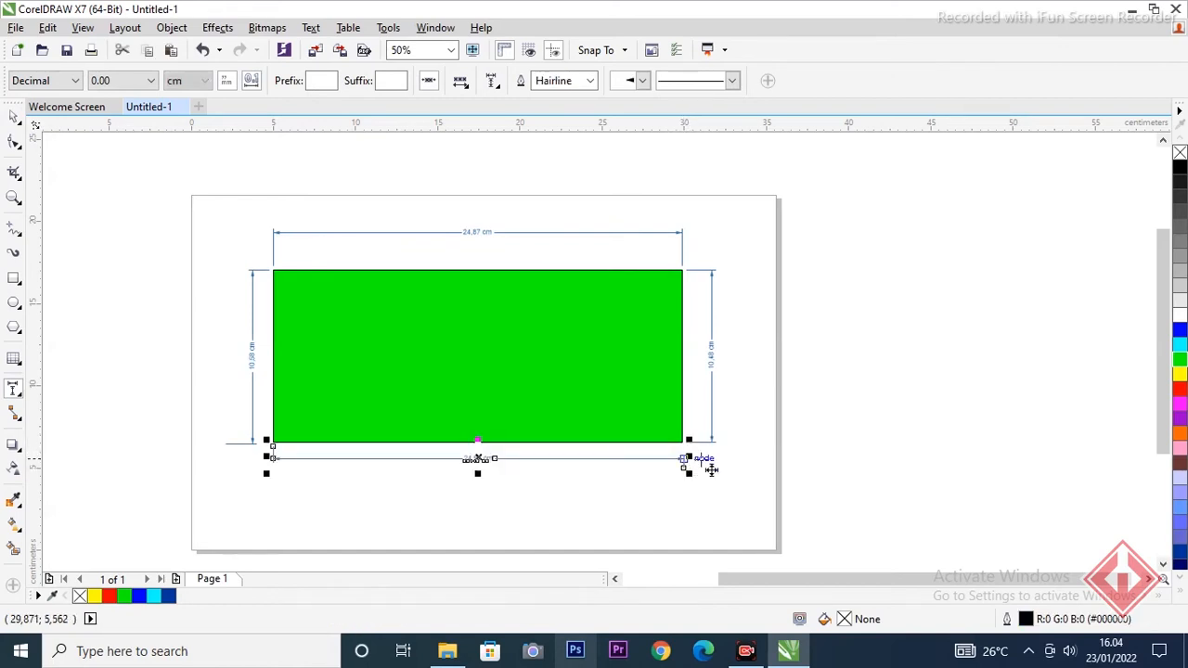
pyautogui.click(730, 477)
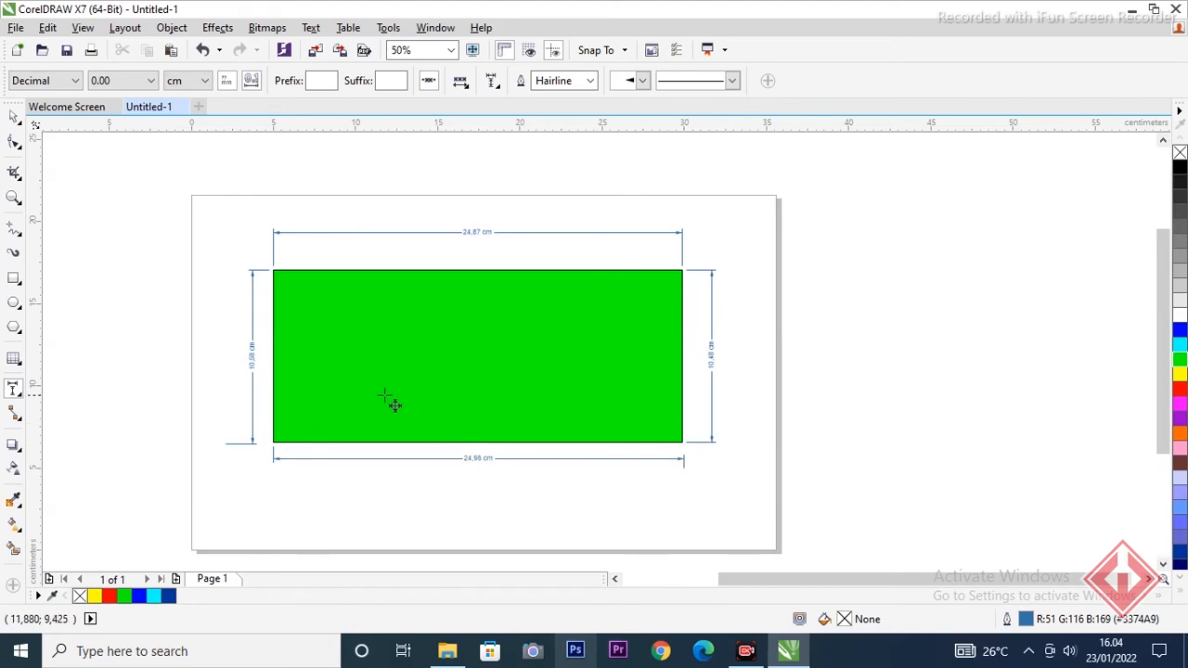
# Step: Add an angular dimension to the green rectangle's lower-left corner, measured between its left and bottom edges, and select its label
pyautogui.click(20, 398)
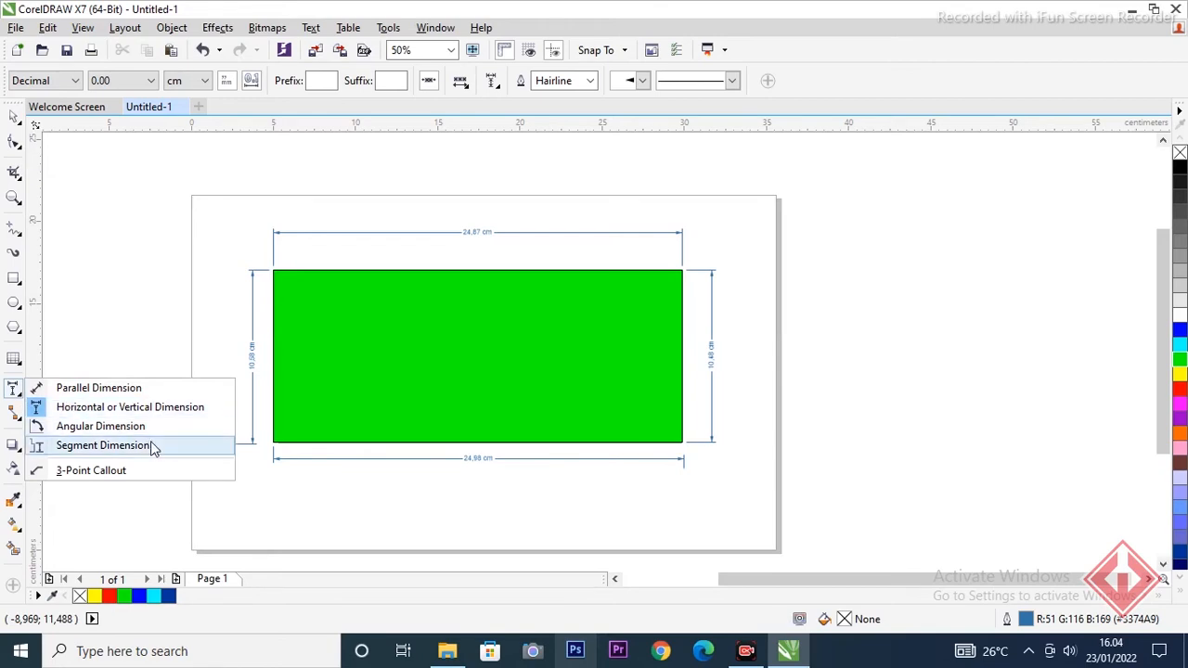
pyautogui.click(95, 427)
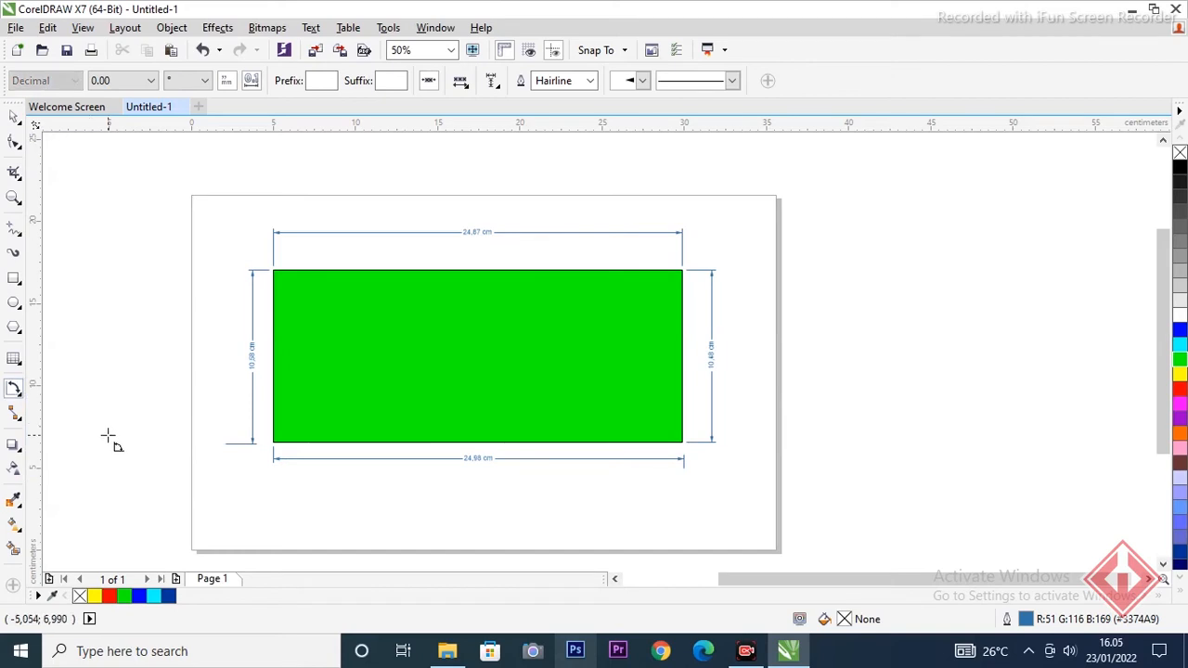
pyautogui.scroll(1, 386, 374)
pyautogui.scroll(-1, 384, 371)
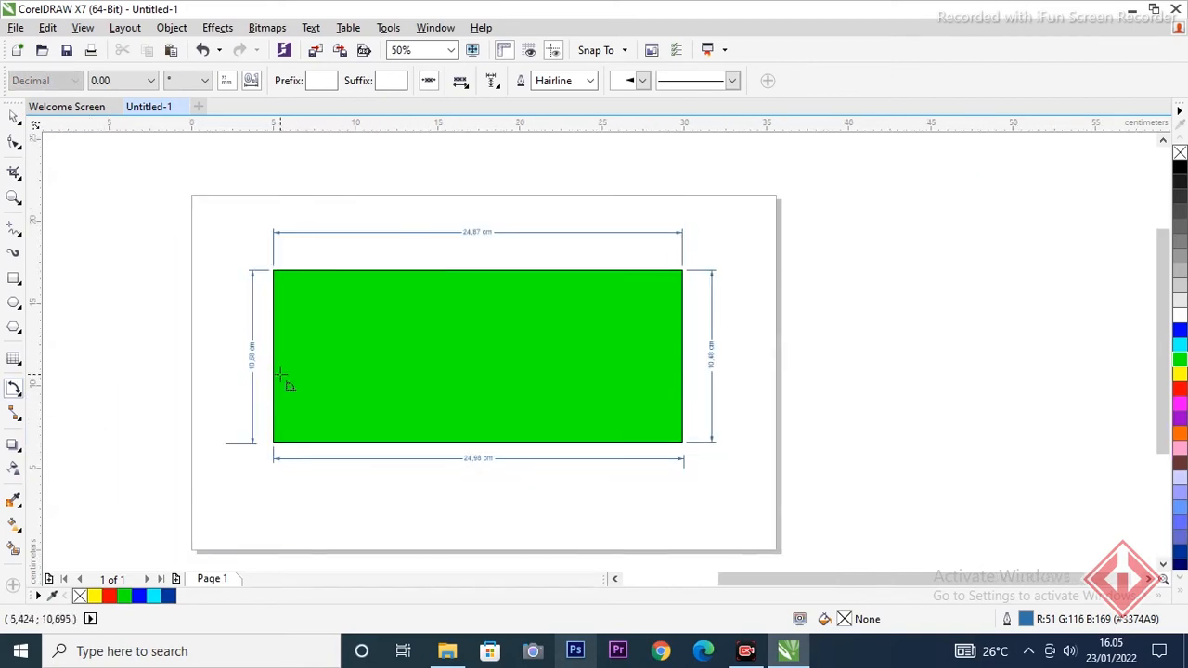
pyautogui.scroll(1, 287, 380)
pyautogui.click(14, 391)
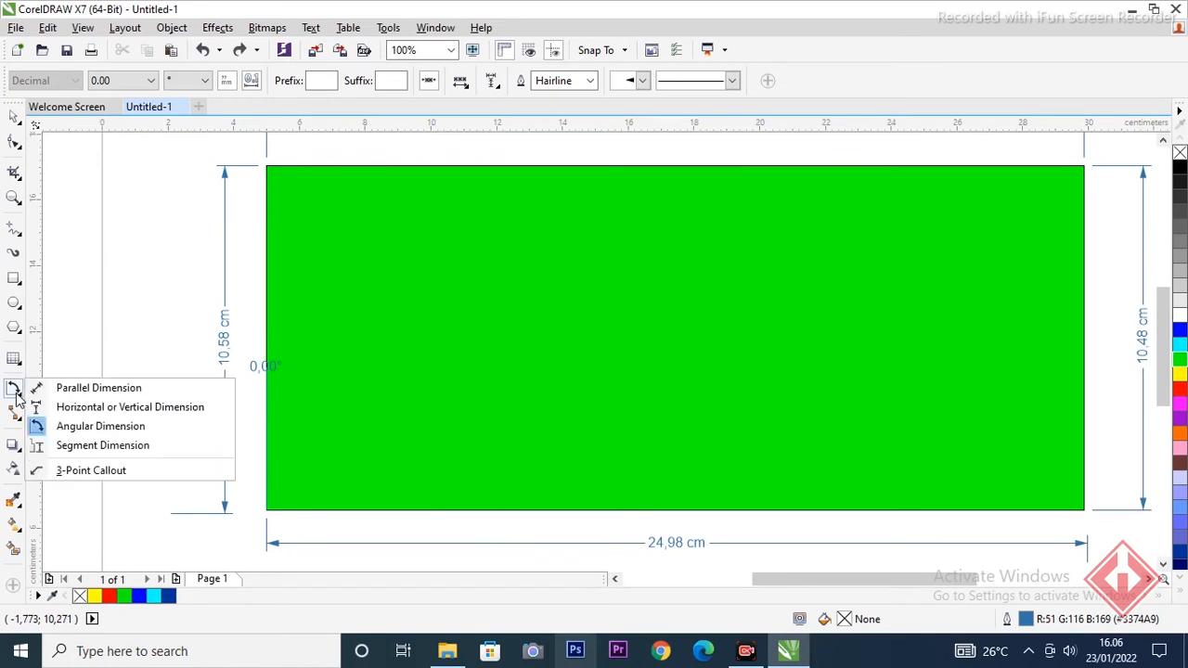
pyautogui.click(56, 427)
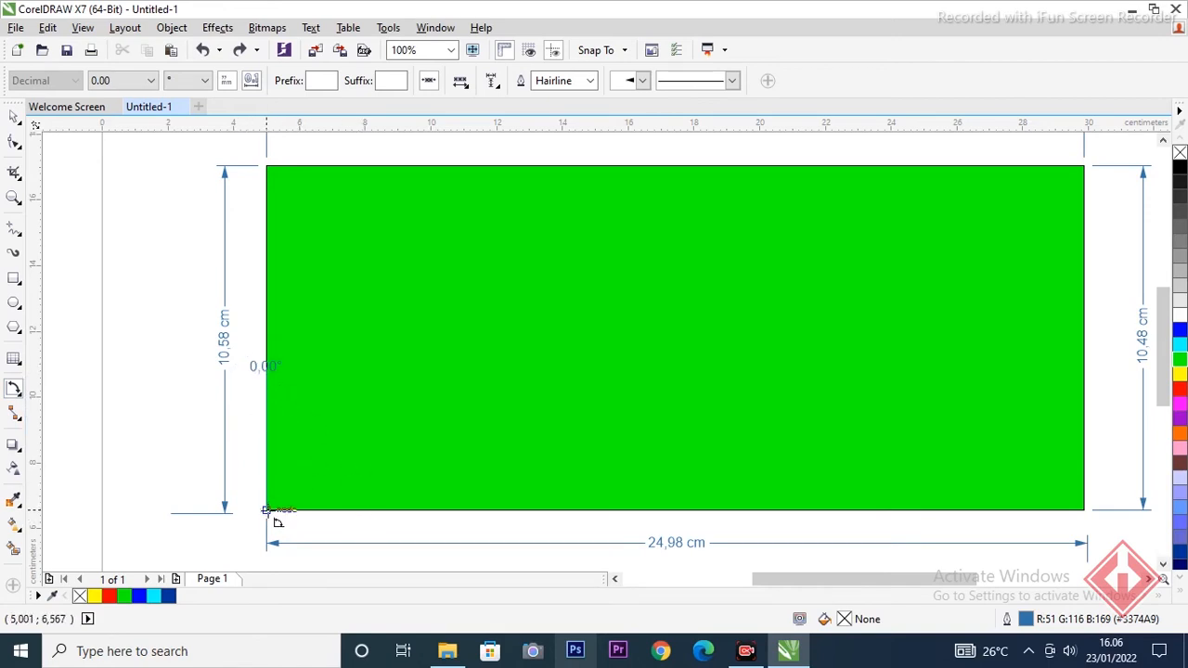
pyautogui.click(266, 509)
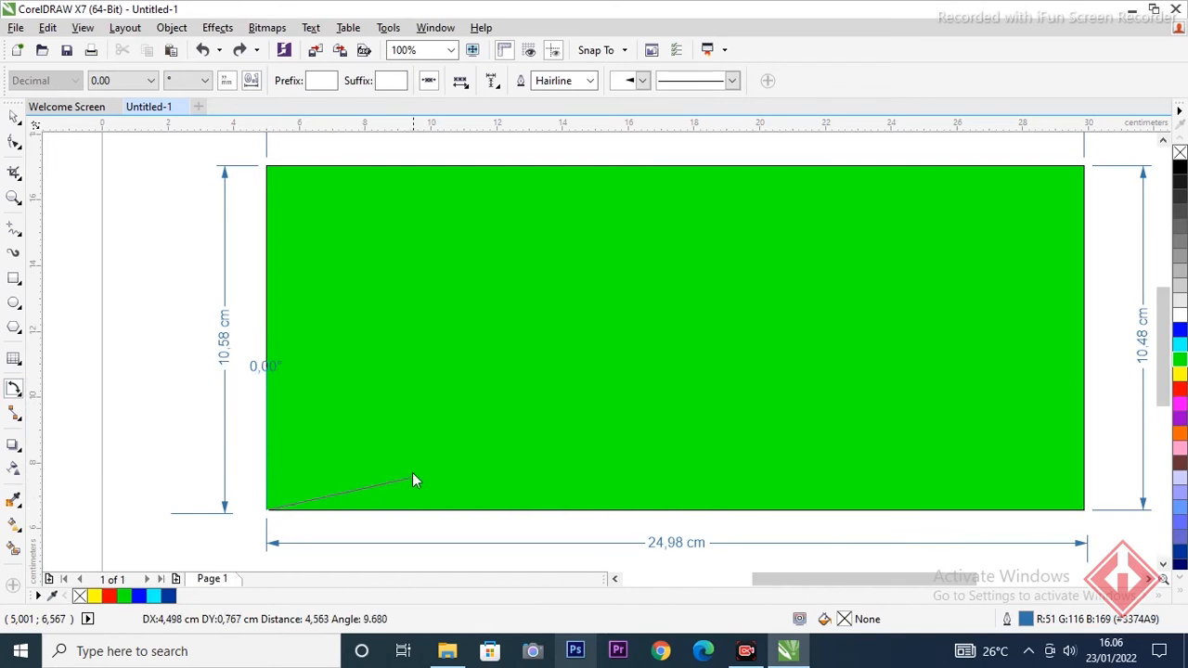
pyautogui.click(271, 382)
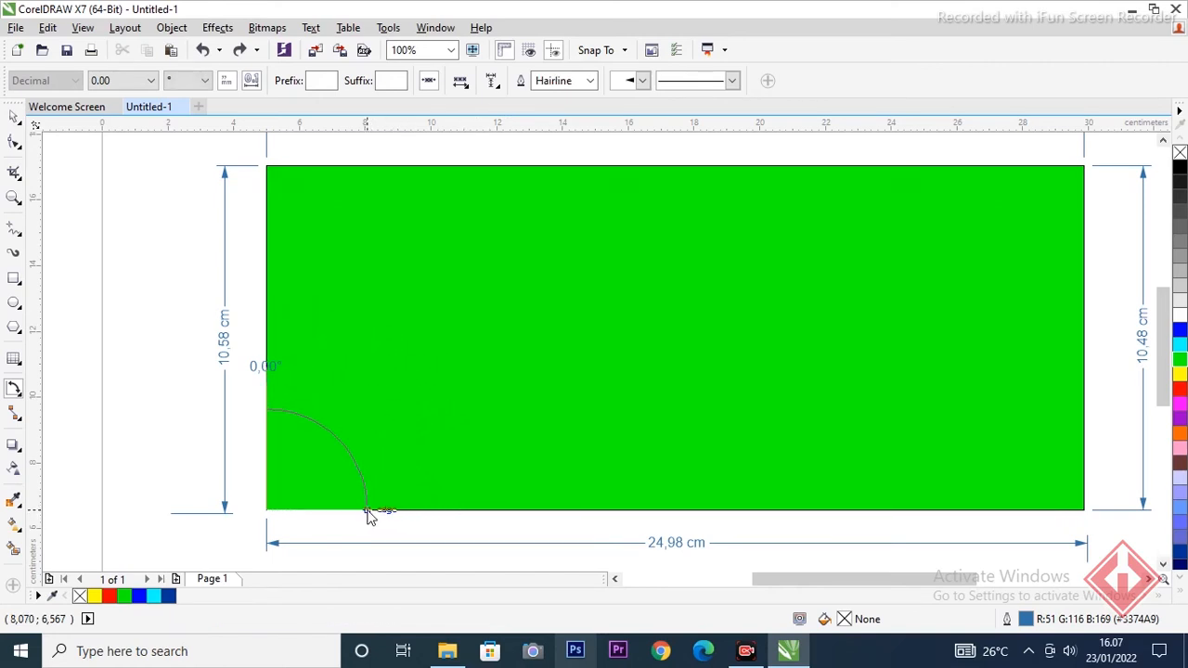
pyautogui.click(373, 513)
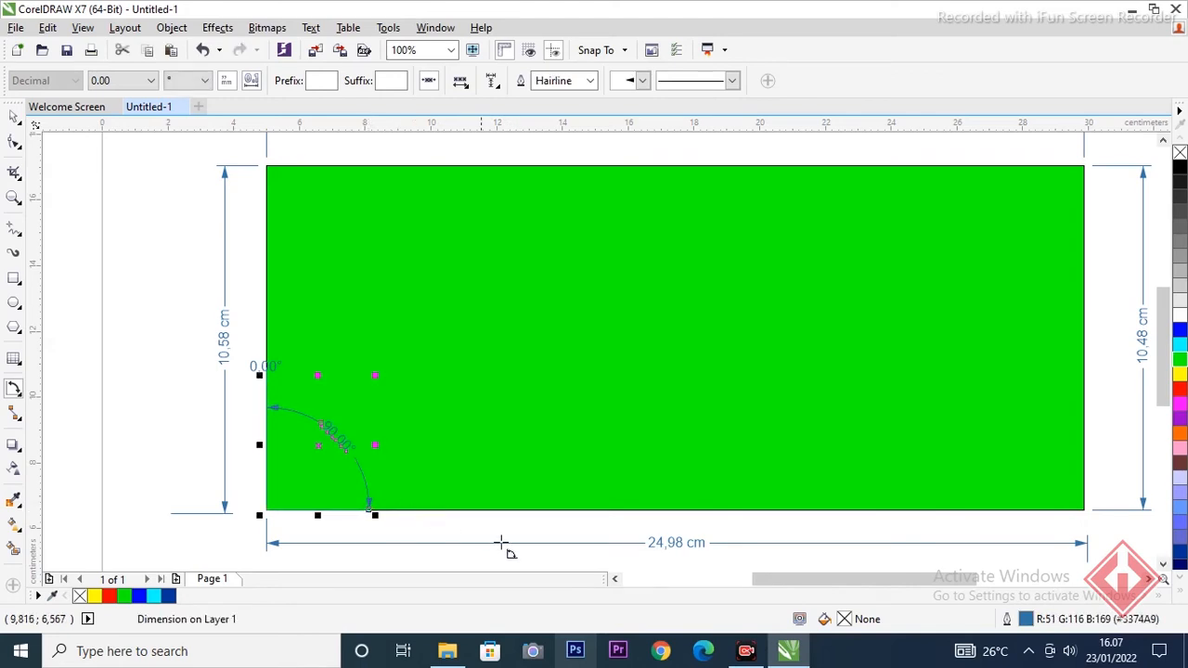
pyautogui.press('space')
pyautogui.click(444, 537)
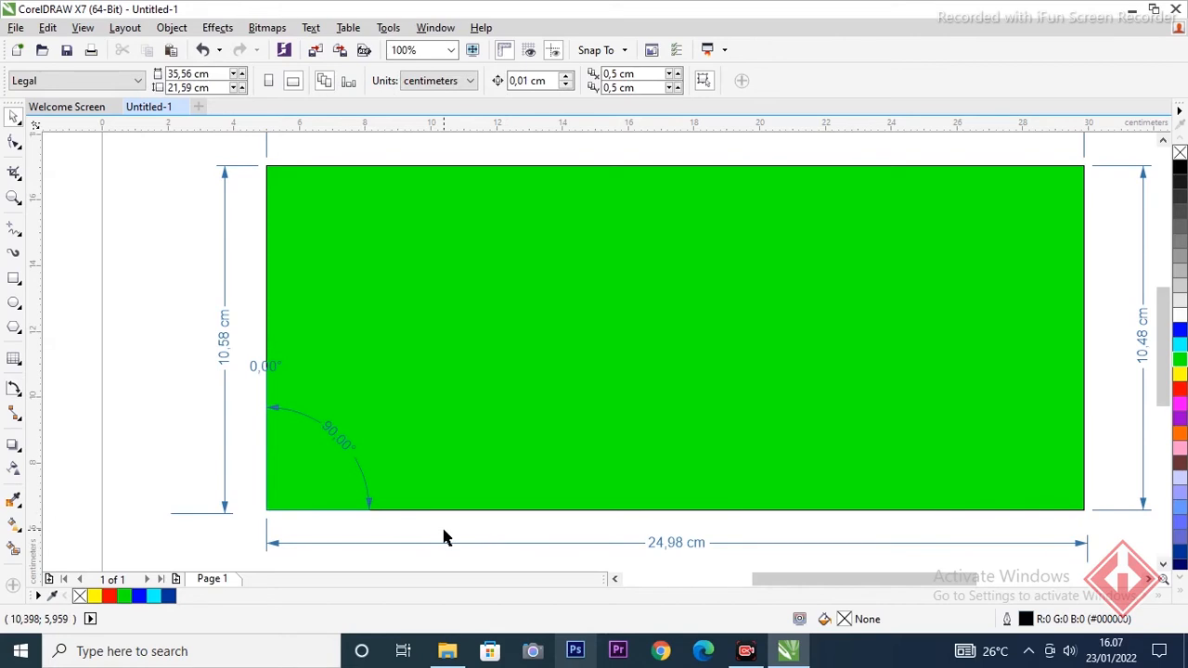
pyautogui.click(334, 430)
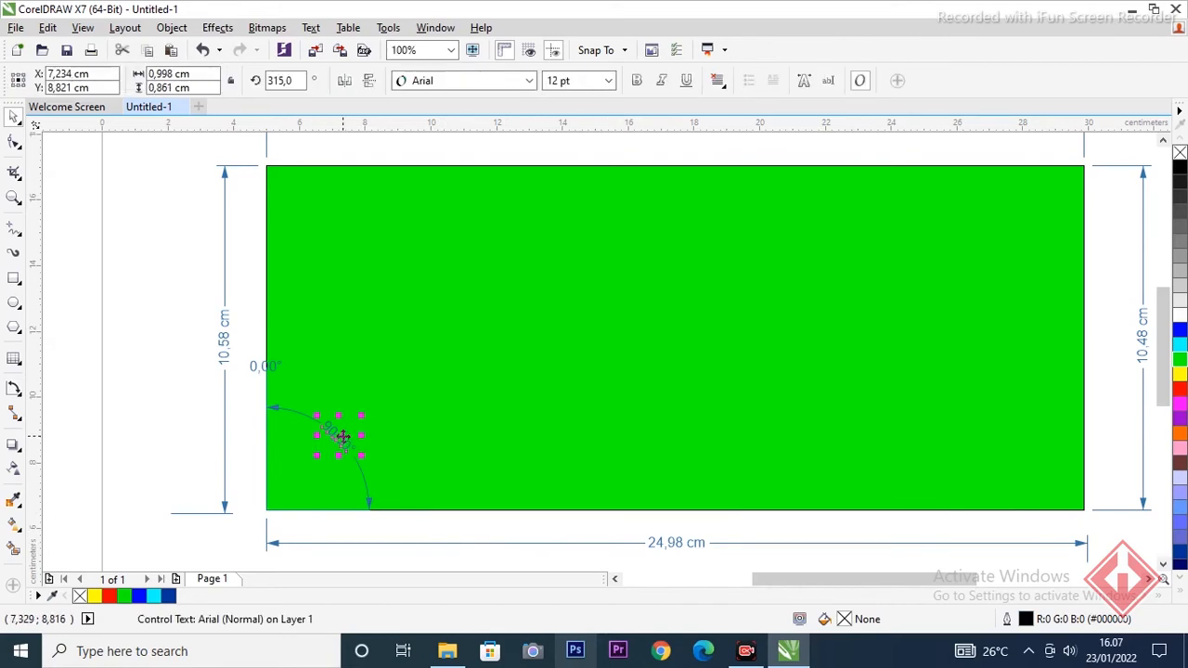
# Step: Add an angular dimension to the green rectangle's upper-left corner, measured between its top and left edges
pyautogui.click(15, 390)
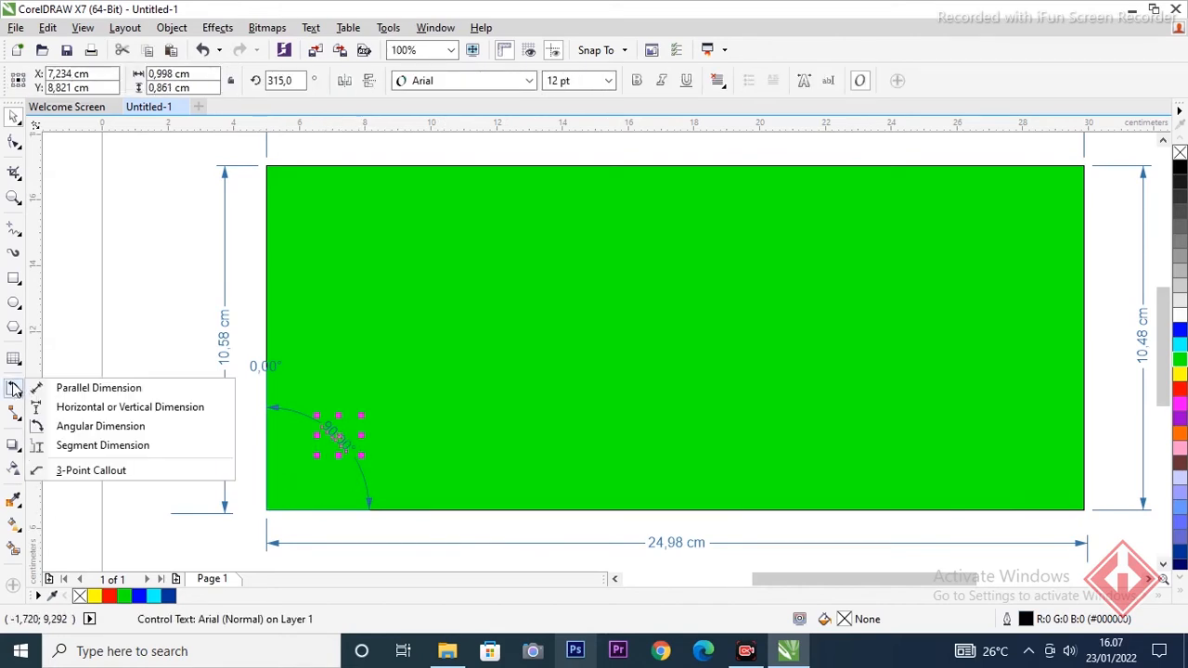
pyautogui.click(64, 428)
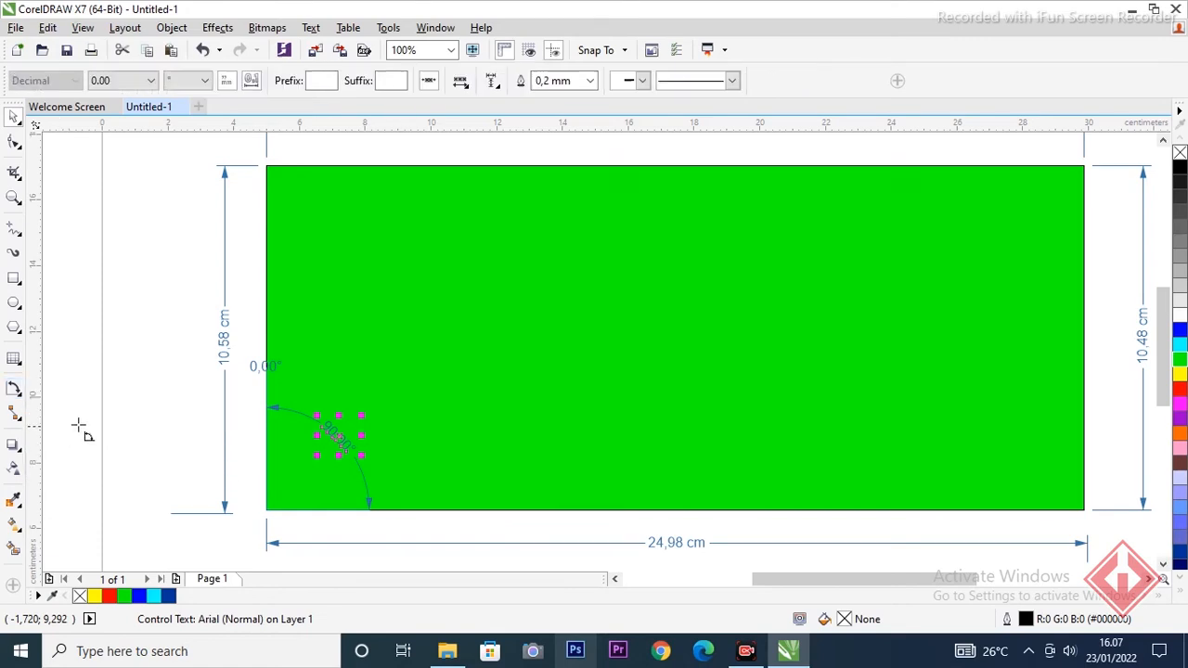
pyautogui.moveTo(266, 166); pyautogui.dragTo(407, 195)
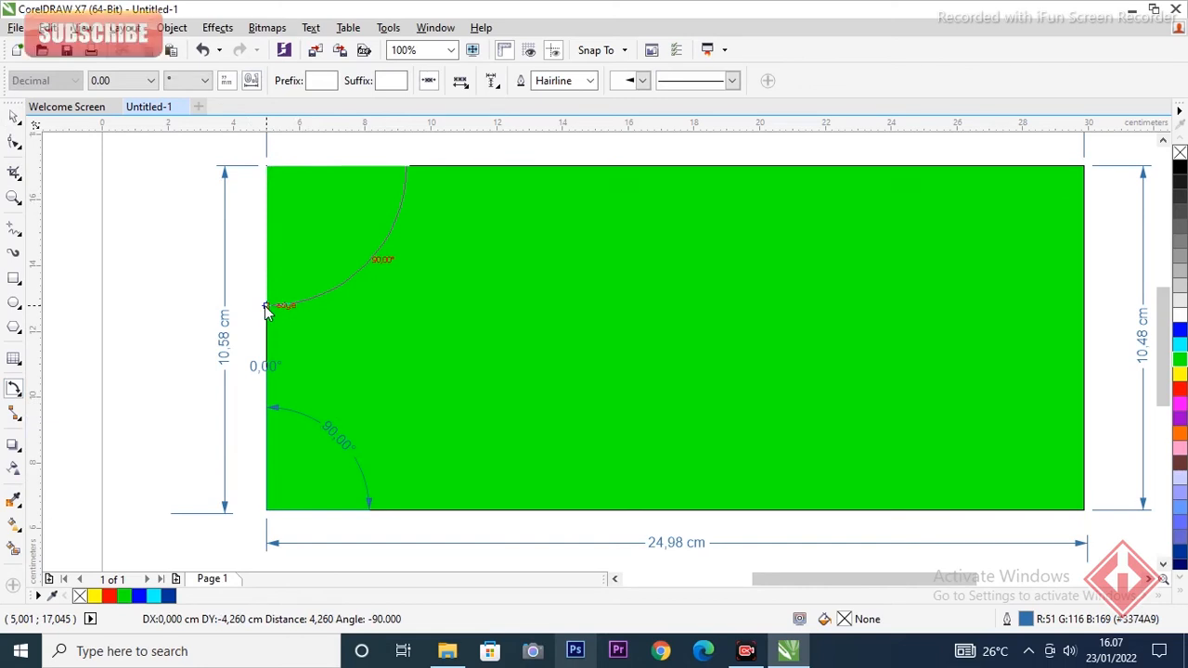
pyautogui.click(266, 307)
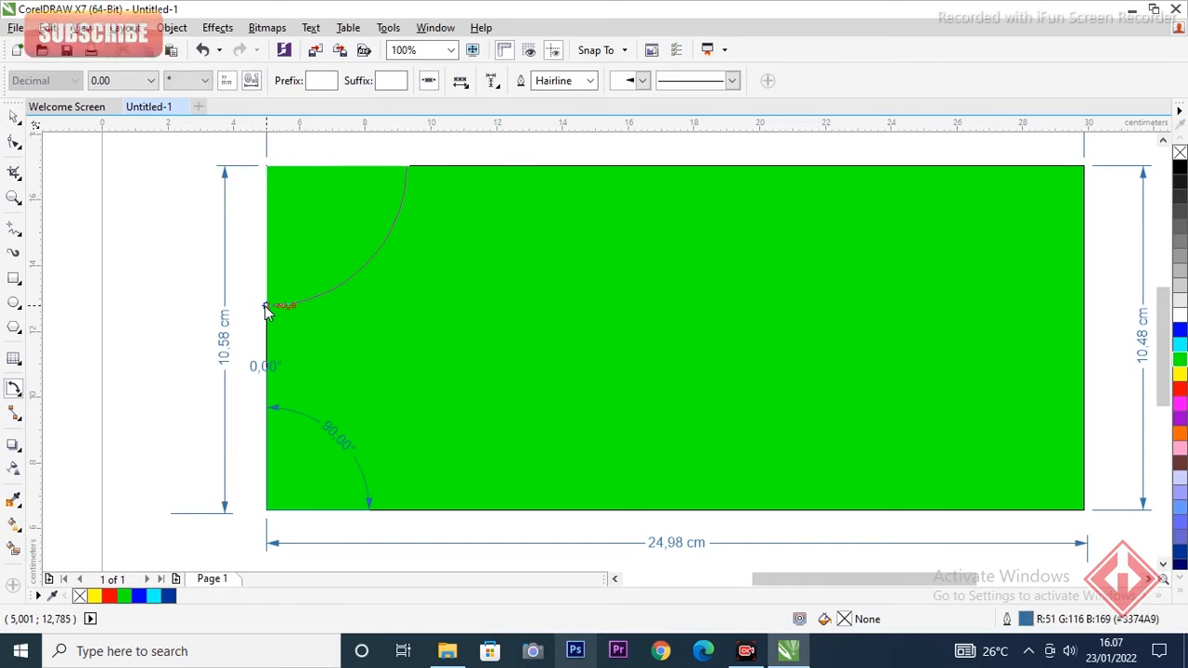
pyautogui.click(269, 306)
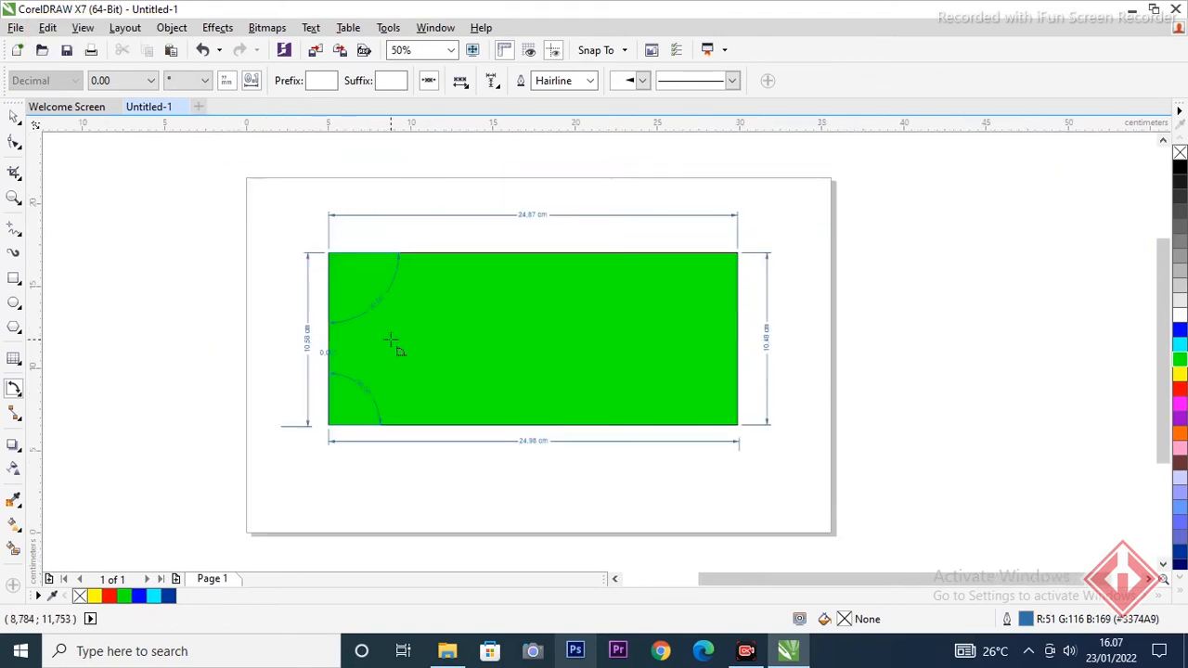
# Step: Clear the page by selecting all objects and deleting them
pyautogui.scroll(-1, 401, 353)
pyautogui.click(14, 278)
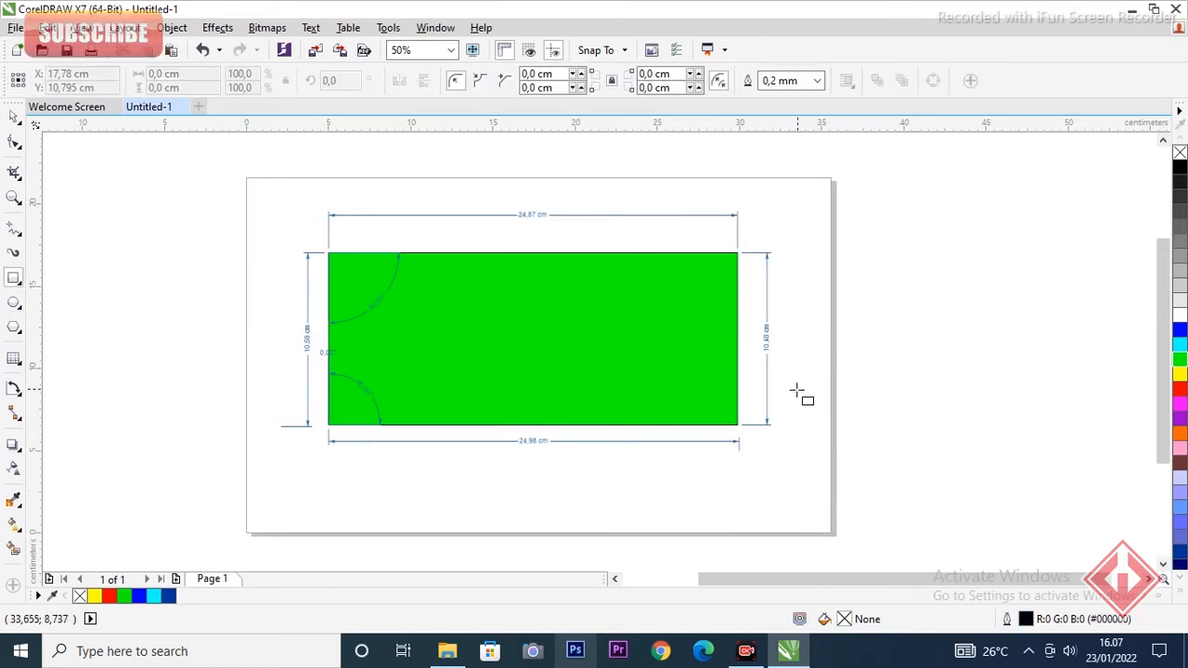
pyautogui.press('space')
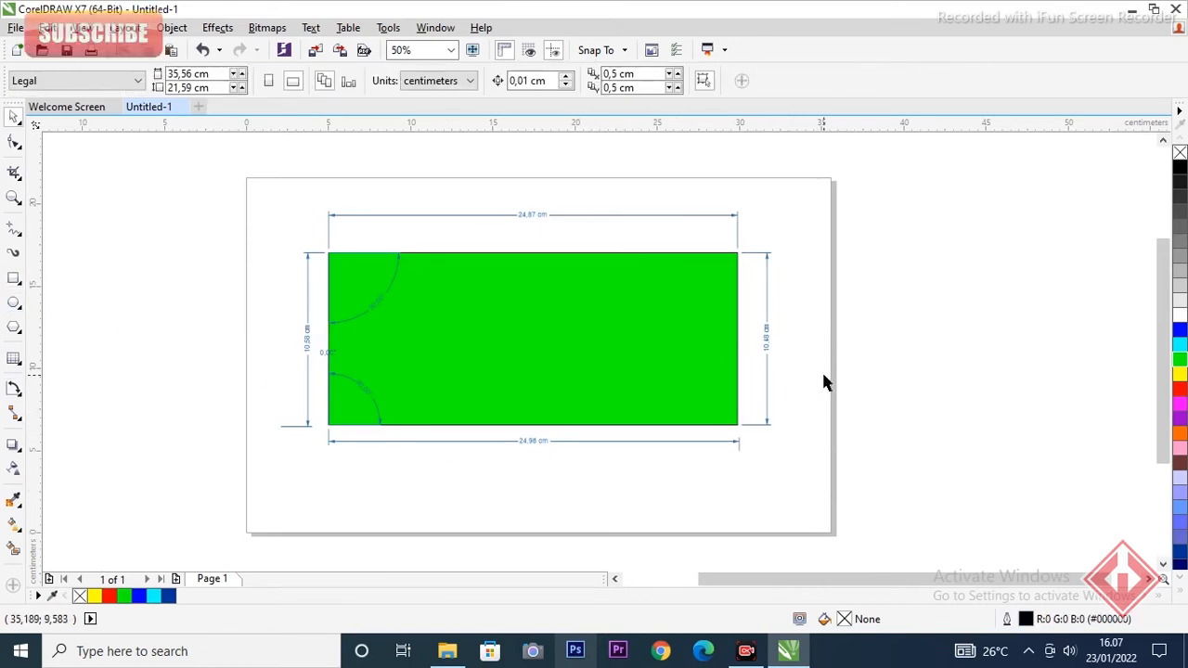
pyautogui.hotkey('ctrl', 'a')
pyautogui.press('Delete')
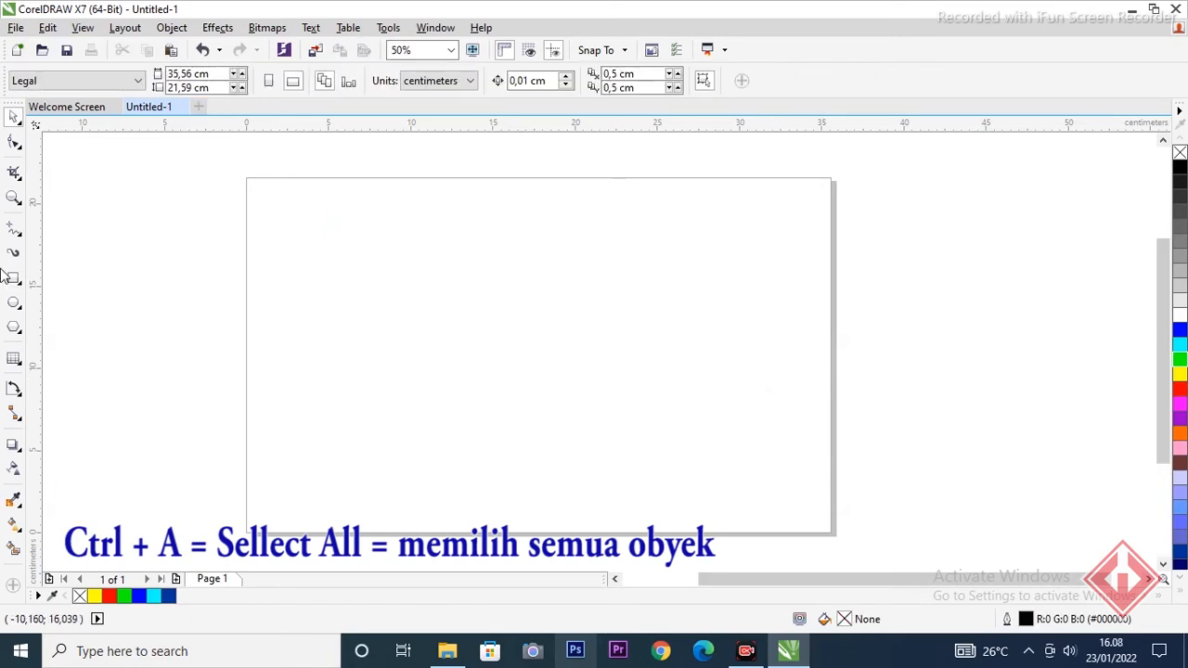
# Step: Draw a five-sided polygon about 14.3 cm wide and 13.6 cm high and move it near the middle of the page
pyautogui.click(14, 326)
pyautogui.moveTo(457, 257)
pyautogui.mouseDown()
pyautogui.moveTo(647, 430)
pyautogui.moveTo(659, 471)
pyautogui.moveTo(672, 469)
pyautogui.moveTo(664, 455)
pyautogui.moveTo(695, 492)
pyautogui.mouseUp()
pyautogui.press('space')
pyautogui.moveTo(585, 383); pyautogui.dragTo(522, 358)
pyautogui.scroll(1, 594, 404)
pyautogui.scroll(-1, 597, 404)
pyautogui.click(688, 431)
pyautogui.click(523, 374)
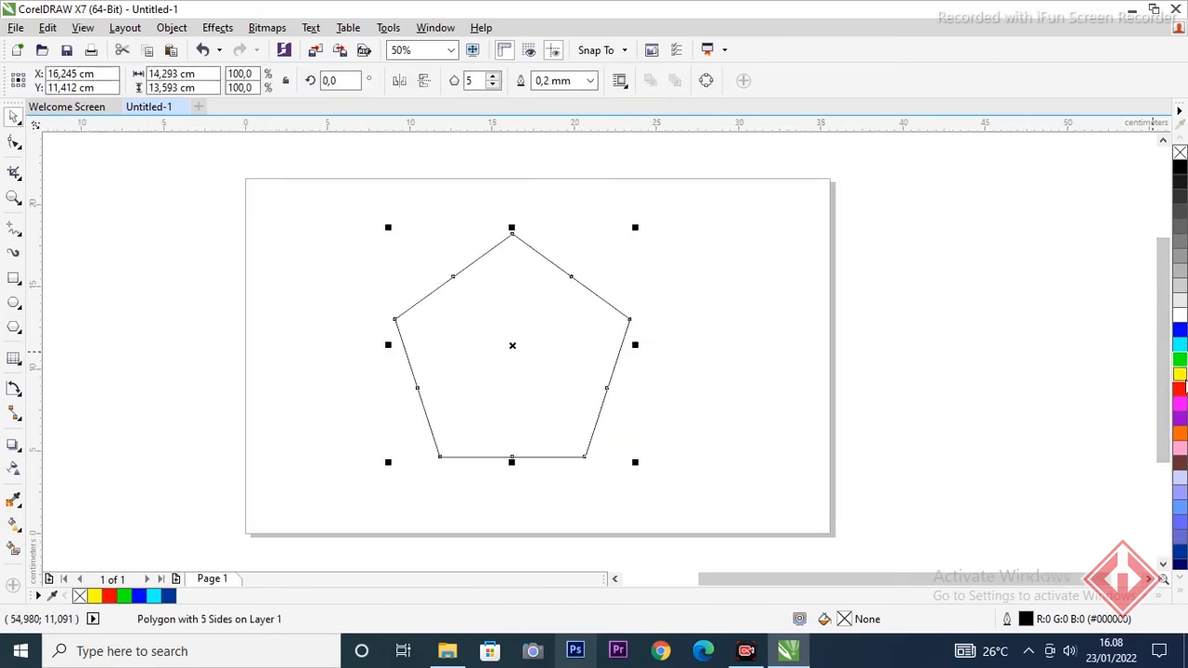
# Step: Fill the pentagon with orange (#FF6600) and deselect it
pyautogui.click(1179, 434)
pyautogui.click(672, 306)
pyautogui.click(586, 351)
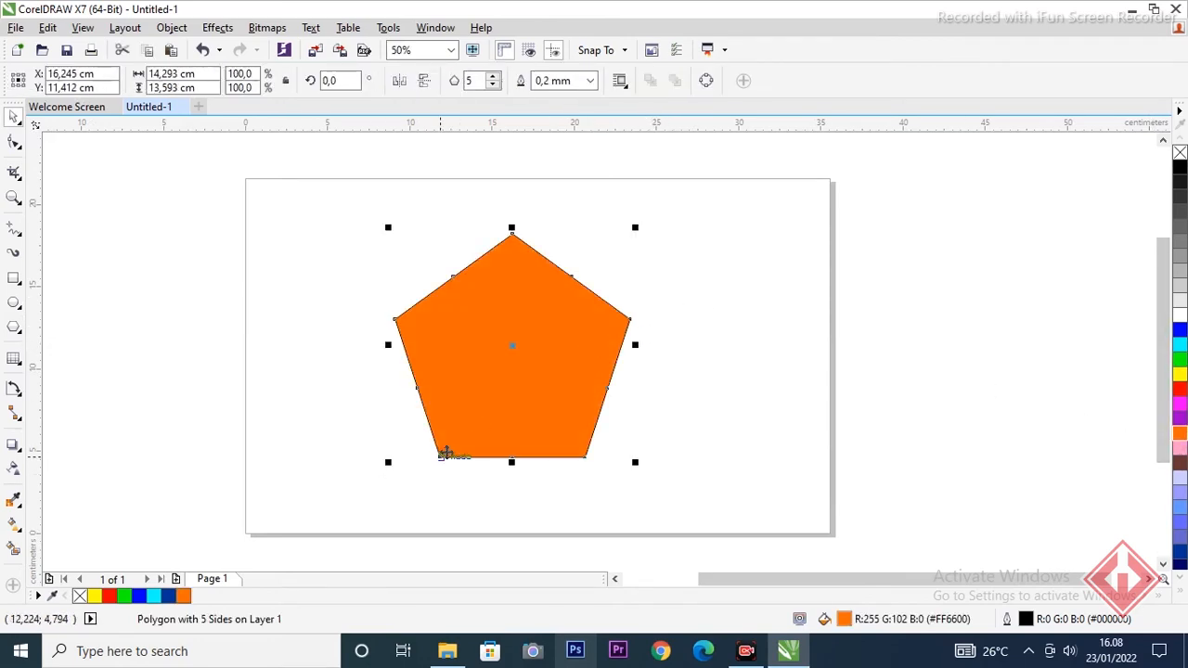
pyautogui.click(504, 467)
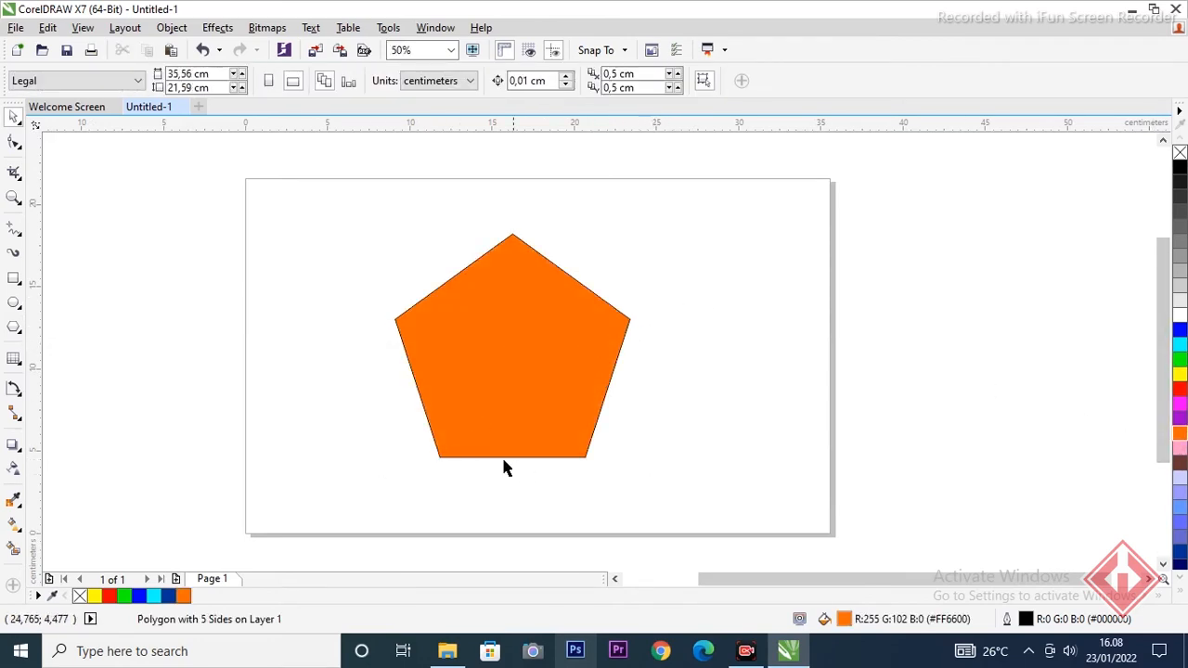
# Step: Add an angular dimension inside the pentagon's lower-left corner, from its bottom edge to its left side, and check the label up close
pyautogui.click(14, 391)
pyautogui.click(74, 424)
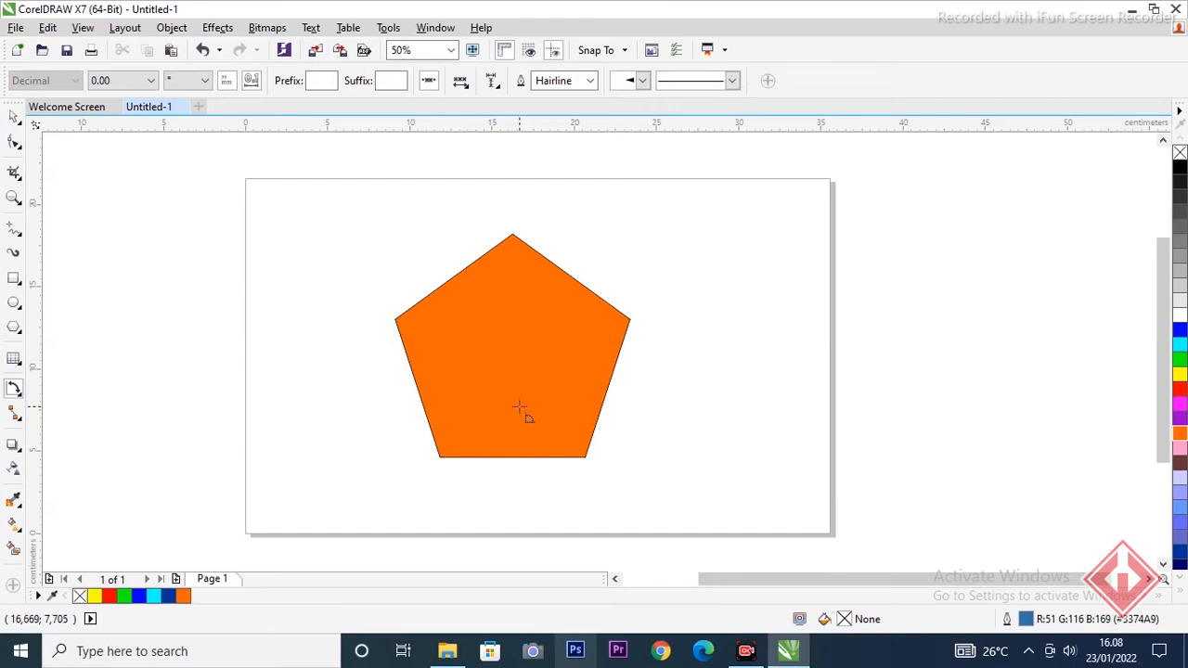
pyautogui.click(440, 455)
pyautogui.click(534, 455)
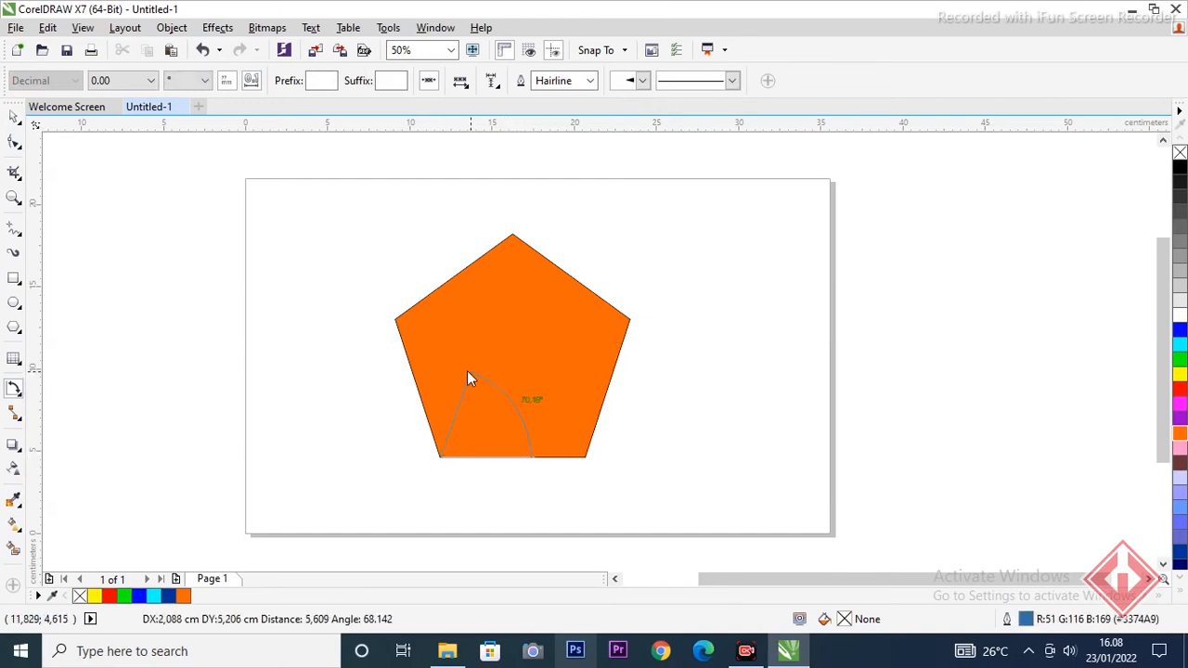
pyautogui.click(413, 379)
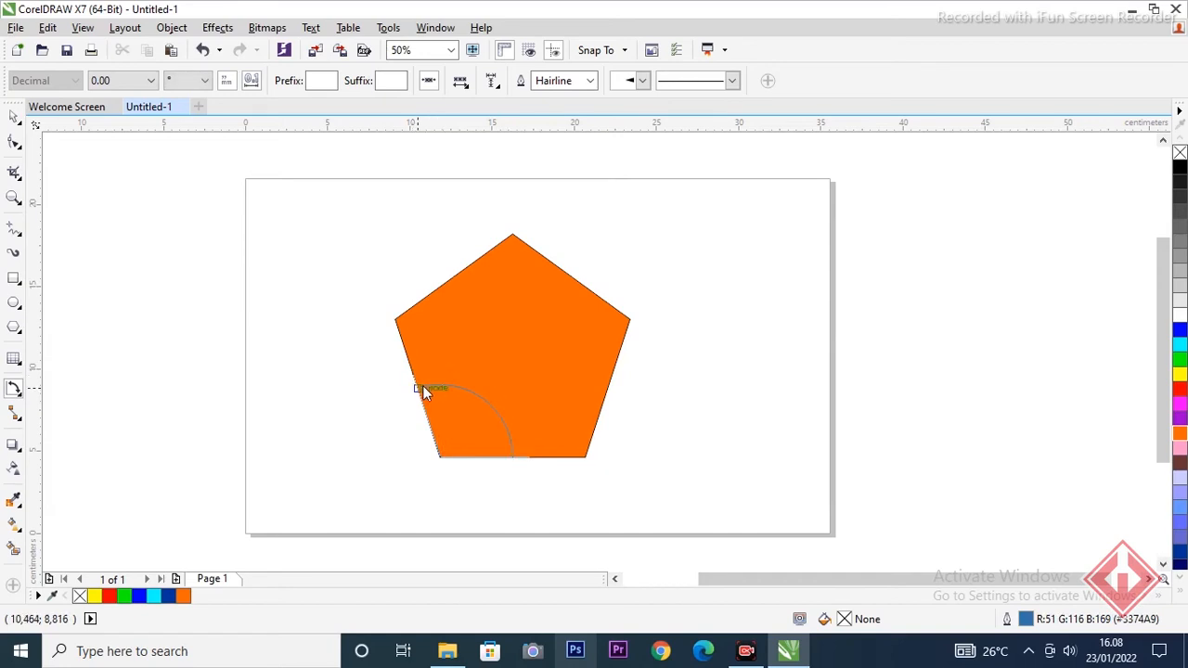
pyautogui.click(422, 385)
pyautogui.scroll(2, 526, 469)
pyautogui.press('Escape')
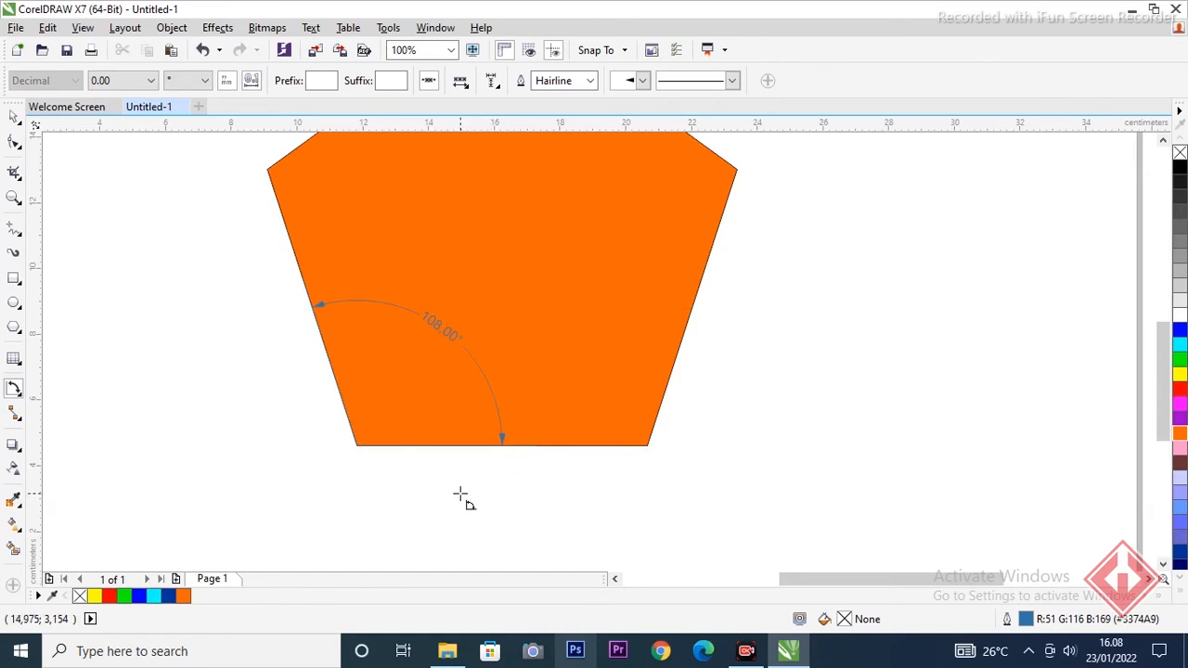
pyautogui.click(440, 327)
pyautogui.click(440, 325)
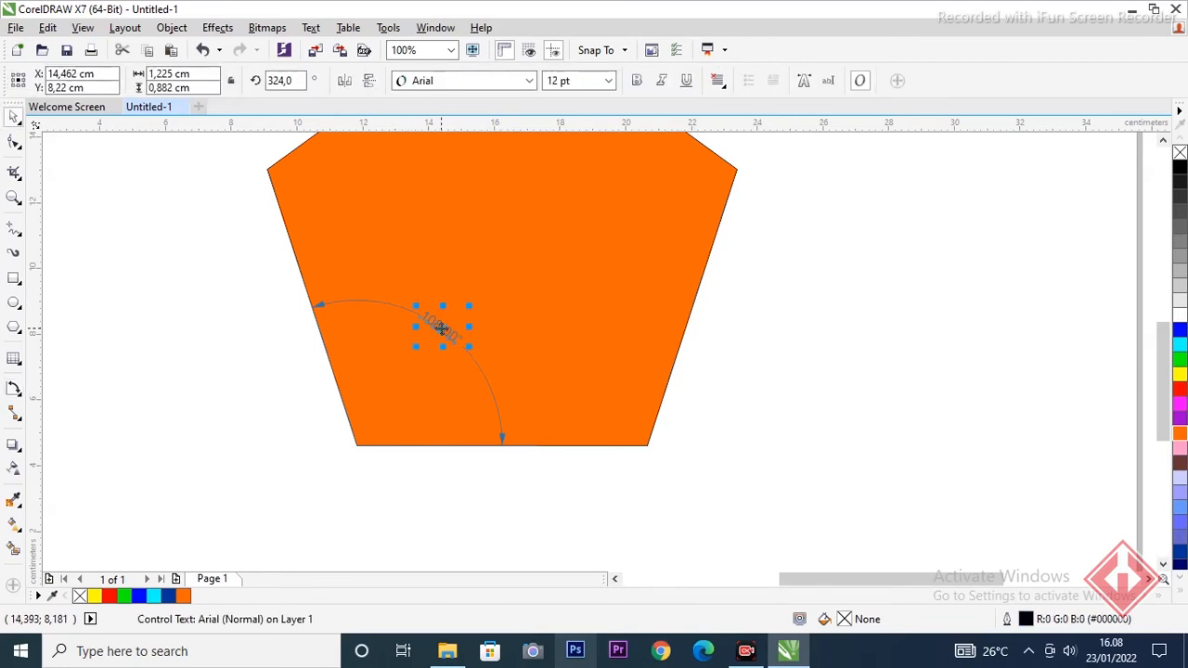
pyautogui.click(363, 450)
pyautogui.scroll(-2, 345, 436)
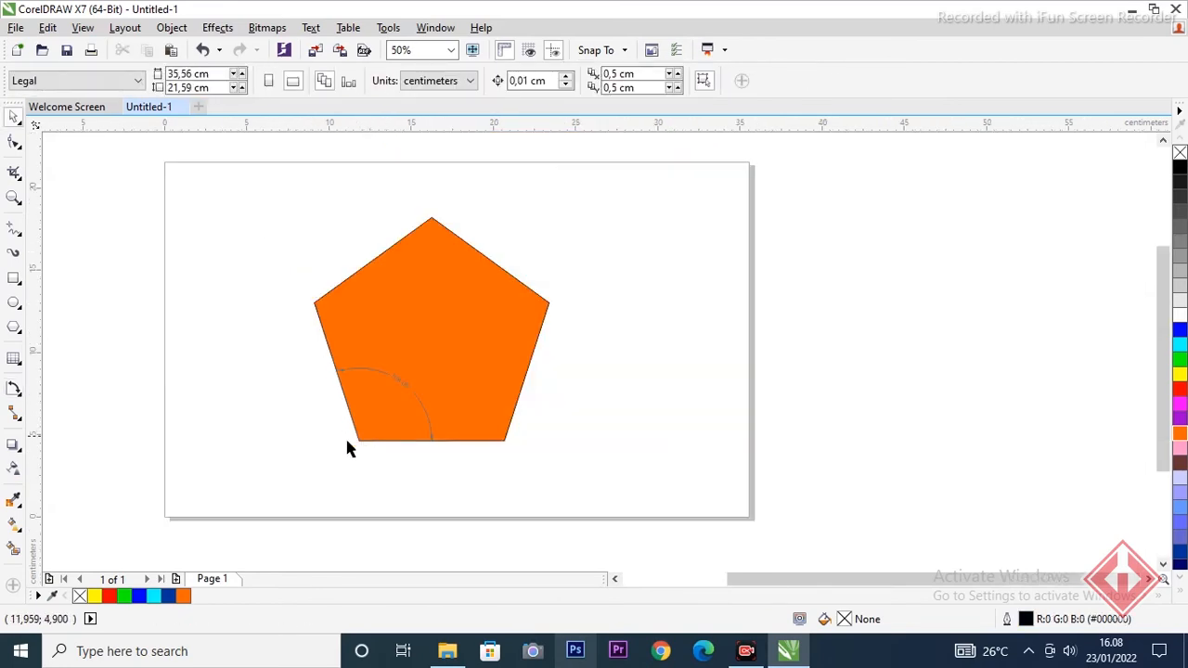
# Step: Add an angular dimension between the two upper edges of the pentagon, with its vertex at the top corner
pyautogui.click(12, 390)
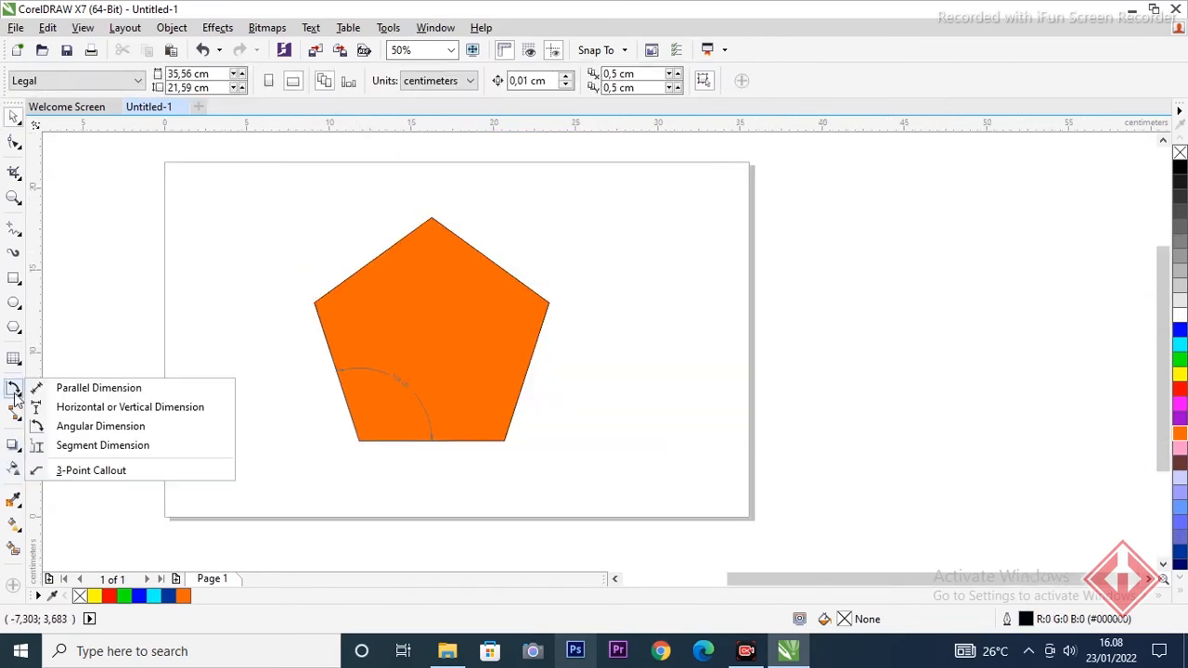
pyautogui.click(93, 426)
pyautogui.scroll(2, 409, 210)
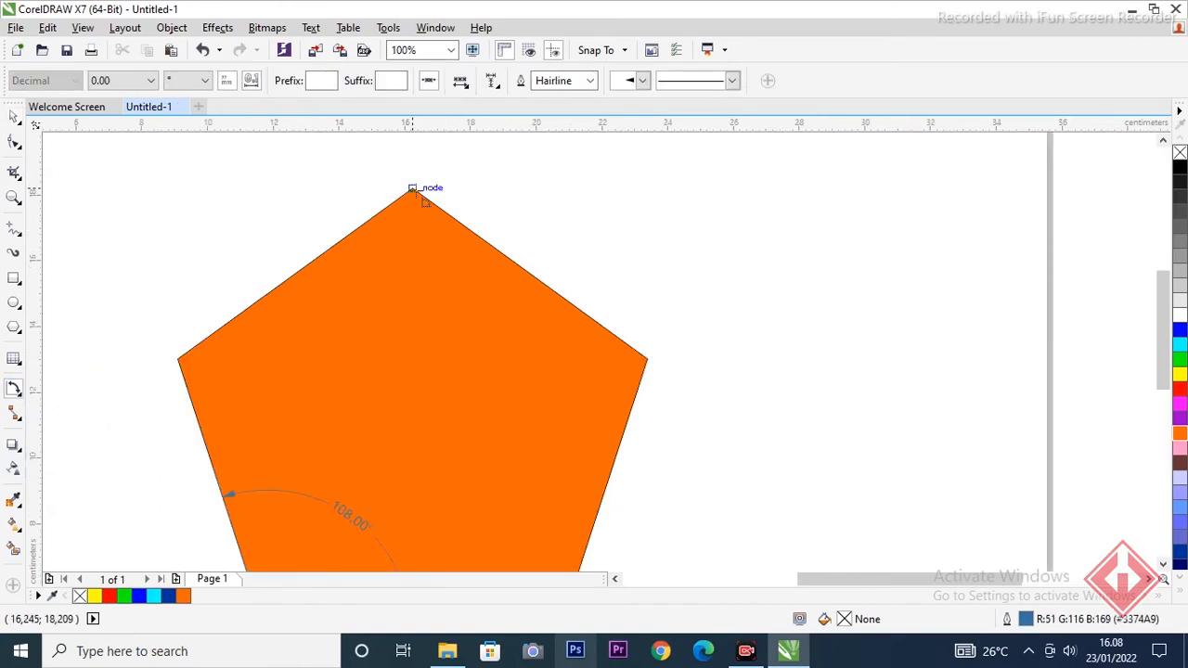
pyautogui.click(412, 190)
pyautogui.click(297, 271)
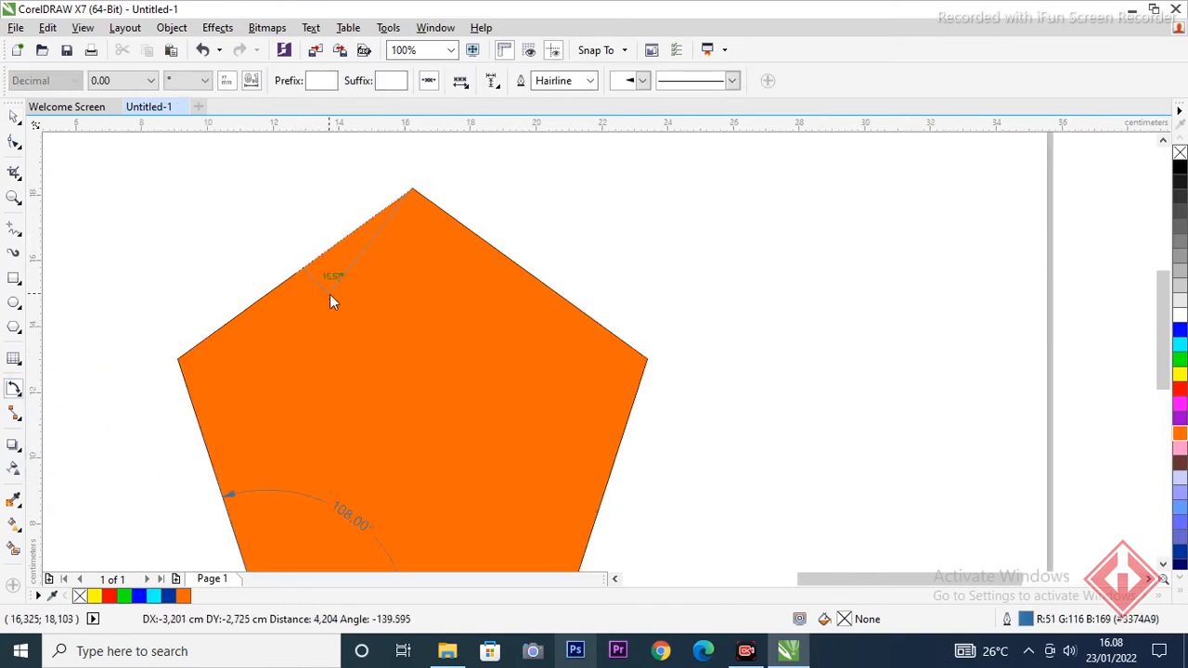
pyautogui.click(536, 280)
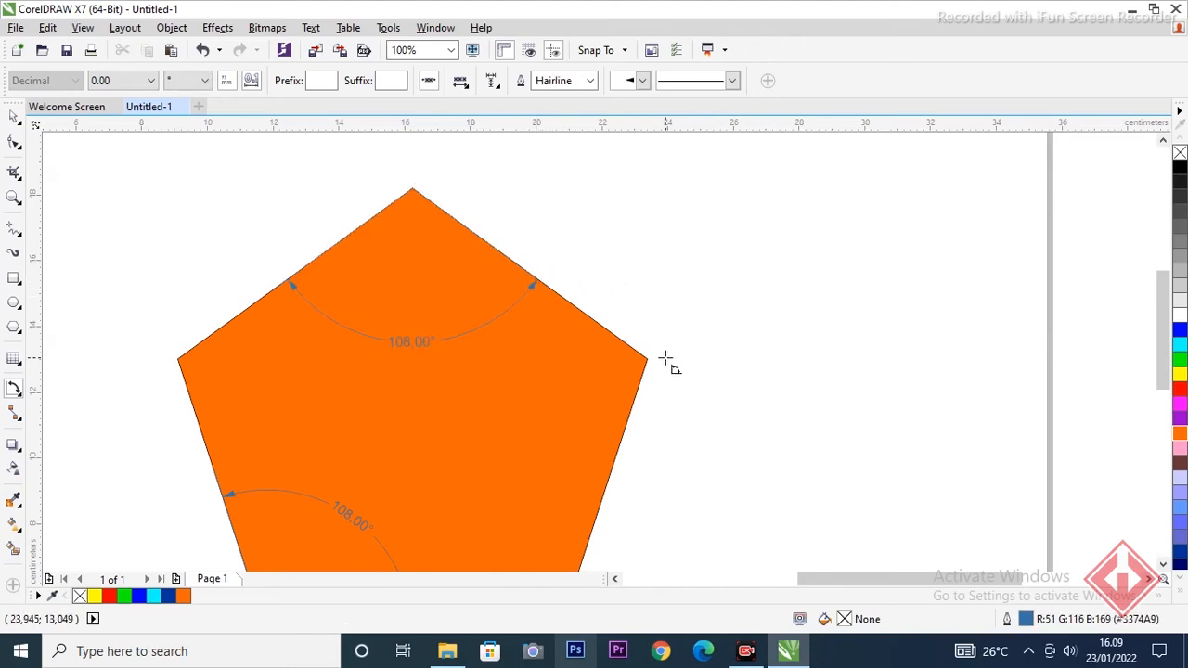
pyautogui.scroll(-1, 635, 349)
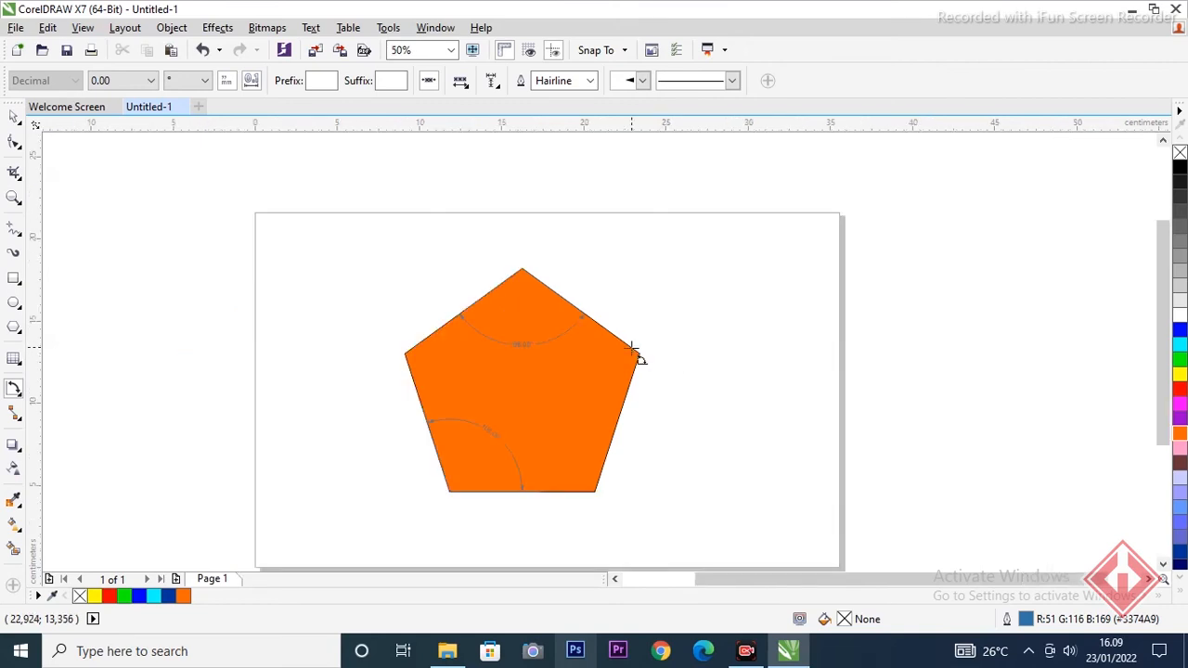
# Step: Add a segment dimension for the lower half of the pentagon's lower-right side, placed outside the shape
pyautogui.click(19, 399)
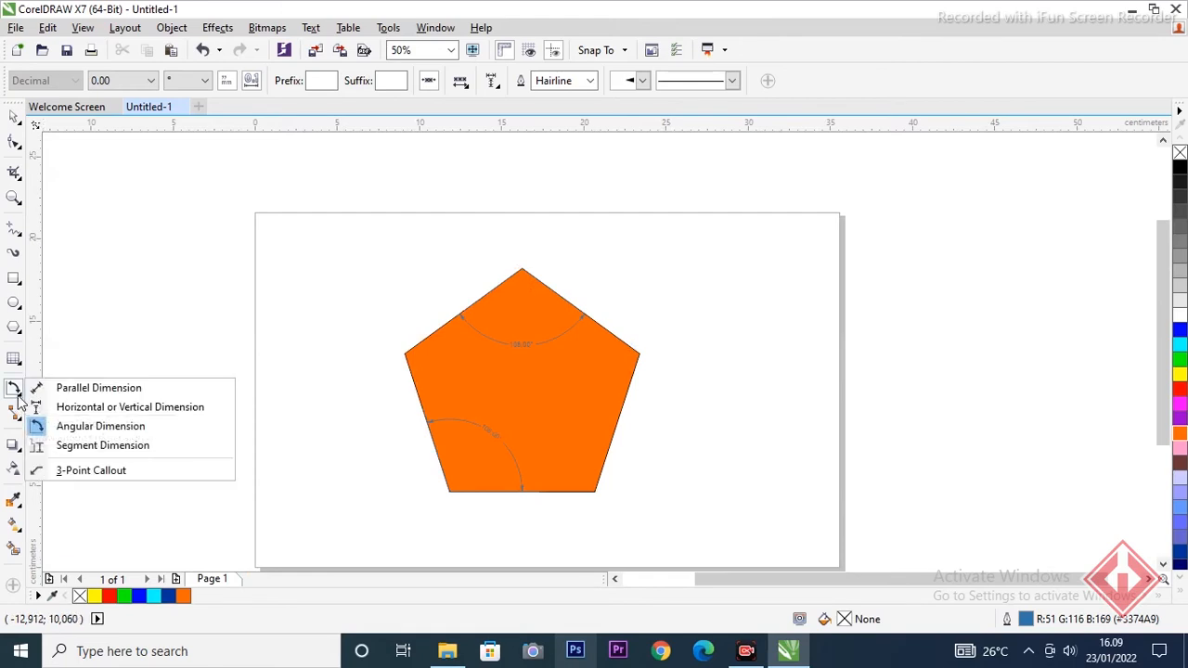
pyautogui.click(67, 446)
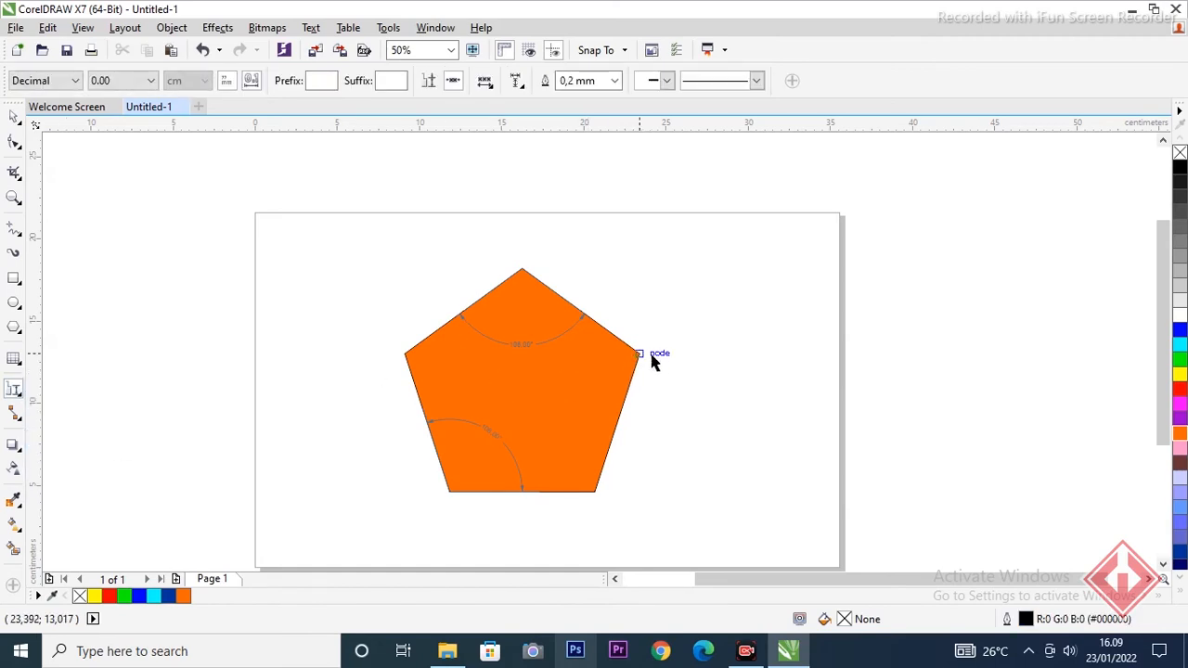
pyautogui.moveTo(639, 354); pyautogui.dragTo(594, 501)
pyautogui.click(684, 484)
pyautogui.press('space')
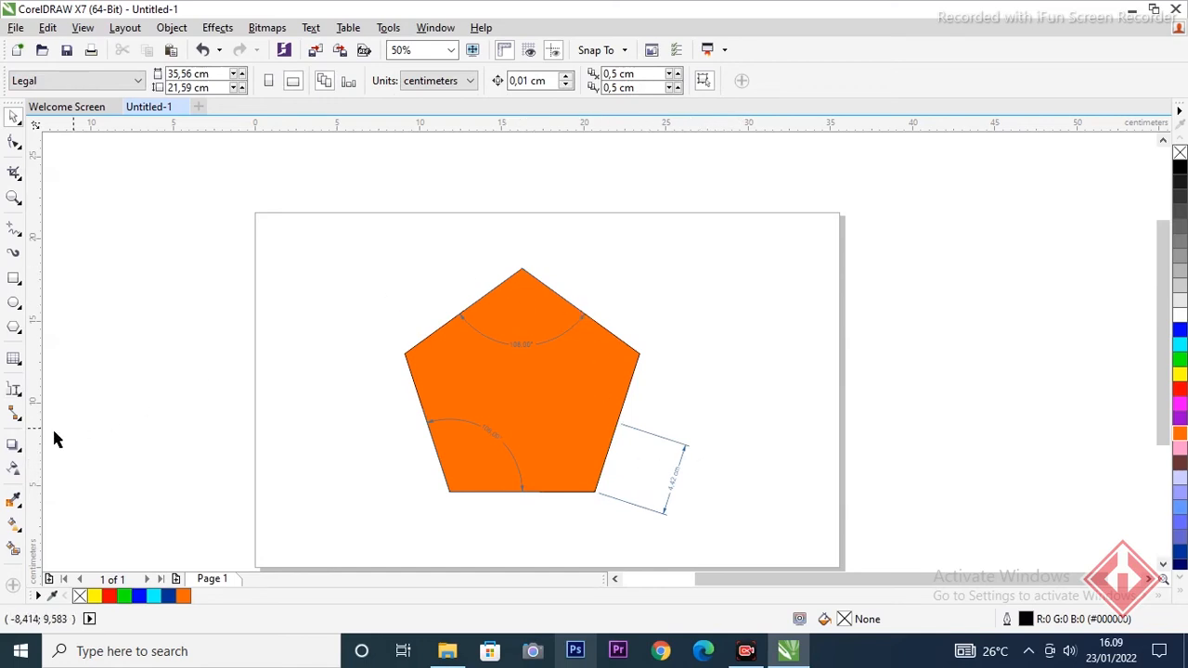
# Step: Add a segment dimension for the height of the pentagon's upper-right side, placed well outside the shape, and deselect it
pyautogui.click(13, 396)
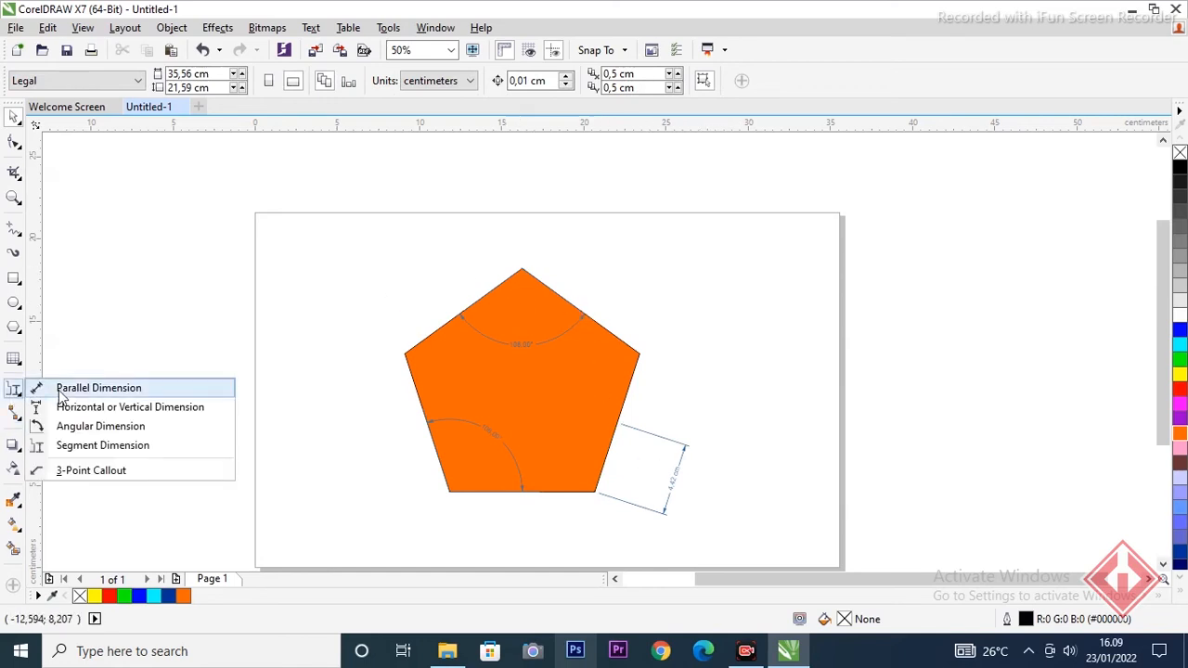
pyautogui.click(84, 447)
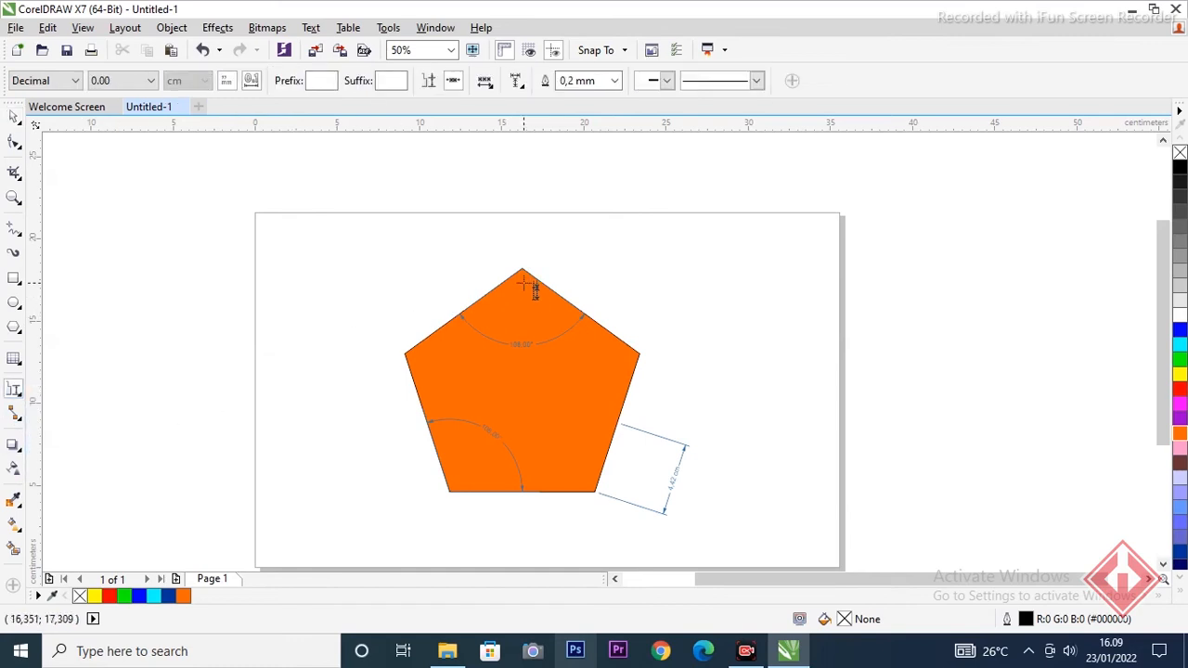
pyautogui.moveTo(529, 270); pyautogui.dragTo(640, 352)
pyautogui.moveTo(502, 252); pyautogui.dragTo(687, 387)
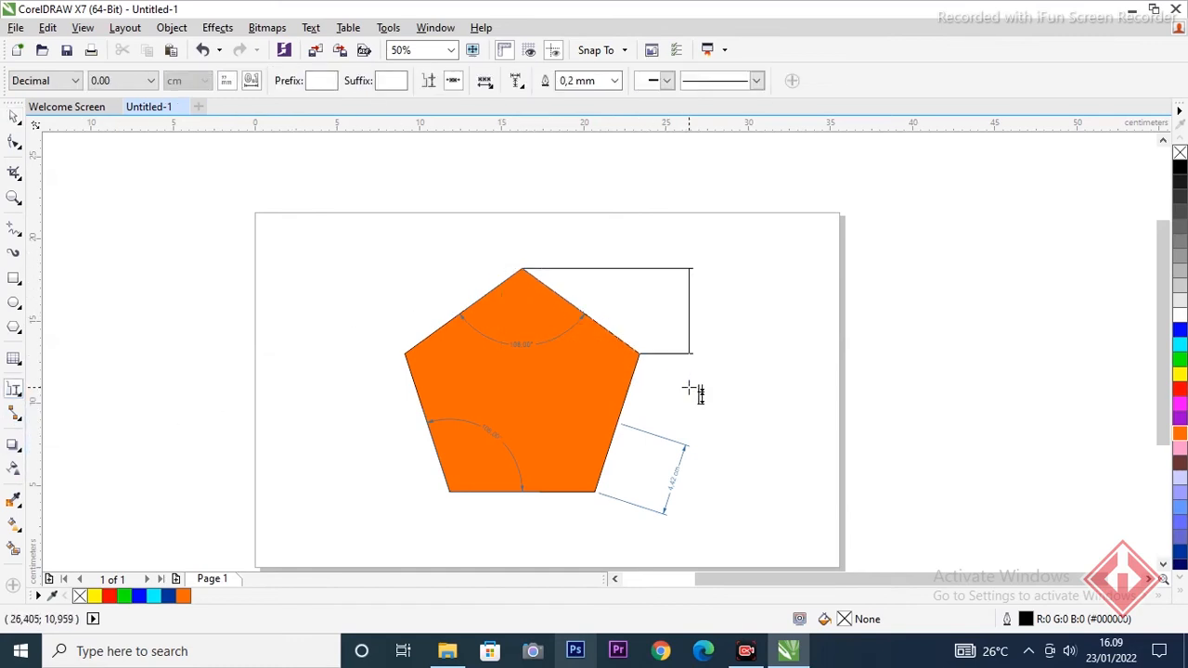
pyautogui.click(804, 349)
pyautogui.press('space')
pyautogui.click(817, 418)
# Step: Replace the lower-right side's segment dimension with a vertical one from the upper-right side's midpoint to the bottom-right corner
pyautogui.click(681, 451)
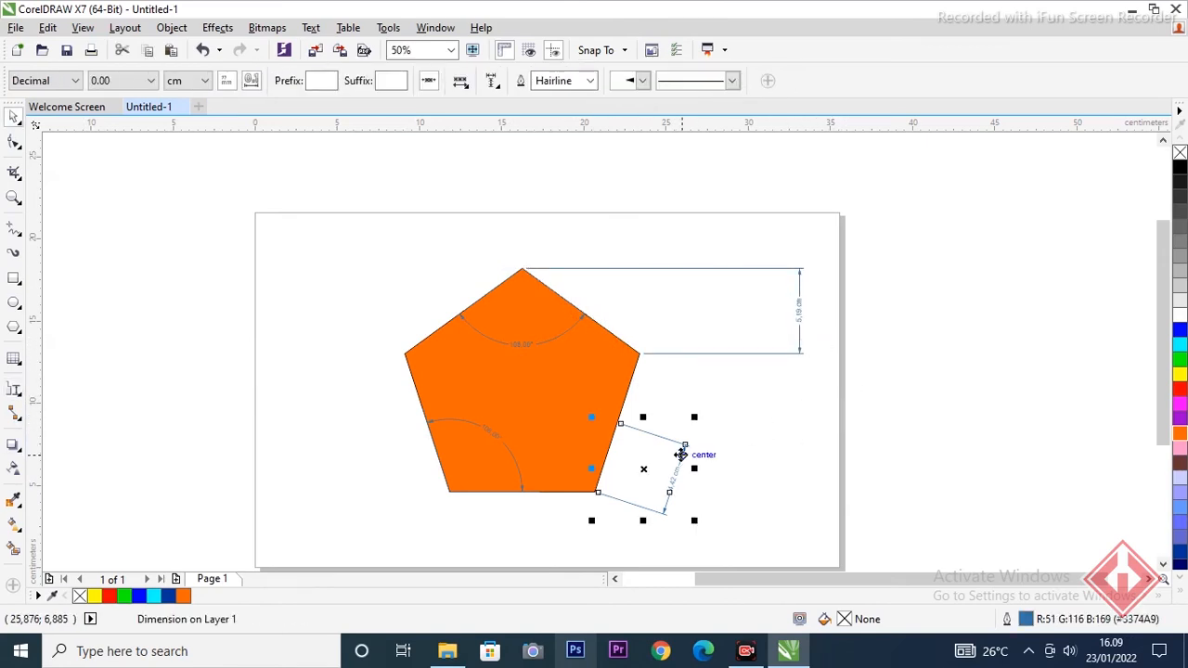
pyautogui.press('Delete')
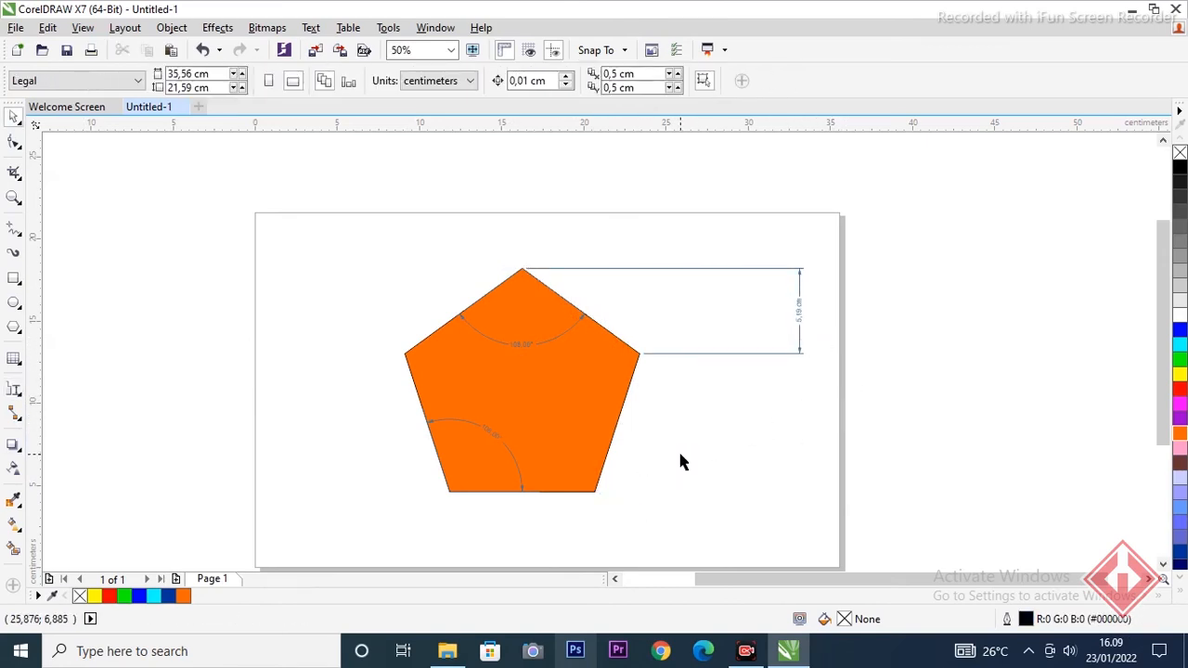
pyautogui.click(17, 399)
pyautogui.click(15, 393)
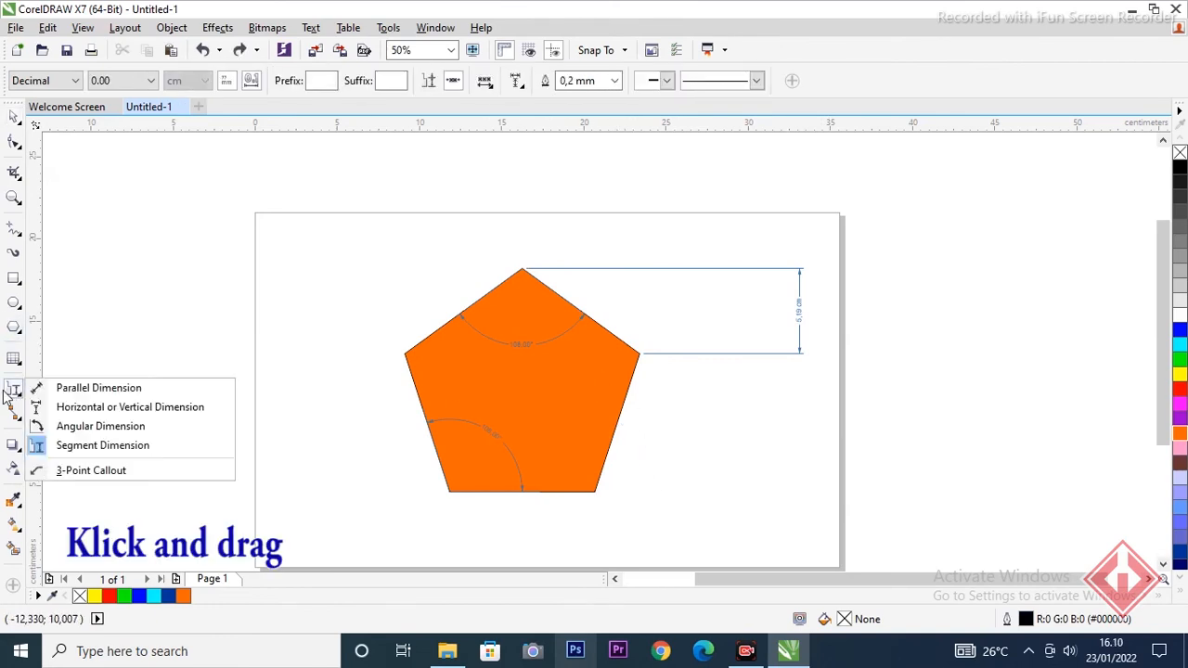
pyautogui.click(86, 445)
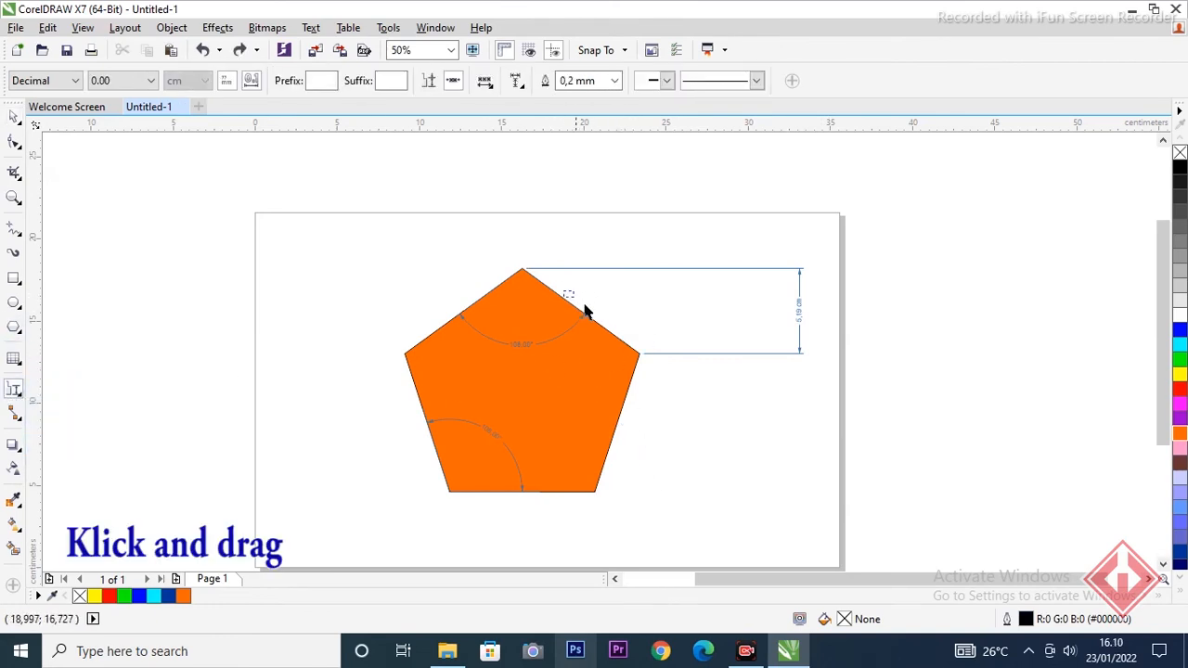
pyautogui.moveTo(563, 290); pyautogui.dragTo(629, 507)
pyautogui.moveTo(714, 555); pyautogui.dragTo(716, 551)
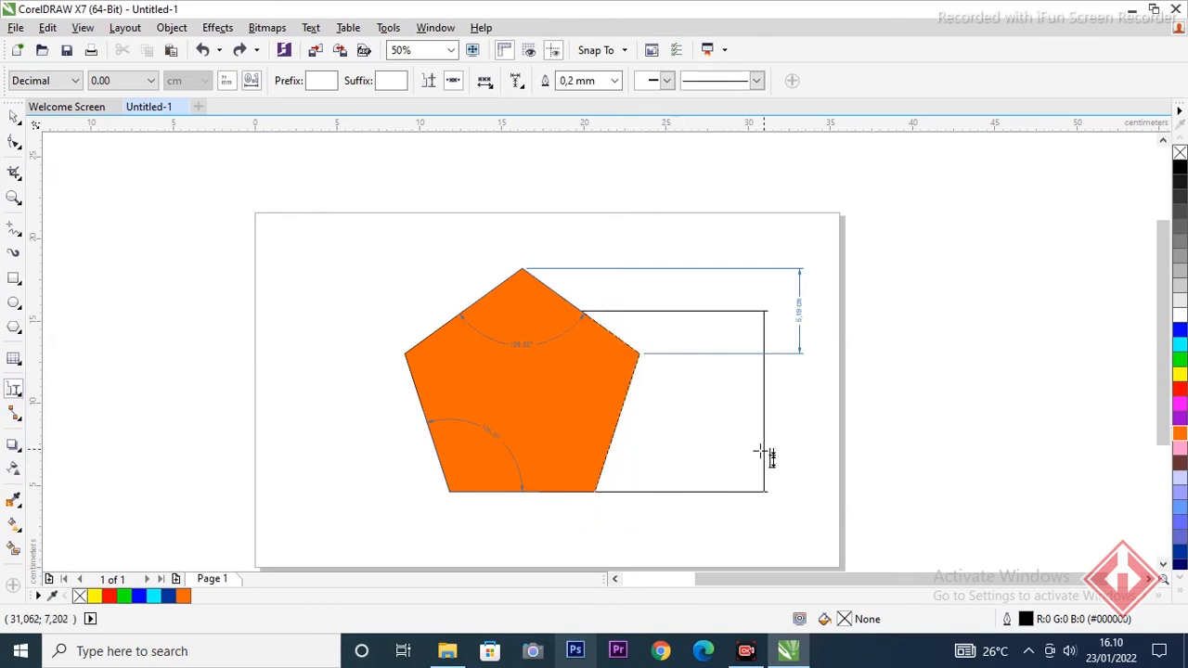
pyautogui.click(715, 458)
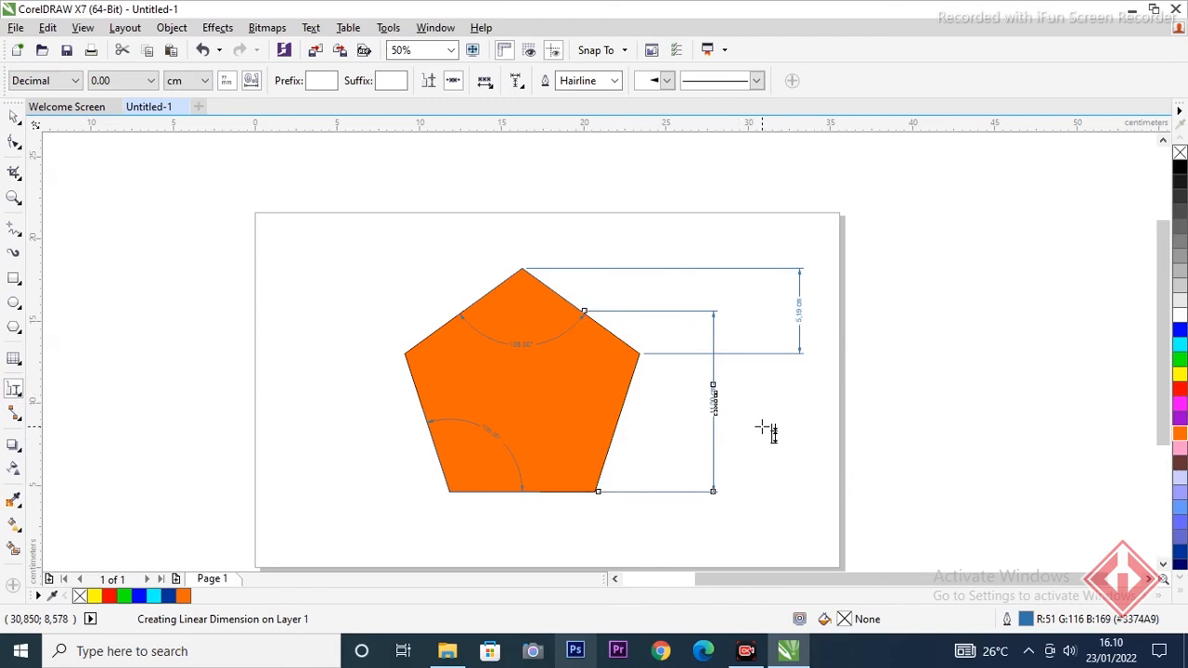
pyautogui.press('Escape')
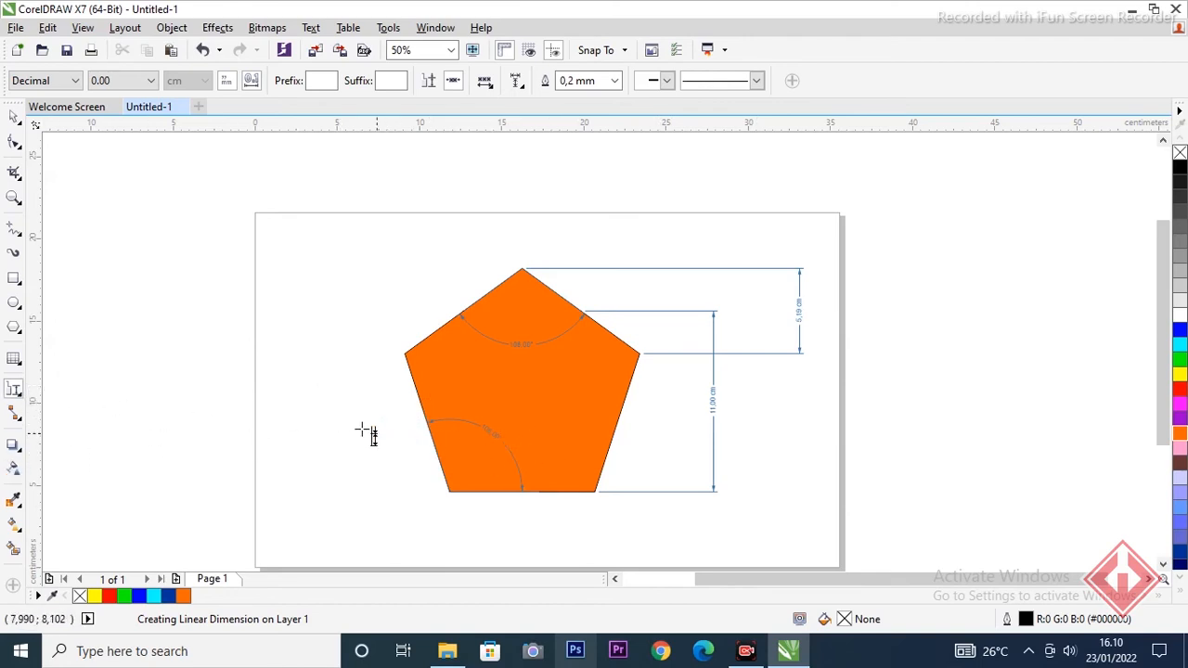
# Step: Add a segment dimension for the lower half of the pentagon's lower-left side, placed outside the shape, and check its label up close
pyautogui.moveTo(422, 396); pyautogui.dragTo(481, 440)
pyautogui.moveTo(487, 502); pyautogui.dragTo(488, 541)
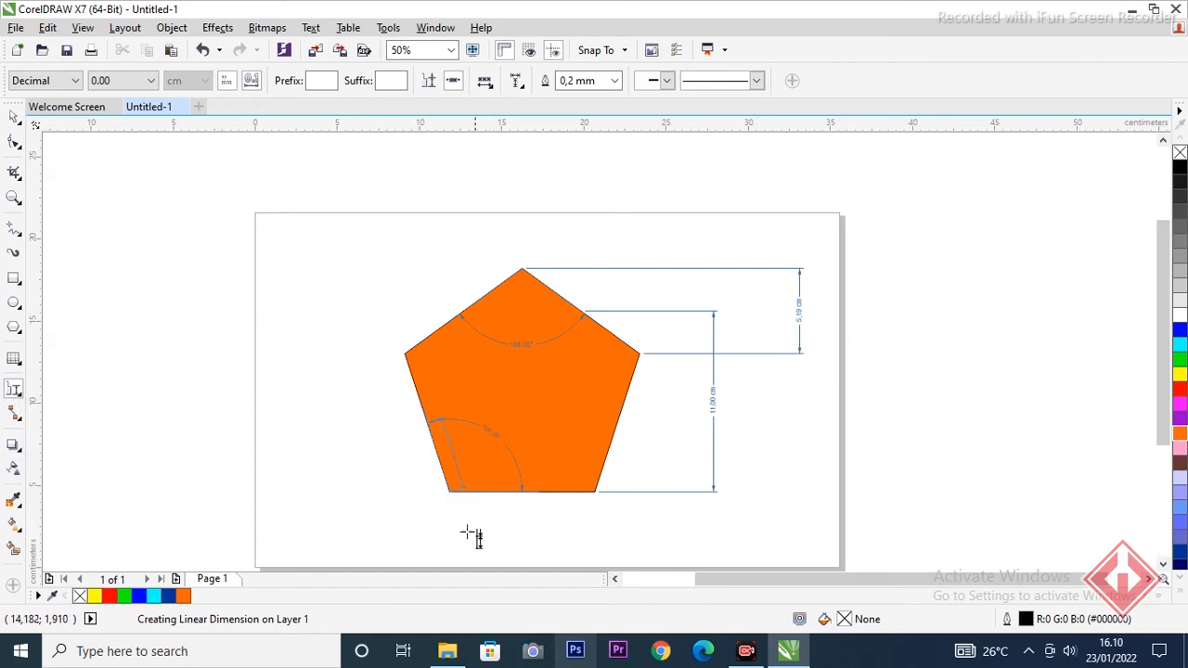
pyautogui.click(387, 532)
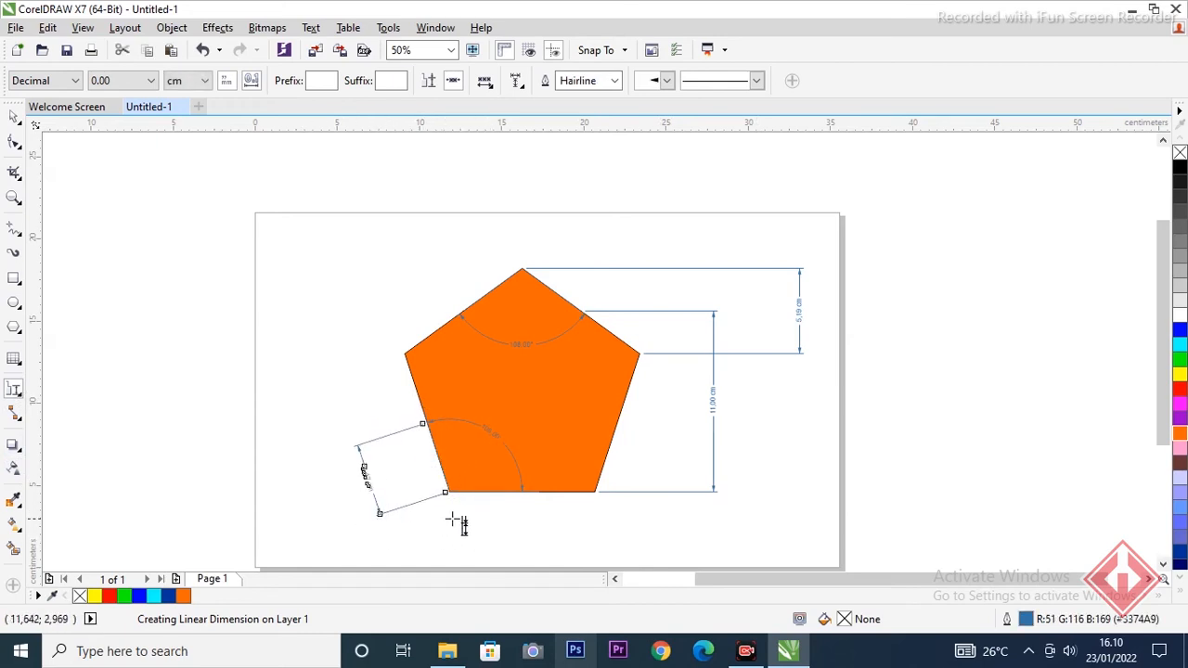
pyautogui.press('space')
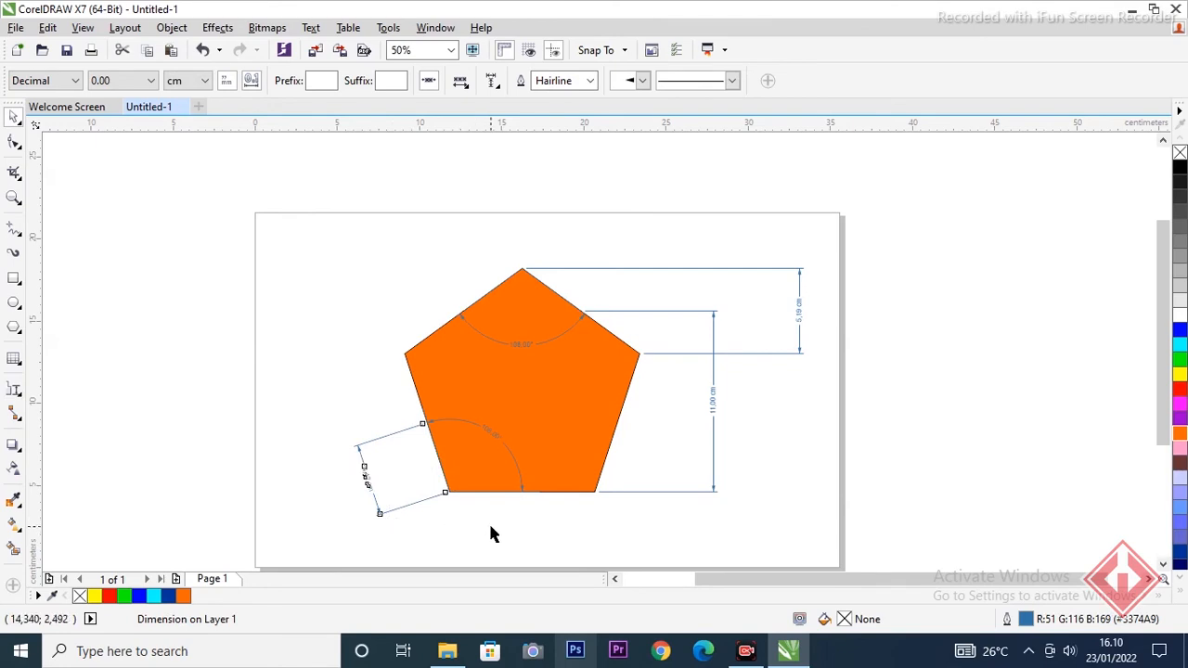
pyautogui.click(456, 528)
pyautogui.scroll(2, 455, 528)
pyautogui.scroll(1, 454, 527)
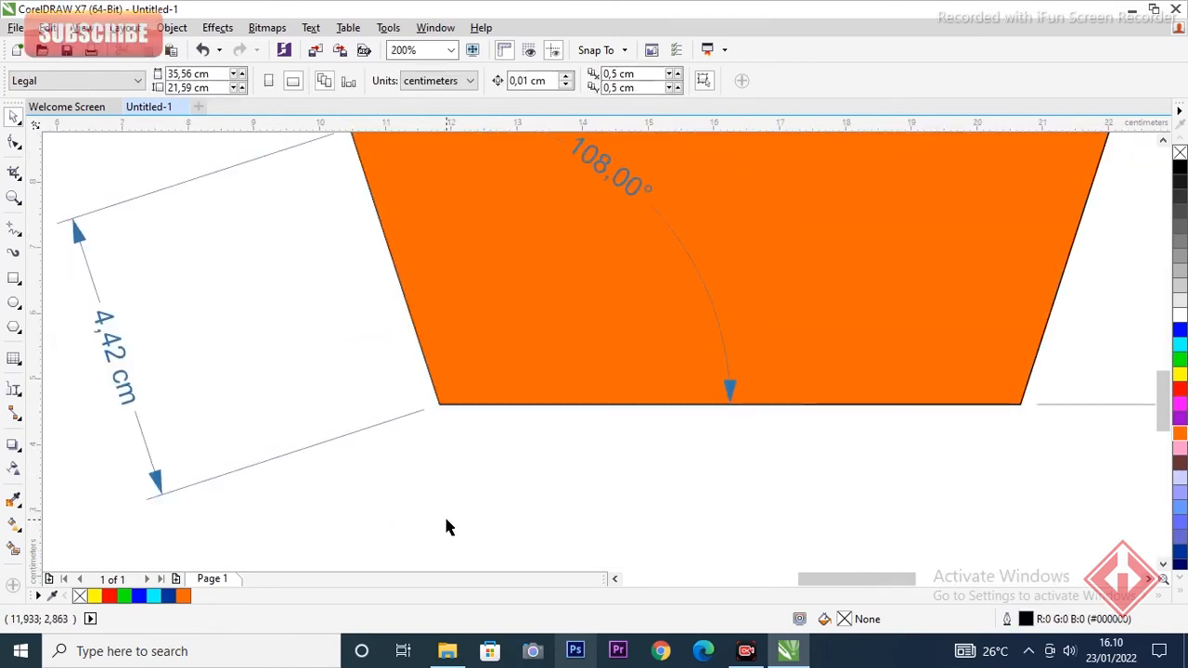
pyautogui.scroll(-2, 447, 525)
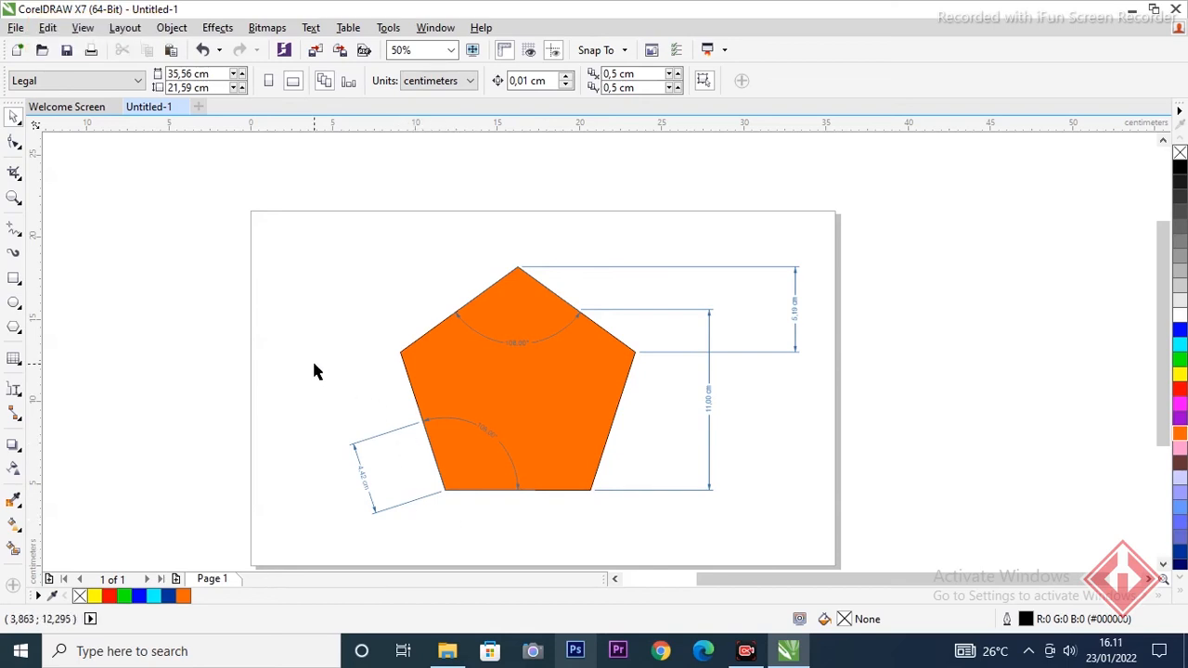
# Step: Clear the page by deleting the pentagon together with all its dimensions
pyautogui.moveTo(340, 299); pyautogui.dragTo(355, 296)
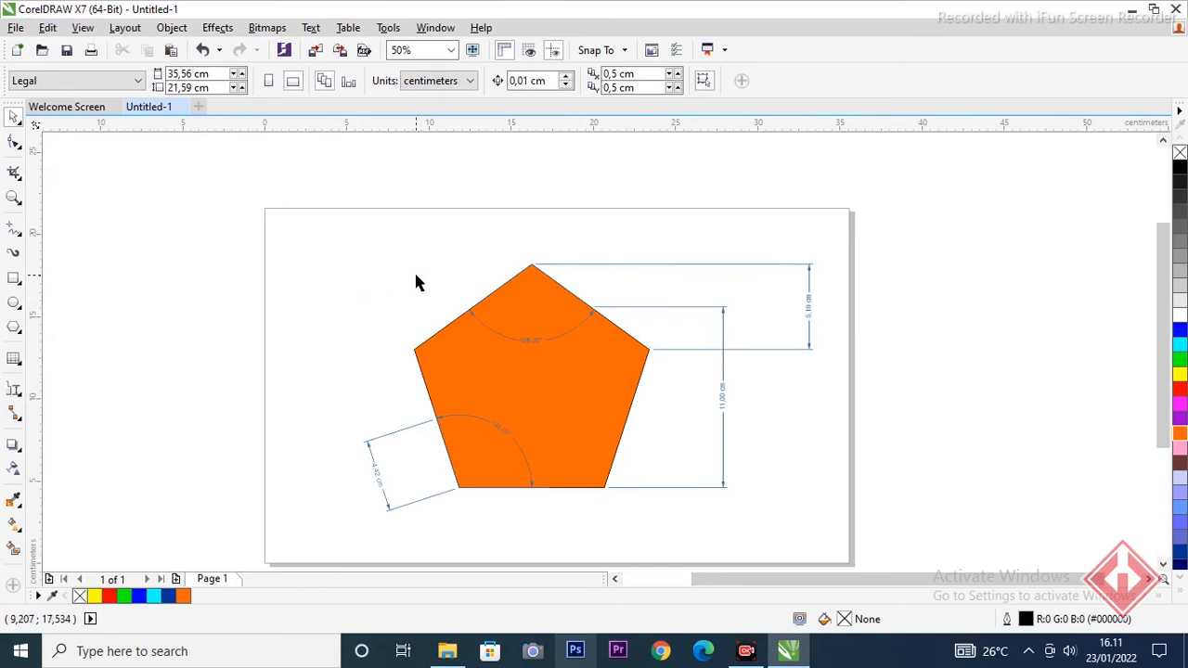
pyautogui.hotkey('ctrl', 'a')
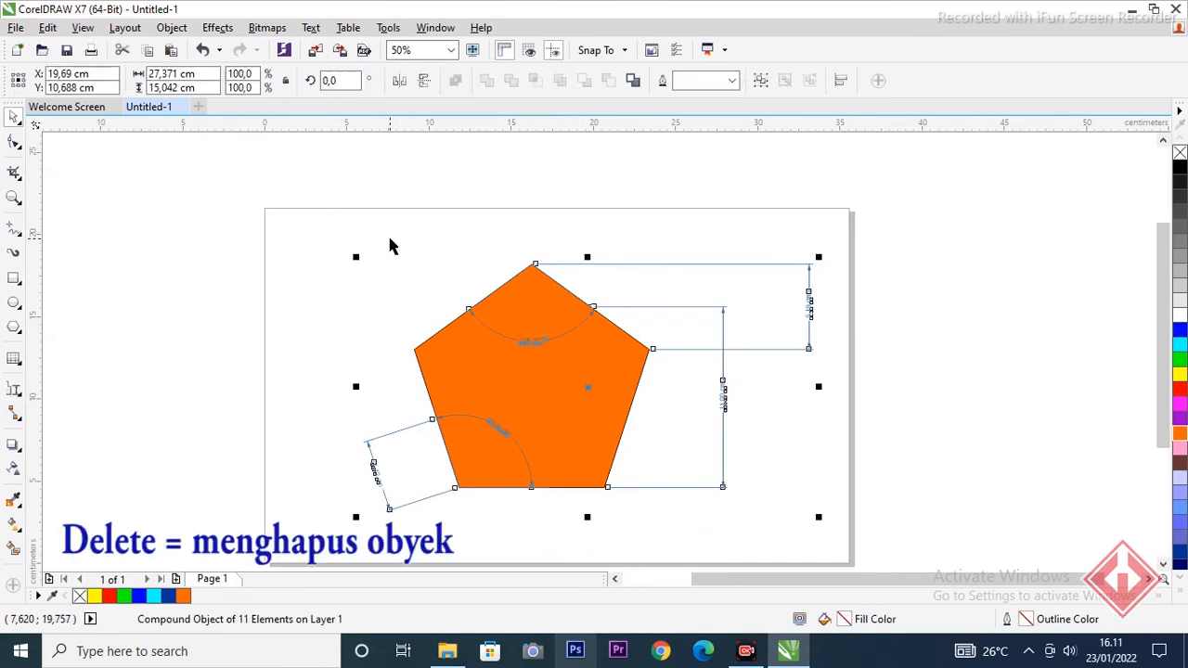
pyautogui.press('Delete')
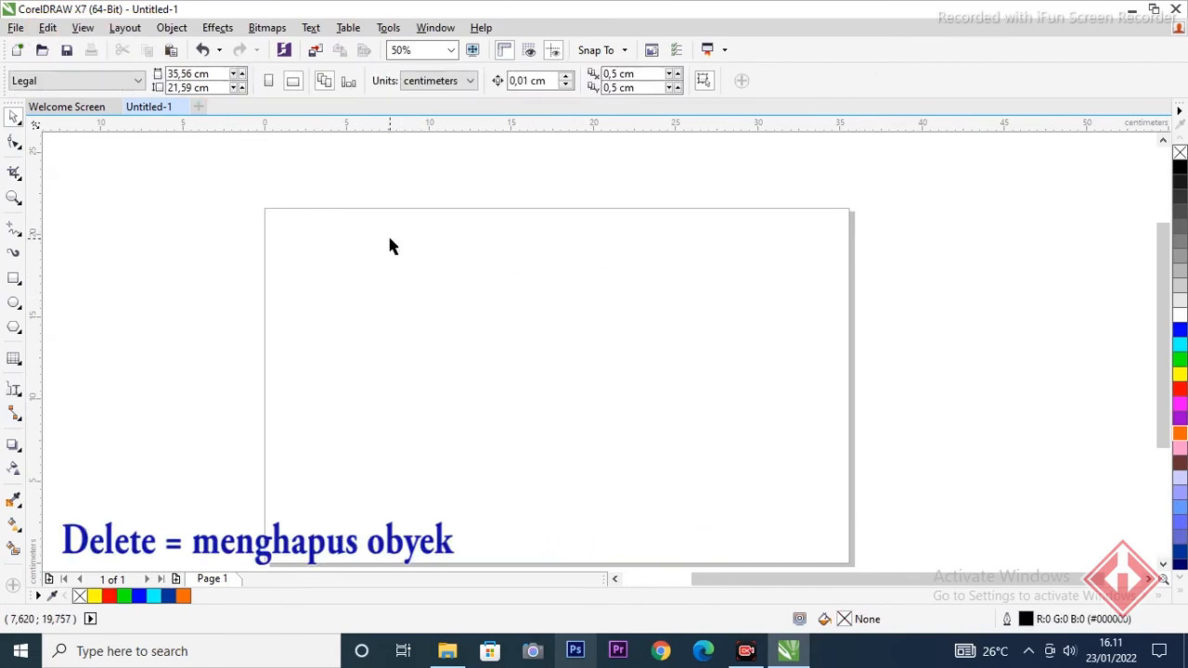
pyautogui.click(20, 397)
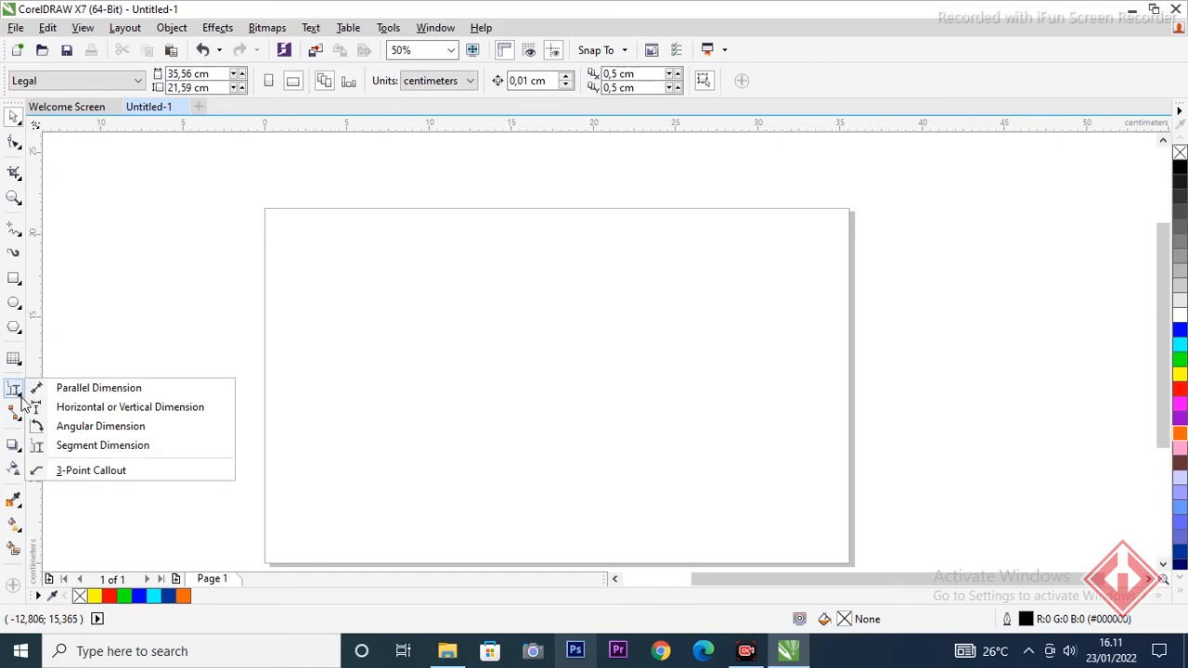
pyautogui.click(126, 472)
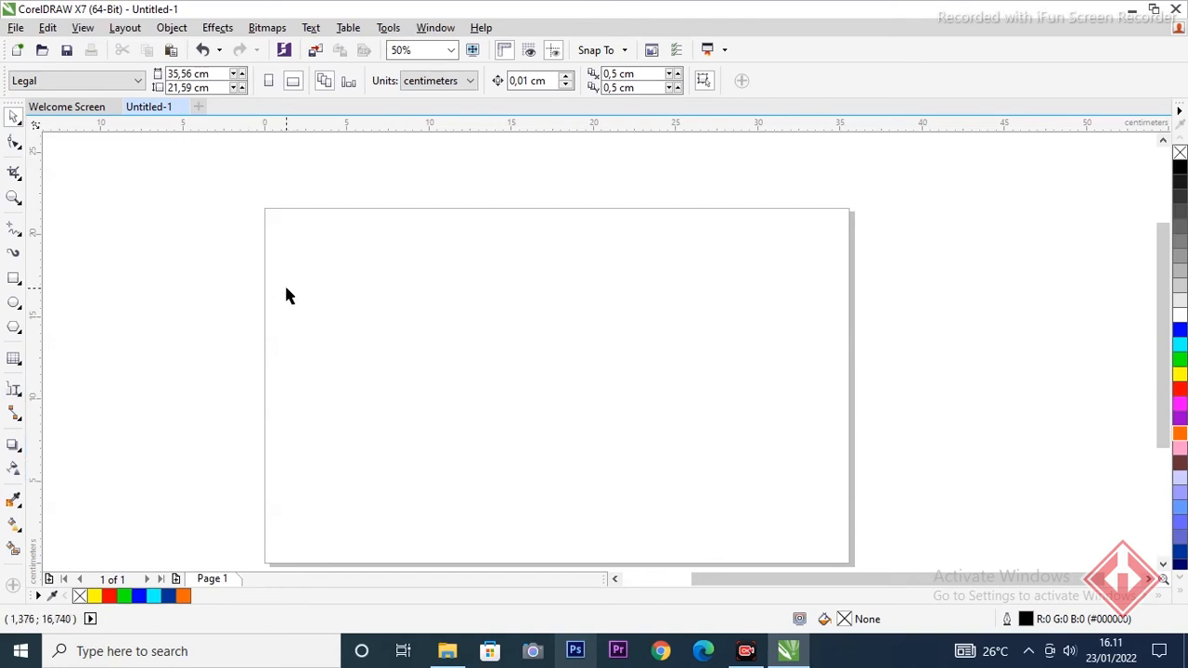
# Step: Draw a rectangle about 26.5 by 15.1 cm on the page, fill it with yellow and deselect it
pyautogui.click(13, 278)
pyautogui.moveTo(336, 269); pyautogui.dragTo(772, 519)
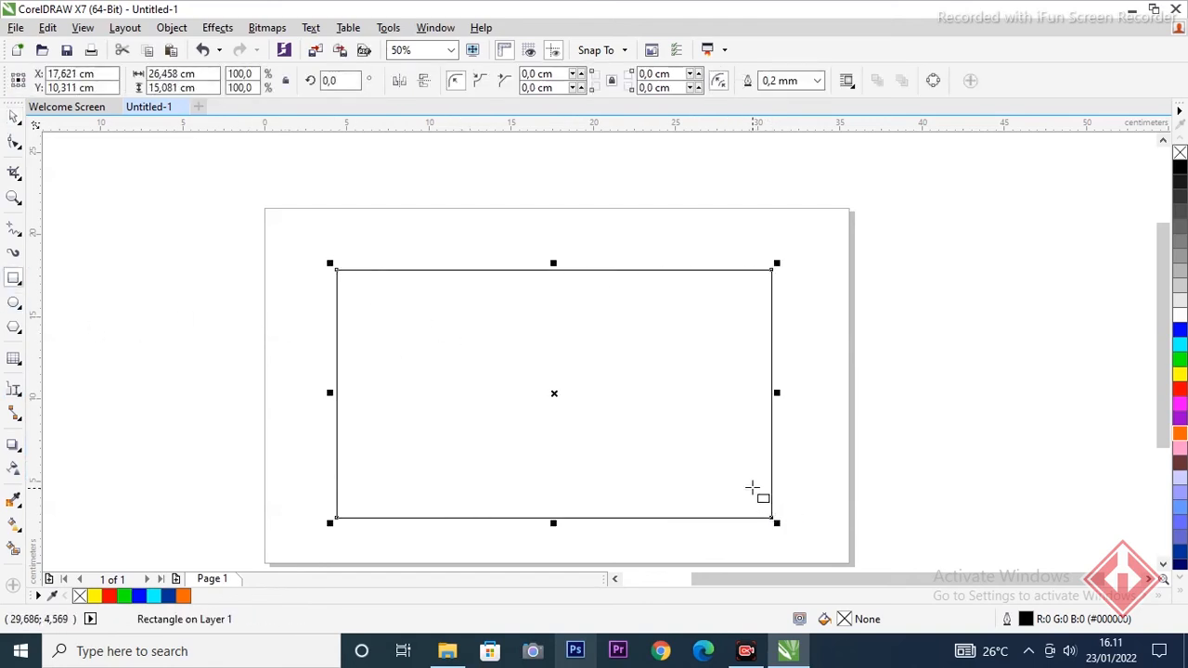
pyautogui.press('space')
pyautogui.click(906, 351)
pyautogui.click(695, 410)
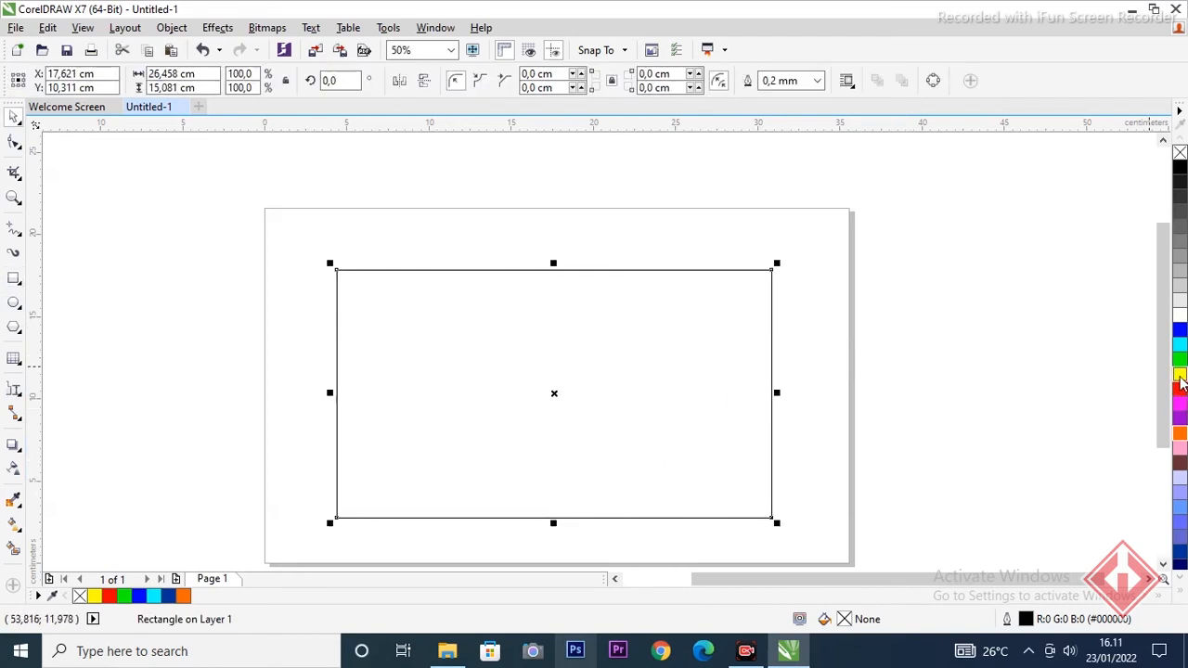
pyautogui.click(1180, 376)
pyautogui.click(795, 344)
# Step: Draw a red circle in the yellow rectangle's upper-left area and a green ellipse in its lower-right corner
pyautogui.click(14, 302)
pyautogui.click(66, 303)
pyautogui.moveTo(367, 260); pyautogui.dragTo(471, 368)
pyautogui.click(1180, 389)
pyautogui.moveTo(646, 446); pyautogui.dragTo(751, 496)
pyautogui.click(1180, 359)
# Step: Draw a wide rectangle in the yellow rectangle's upper-right area and fill it with blue
pyautogui.click(14, 278)
pyautogui.click(65, 273)
pyautogui.moveTo(569, 294); pyautogui.dragTo(721, 349)
pyautogui.click(1180, 329)
# Step: Draw a pentagon about 6.3 by 6 cm below the red circle, fill it with magenta (#FF00FF) and deselect it
pyautogui.click(14, 327)
pyautogui.click(76, 325)
pyautogui.moveTo(391, 397); pyautogui.dragTo(496, 493)
pyautogui.click(1180, 403)
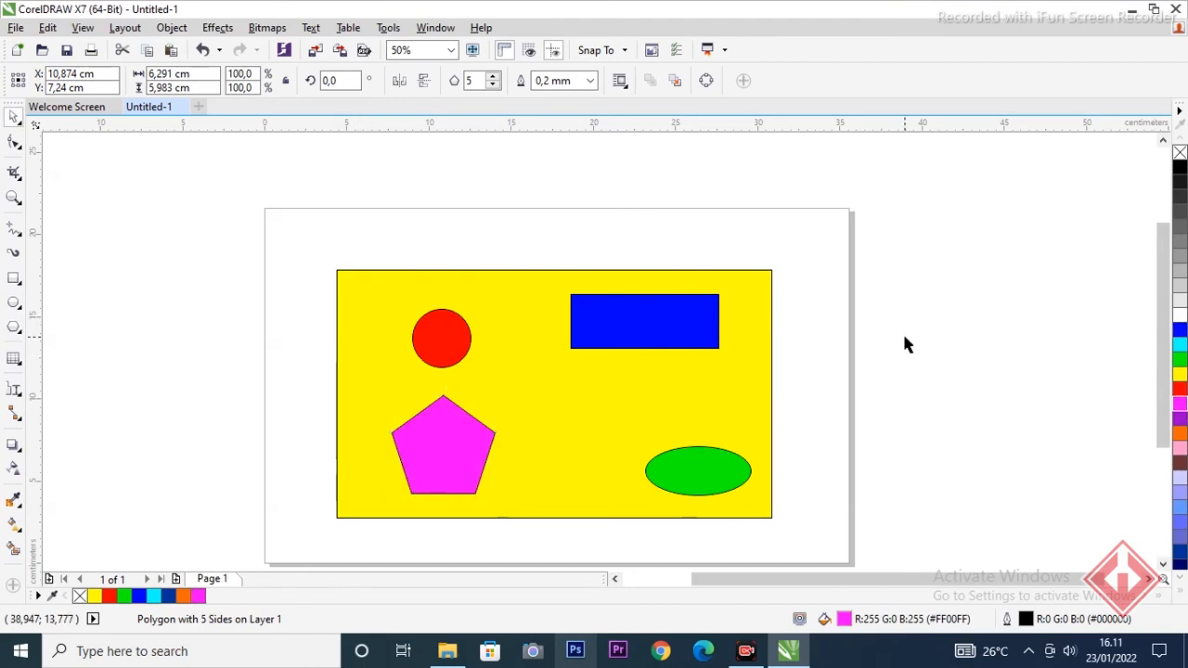
pyautogui.click(905, 337)
pyautogui.scroll(-1, 666, 427)
pyautogui.scroll(1, 621, 427)
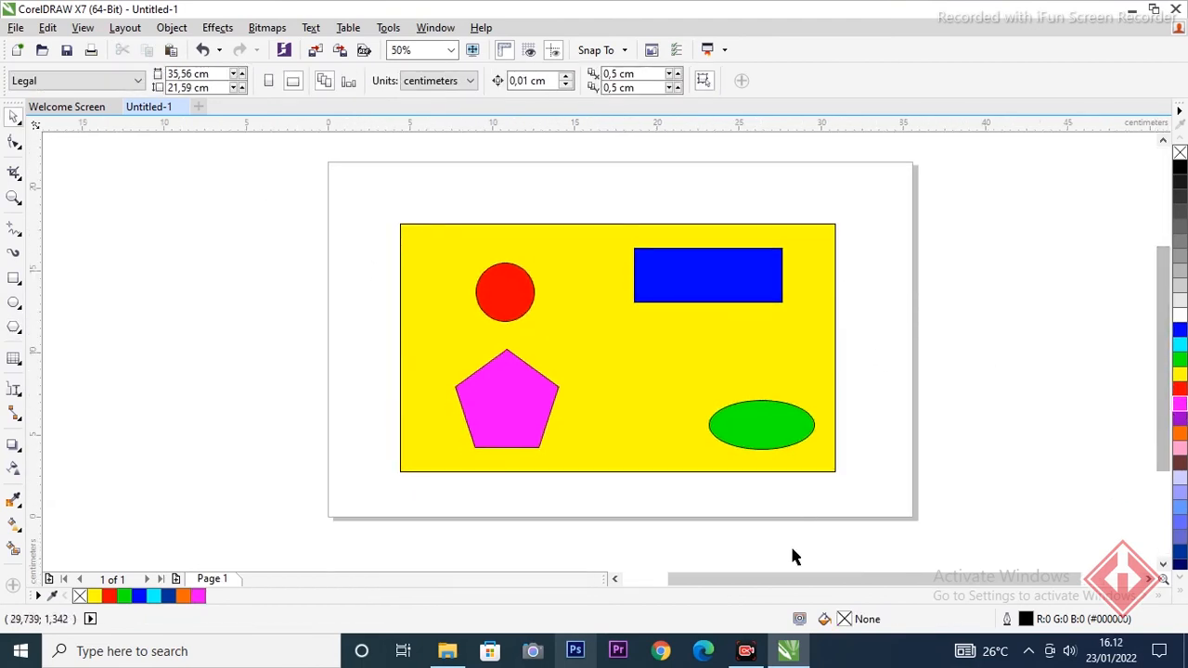
pyautogui.moveTo(780, 581); pyautogui.dragTo(800, 585)
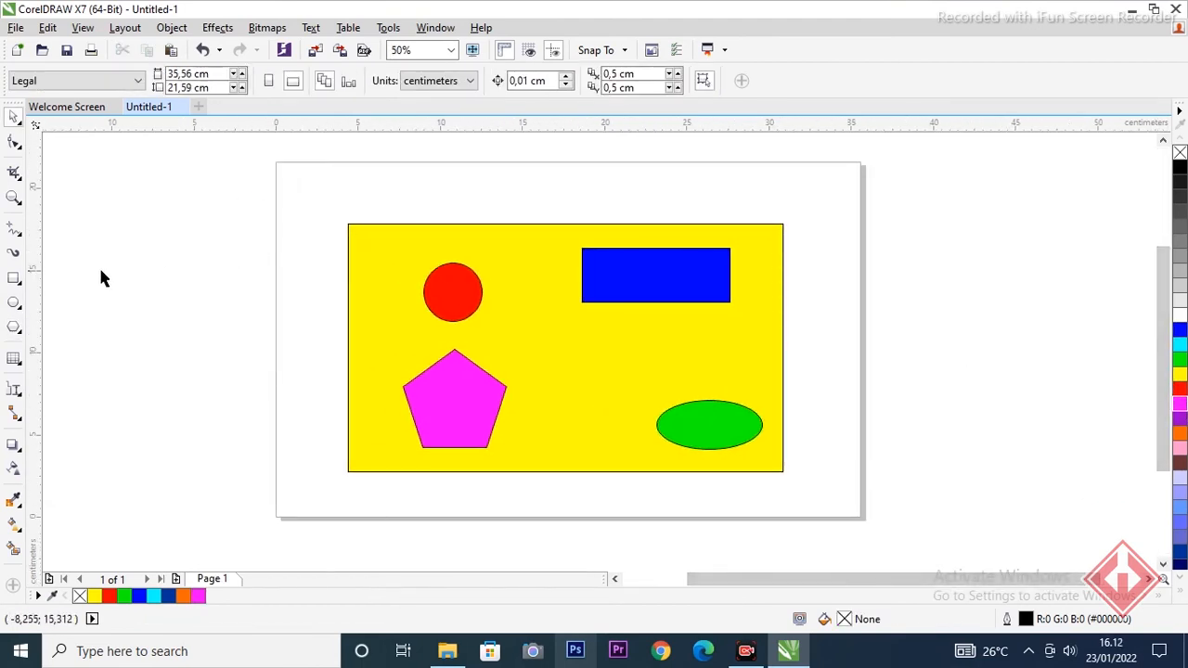
# Step: Add a 3-point callout from the red circle's centre to a point beyond the page's left edge, with the text "lLingkaran"
pyautogui.click(19, 402)
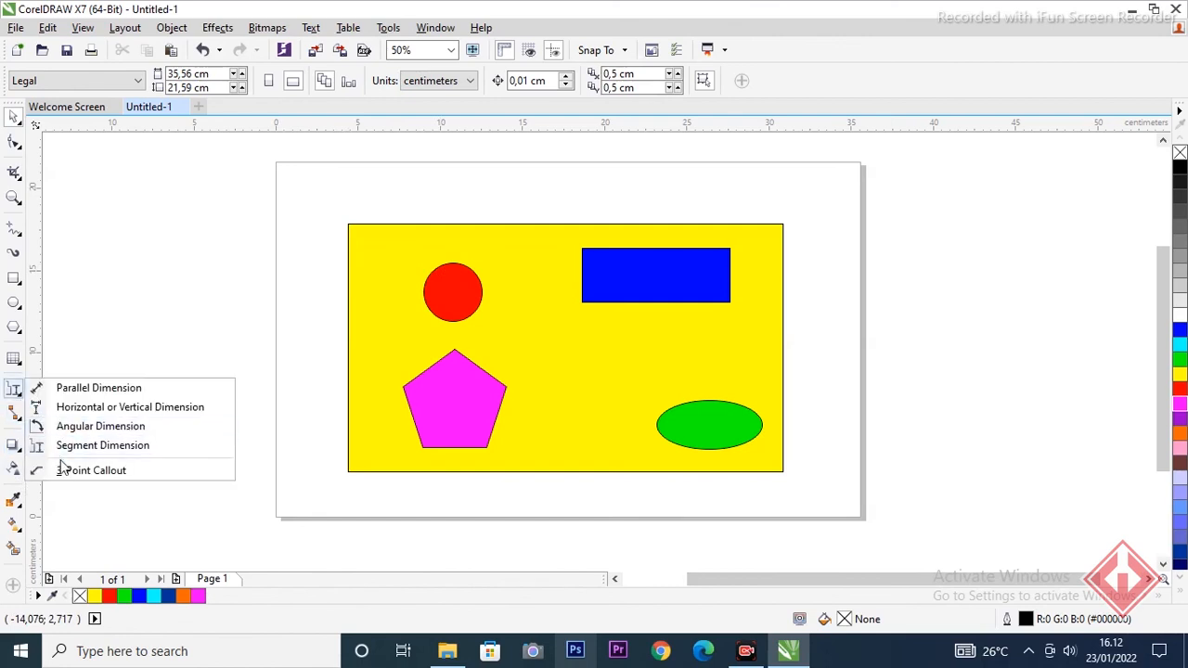
pyautogui.click(91, 470)
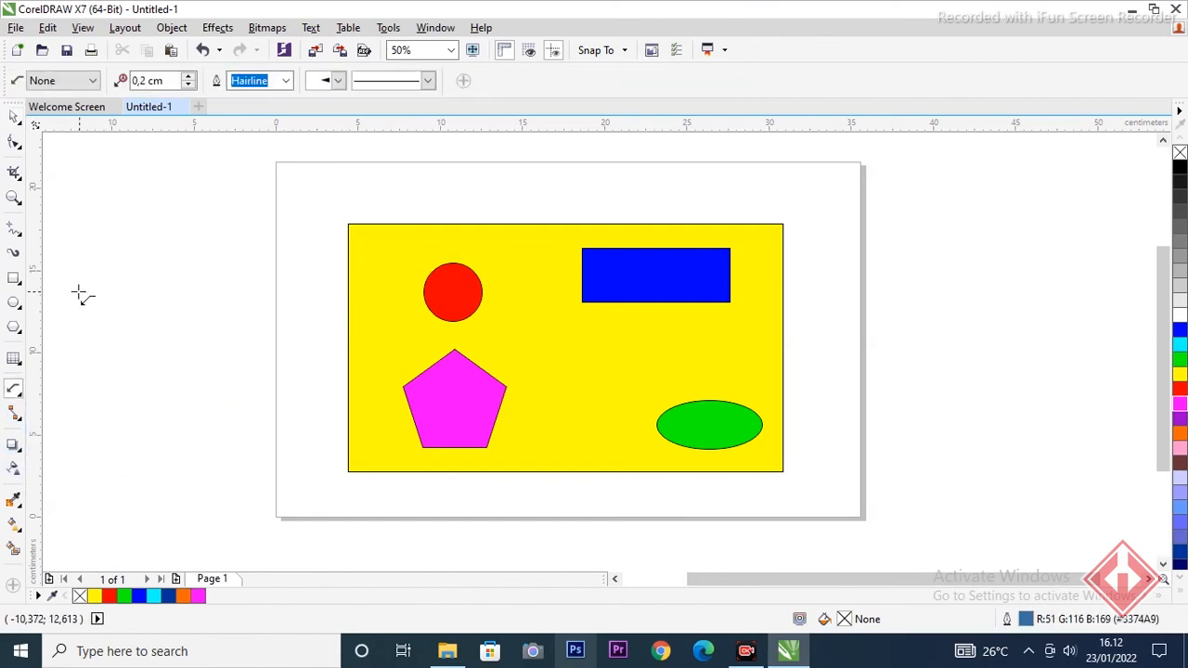
pyautogui.moveTo(453, 292); pyautogui.dragTo(232, 225)
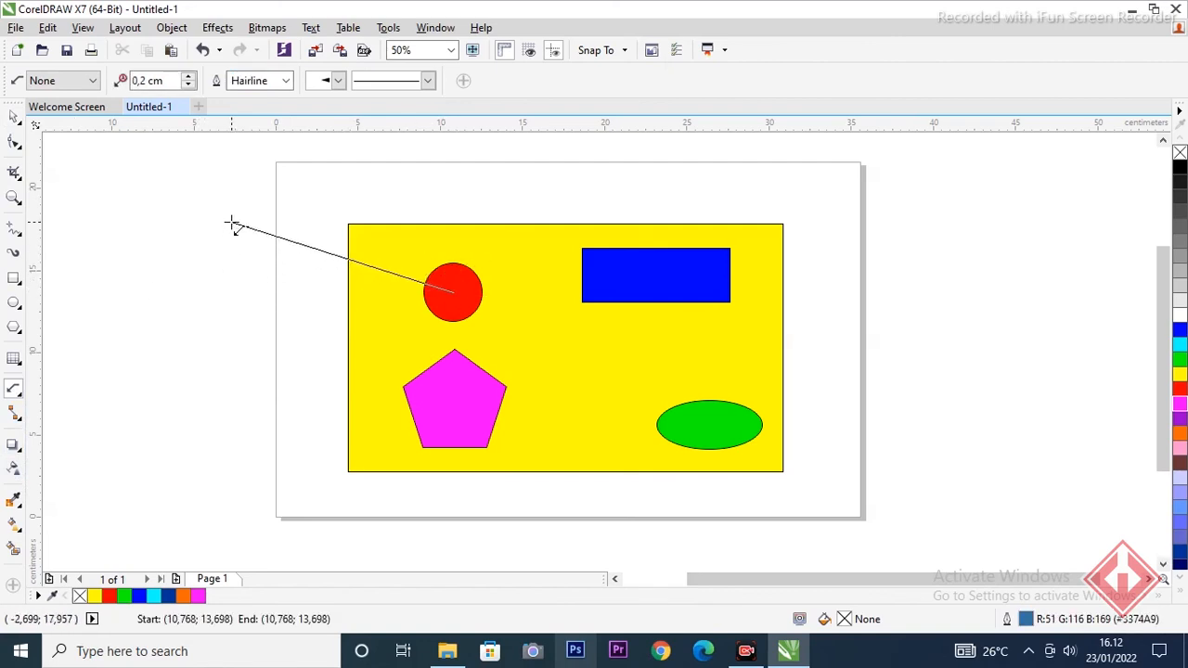
pyautogui.click(205, 284)
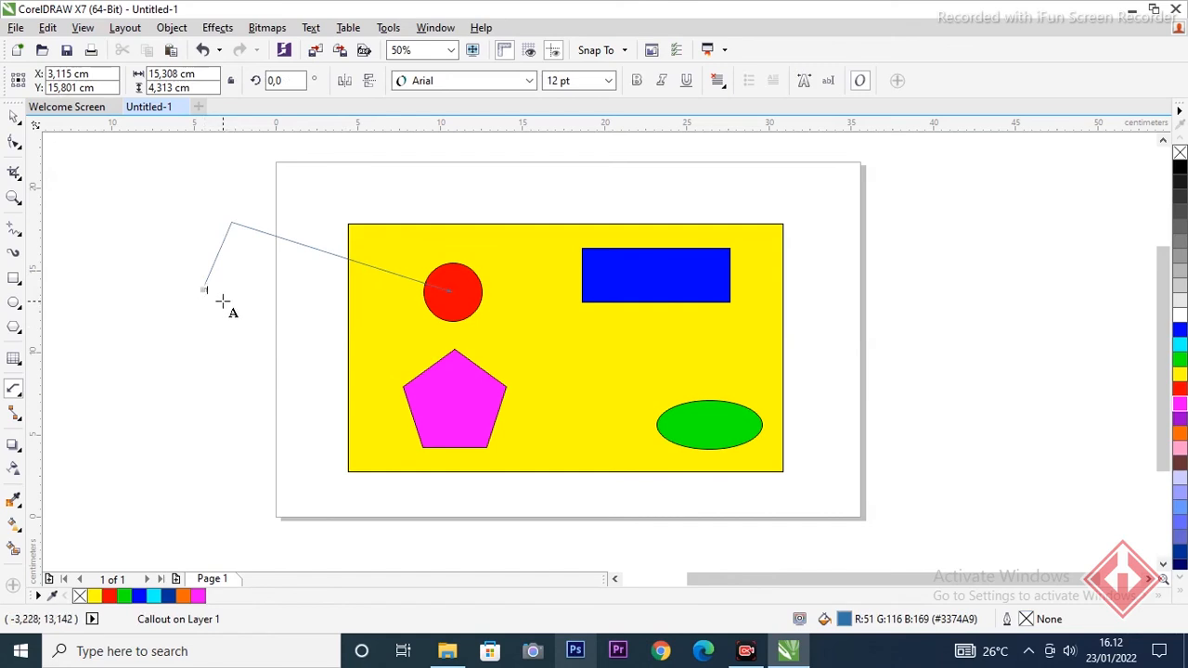
pyautogui.write('linka')
pyautogui.press('BackSpace')
pyautogui.press('BackSpace')
pyautogui.press('BackSpace')
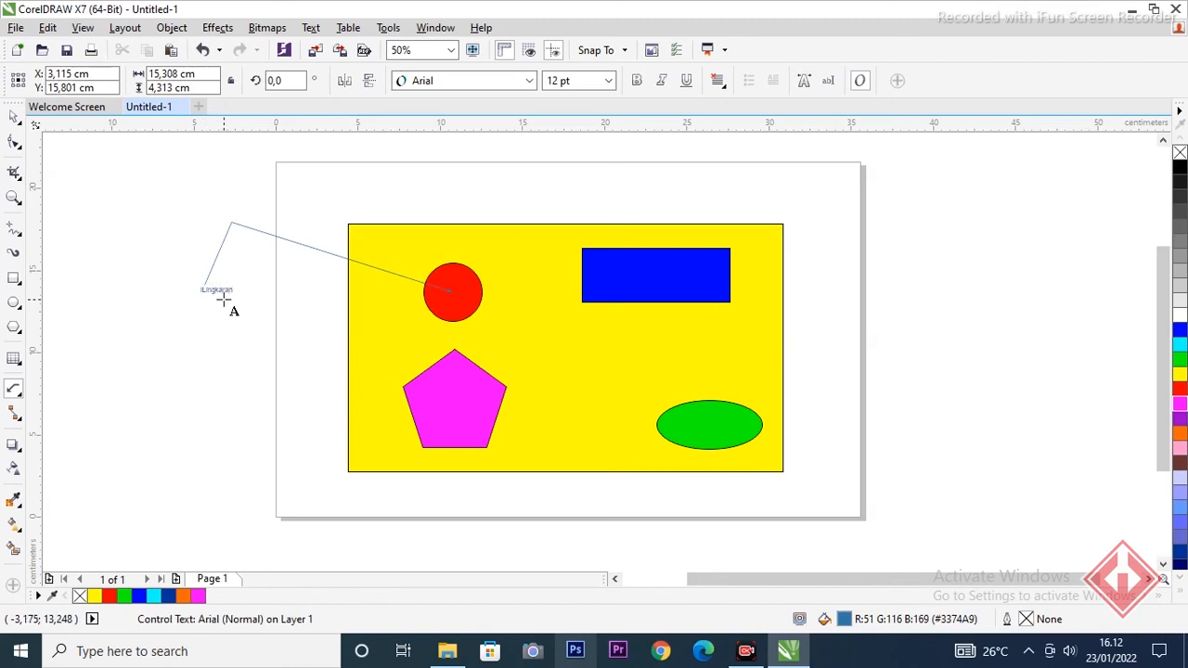
pyautogui.hotkey('ctrl', 'space')
pyautogui.click(249, 292)
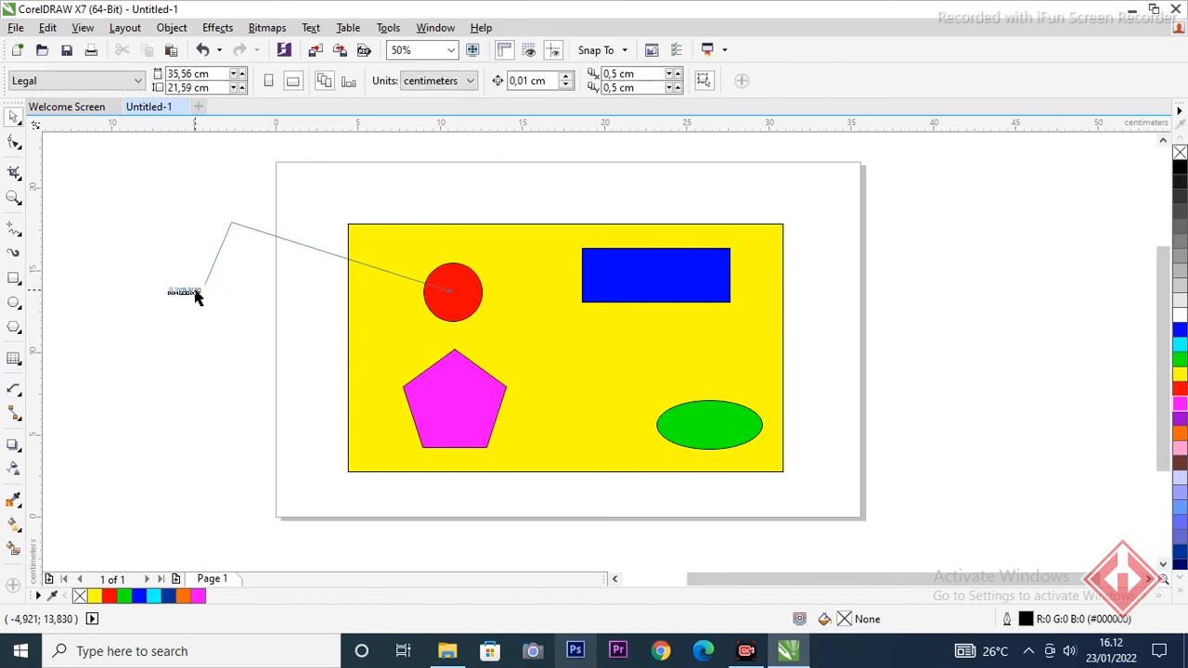
# Step: Enlarge the callout text to about 45.7 pt beside the end of its leader line
pyautogui.click(195, 290)
pyautogui.moveTo(206, 279); pyautogui.dragTo(244, 263)
pyautogui.click(100, 306)
pyautogui.click(100, 307)
# Step: Remove the extra first letter from the callout text so it reads "Lingkaran", and deselect it
pyautogui.doubleClick(97, 303)
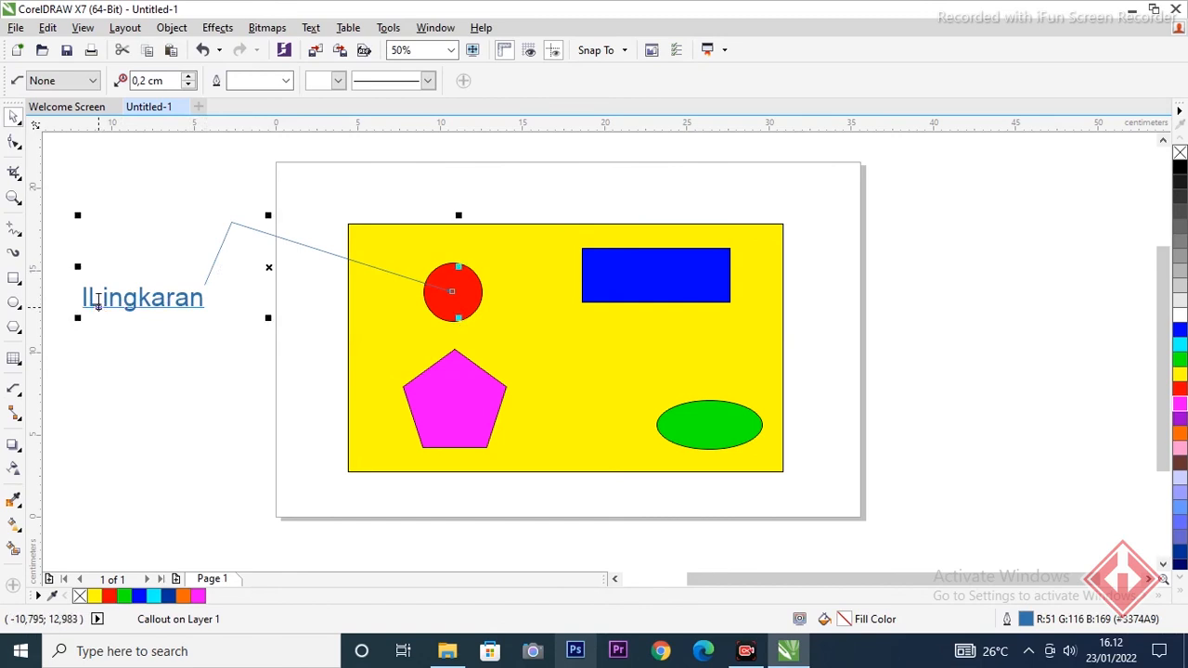
pyautogui.doubleClick(93, 298)
pyautogui.click(93, 297)
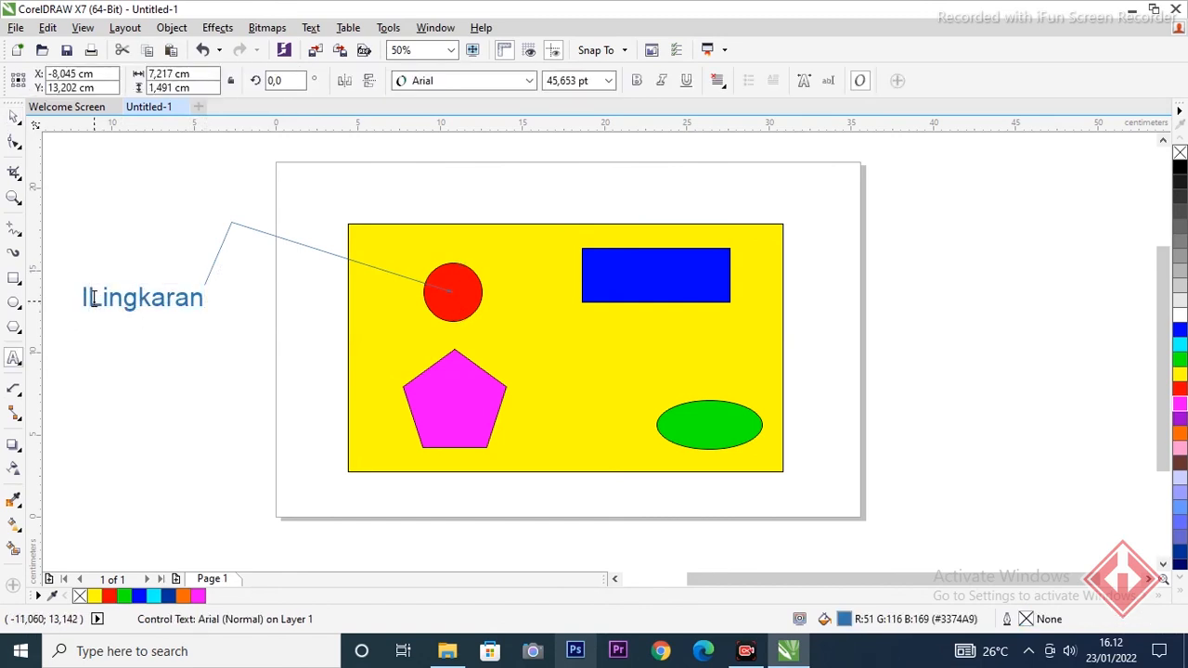
pyautogui.press('BackSpace')
pyautogui.click(213, 351)
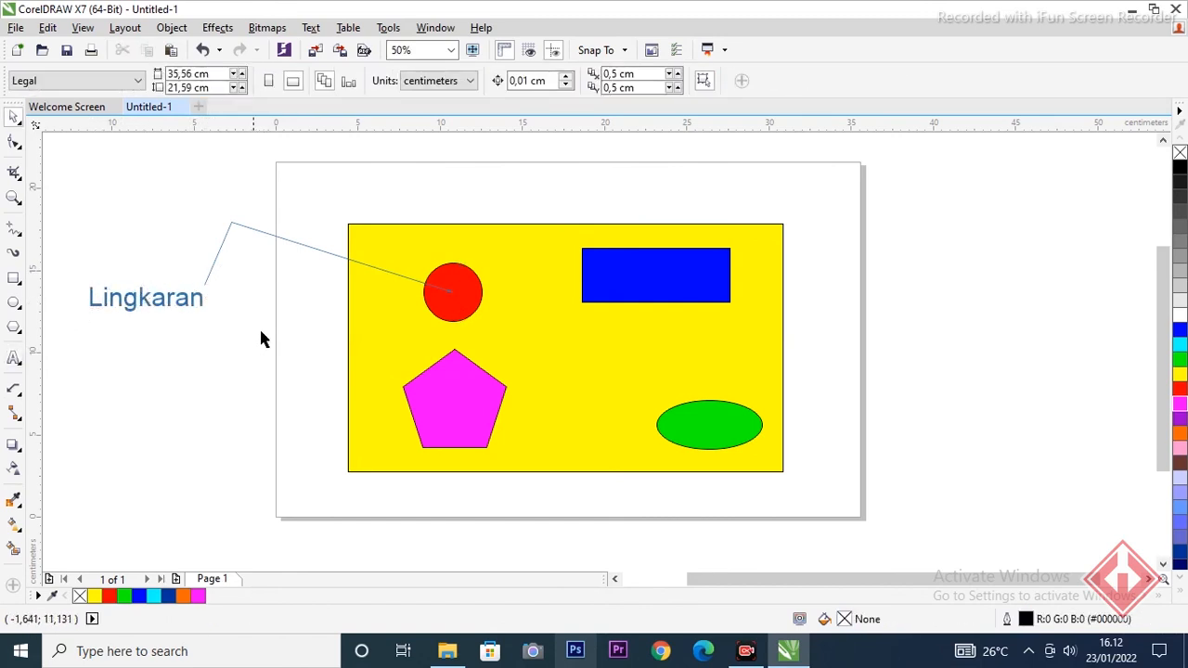
pyautogui.scroll(-1, 370, 305)
pyautogui.scroll(1, 329, 283)
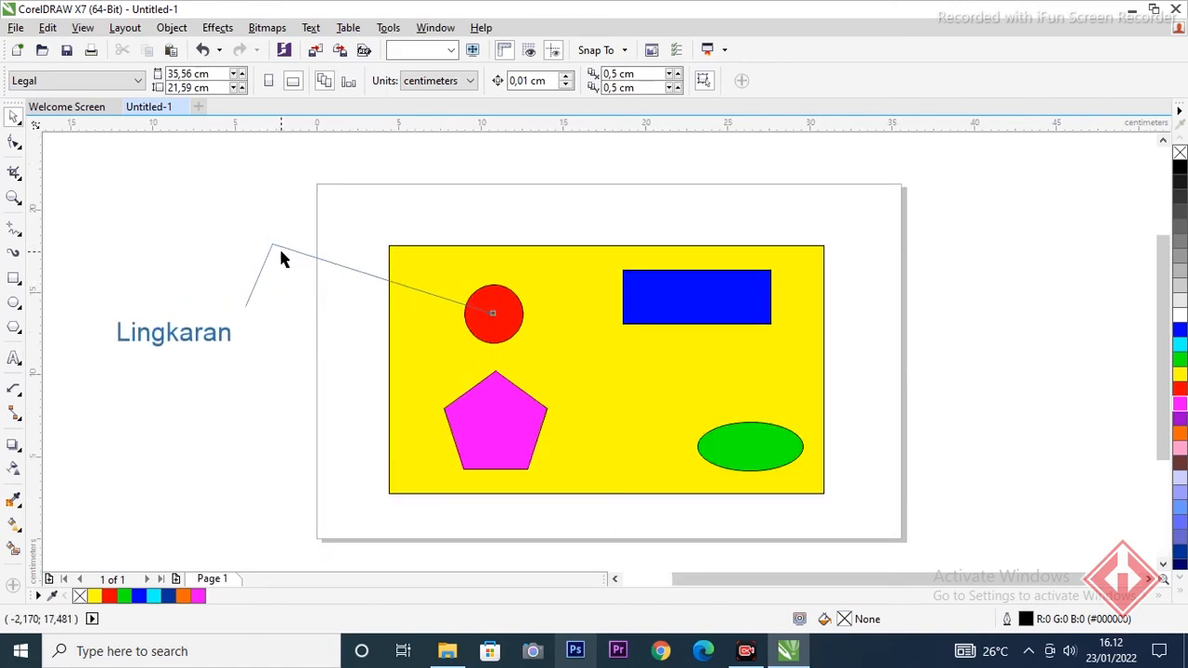
# Step: Add a 3-point callout from the blue rectangle's centre to a point above the page, with the text "persegi panjang"
pyautogui.click(287, 246)
pyautogui.click(291, 247)
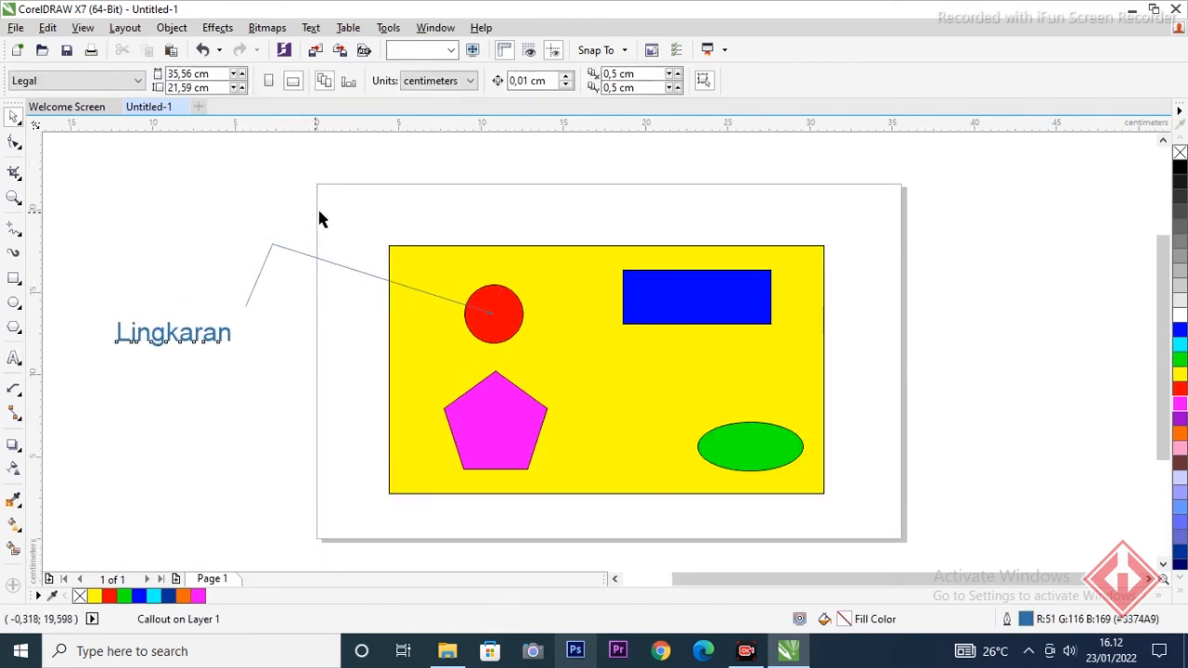
pyautogui.scroll(-1, 320, 219)
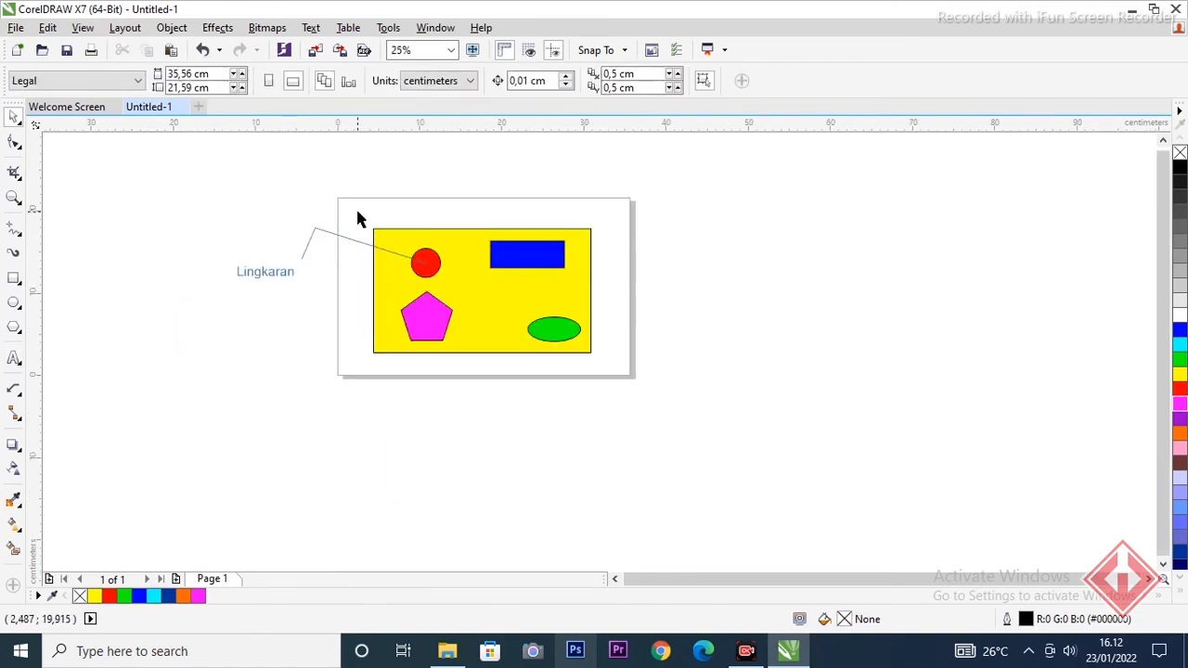
pyautogui.click(20, 399)
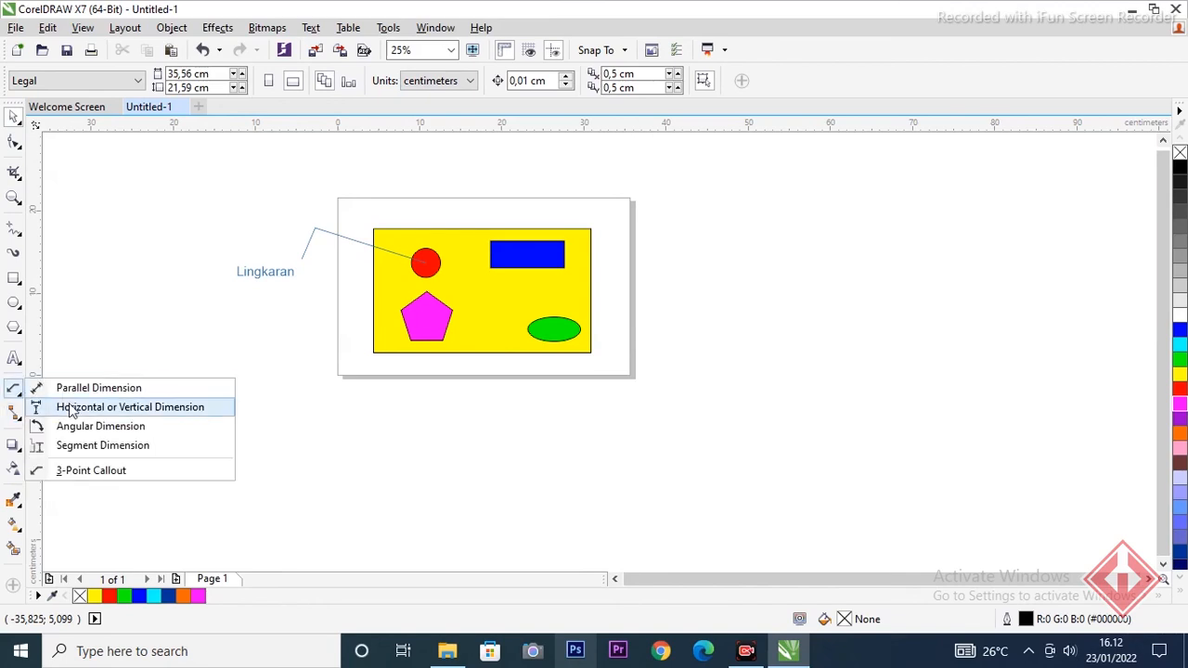
pyautogui.click(93, 470)
pyautogui.moveTo(527, 254); pyautogui.dragTo(538, 191)
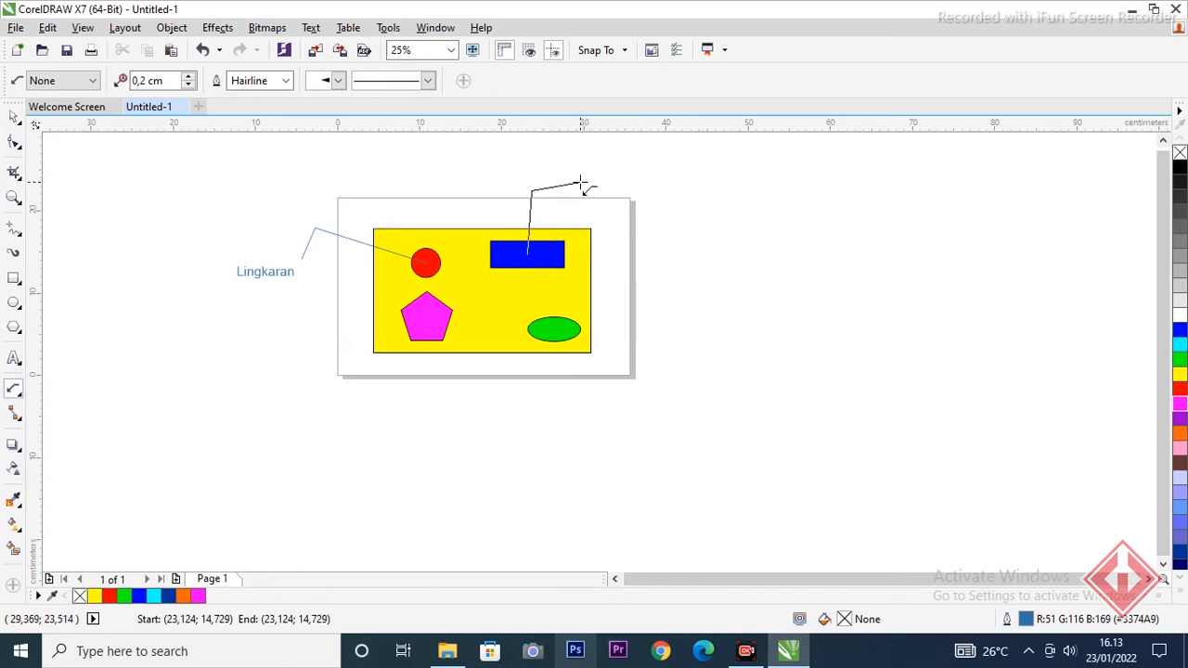
pyautogui.click(605, 192)
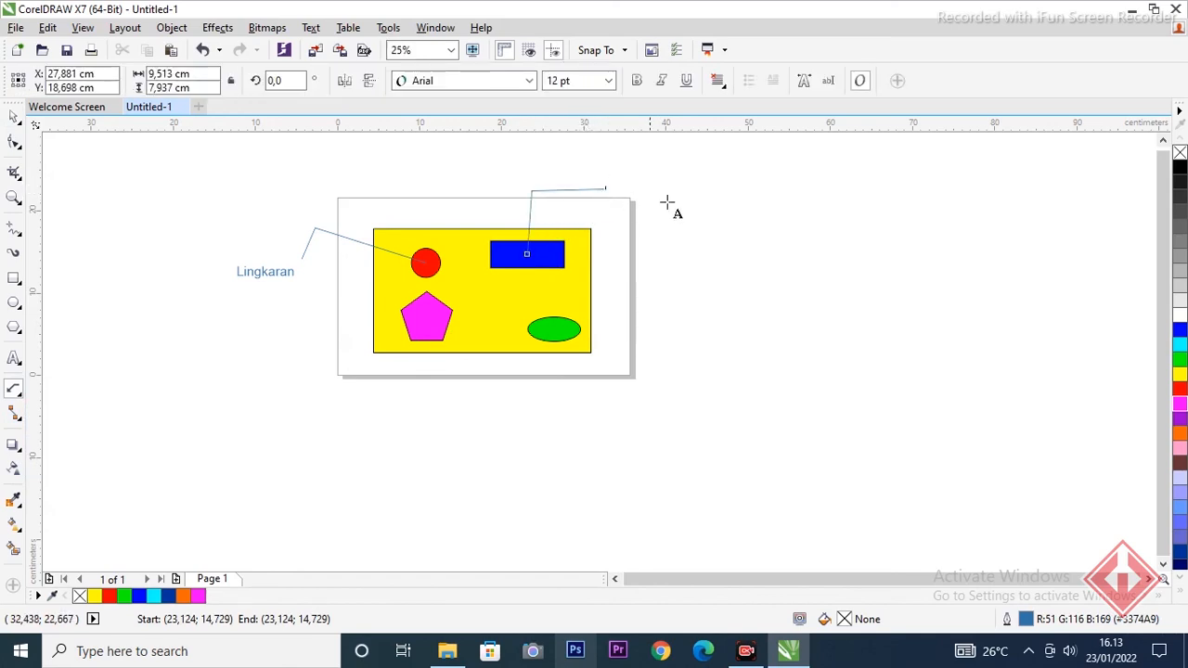
pyautogui.scroll(1, 650, 223)
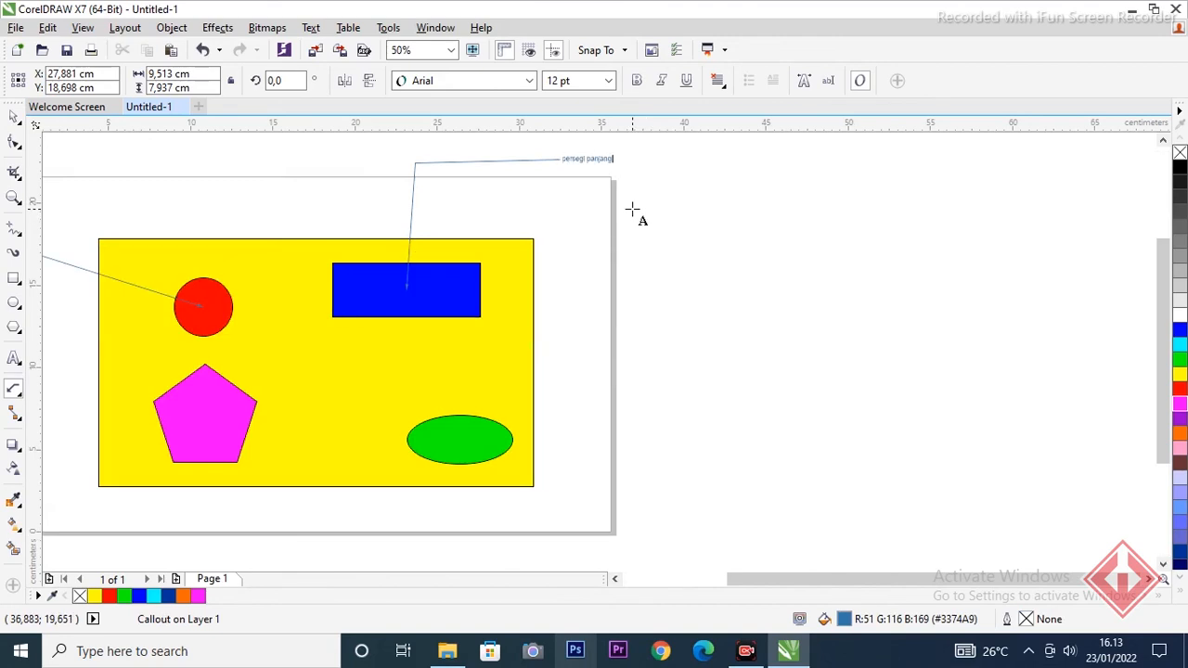
pyautogui.press('Escape')
# Step: Enlarge the "persegi panjang" callout text at the end of its leader line and deselect it
pyautogui.moveTo(619, 149); pyautogui.dragTo(594, 202)
pyautogui.click(651, 238)
pyautogui.scroll(-1, 651, 240)
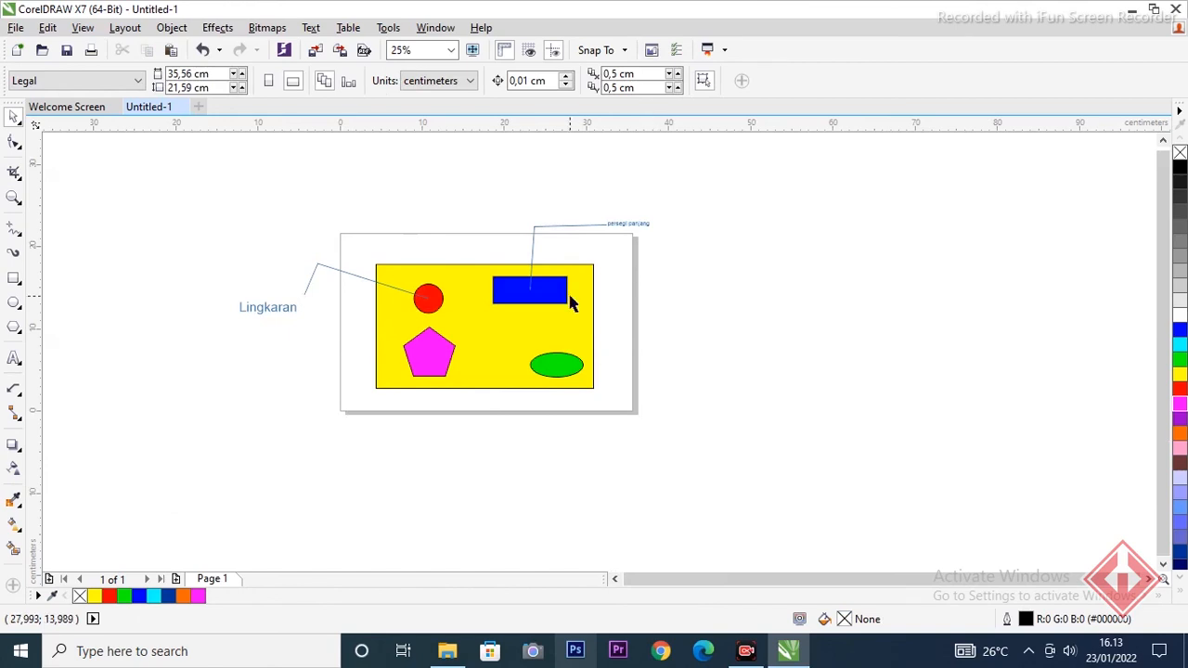
# Step: Add a 3-point callout from inside the magenta pentagon to a point beyond the page's left edge, and enter its label text
pyautogui.click(22, 395)
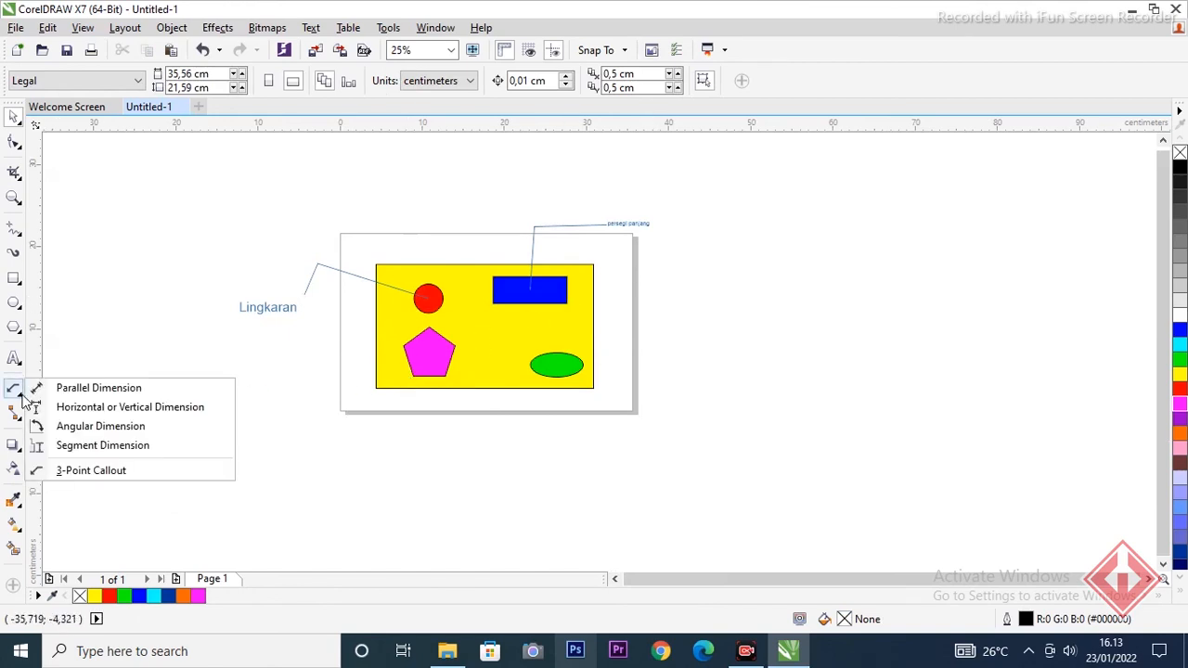
pyautogui.click(93, 471)
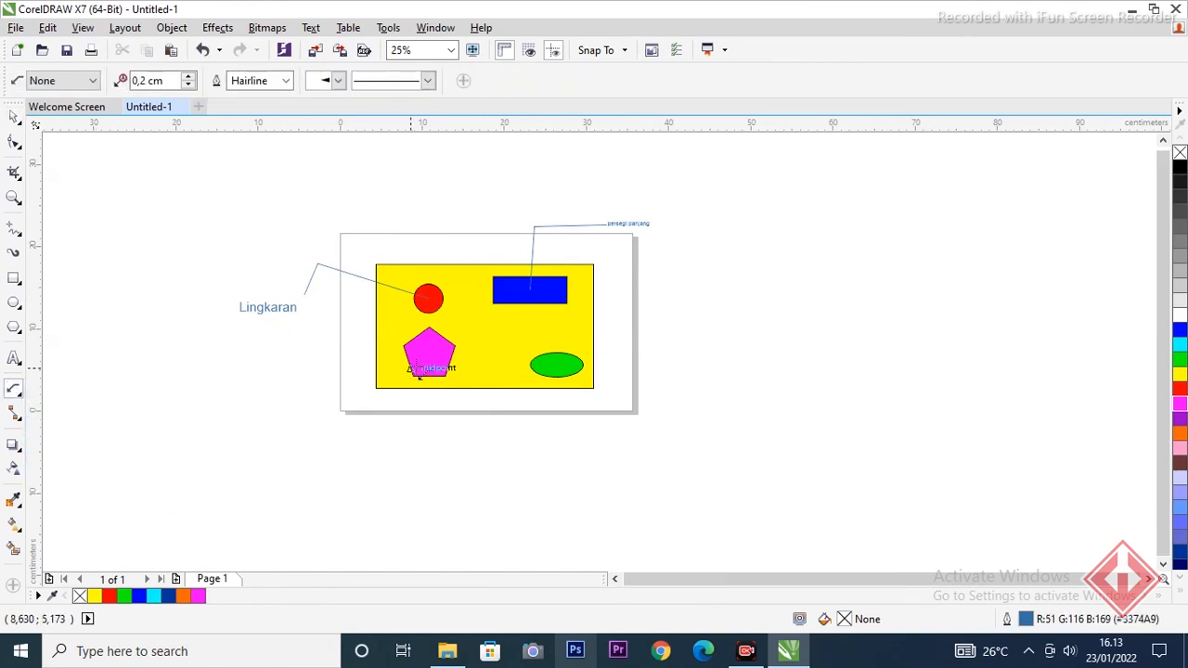
pyautogui.scroll(1, 420, 371)
pyautogui.moveTo(419, 355); pyautogui.dragTo(253, 379)
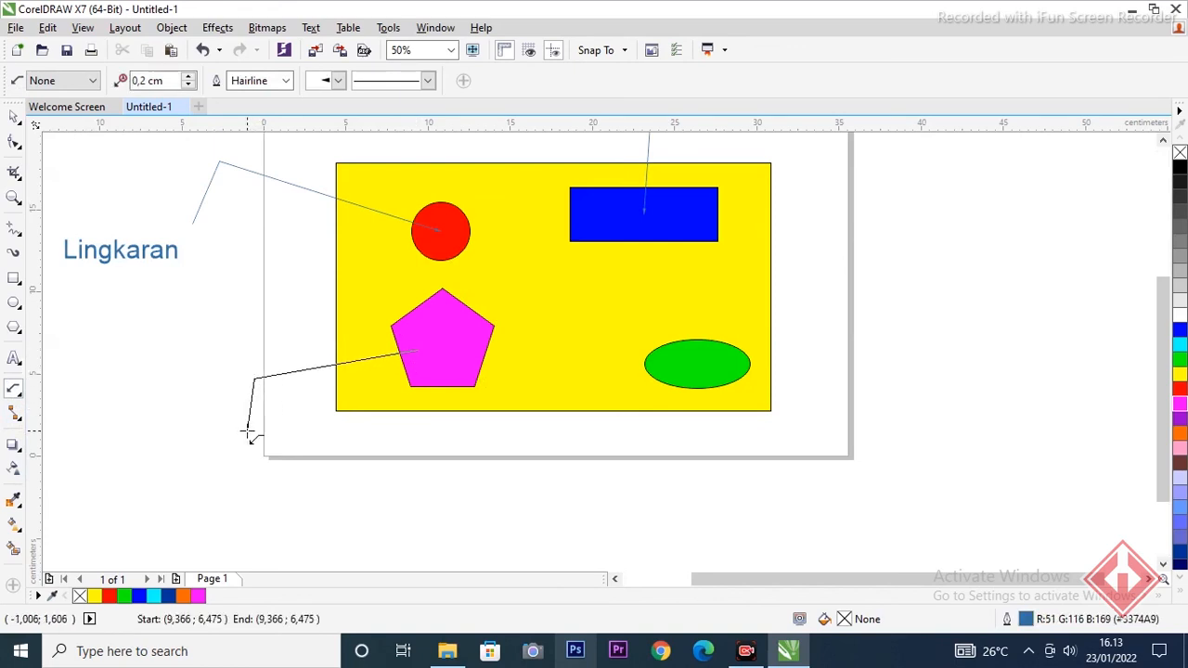
pyautogui.click(247, 431)
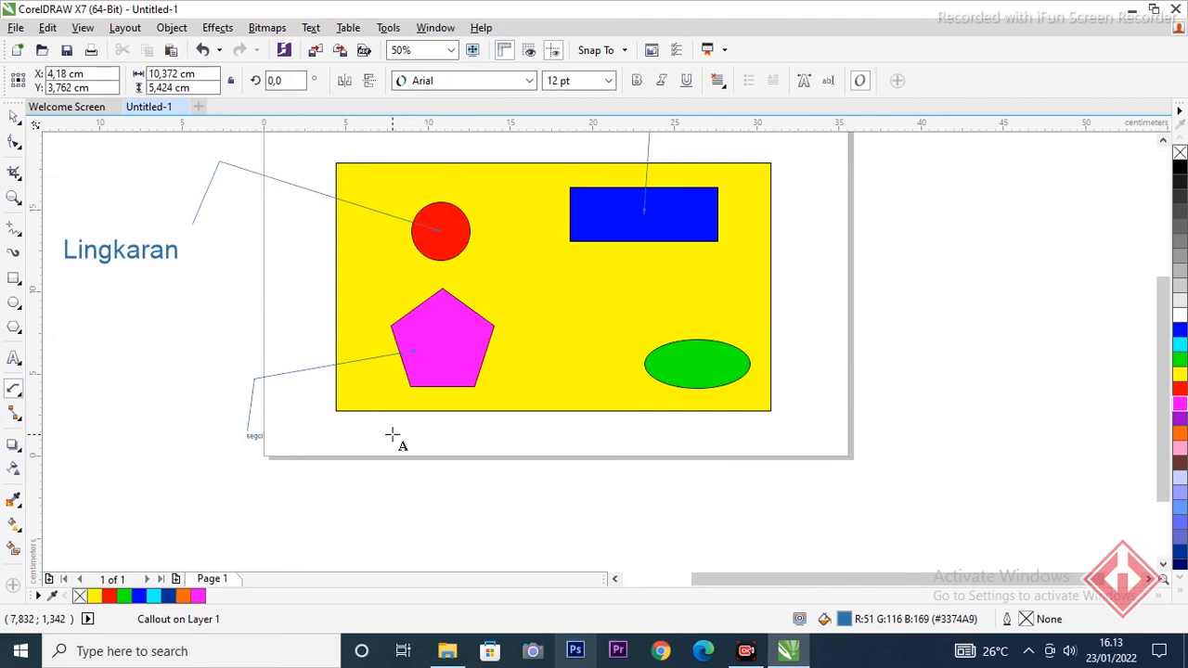
pyautogui.hotkey('ctrl', 'space')
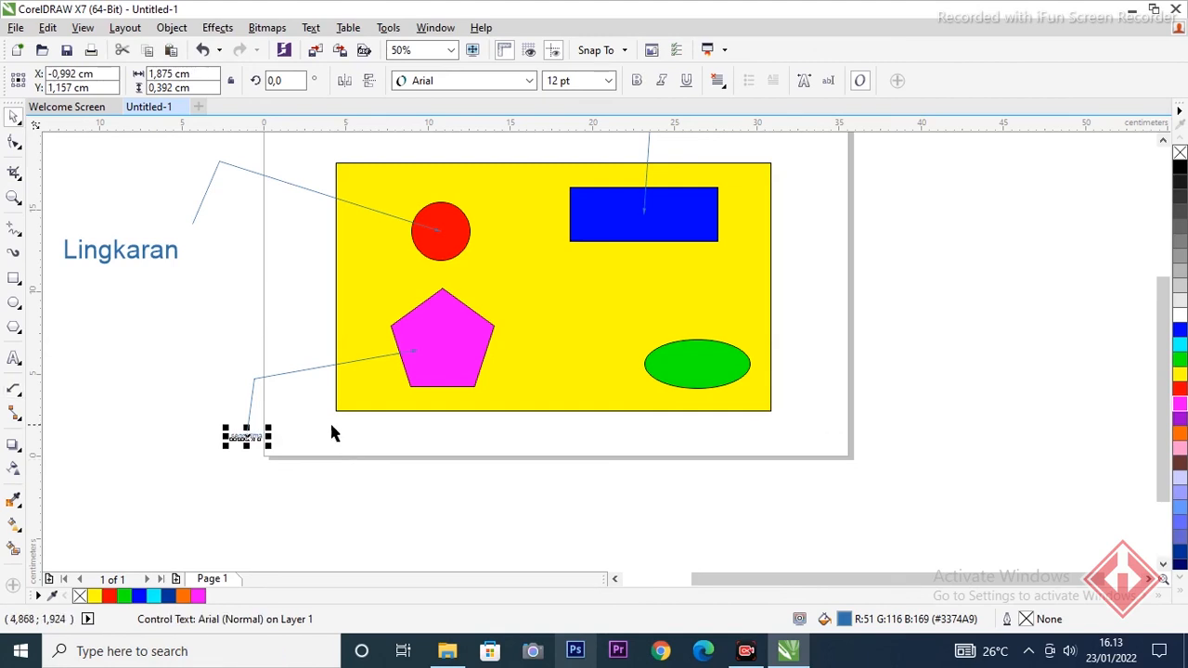
# Step: Enlarge the pentagon's callout text to about 29.6 pt and correct it to read "segi lima", leaving it deselected
pyautogui.scroll(1, 270, 432)
pyautogui.moveTo(268, 432); pyautogui.dragTo(310, 427)
pyautogui.doubleClick(224, 442)
pyautogui.press('BackSpace')
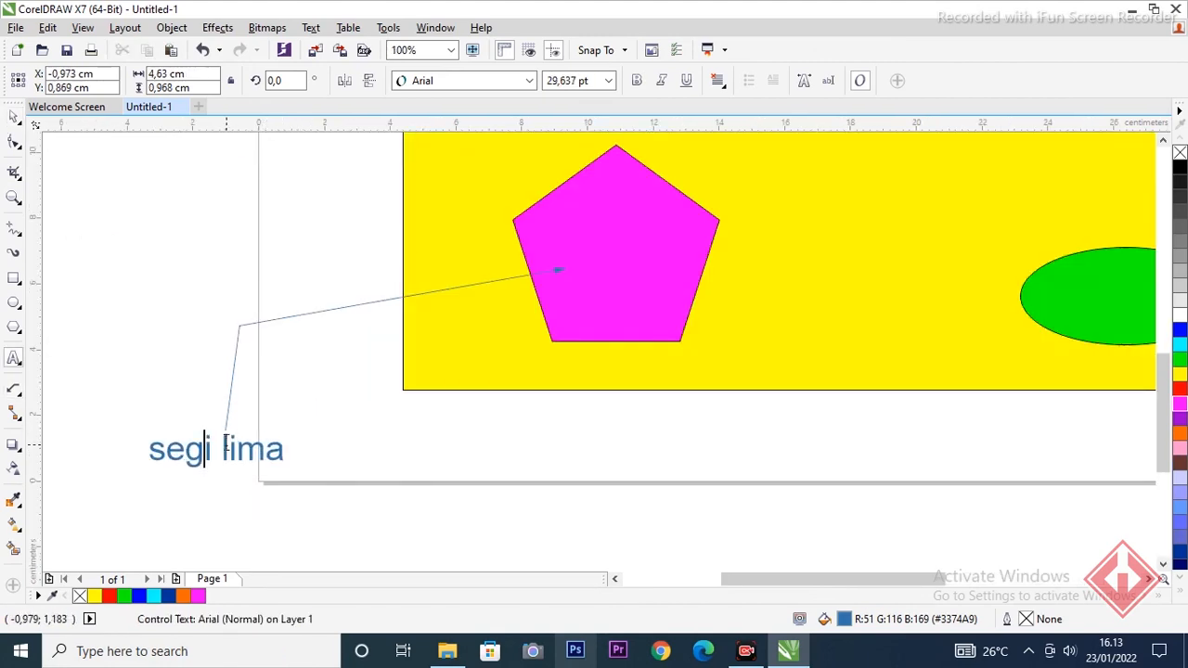
pyautogui.hotkey('ctrl', 'space')
pyautogui.click(385, 465)
pyautogui.scroll(-1, 387, 464)
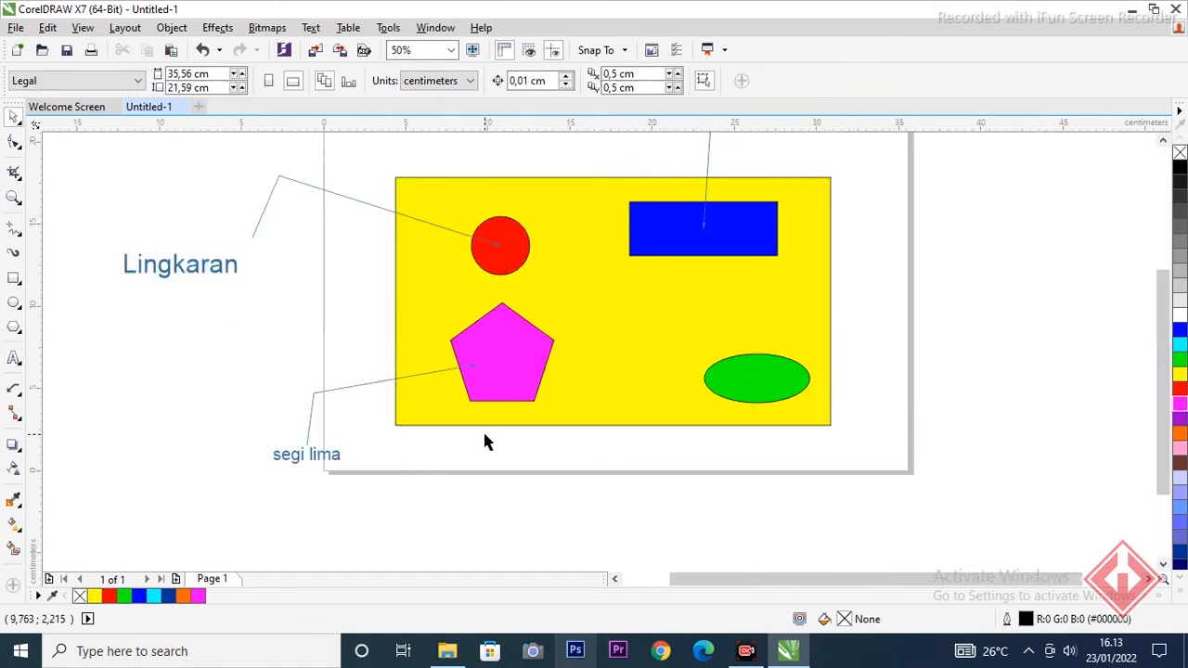
# Step: Add a 3-point callout from the green ellipse's centre to a point beyond the page's right edge, with the text "elips"
pyautogui.scroll(-1, 446, 467)
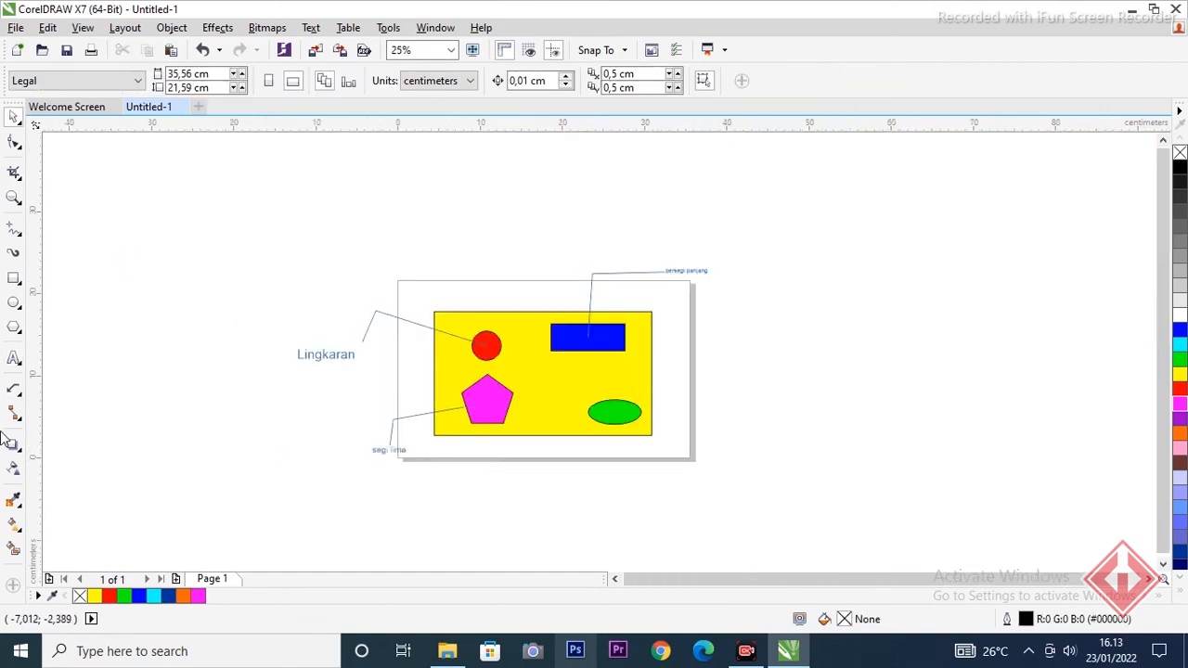
pyautogui.click(19, 393)
pyautogui.click(92, 470)
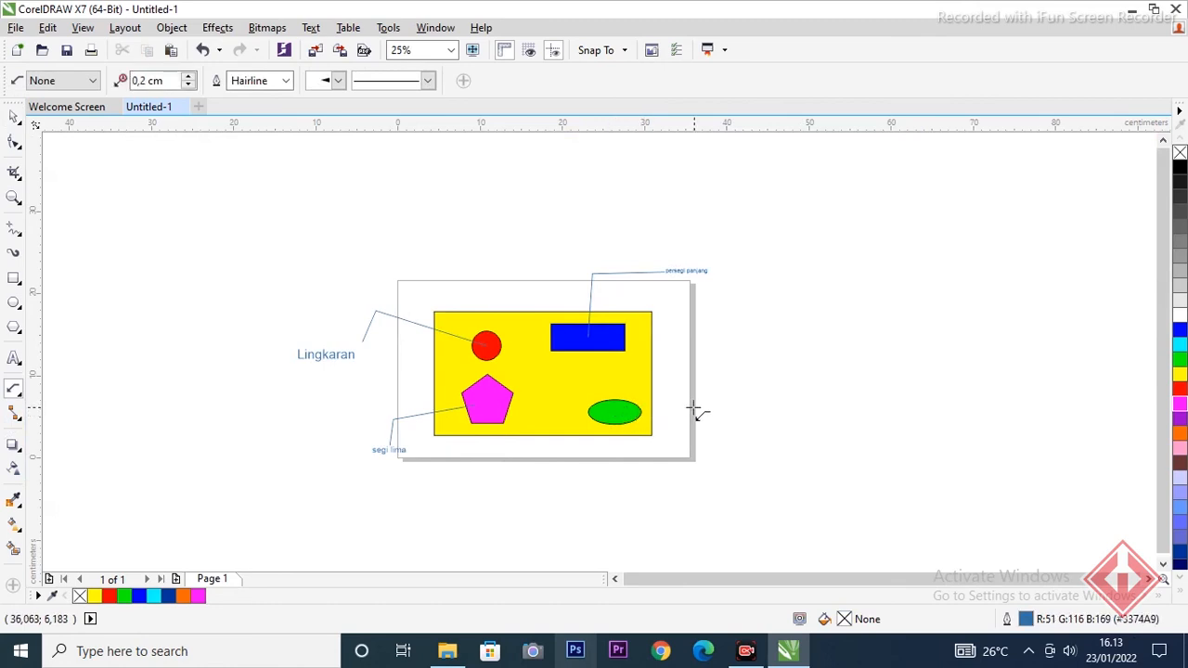
pyautogui.moveTo(620, 416); pyautogui.dragTo(710, 401)
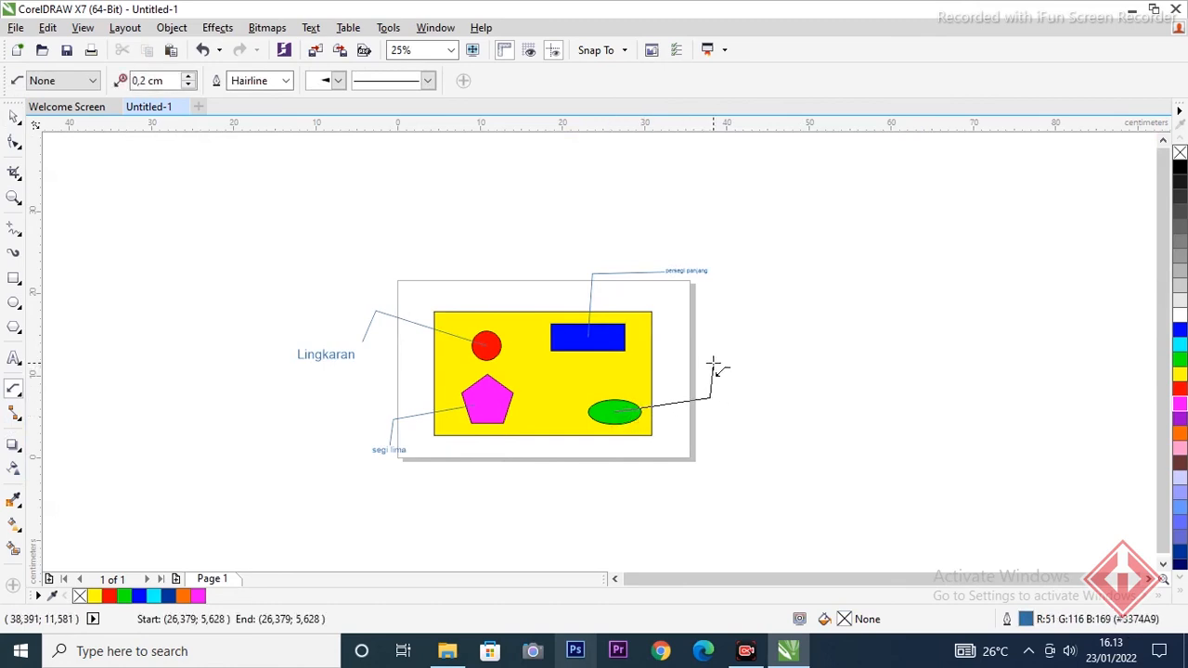
pyautogui.click(713, 360)
pyautogui.scroll(1, 736, 372)
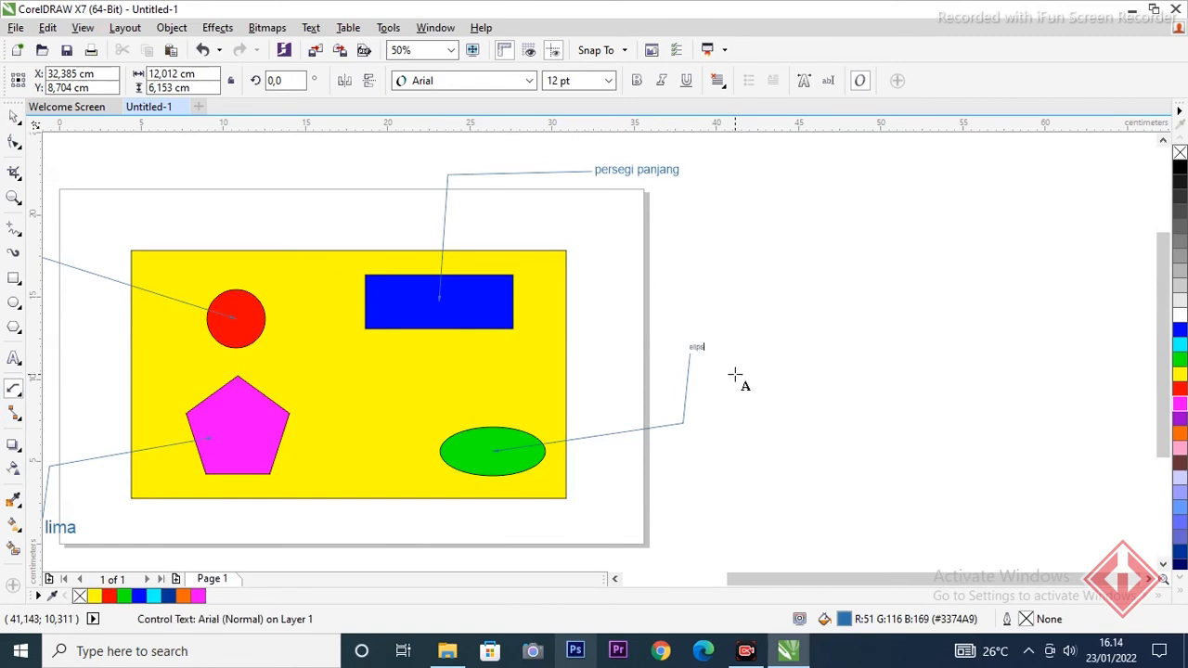
pyautogui.hotkey('ctrl', 'space')
# Step: Enlarge the "elips" callout text to about 102.5 pt at the end of its leader line and deselect it
pyautogui.moveTo(705, 339)
pyautogui.mouseDown()
pyautogui.moveTo(759, 310)
pyautogui.moveTo(711, 352)
pyautogui.mouseUp()
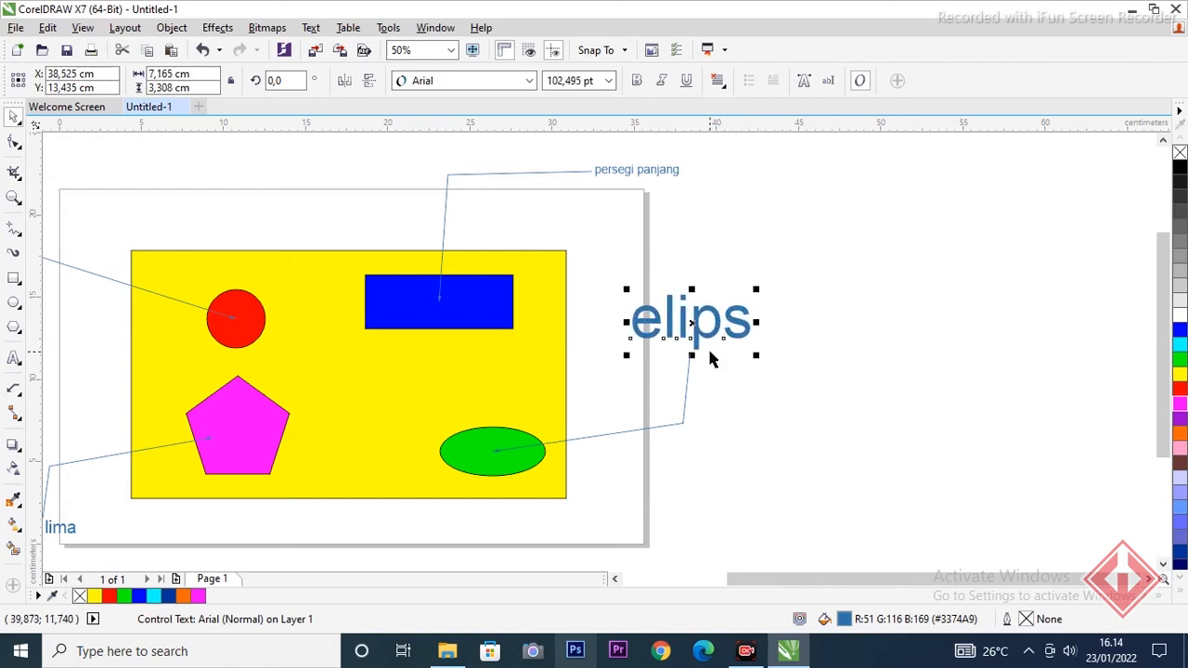
pyautogui.click(806, 360)
pyautogui.scroll(-1, 809, 359)
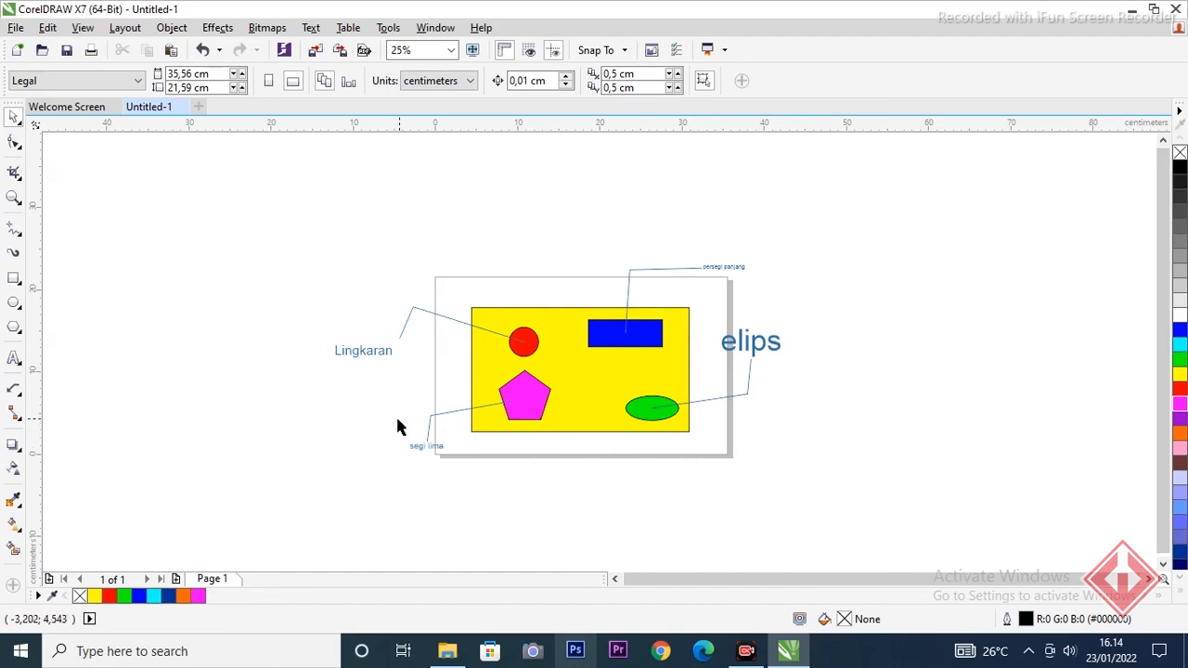
pyautogui.click(15, 390)
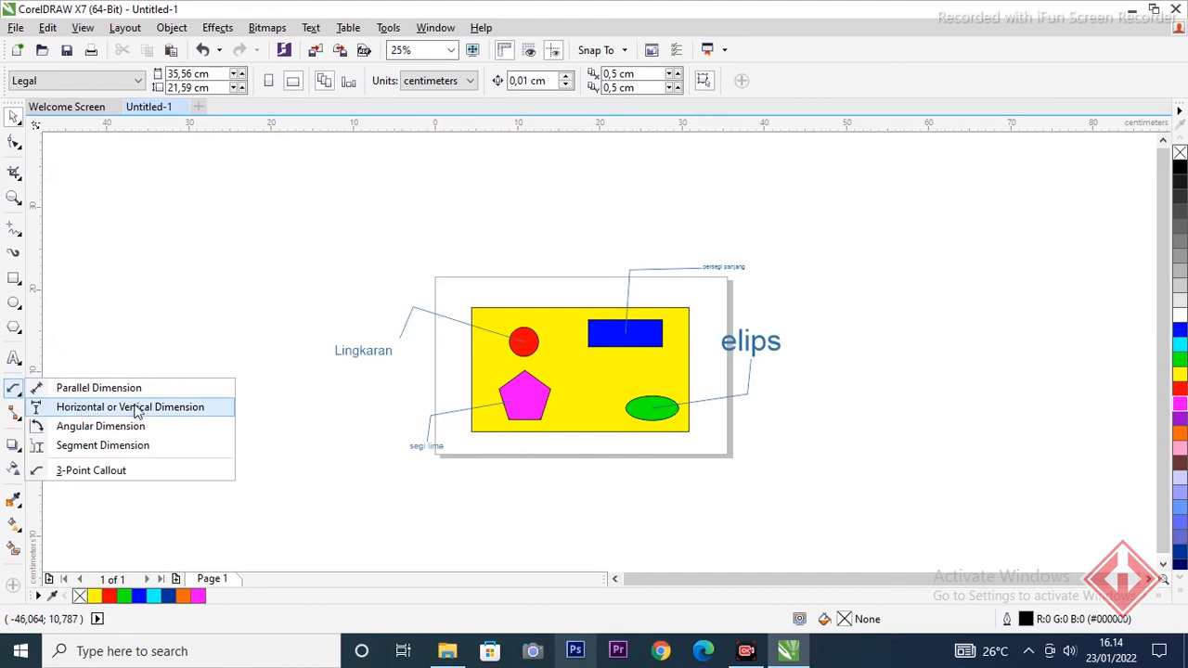
pyautogui.click(324, 275)
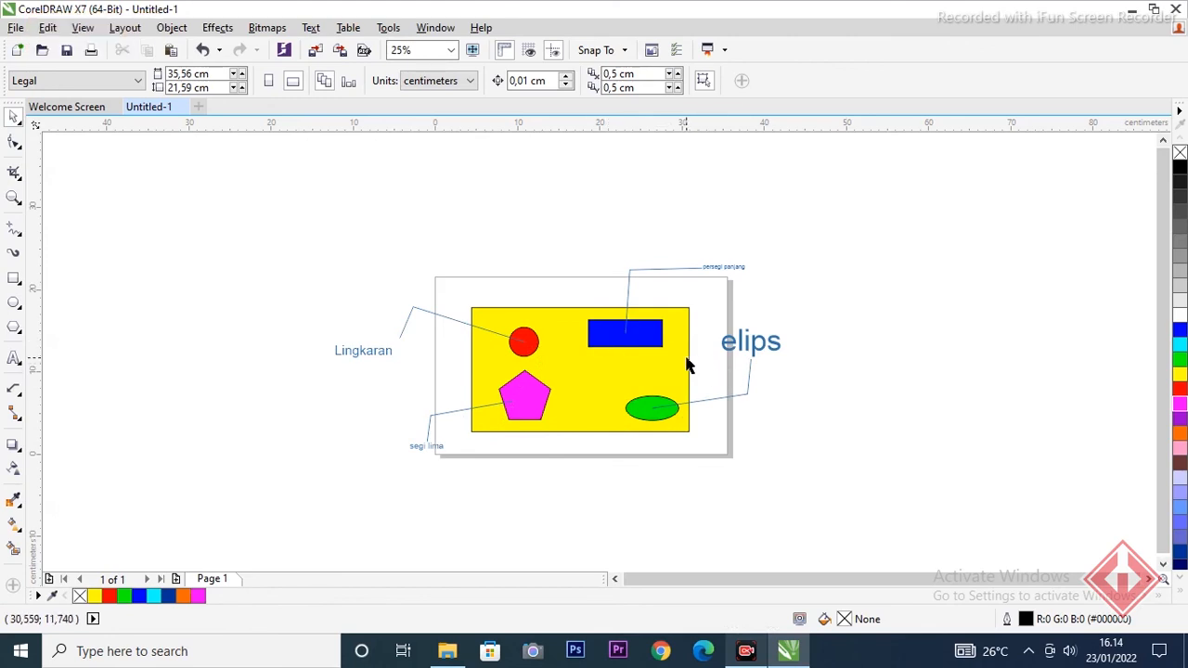
pyautogui.click(22, 397)
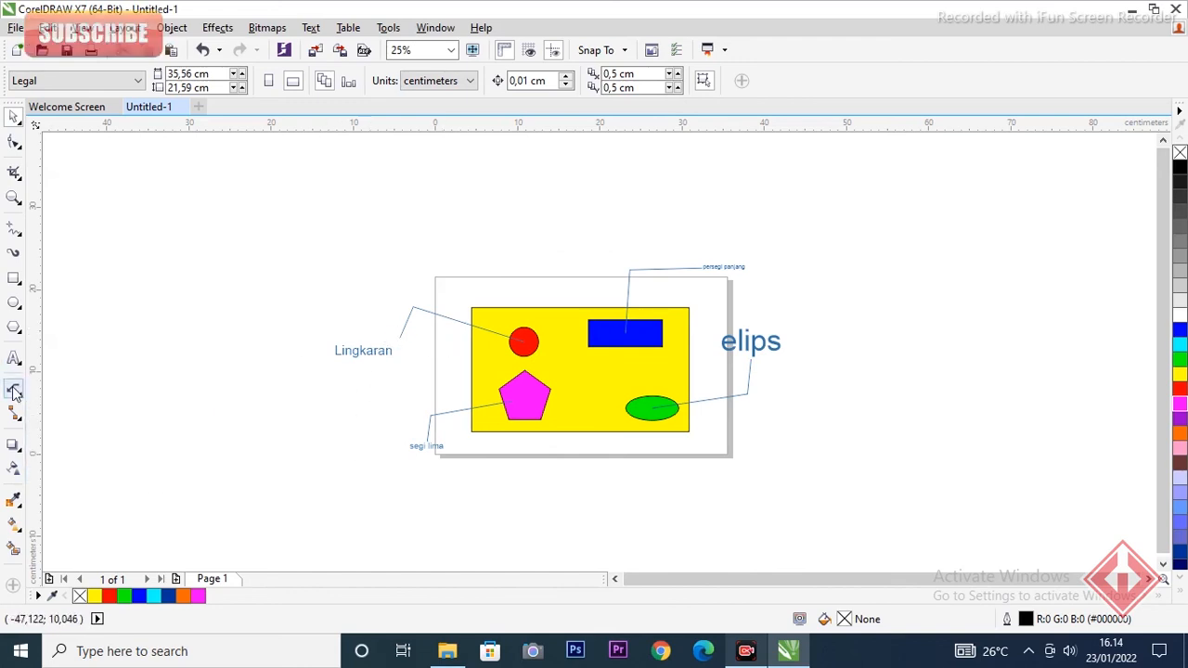
pyautogui.click(14, 173)
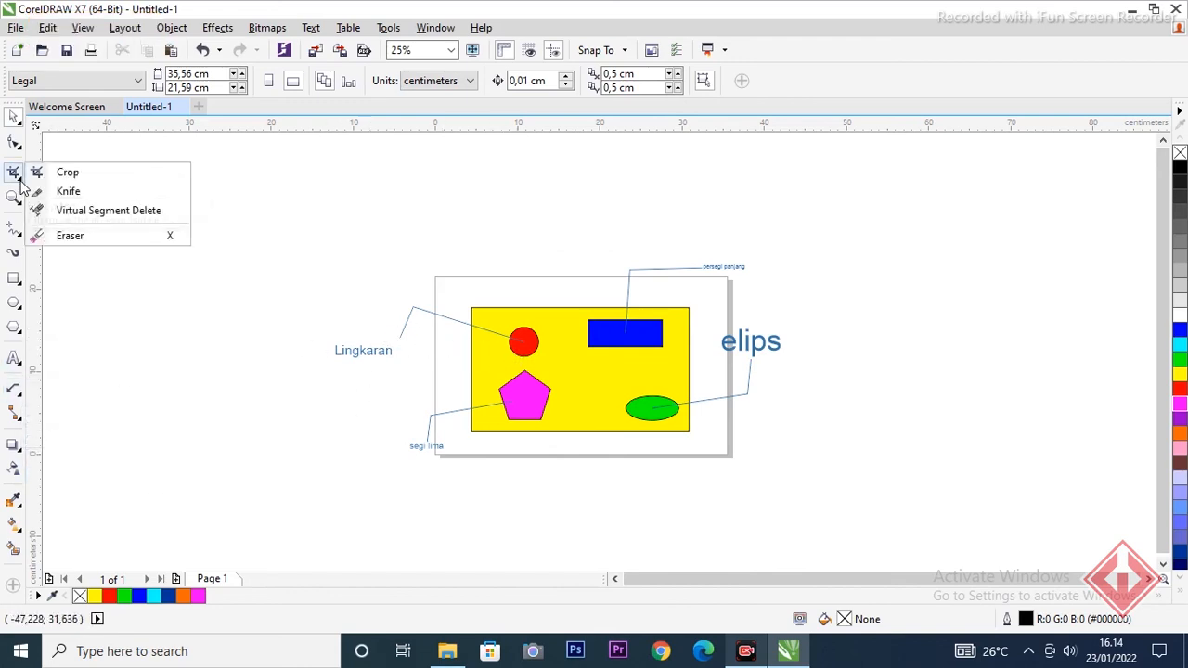
pyautogui.click(14, 201)
pyautogui.click(14, 228)
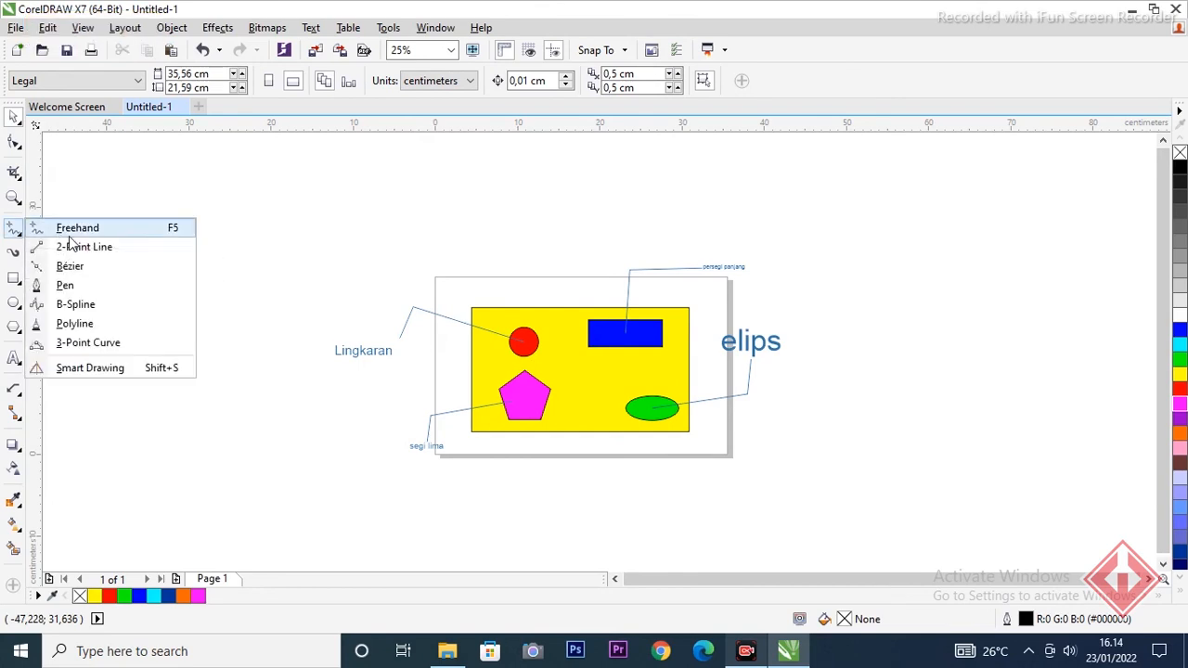
pyautogui.click(640, 519)
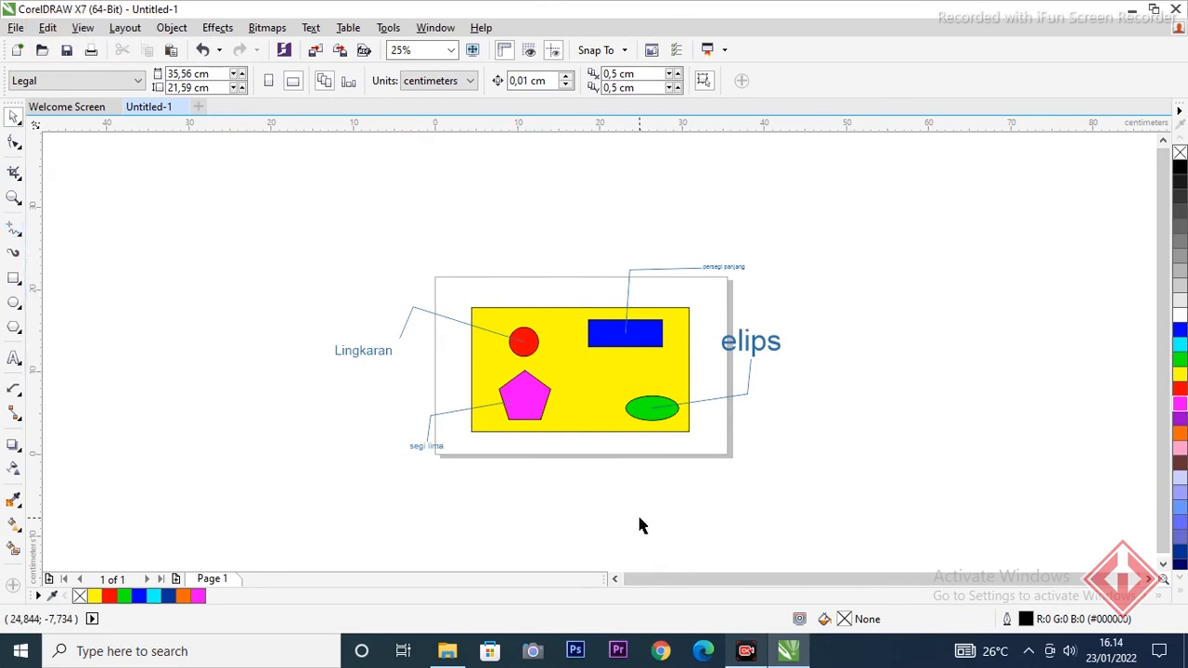
pyautogui.moveTo(919, 430); pyautogui.dragTo(779, 419)
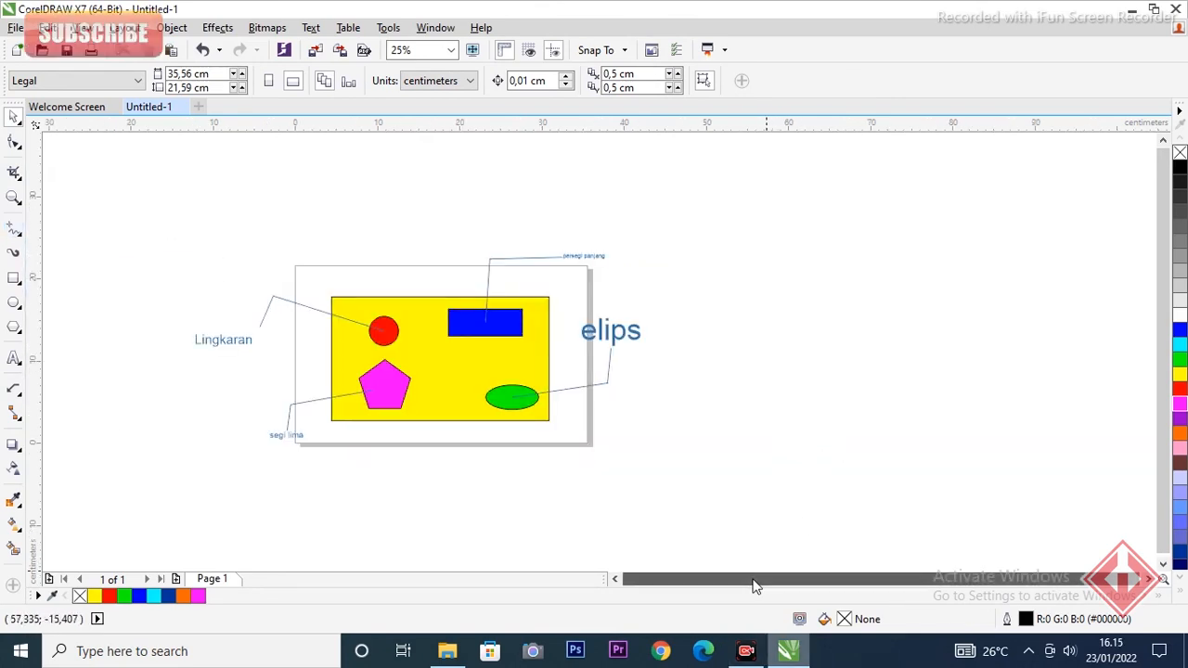
pyautogui.click(18, 395)
pyautogui.click(304, 497)
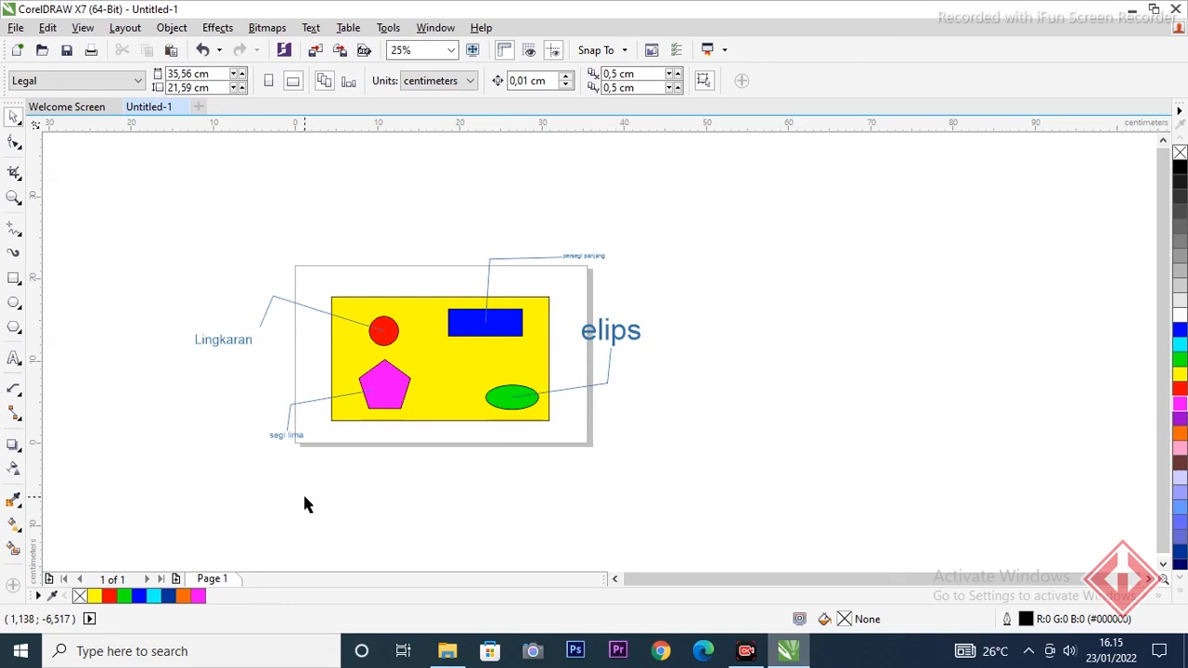
pyautogui.click(14, 414)
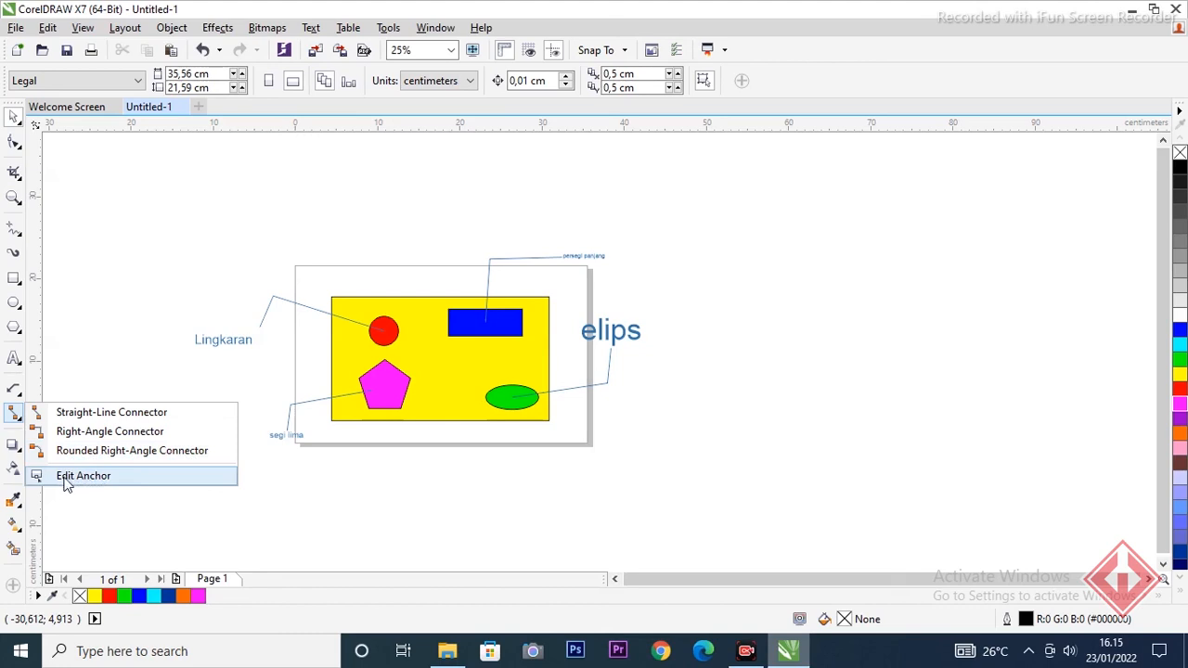
pyautogui.click(20, 450)
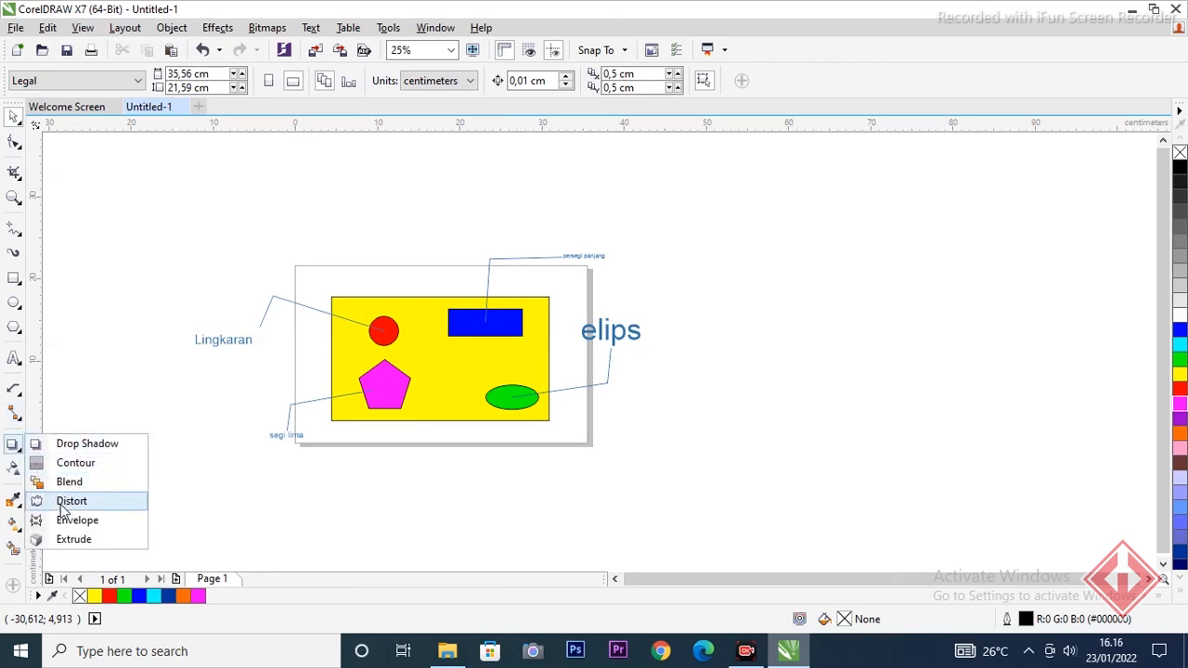
pyautogui.click(145, 418)
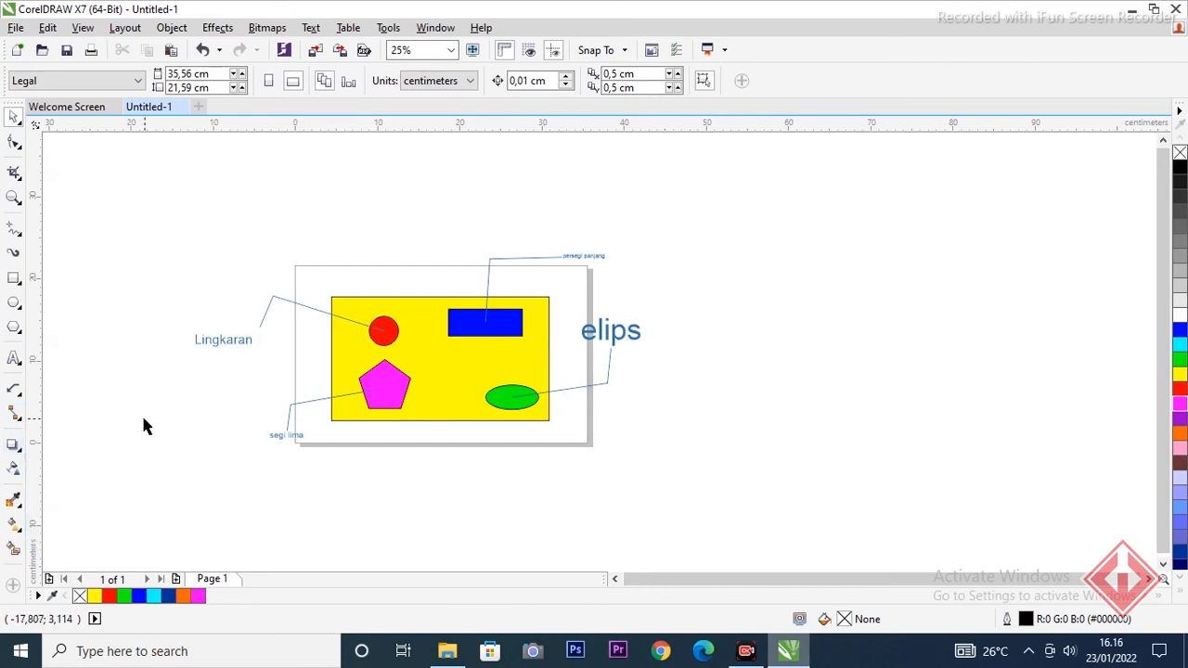